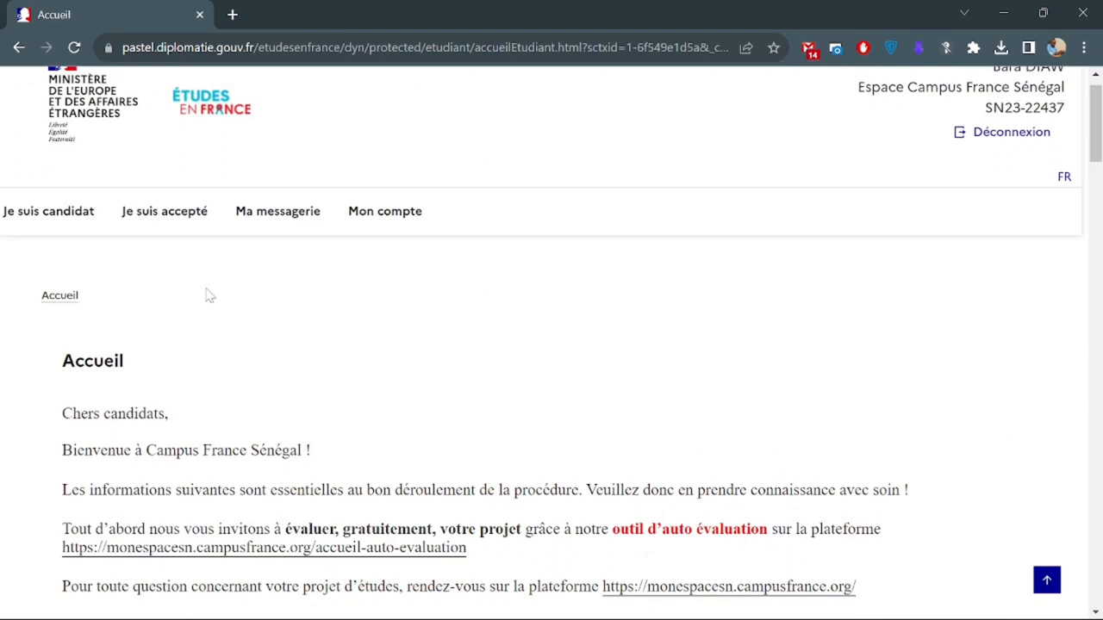
Go to 'Je suis candidat' and expand '1 - Je saisis mon dossier' to show steps 1.1–1.3.
click(38, 222)
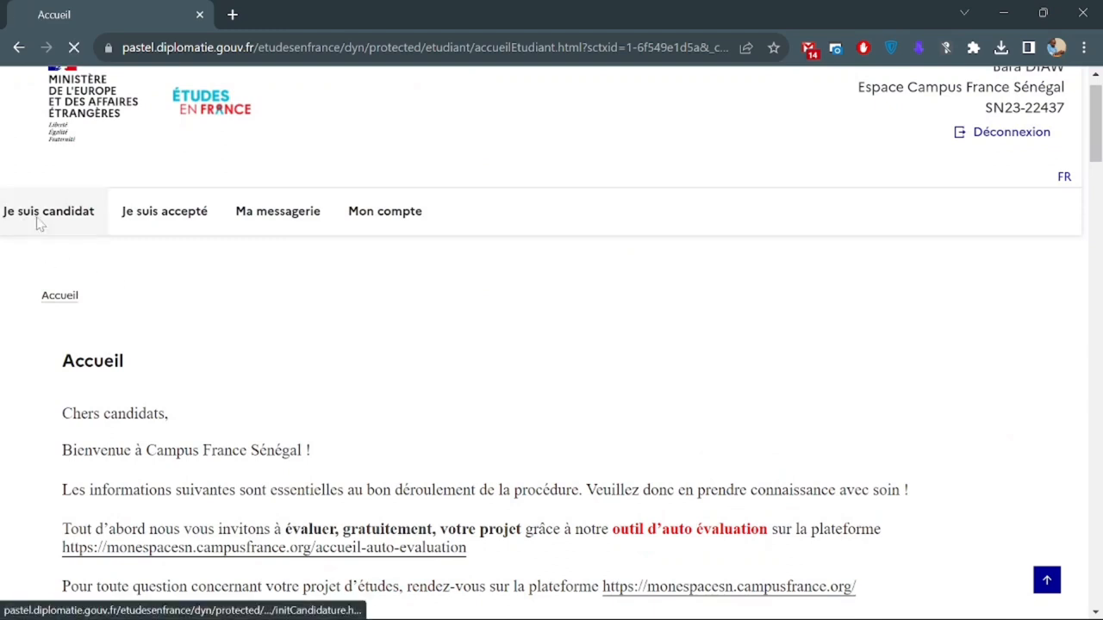
scroll(108, 293, down, 1)
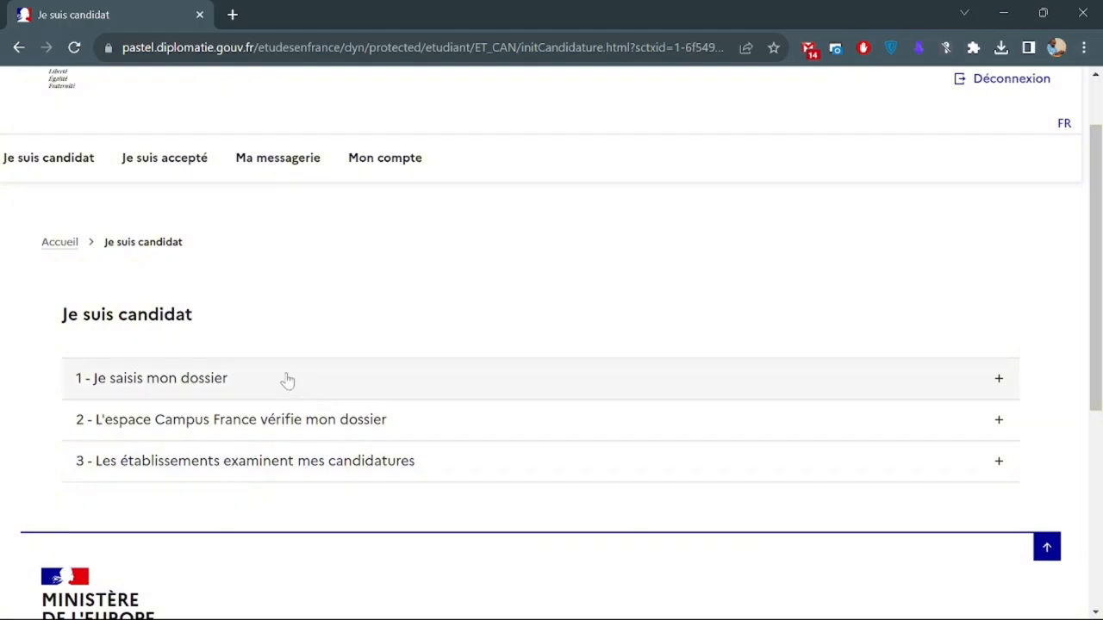
click(164, 382)
scroll(164, 383, down, 3)
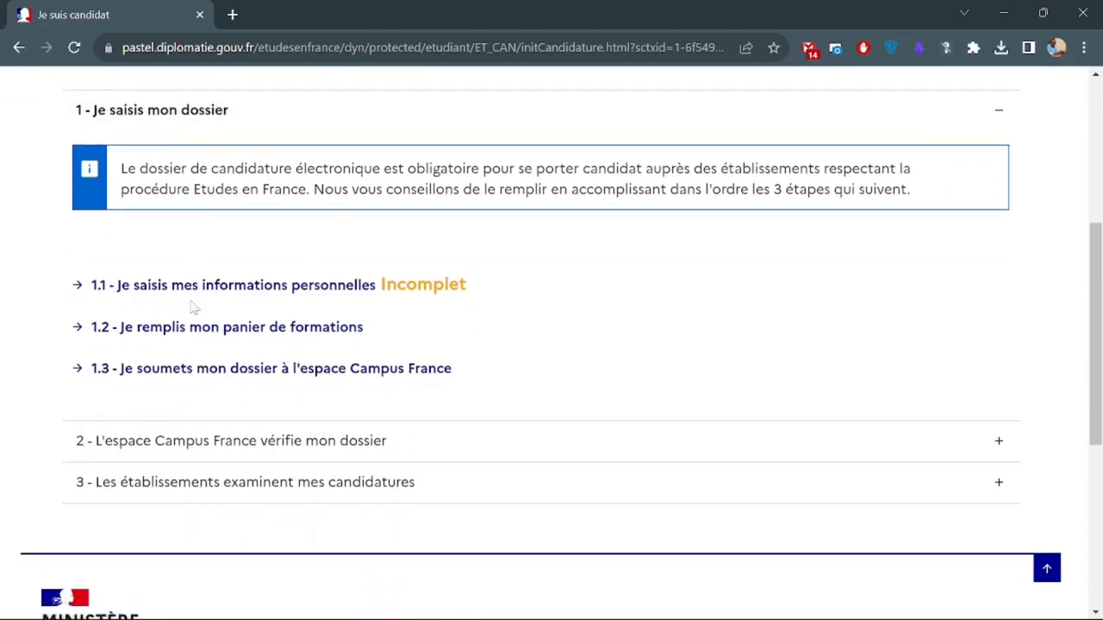
Open '1.1 - Je saisis mes informations personnelles' and scroll down to 'Identifiants et photo'.
click(340, 289)
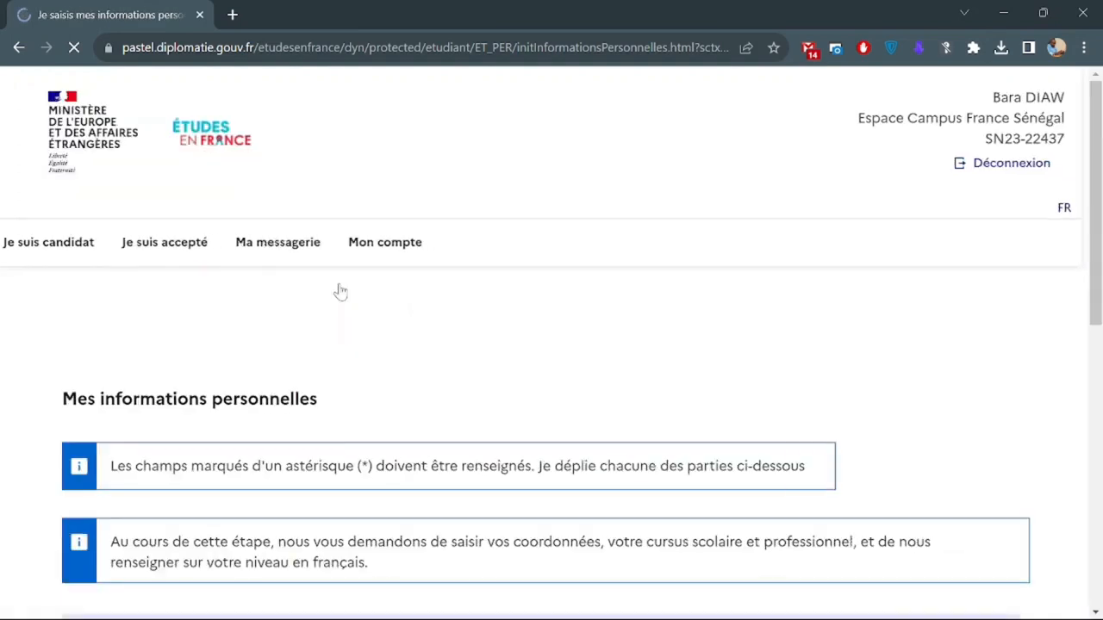
scroll(361, 359, down, 3)
scroll(362, 359, down, 1)
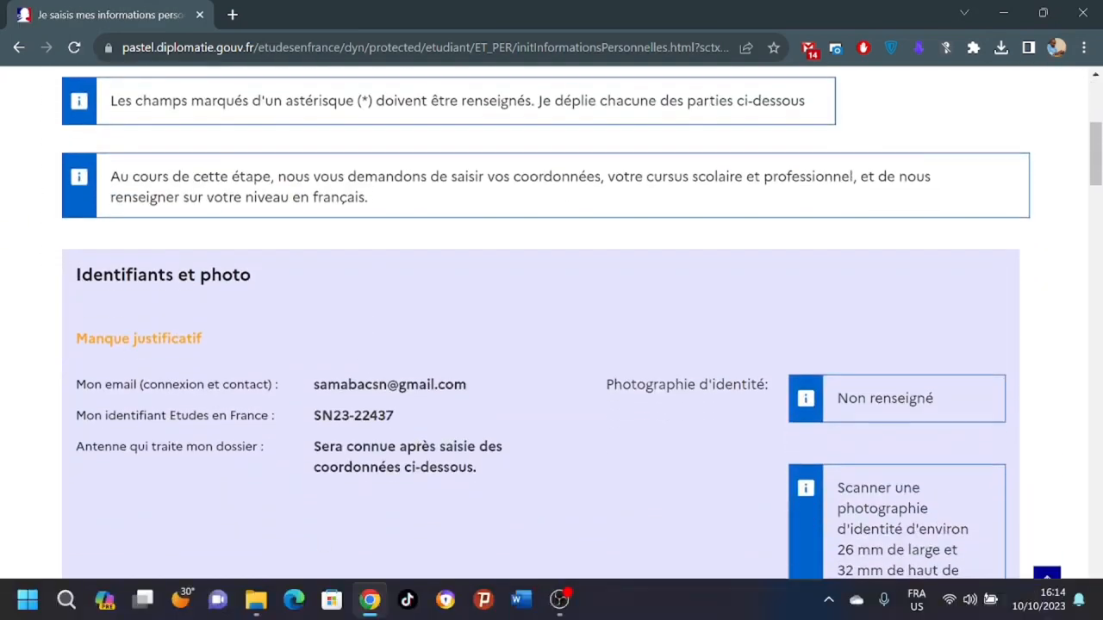
scroll(469, 349, down, 1)
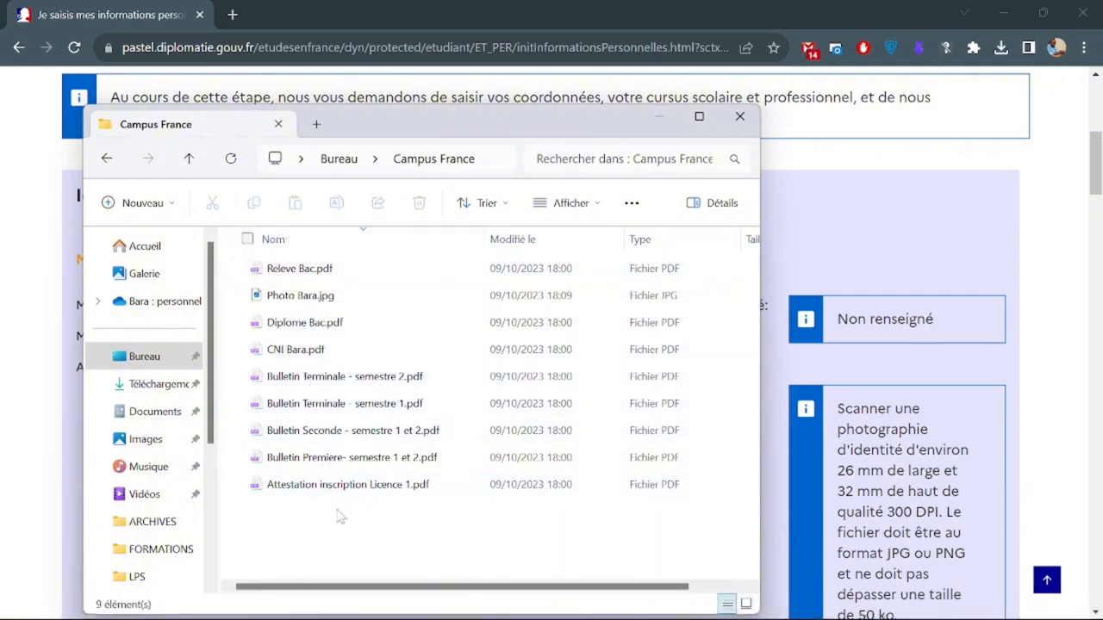
Select and then deselect the nine Campus France documents, and return to the Chrome personal information page.
drag(336, 508, 289, 266)
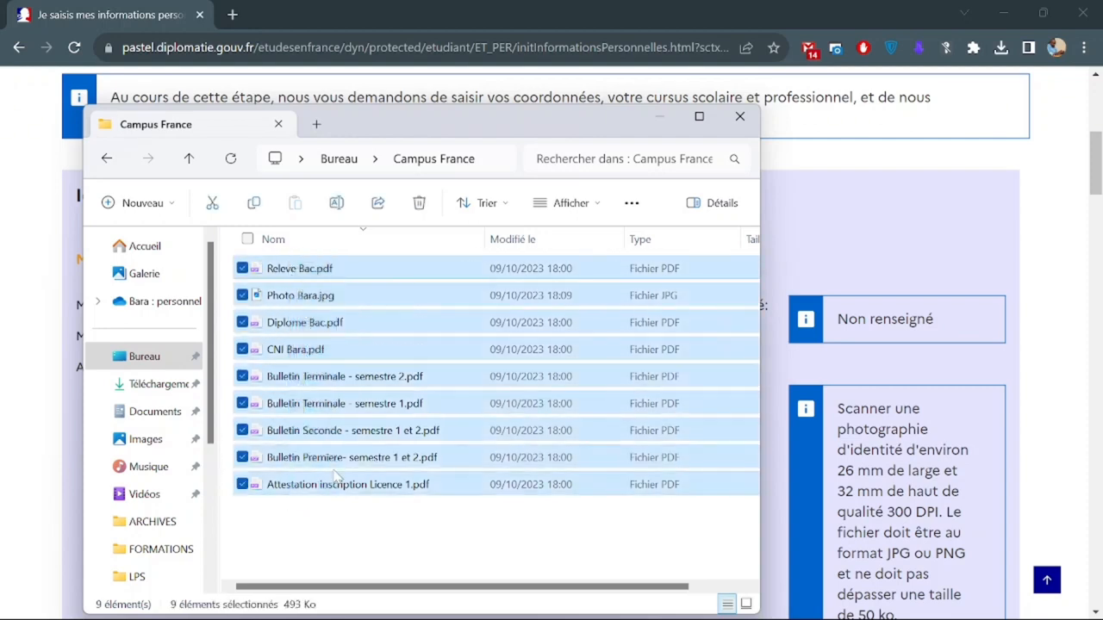
click(361, 545)
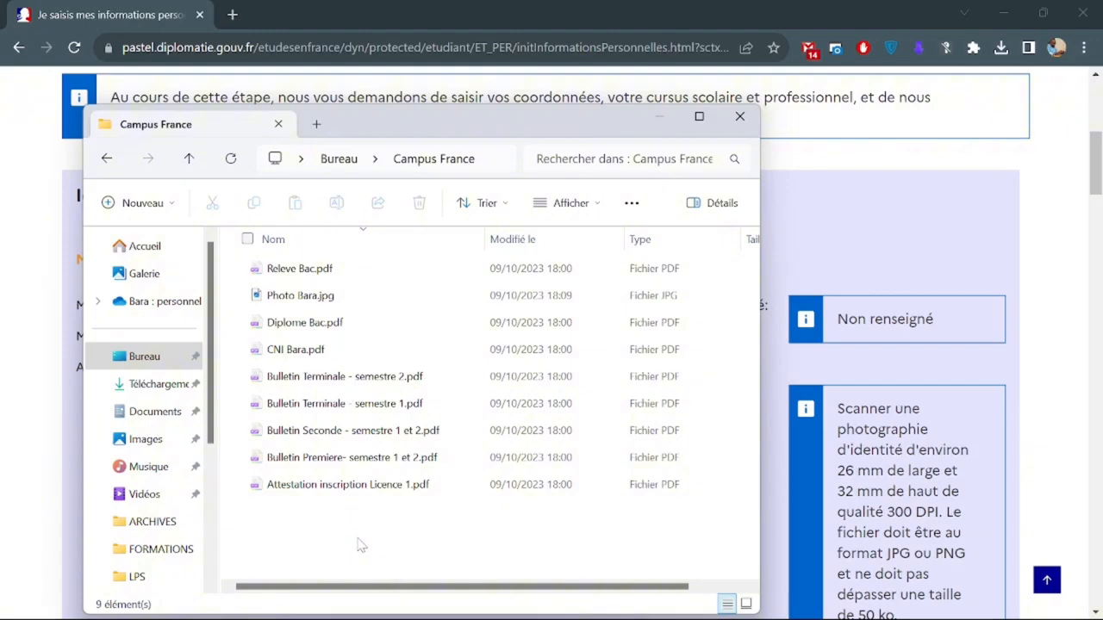
click(814, 260)
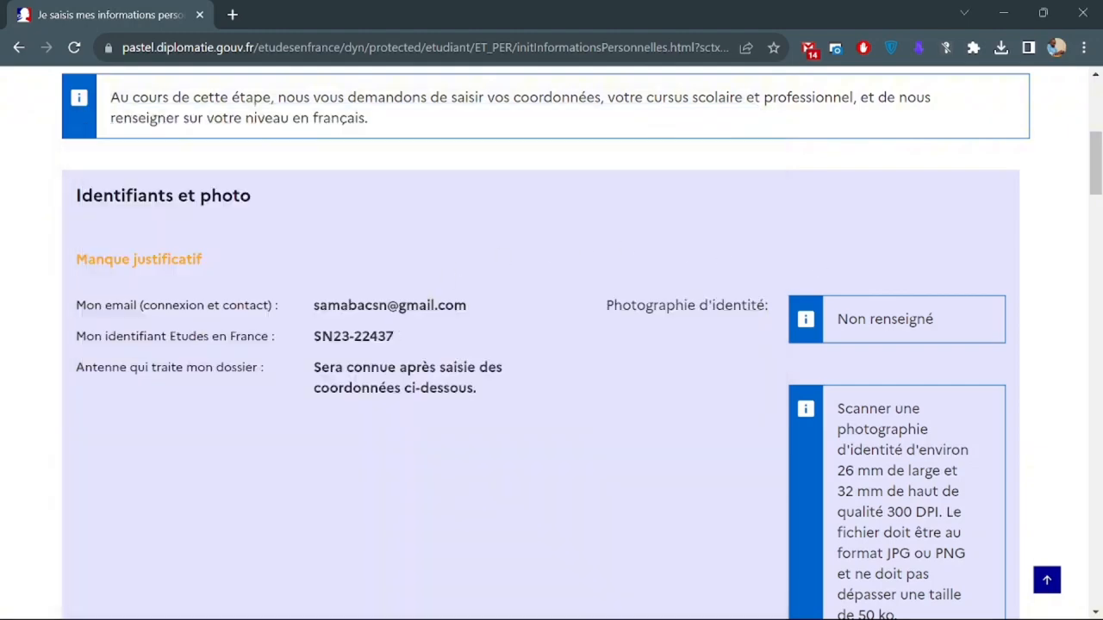
Review the identity photo requirements, highlighting the 50 ko size limit.
scroll(728, 394, down, 3)
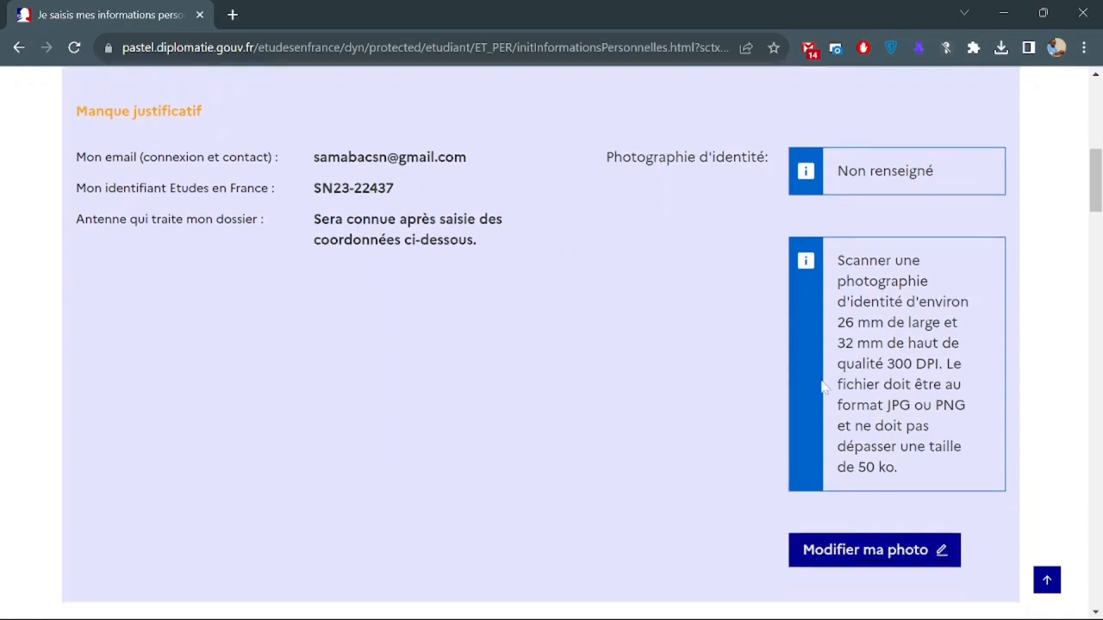
drag(836, 268, 896, 467)
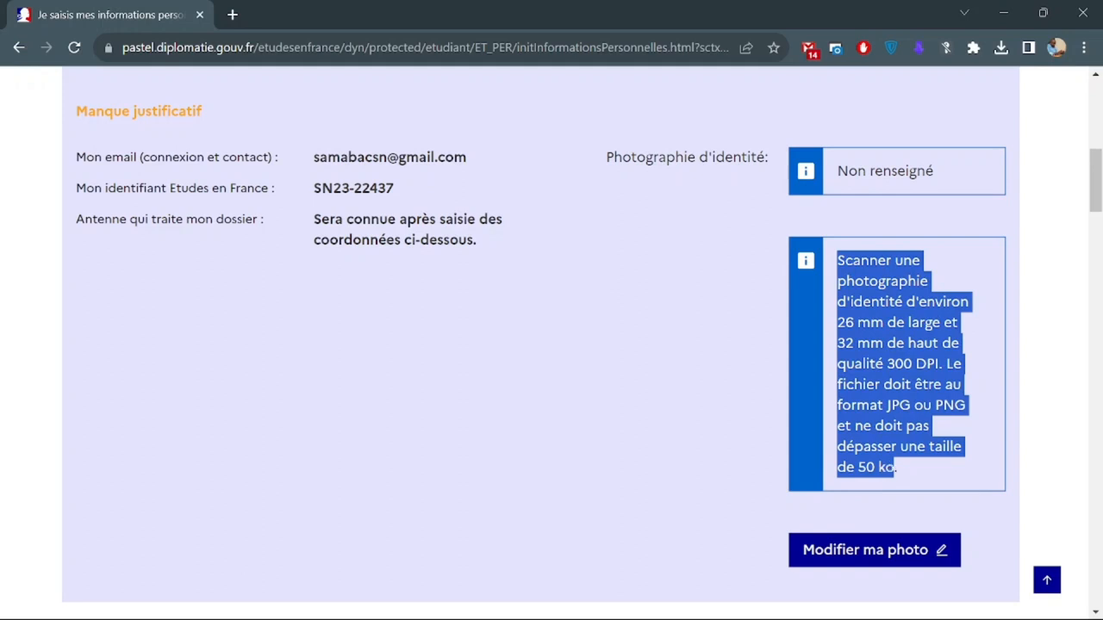
click(912, 462)
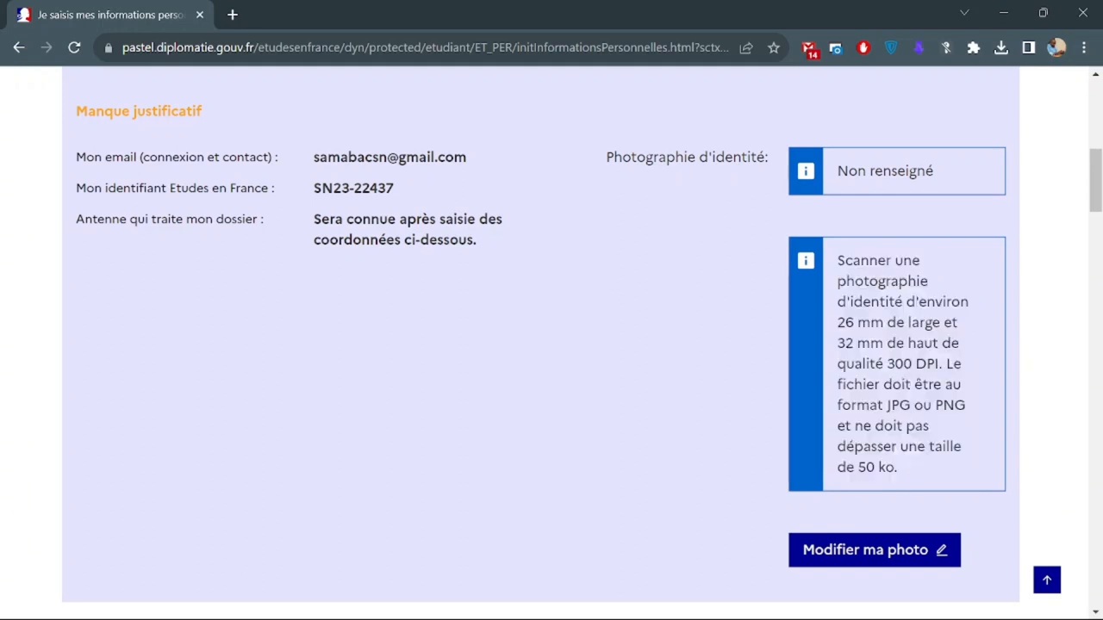
drag(857, 467, 894, 467)
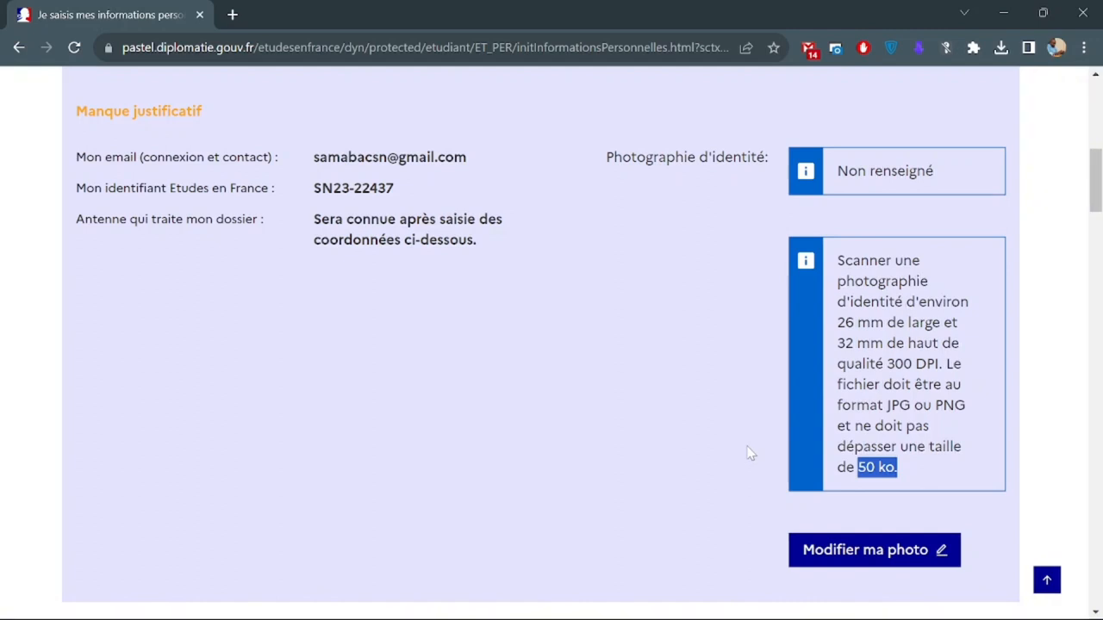
Upload the JPG identity photo from the Campus France folder via 'Modifier ma photo'.
scroll(746, 450, down, 1)
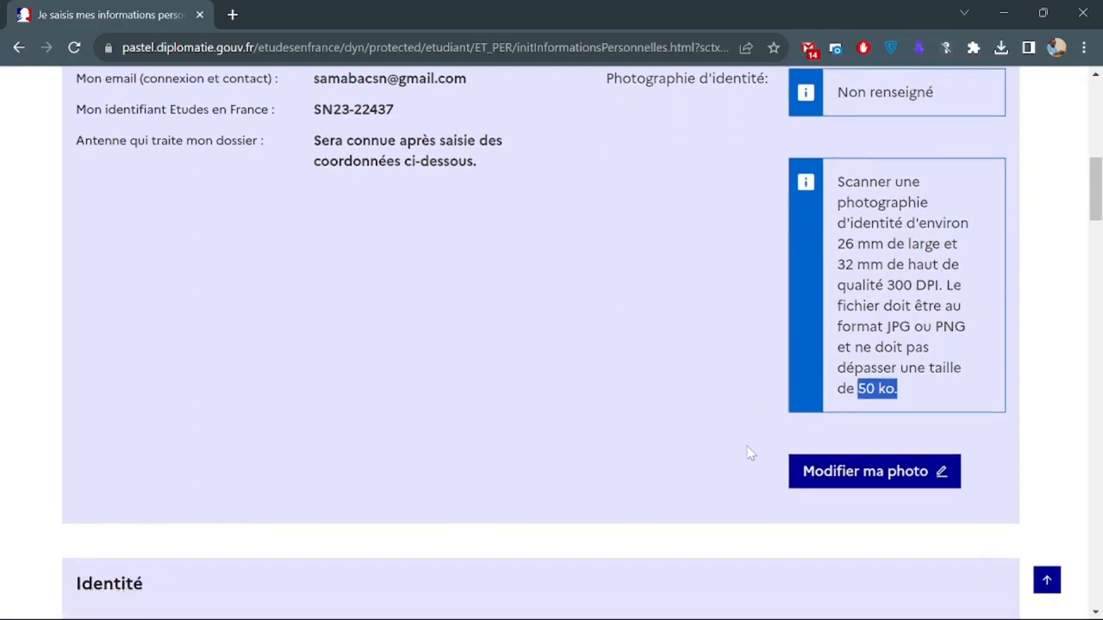
click(861, 469)
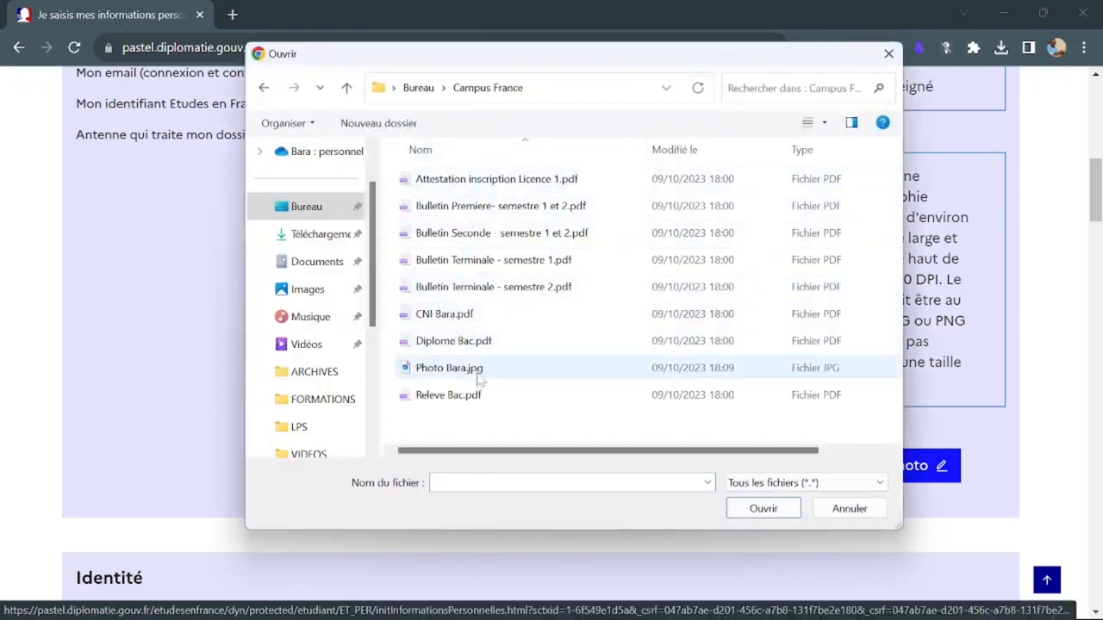
double_click(447, 371)
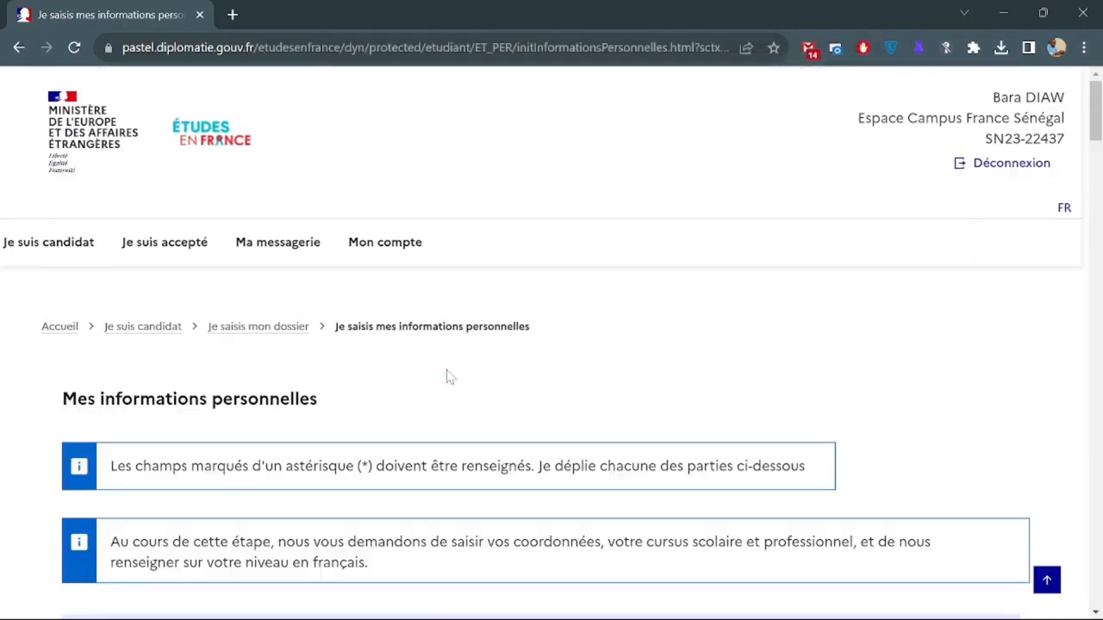
scroll(448, 377, down, 4)
scroll(554, 406, down, 2)
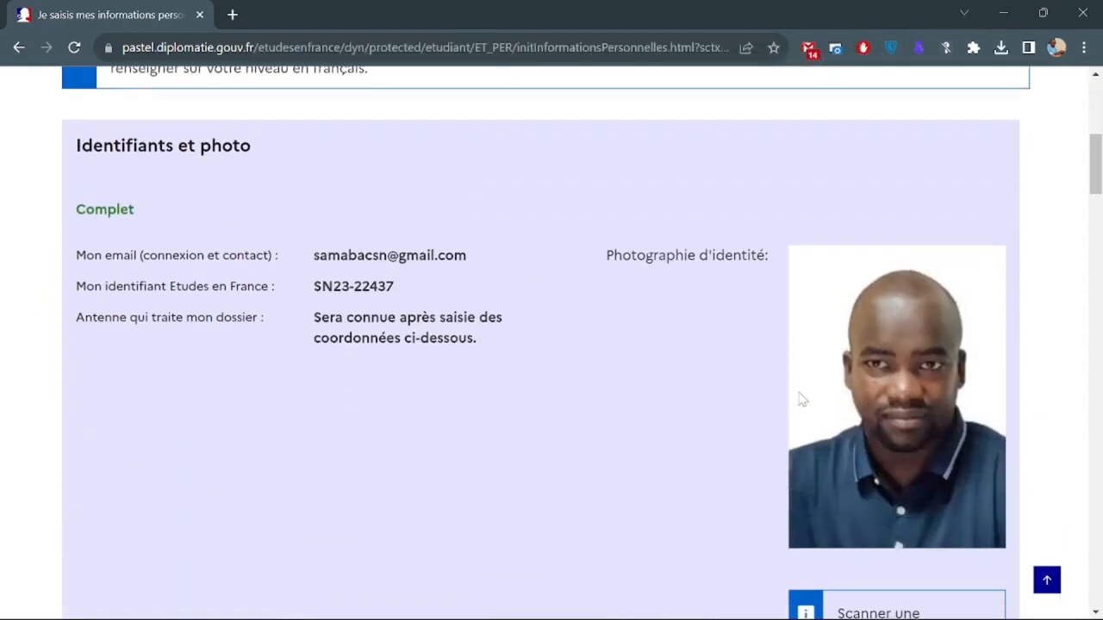
scroll(631, 379, down, 8)
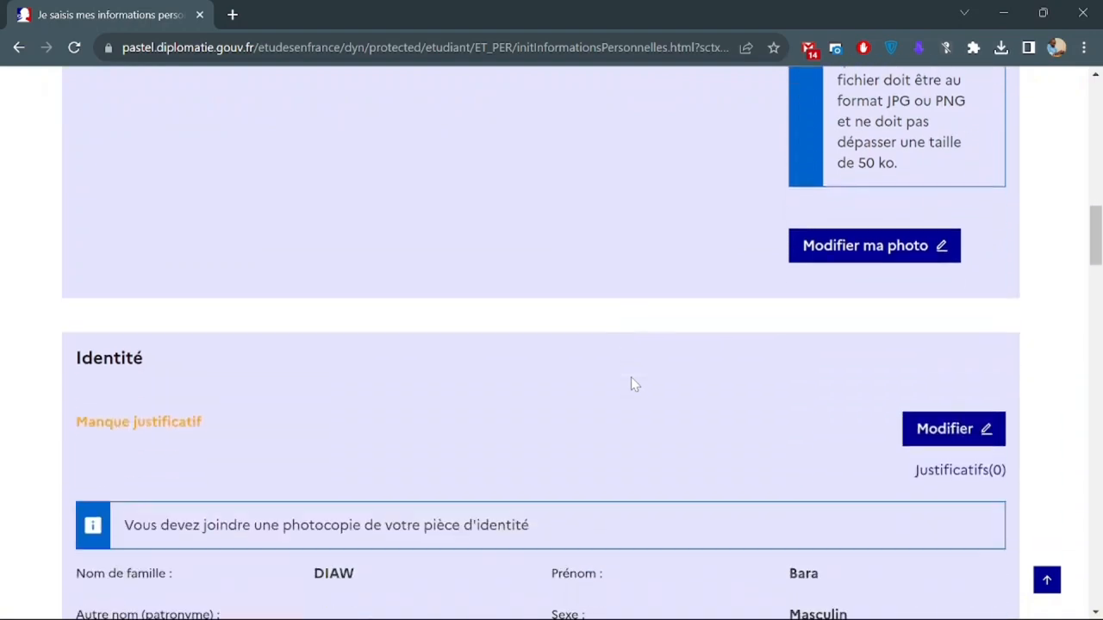
scroll(631, 379, down, 2)
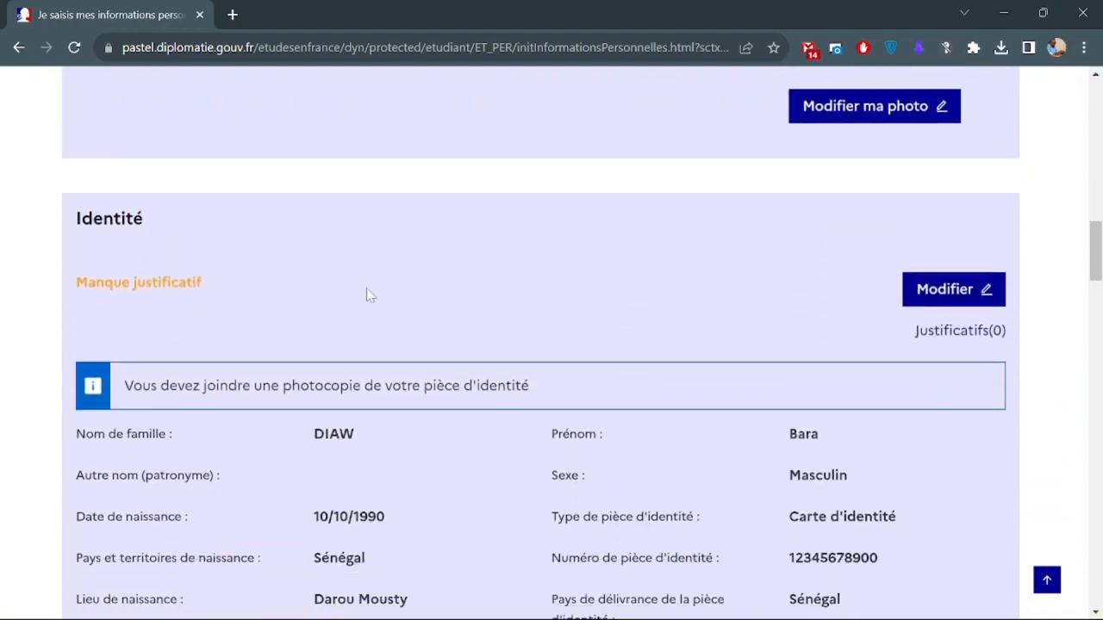
scroll(560, 314, down, 2)
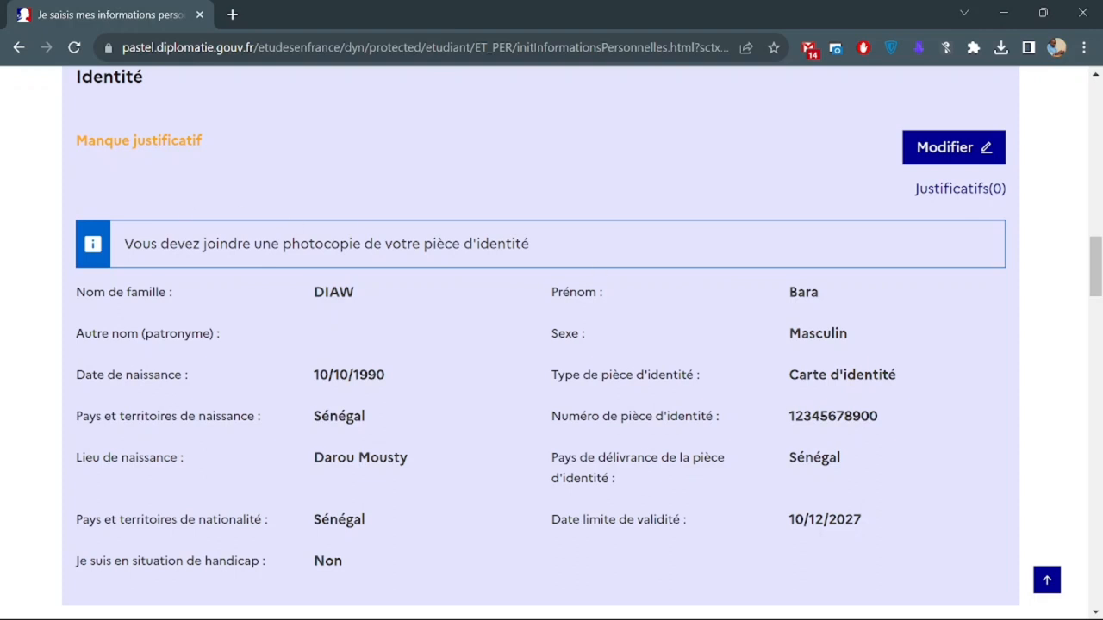
drag(76, 140, 187, 140)
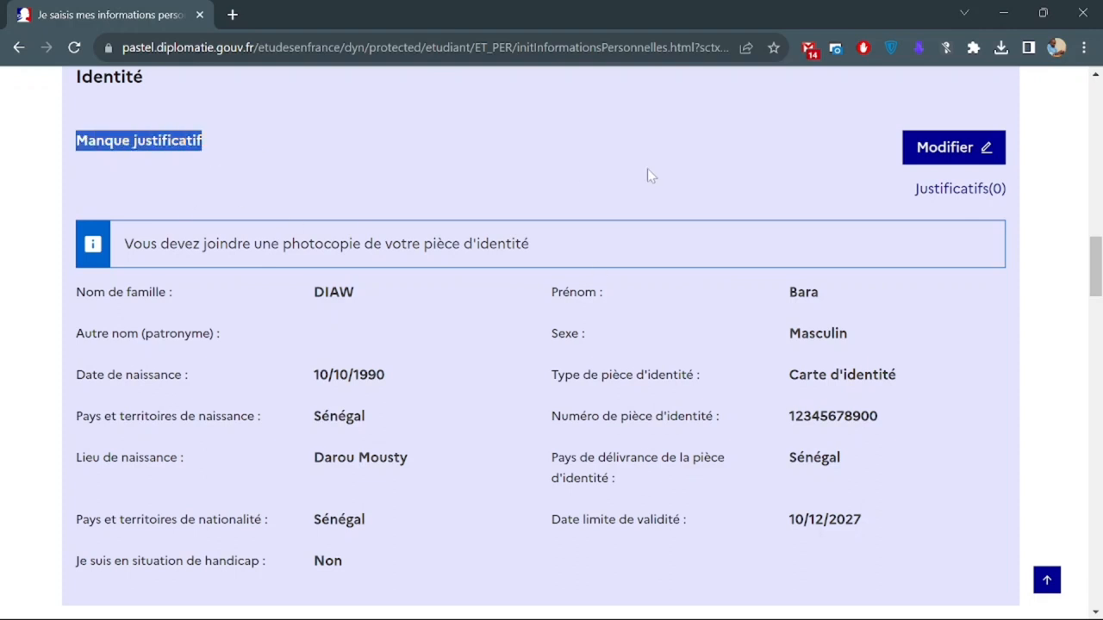
scroll(647, 170, up, 1)
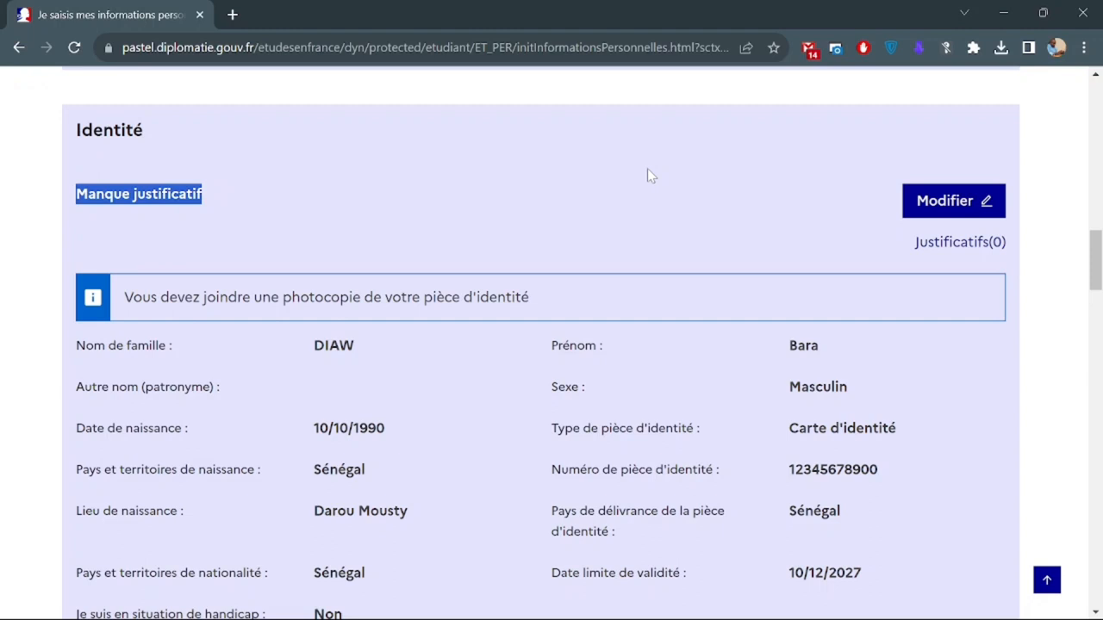
Open the Identité justificatifs list and check the accepted formats and 500 ko size limit.
click(948, 245)
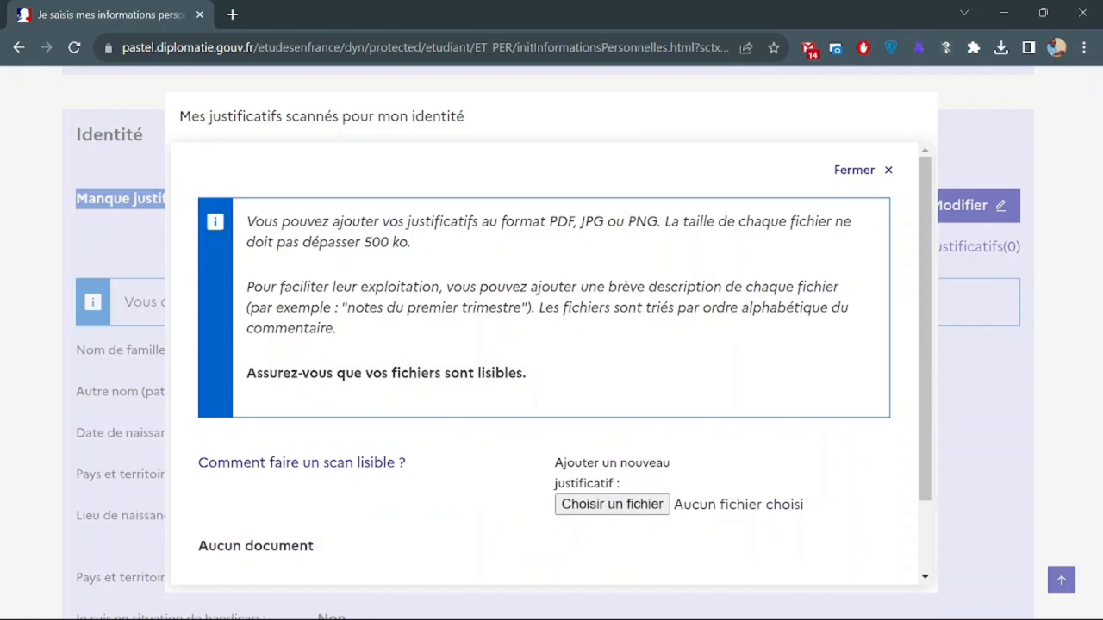
scroll(551, 362, down, 1)
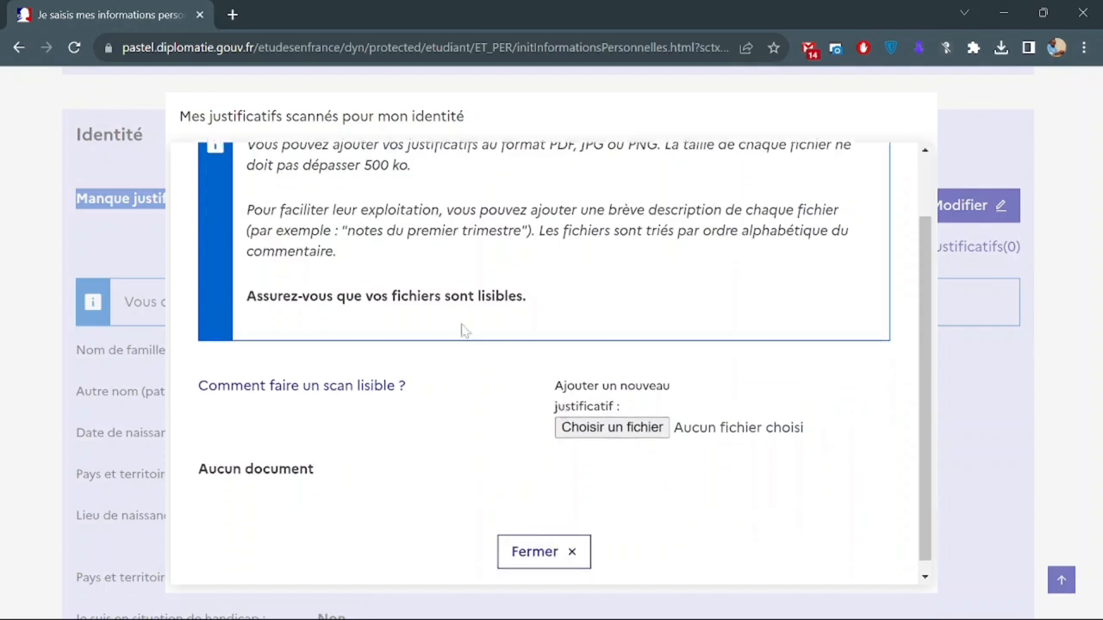
scroll(465, 331, up, 1)
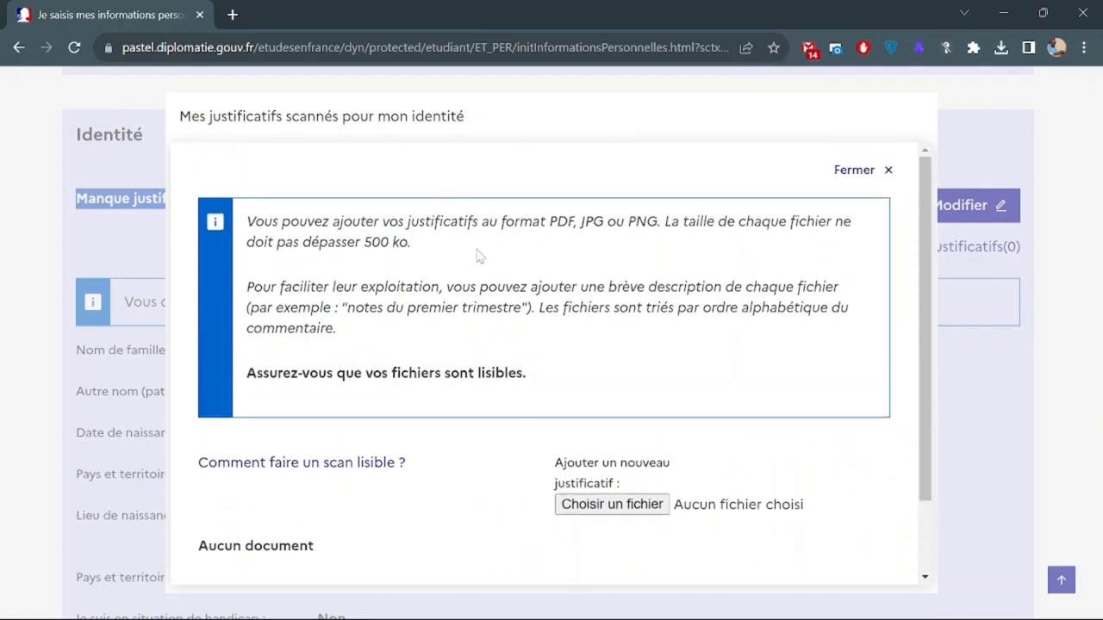
drag(548, 222, 657, 222)
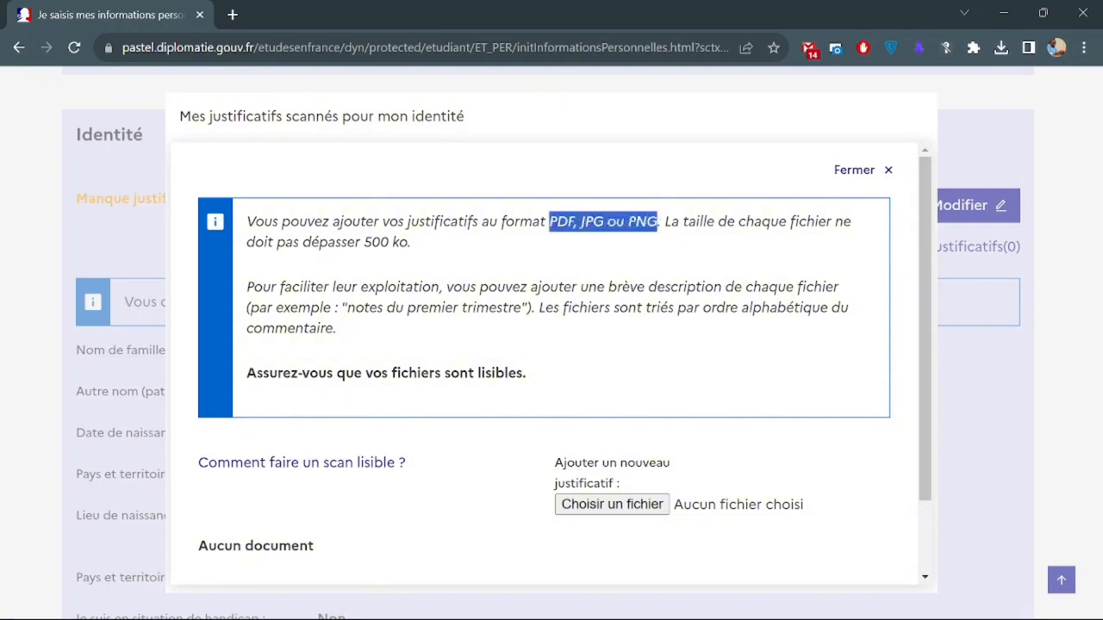
click(659, 224)
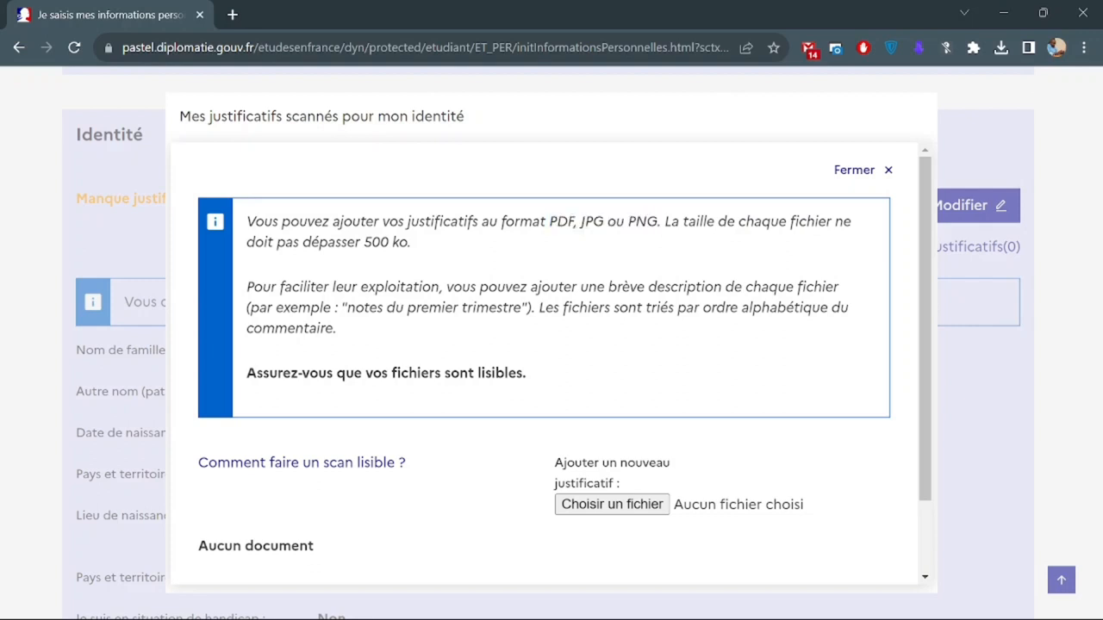
drag(363, 242, 408, 243)
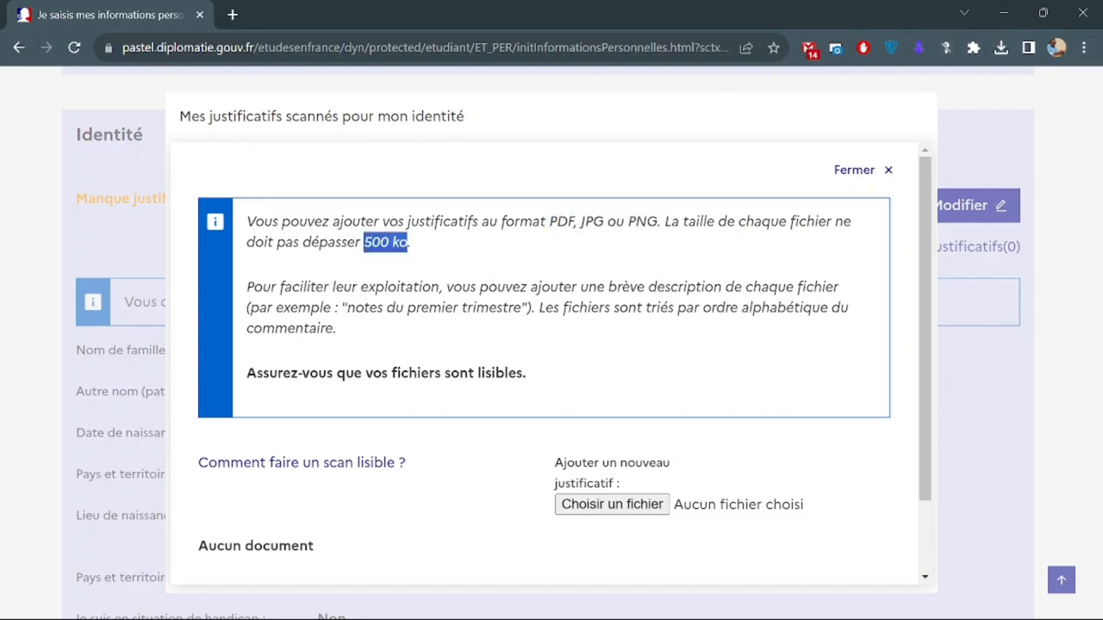
scroll(408, 243, down, 1)
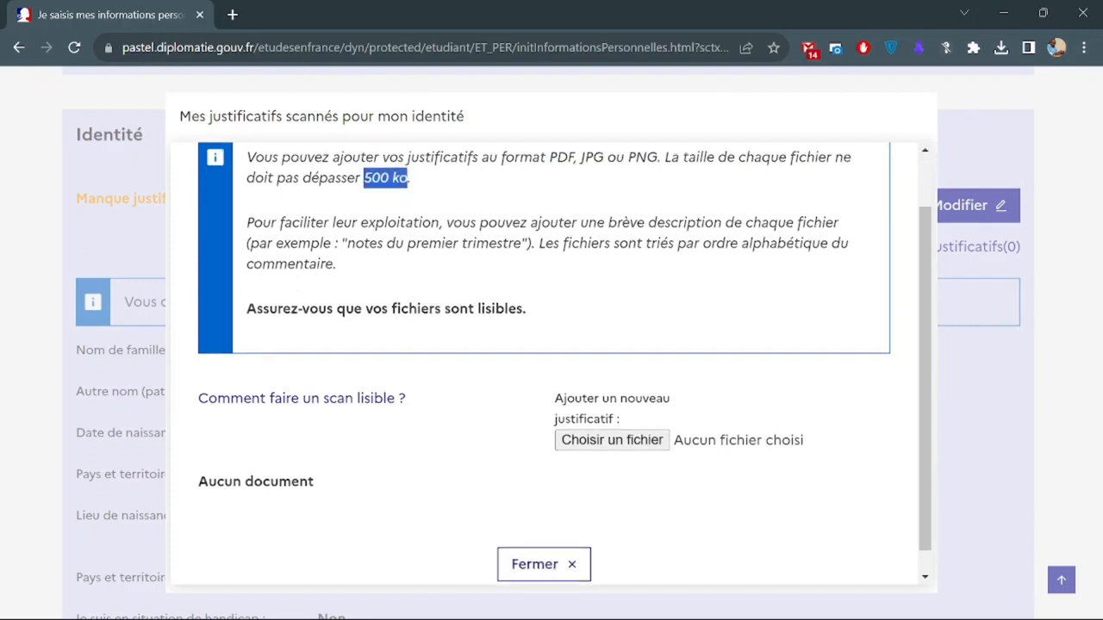
Attach the scanned ID card PDF as identity proof and close the justificatifs window.
click(586, 443)
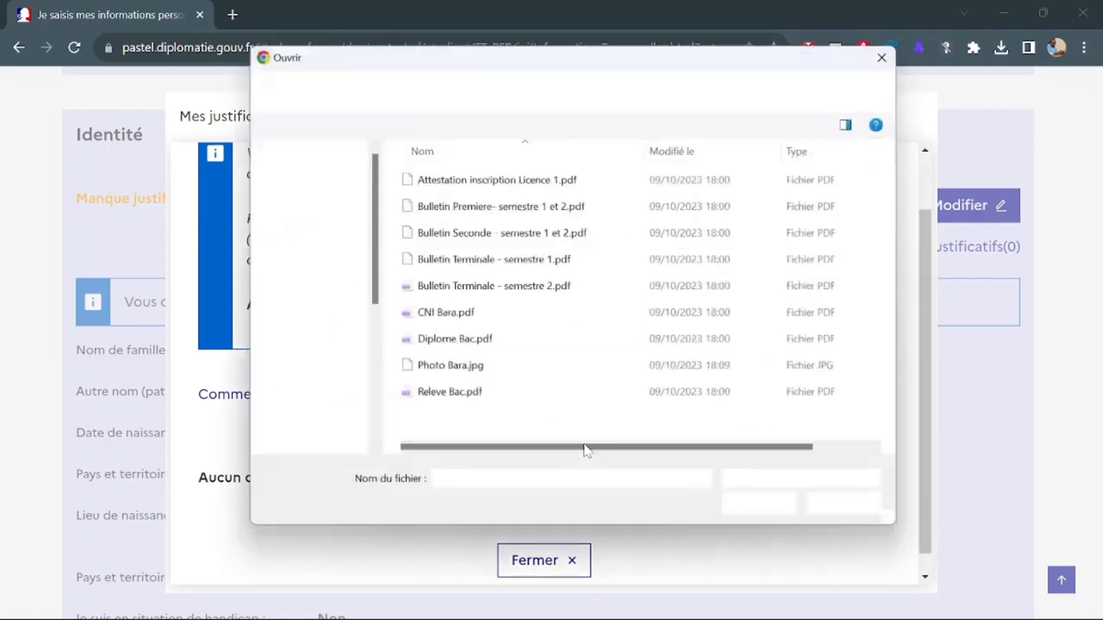
click(469, 316)
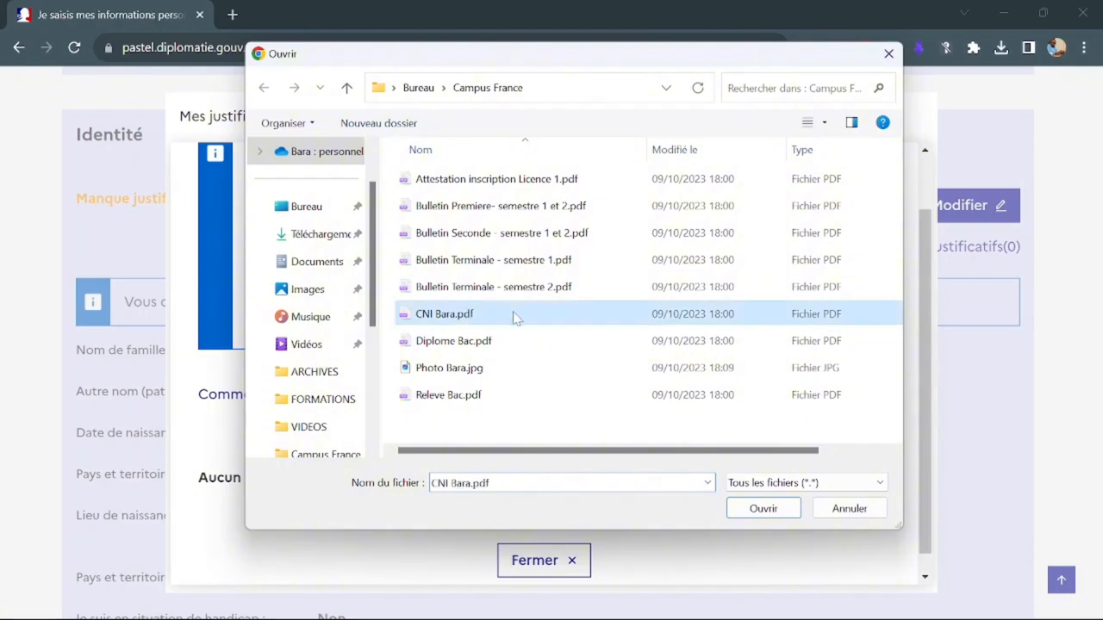
double_click(496, 316)
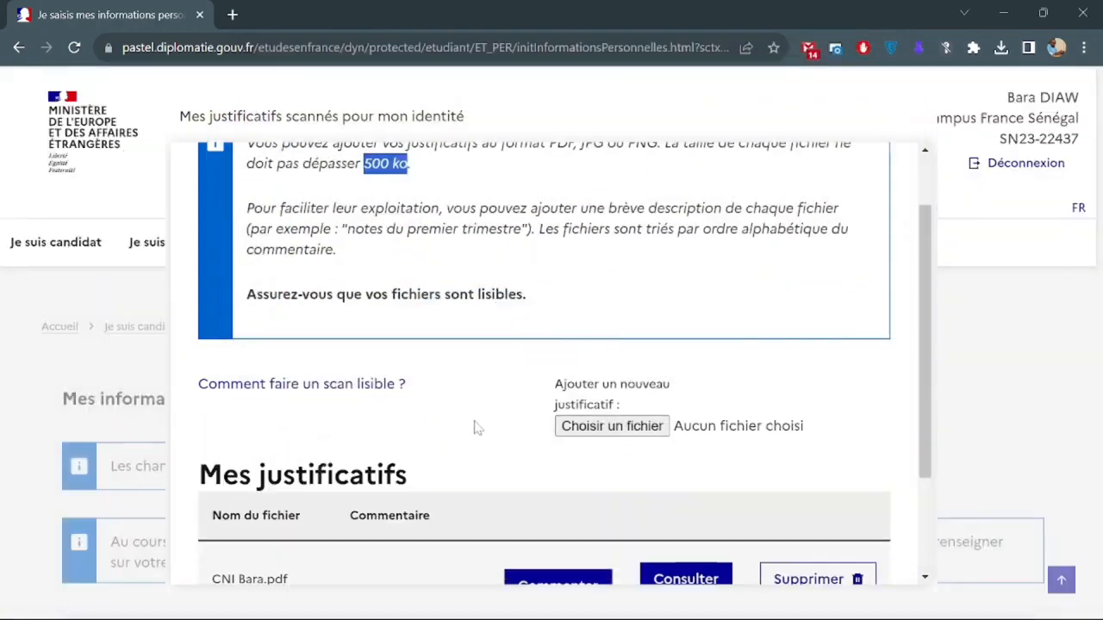
scroll(475, 425, down, 3)
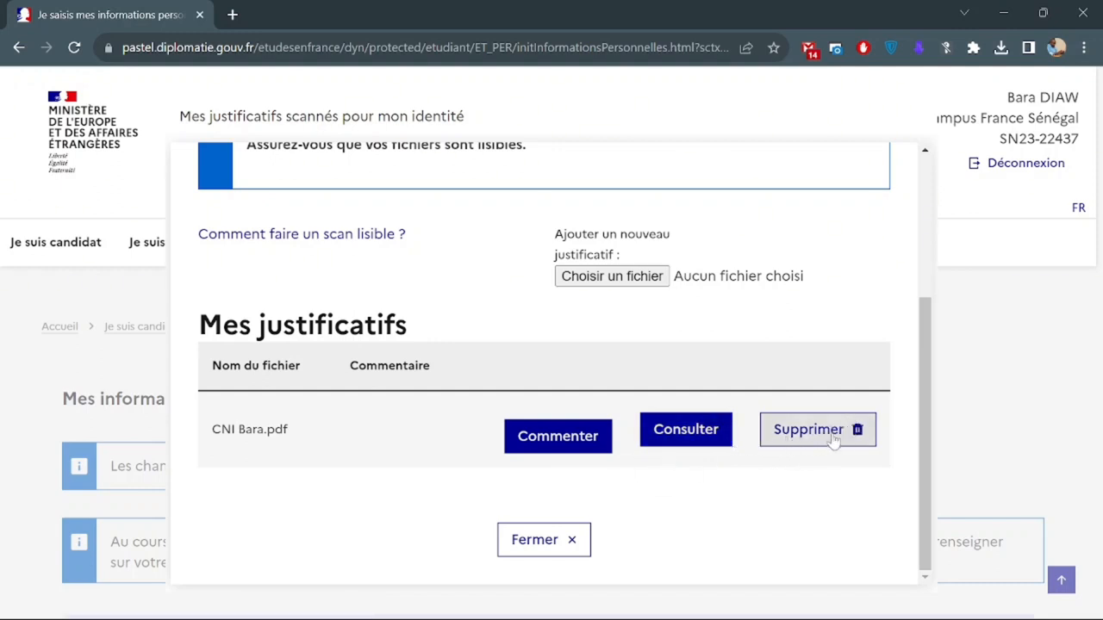
click(542, 548)
Confirm Identité is Complet and note that the handling office is still unknown.
scroll(541, 547, down, 12)
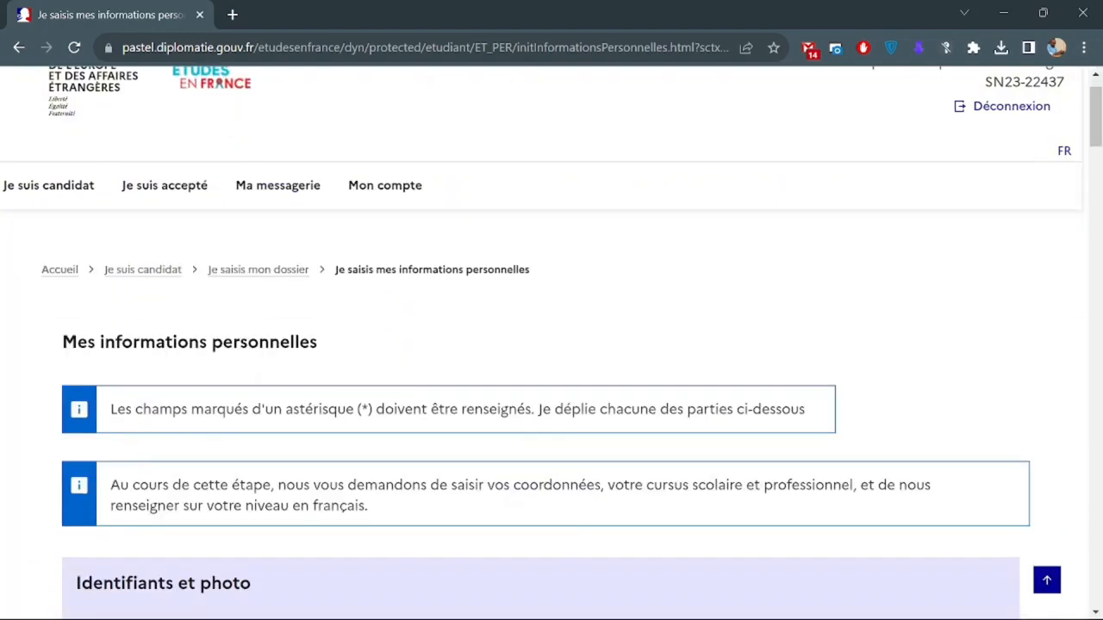
scroll(542, 548, down, 2)
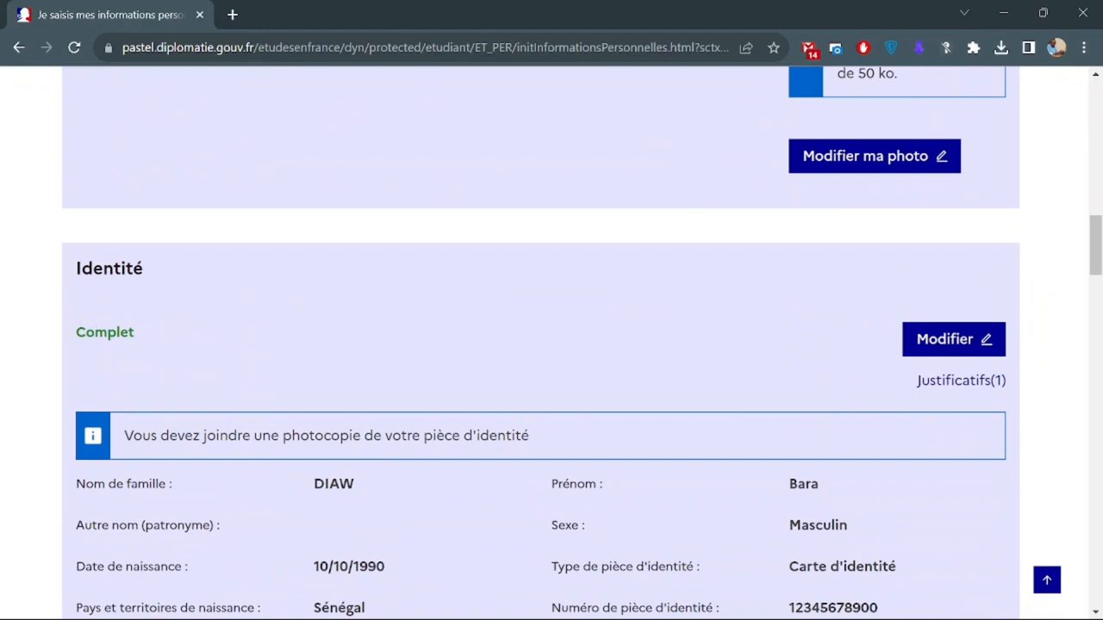
double_click(99, 332)
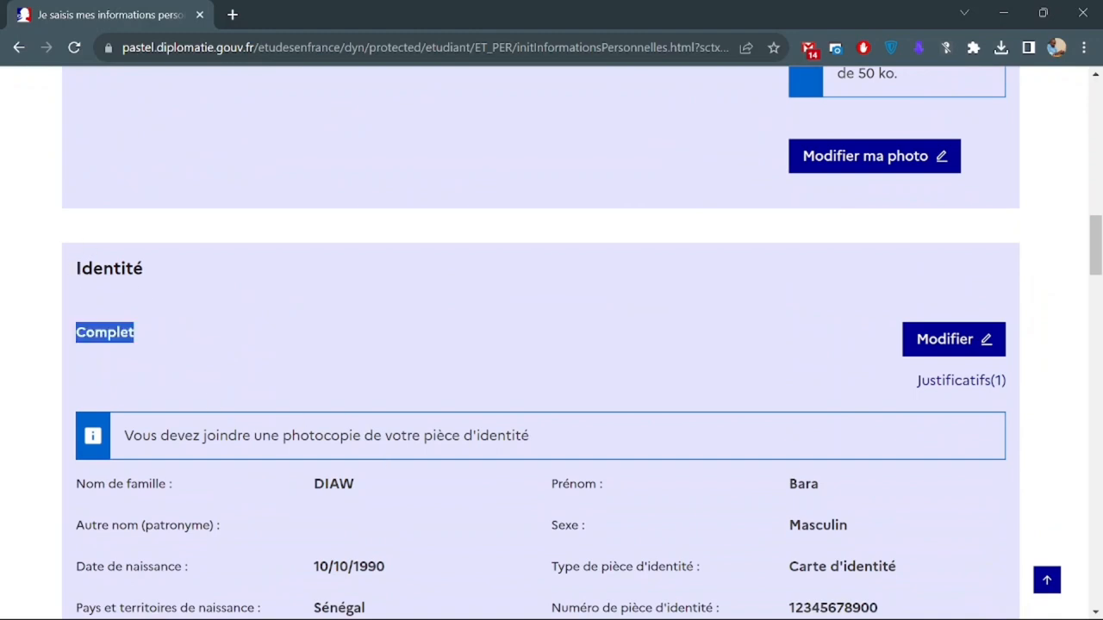
scroll(263, 359, down, 7)
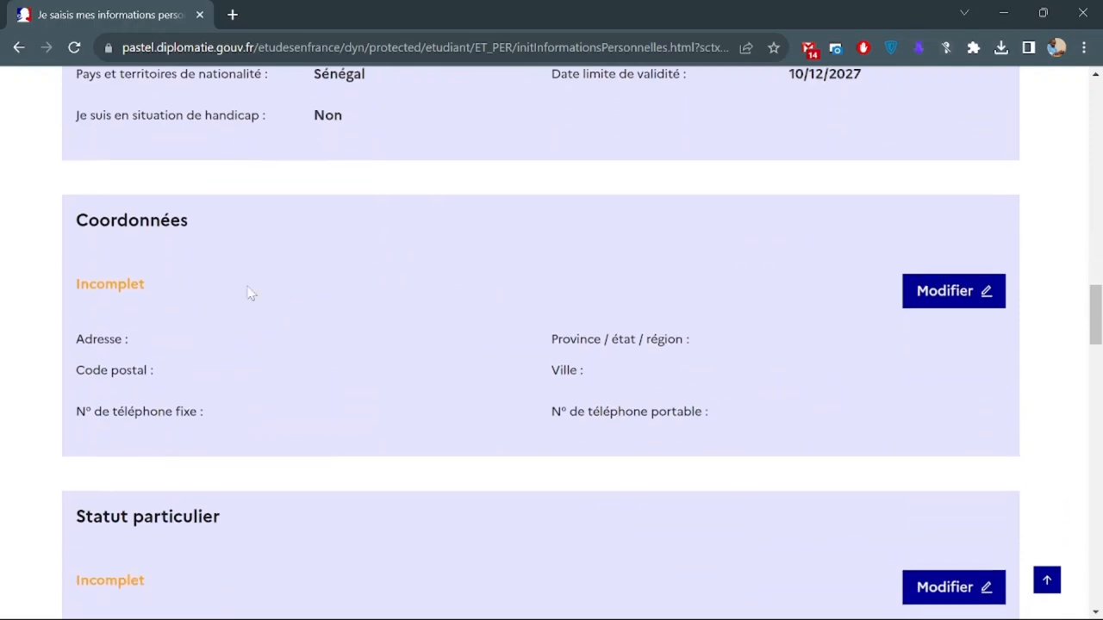
scroll(249, 293, up, 12)
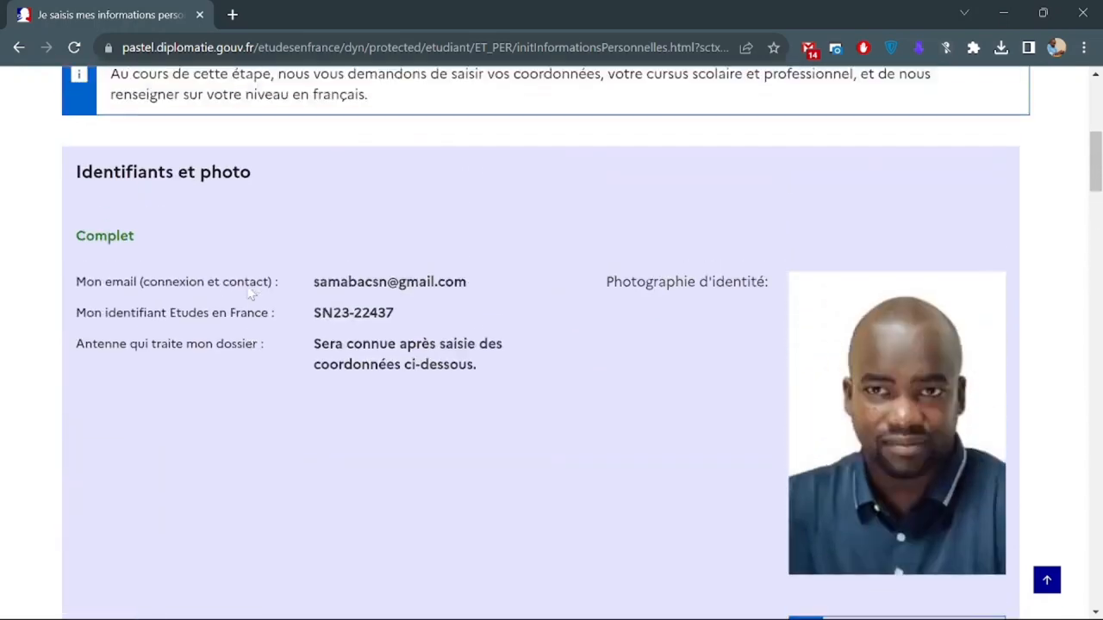
scroll(250, 293, up, 1)
scroll(250, 293, down, 2)
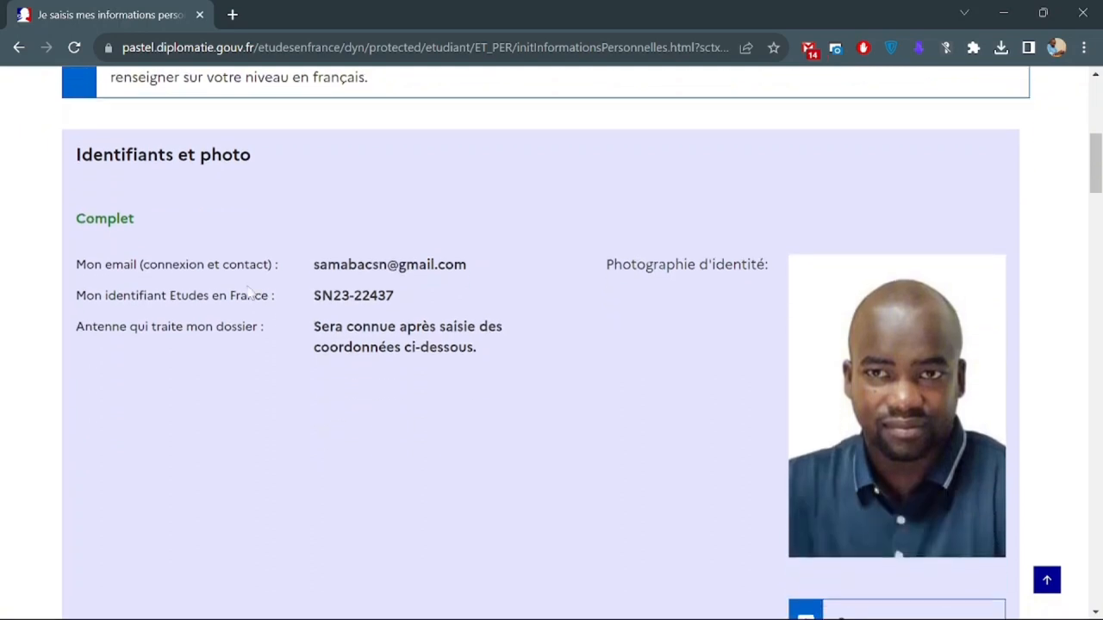
drag(76, 334, 495, 350)
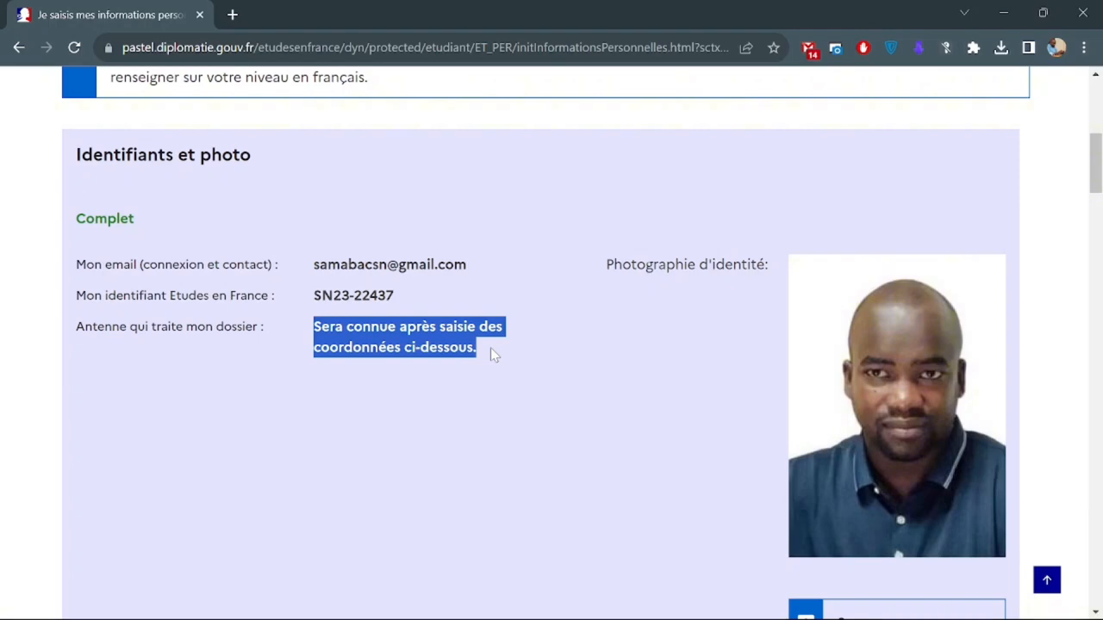
Open the Coordonnées form for editing.
scroll(490, 349, down, 15)
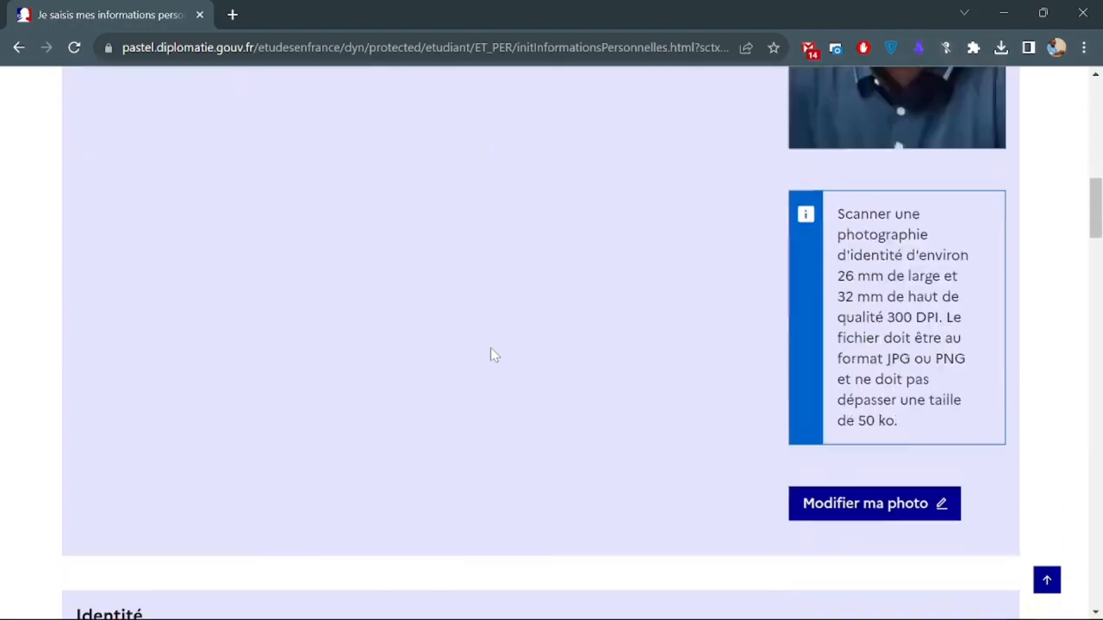
scroll(490, 354, down, 1)
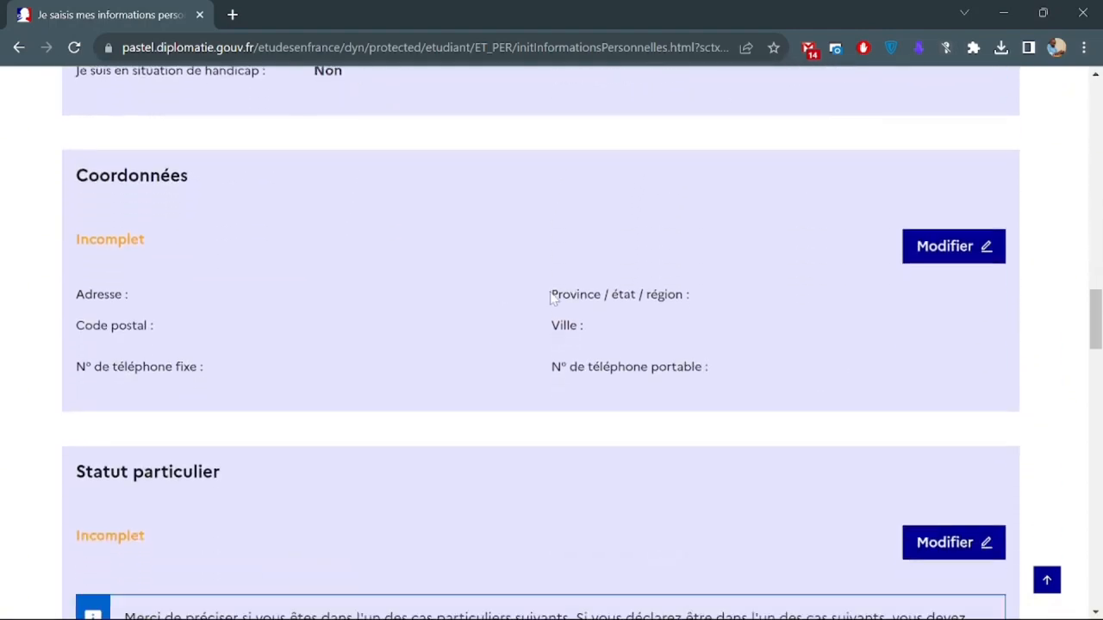
drag(551, 299, 664, 297)
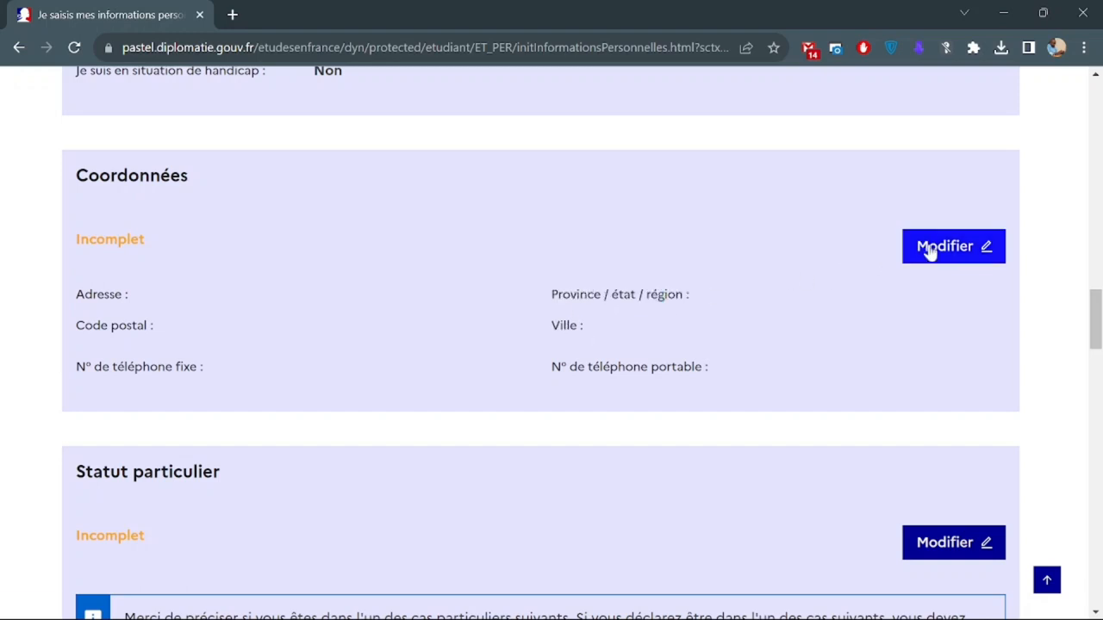
click(928, 249)
scroll(445, 313, down, 1)
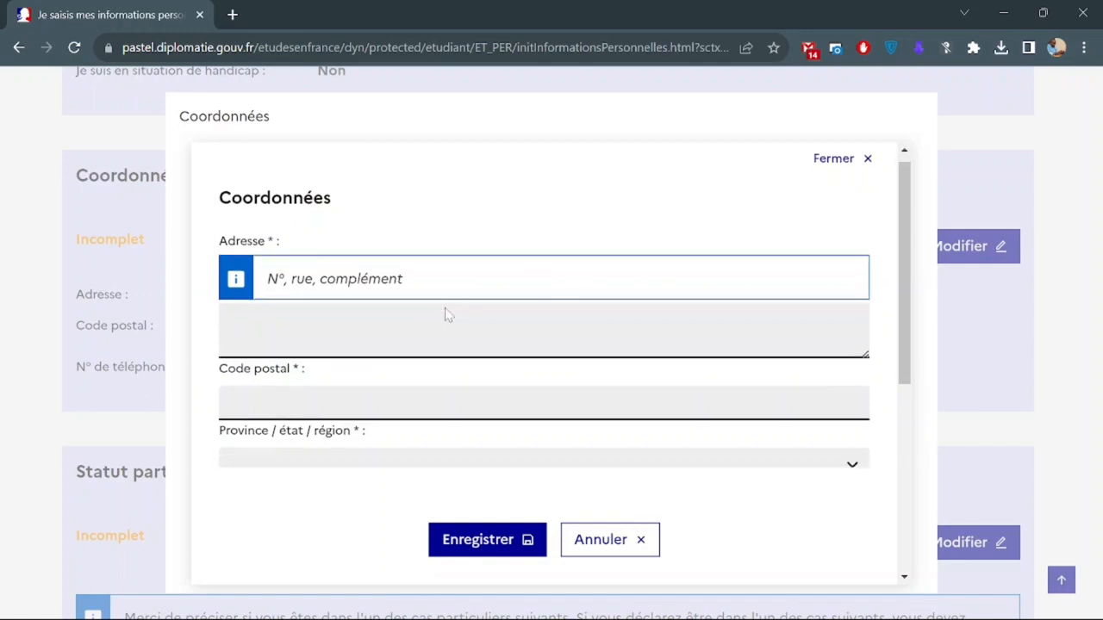
Enter the street address and select Dakar as both the region and the city.
click(327, 265)
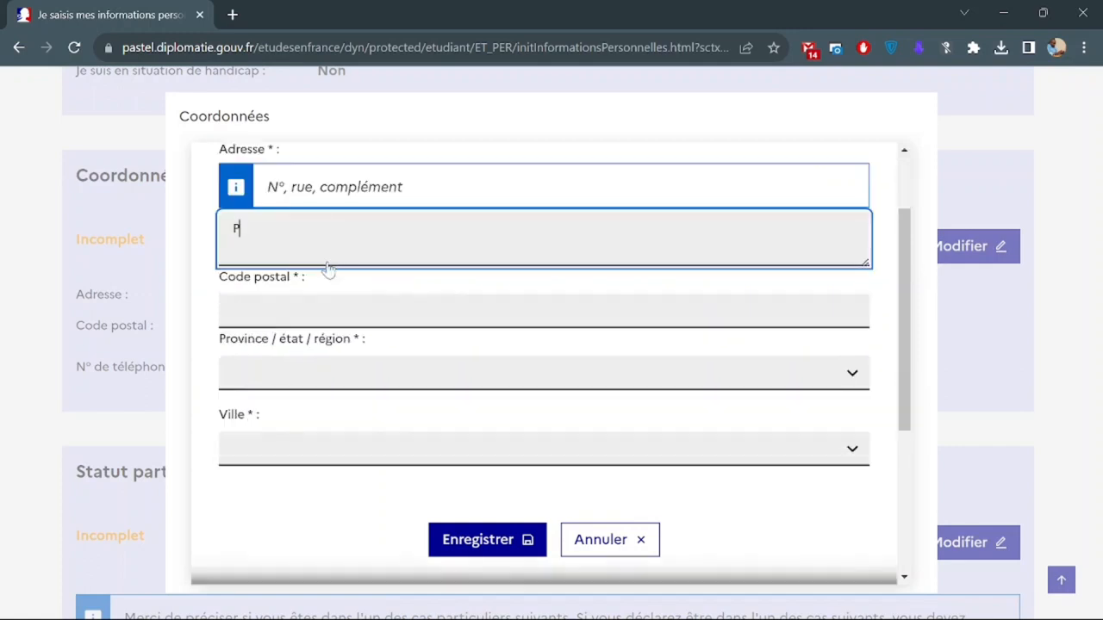
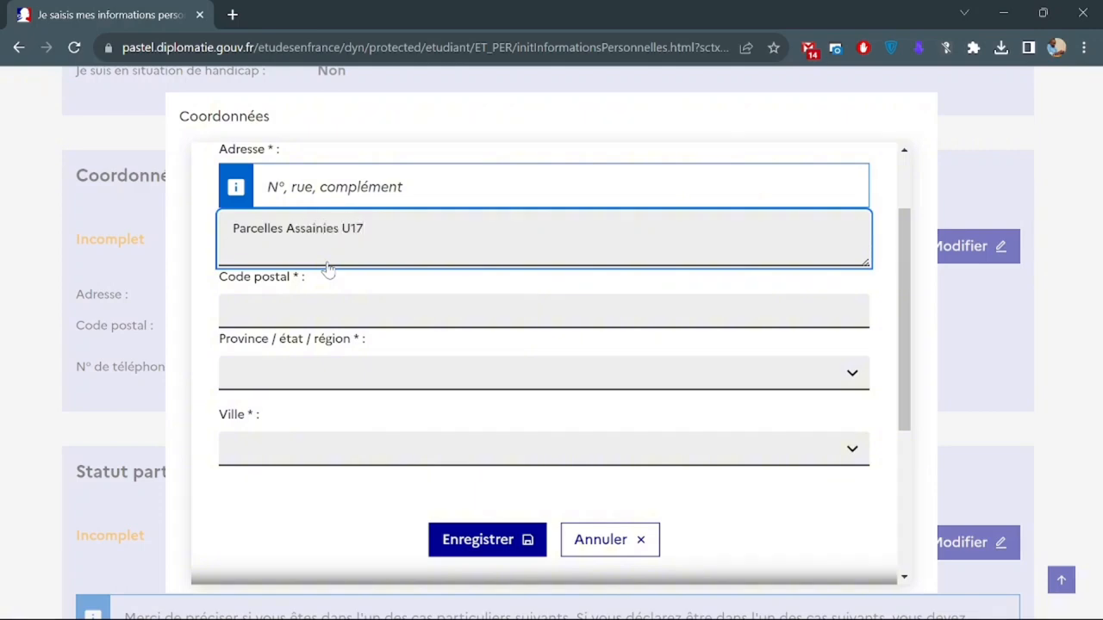
click(232, 311)
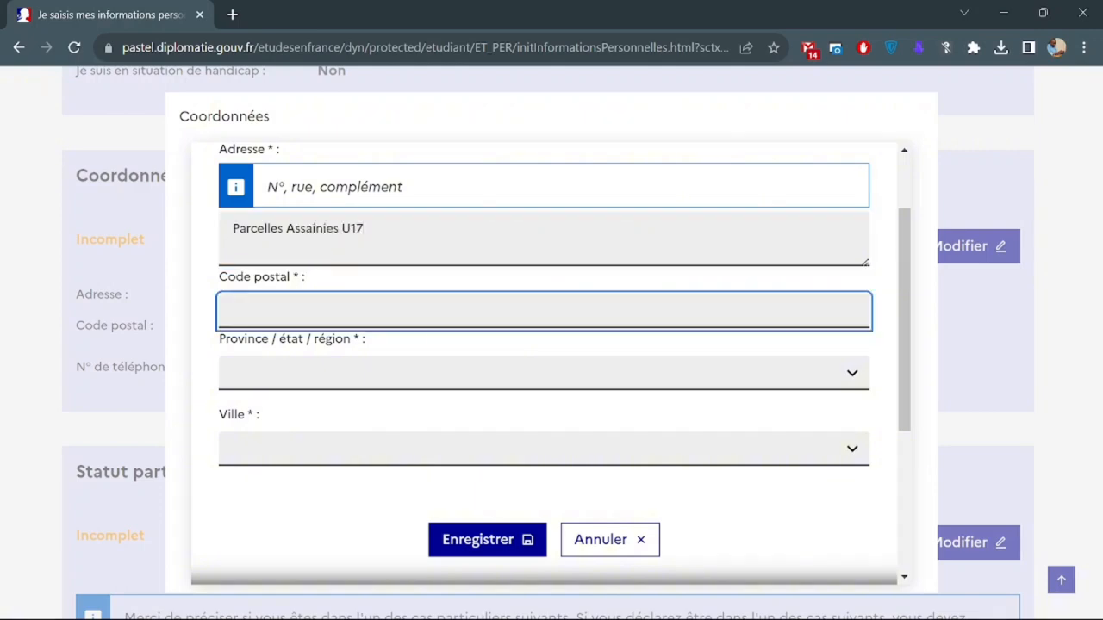
click(357, 372)
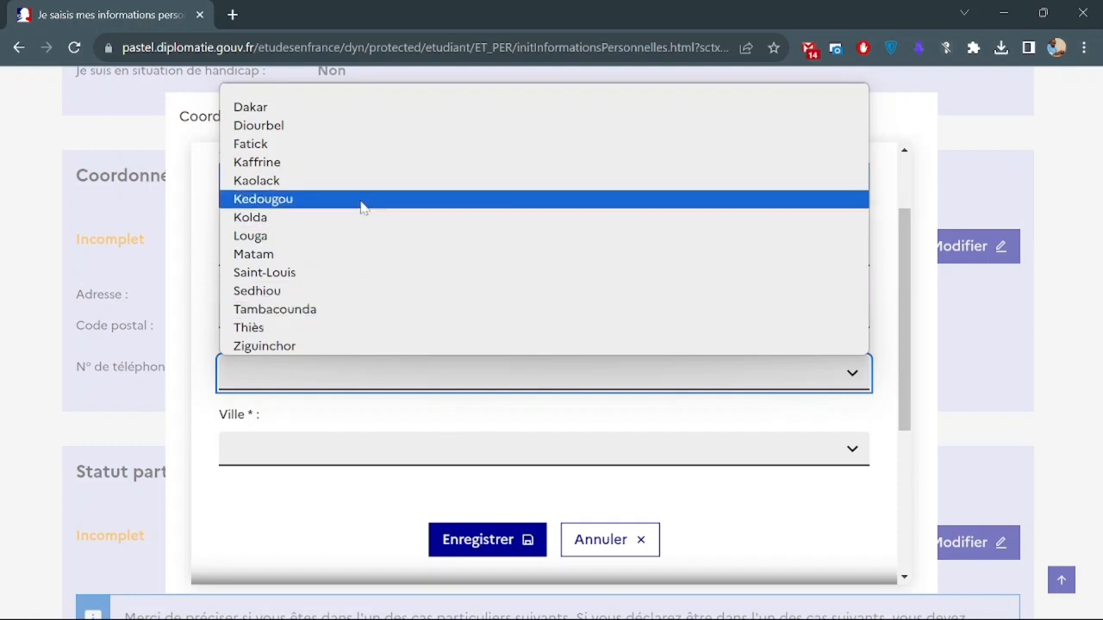
click(347, 114)
scroll(335, 340, down, 1)
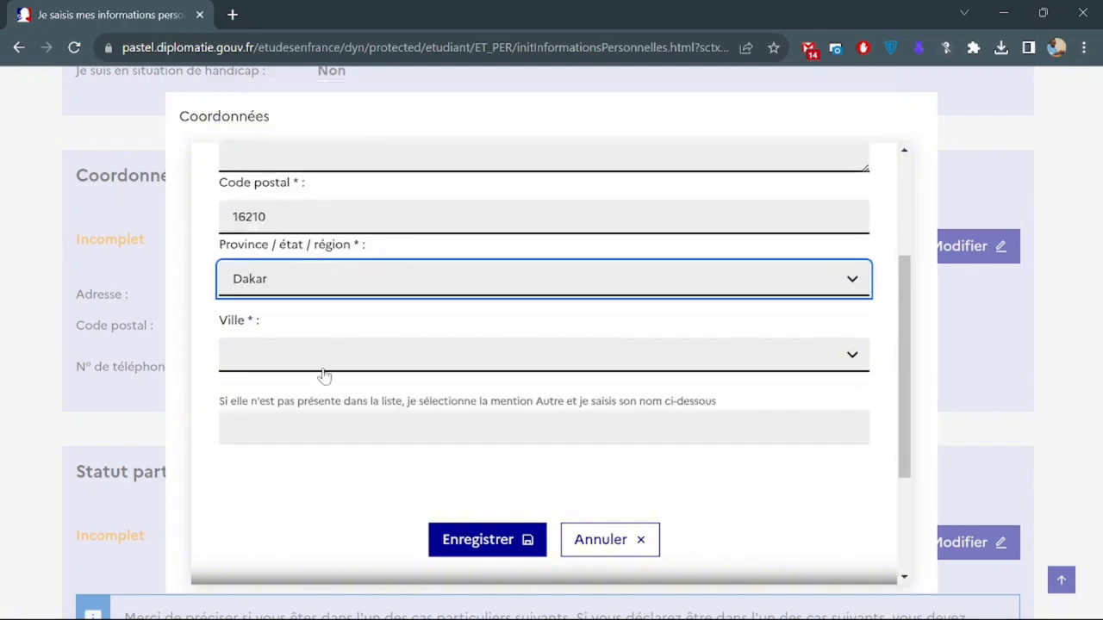
click(321, 367)
click(332, 417)
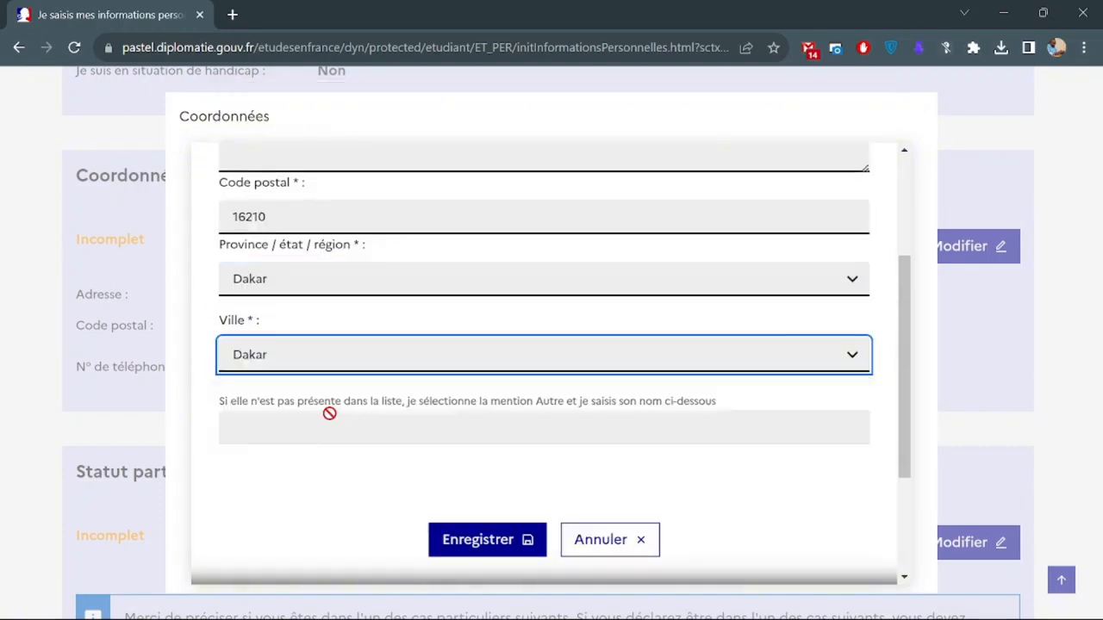
scroll(340, 427, down, 1)
scroll(340, 426, down, 2)
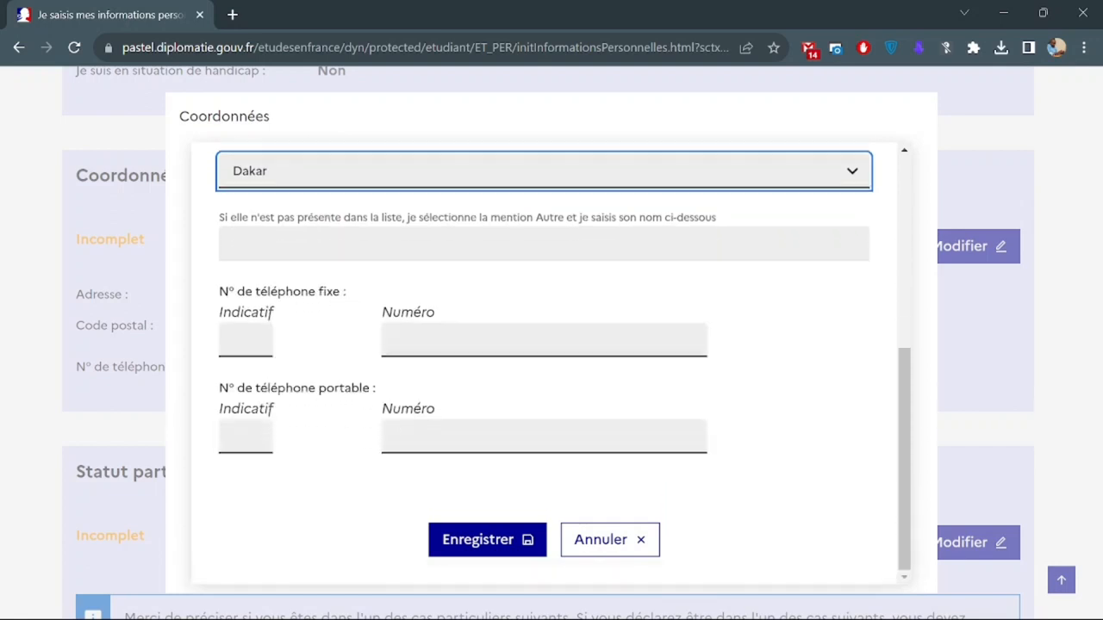
Enter the landline and mobile numbers with country code 221, then save the contact details.
click(246, 341)
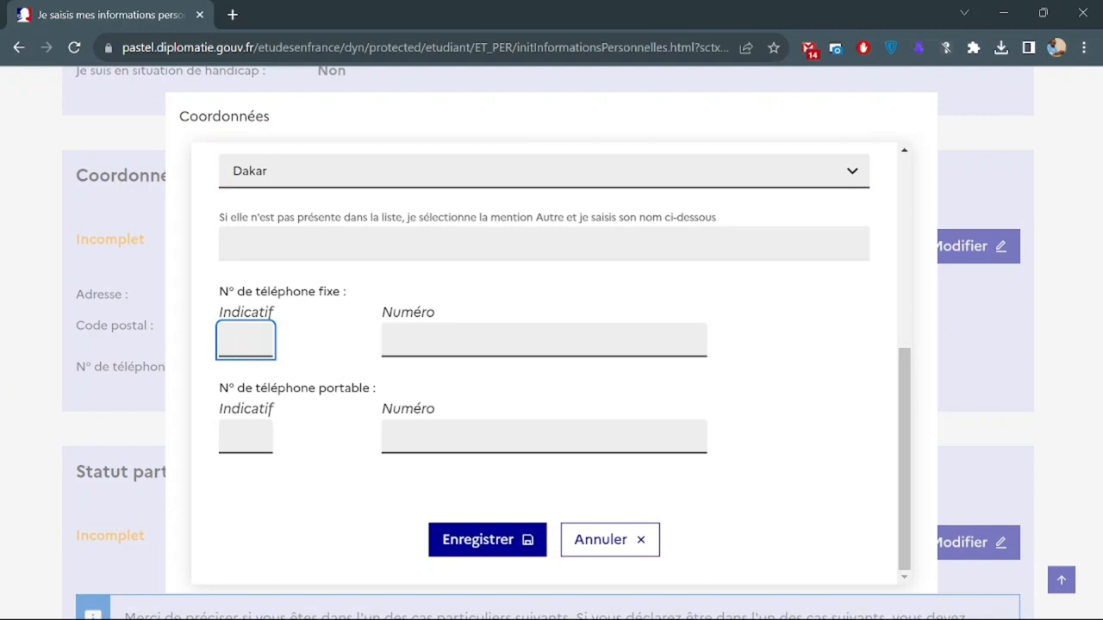
text(221)
key(Tab)
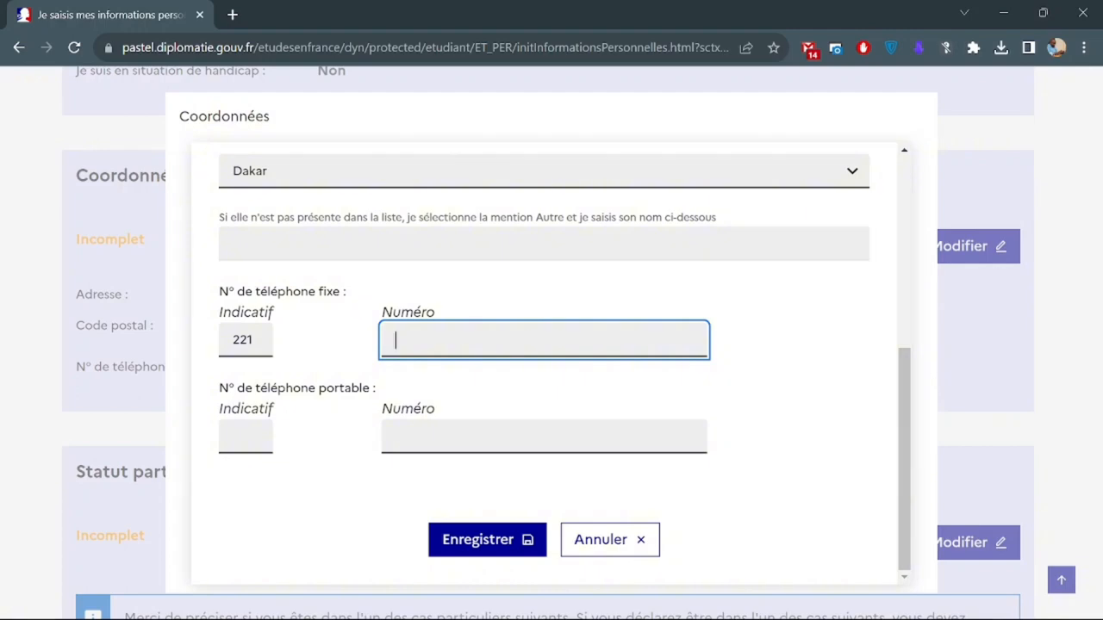
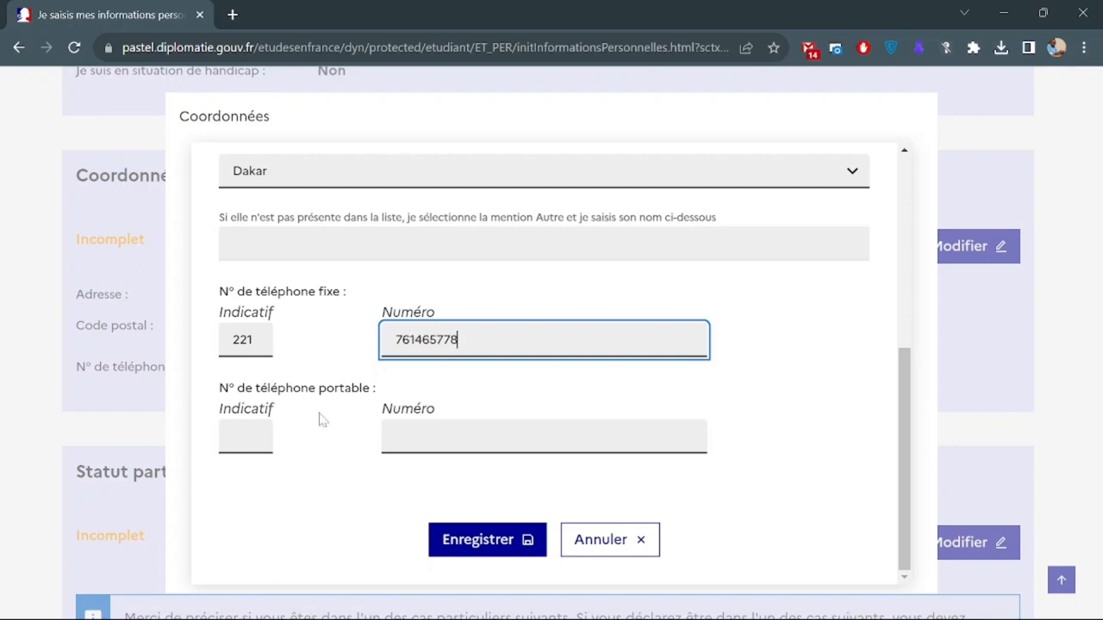
key(Tab)
text(221)
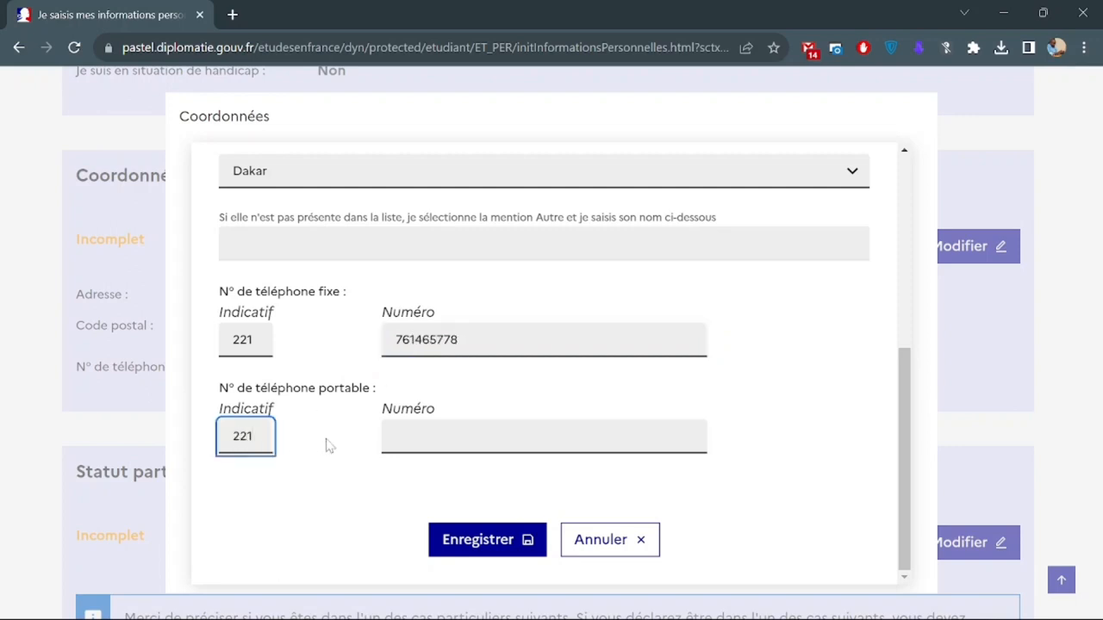
key(Tab)
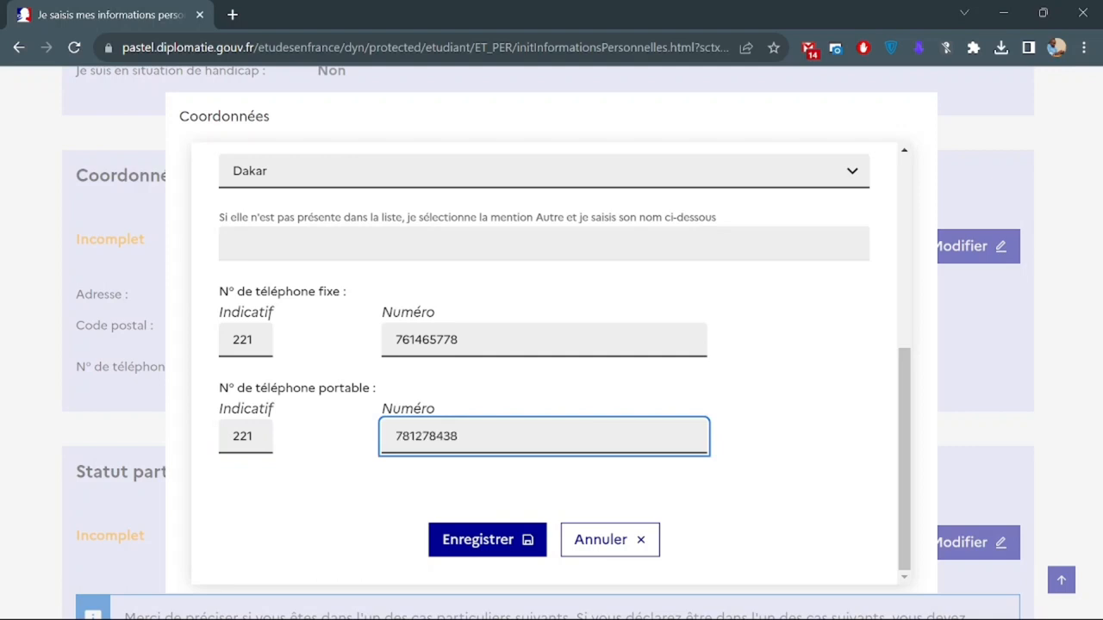
click(469, 548)
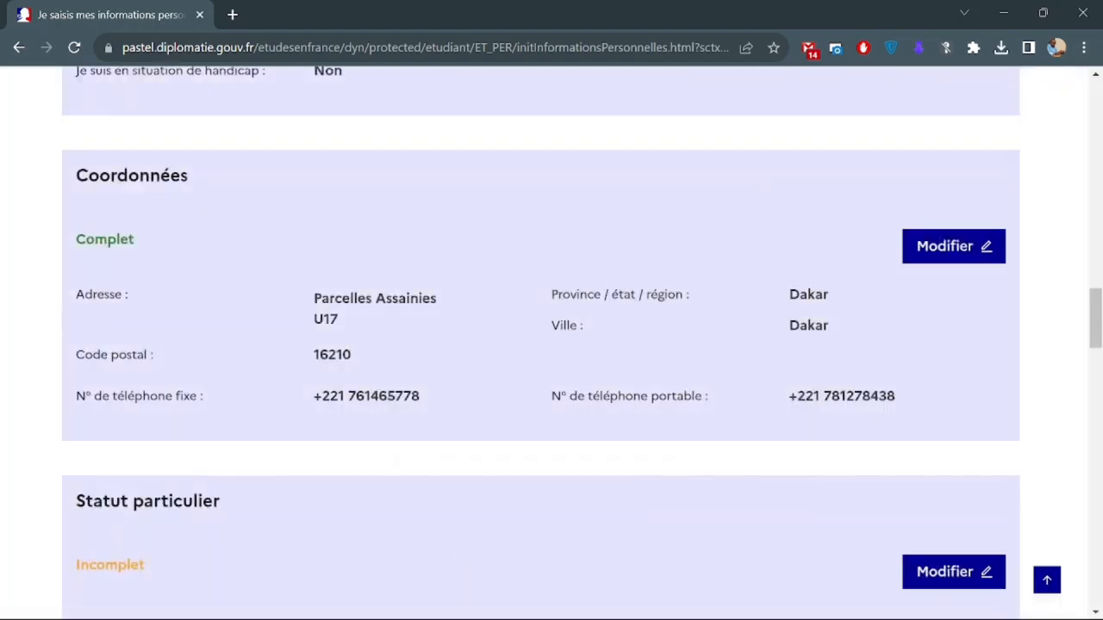
Note the assigned ESPACE CAMPUS FRANCE DE DAKAR office, then scroll down to Statut particulier.
double_click(202, 182)
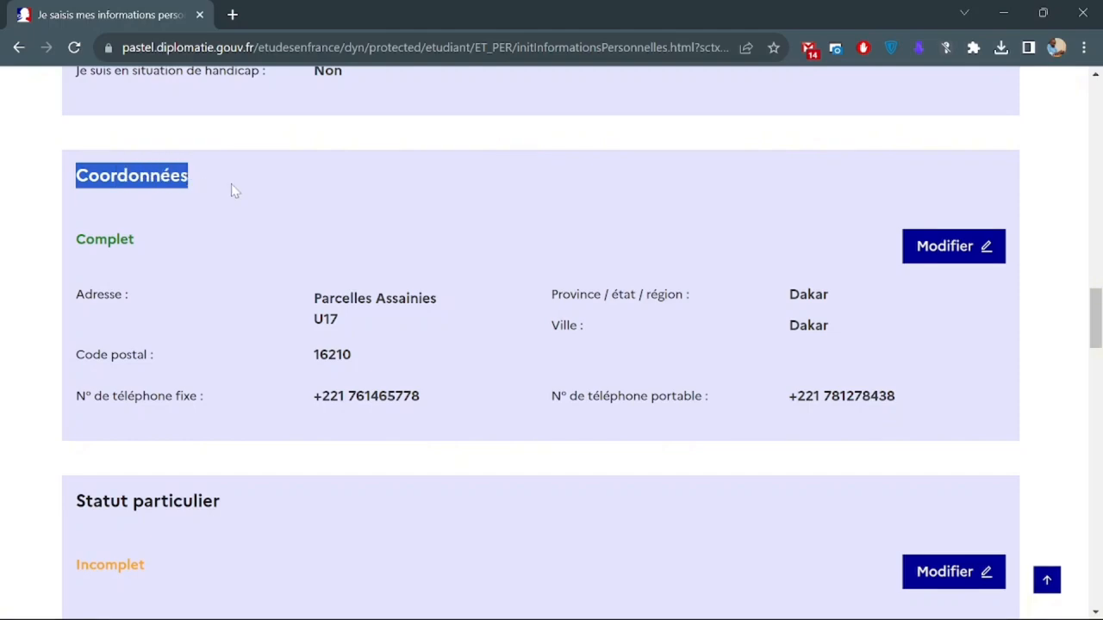
scroll(231, 183, up, 10)
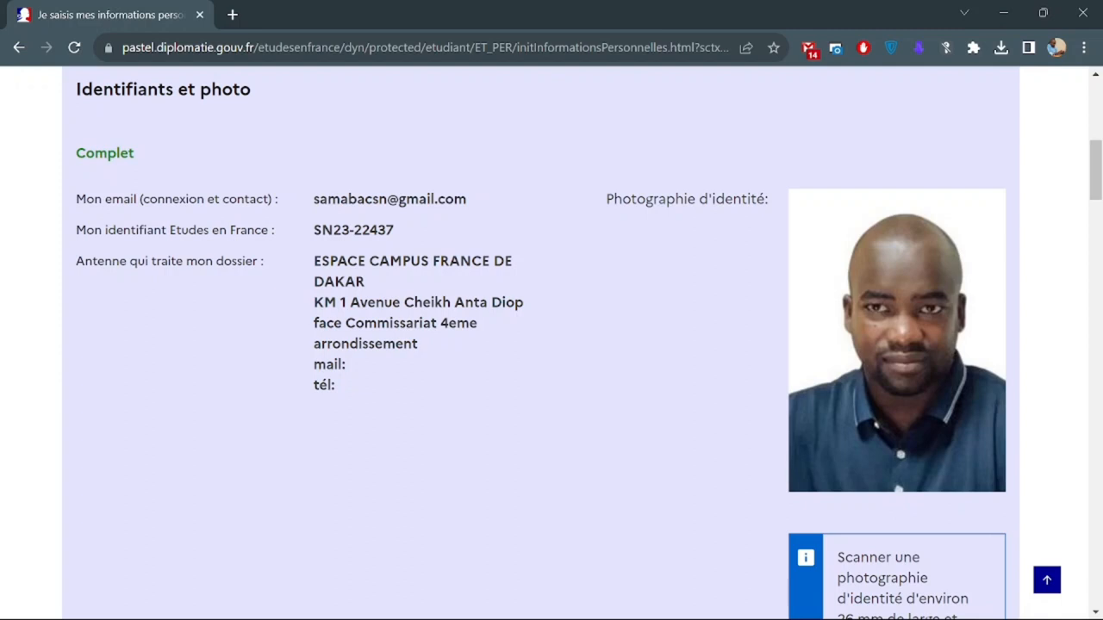
drag(313, 261, 400, 279)
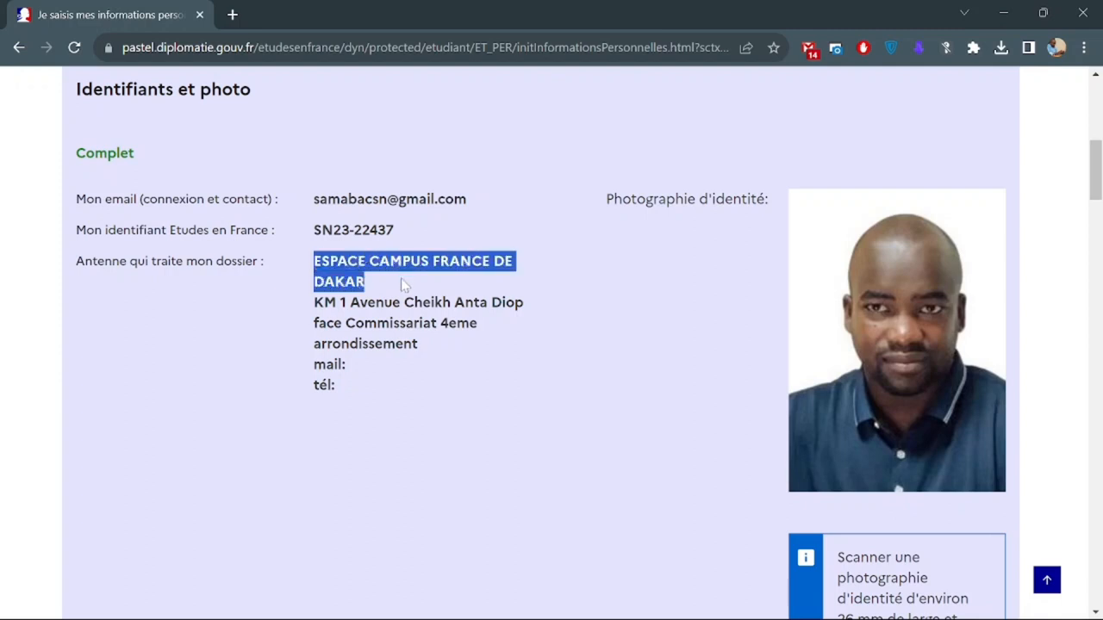
scroll(403, 398, down, 15)
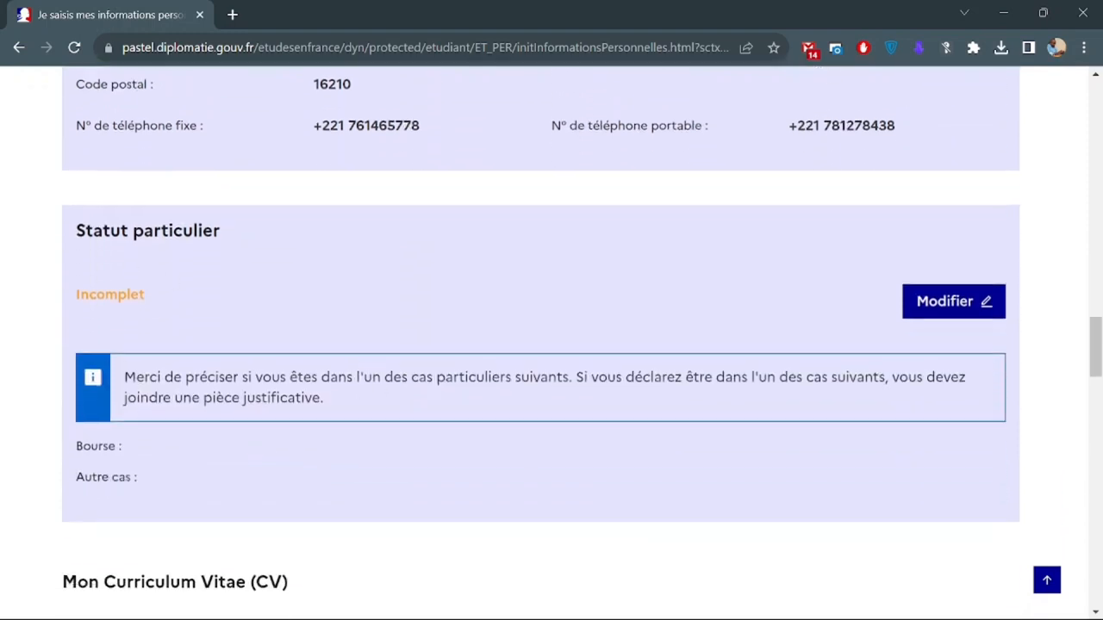
drag(76, 230, 220, 231)
scroll(405, 309, down, 1)
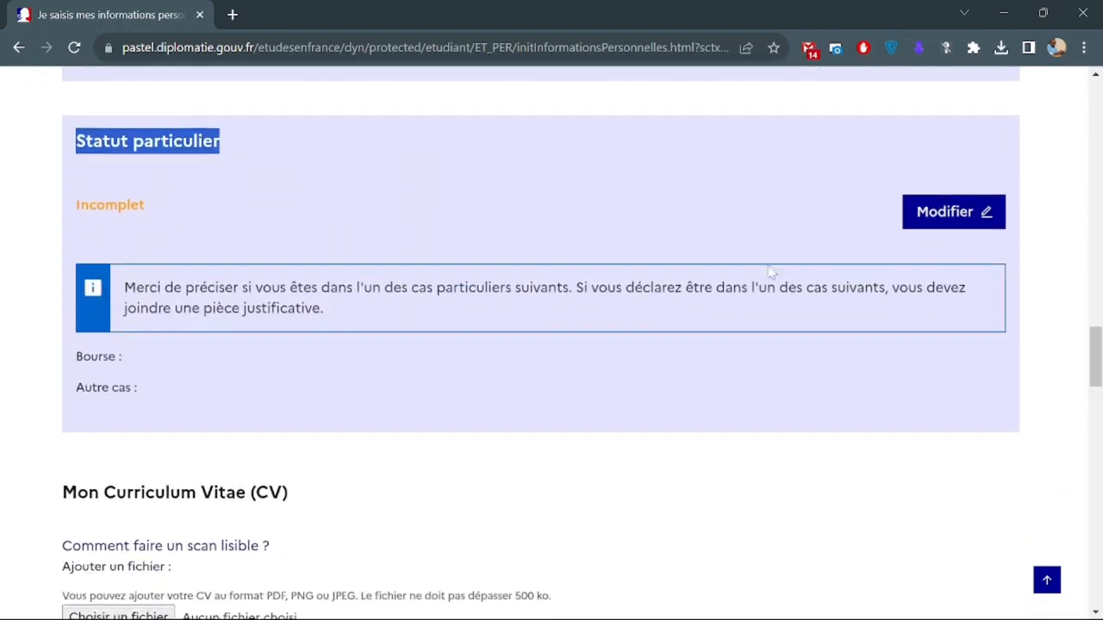
Set Statut particulier to 'Je ne suis dans aucun des cas mentionnés ci-dessus' and save.
click(978, 216)
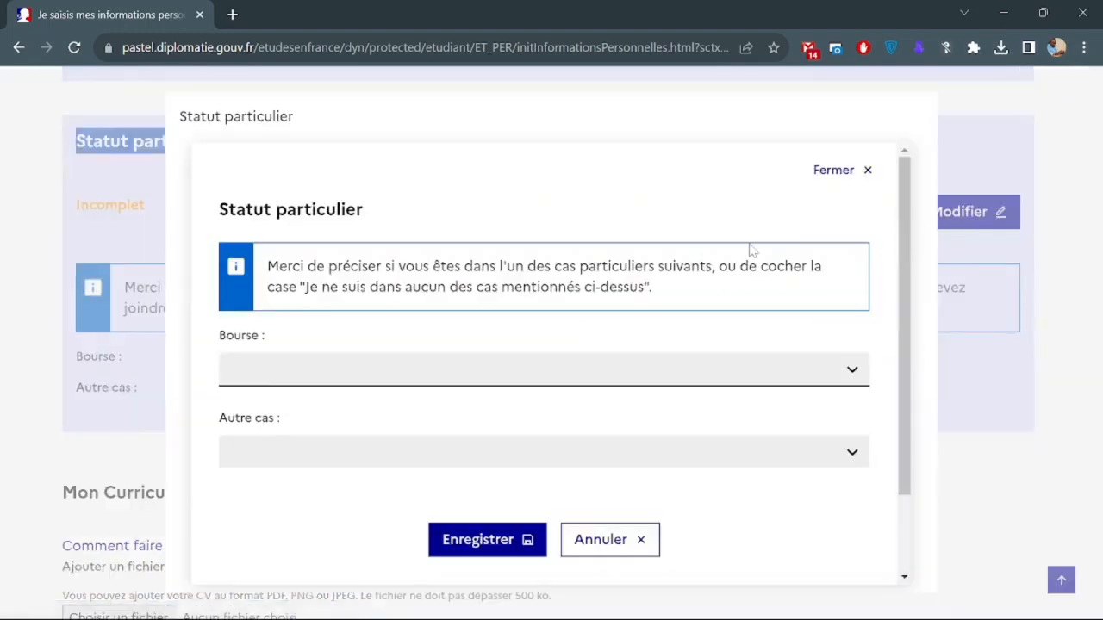
click(347, 374)
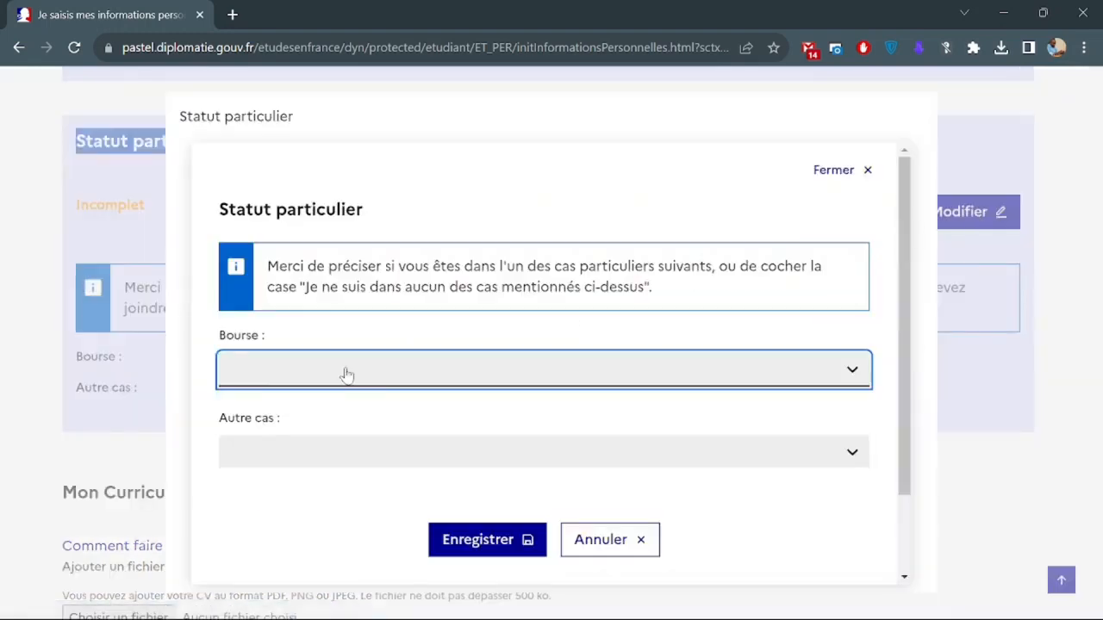
click(346, 374)
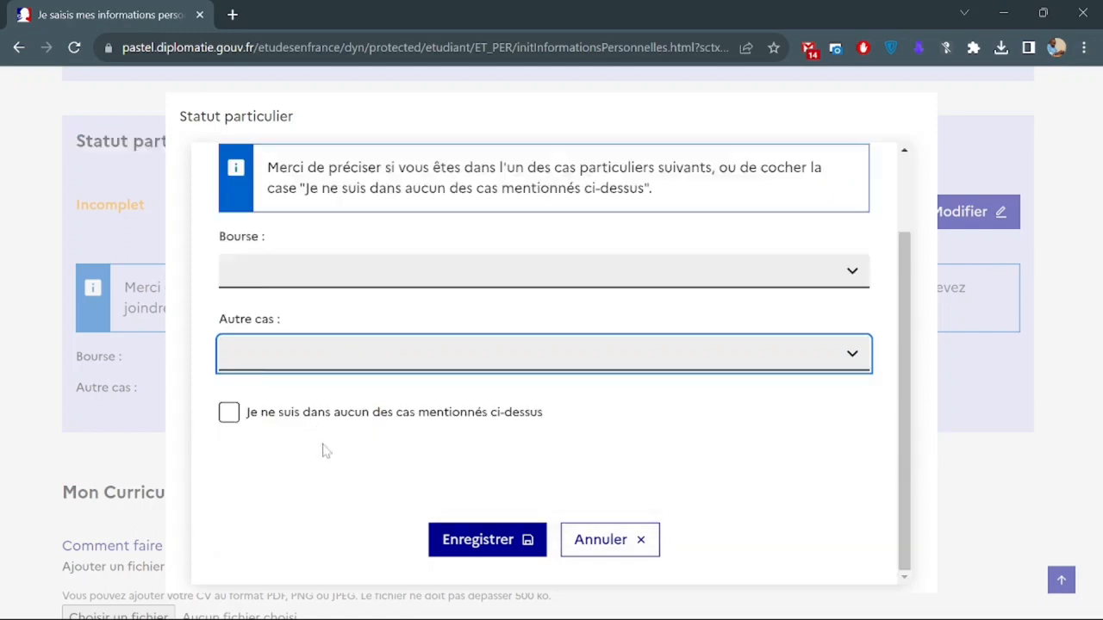
click(228, 415)
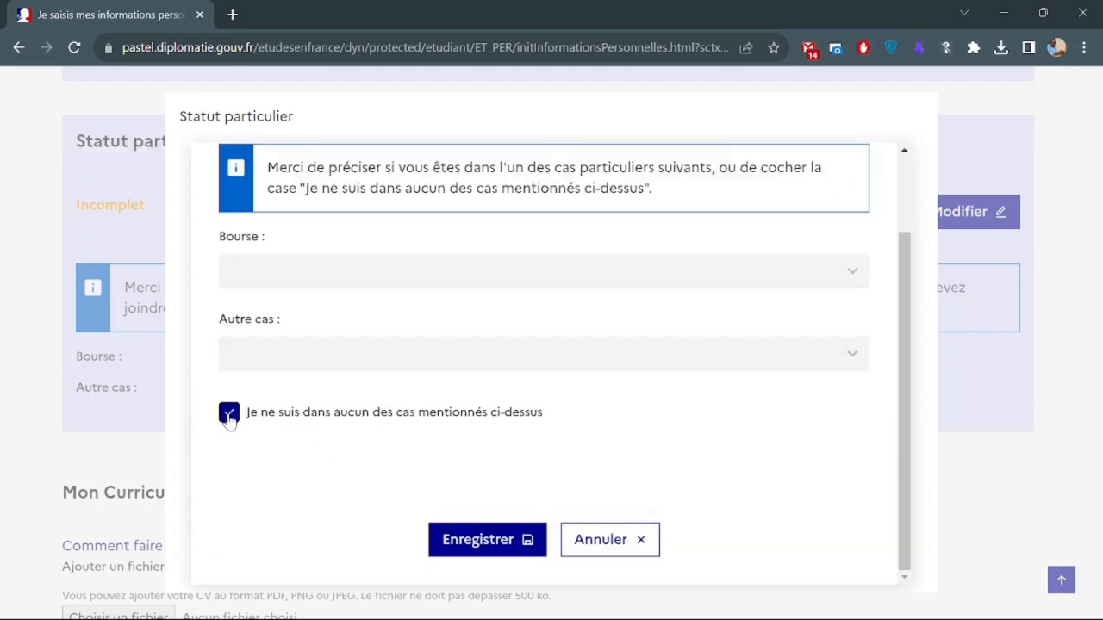
click(496, 550)
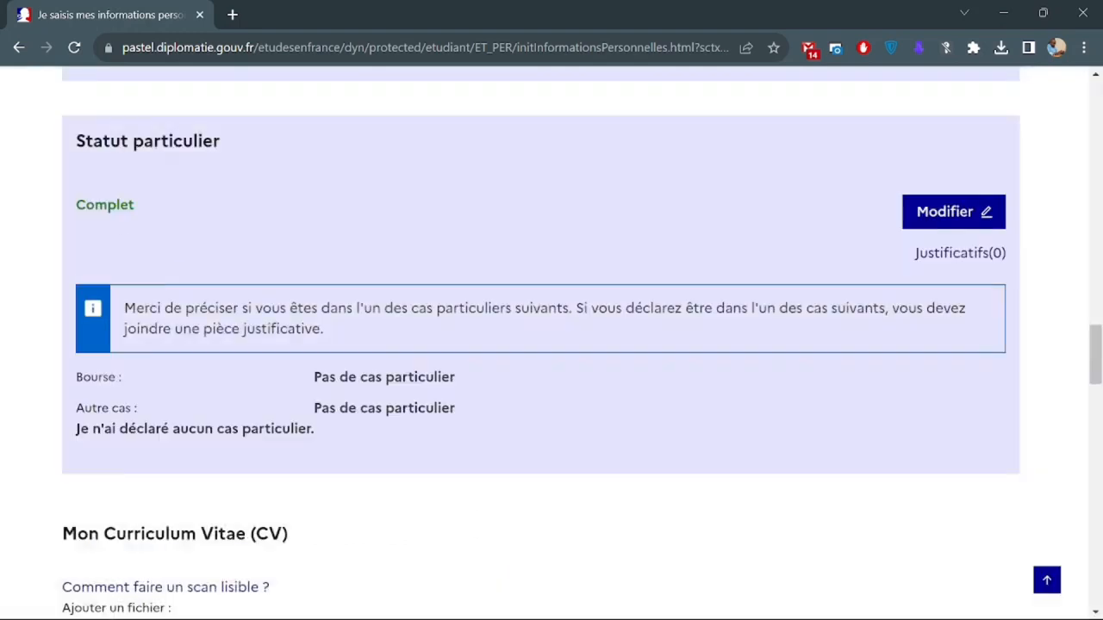
Choose CV.pdf from the Campus France folder for the Mon Curriculum Vitae upload.
double_click(104, 205)
click(176, 228)
scroll(176, 228, down, 3)
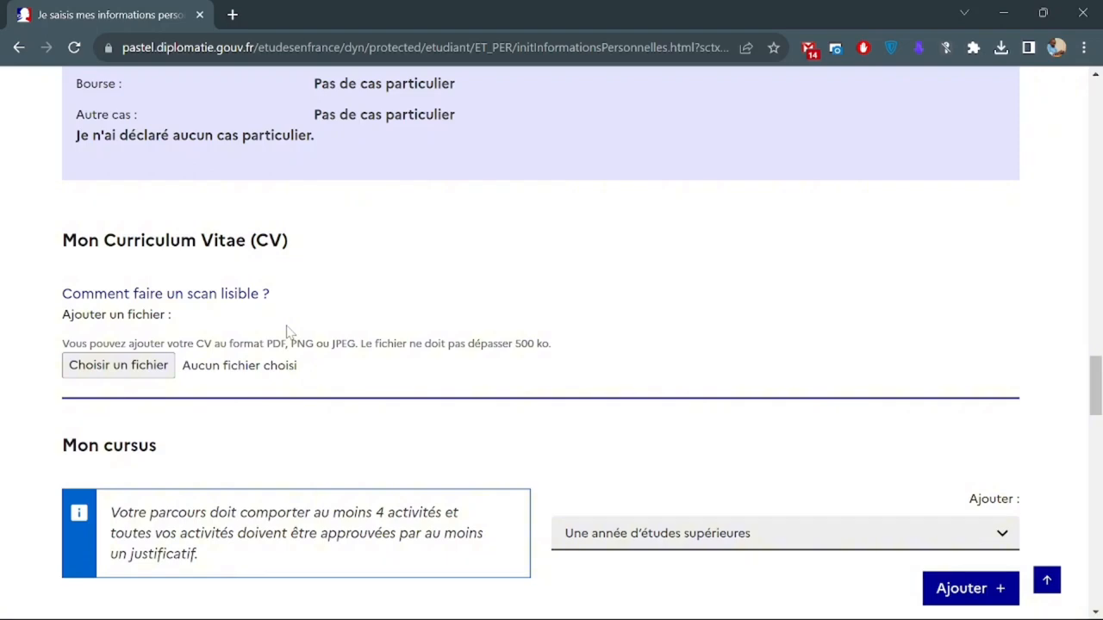
click(143, 366)
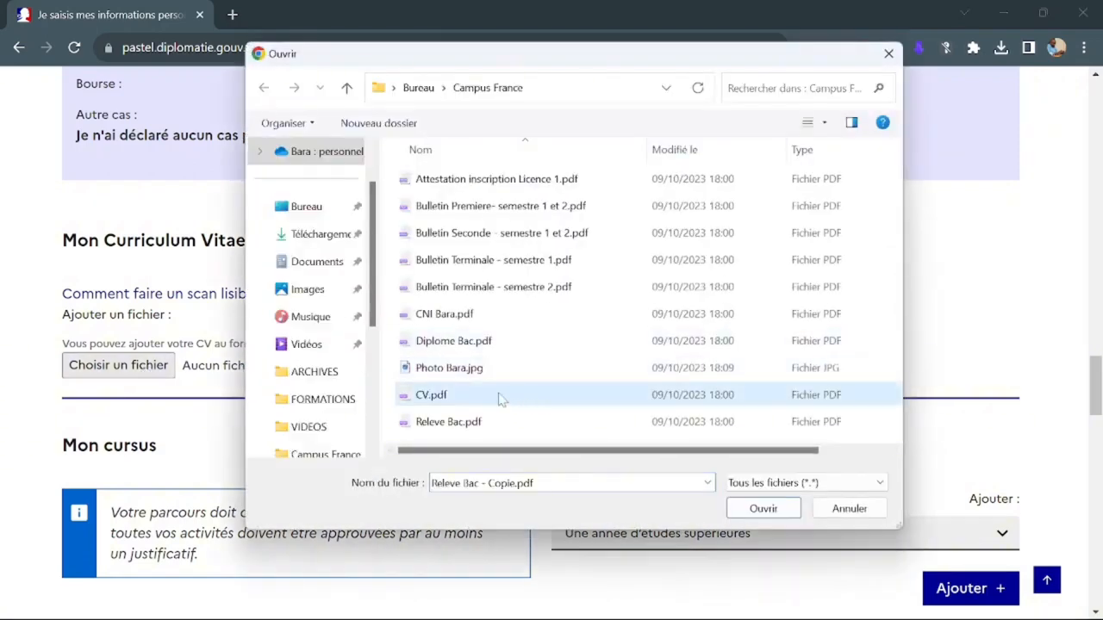
click(500, 398)
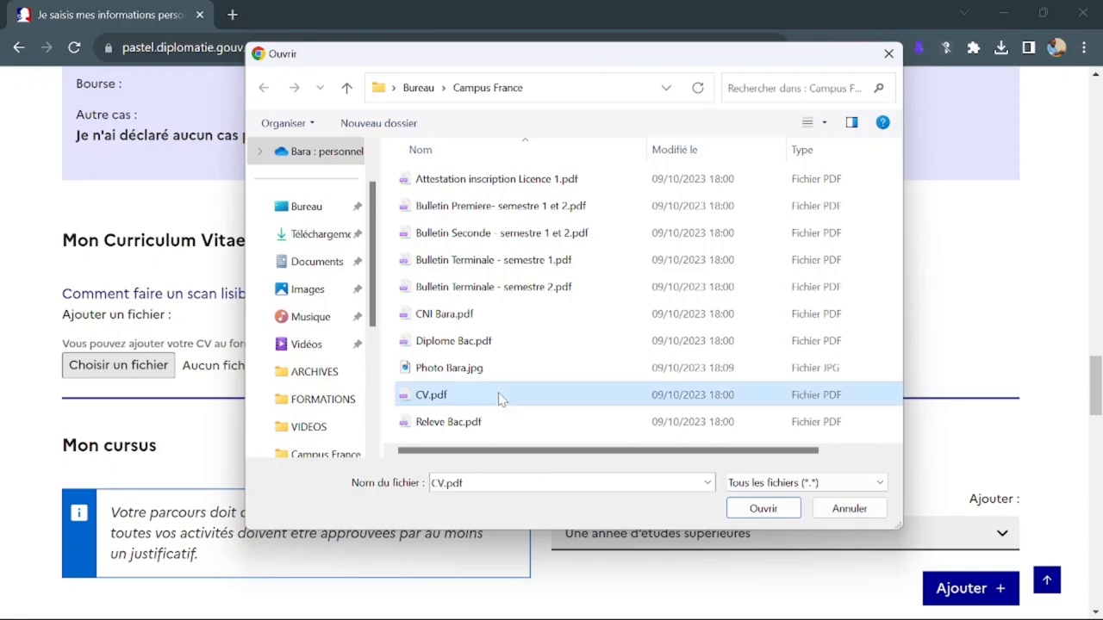
click(764, 514)
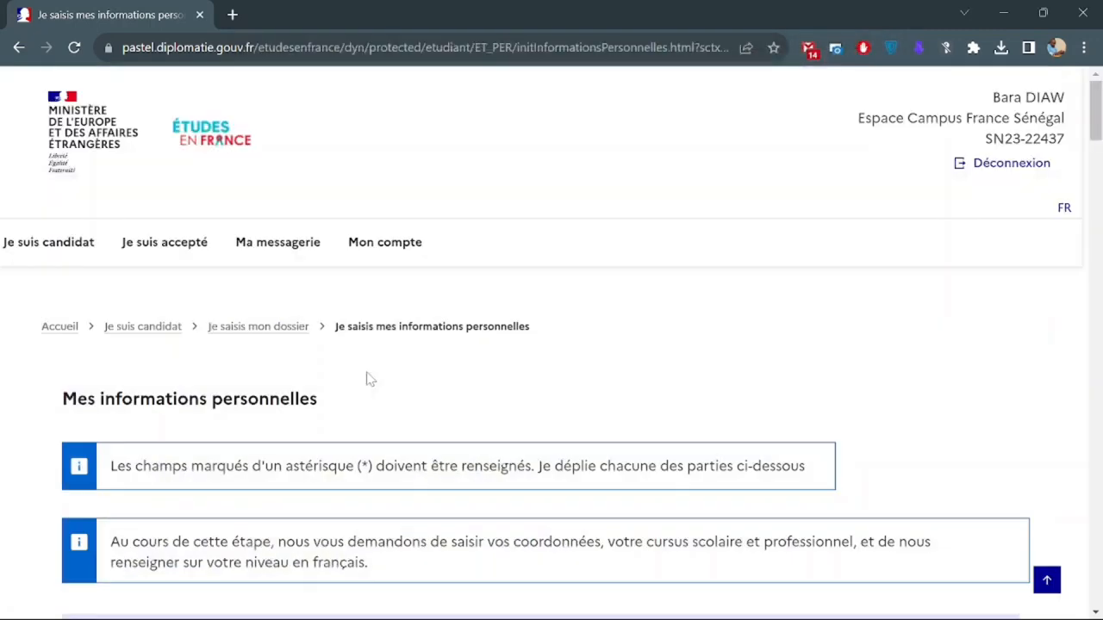
In Mon cursus, add an 'Une année d'études supérieures' entry to open its form.
scroll(369, 380, down, 5)
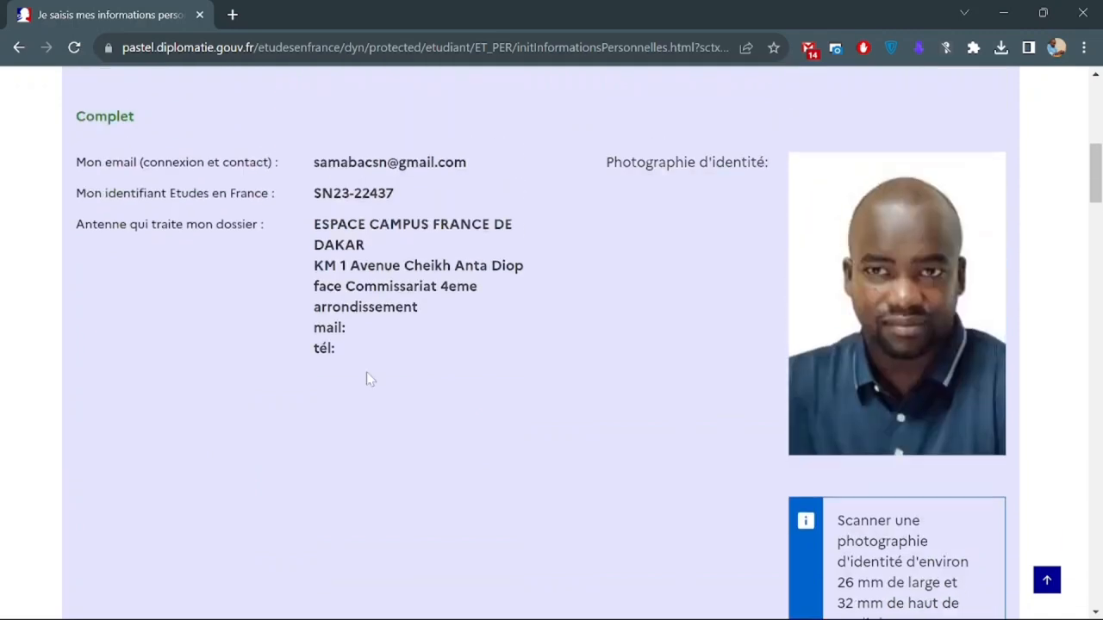
scroll(367, 379, down, 10)
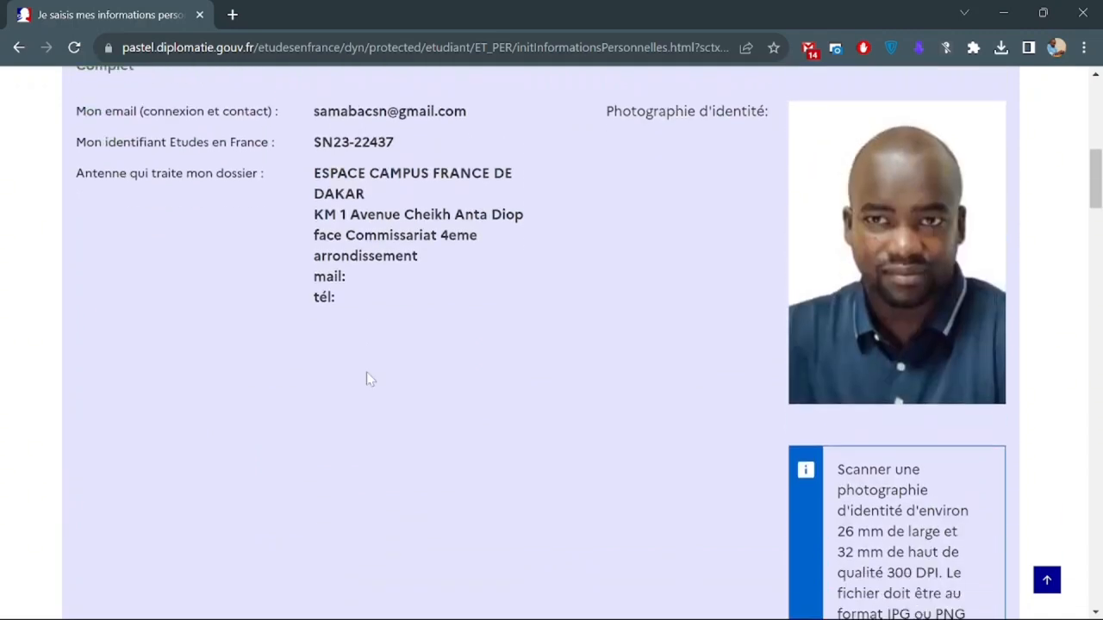
scroll(367, 379, down, 6)
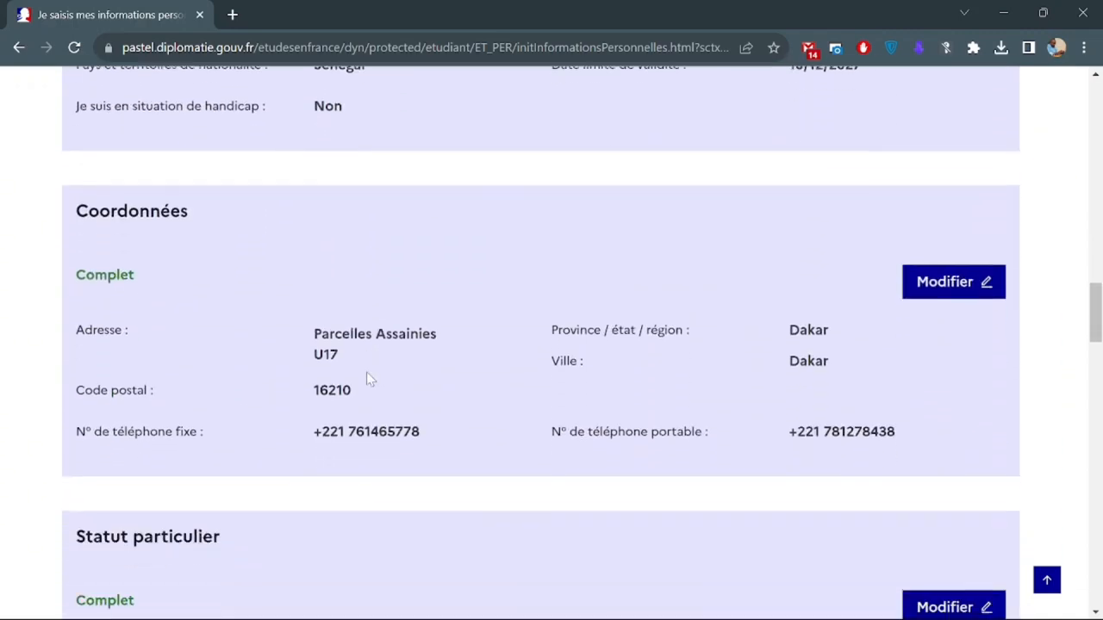
scroll(367, 379, down, 5)
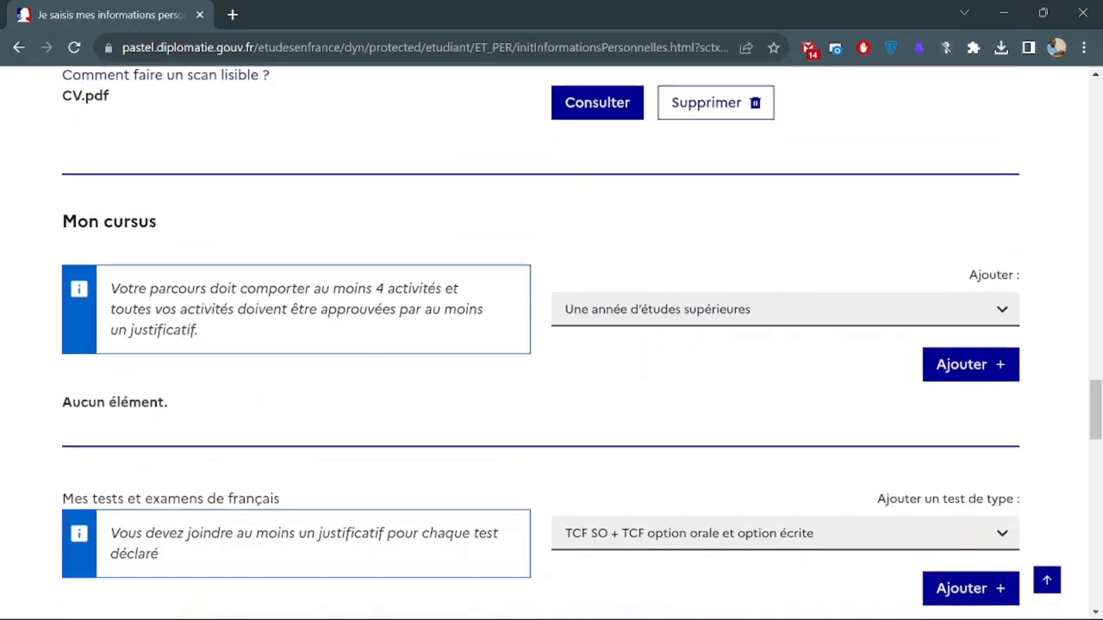
drag(62, 225, 182, 231)
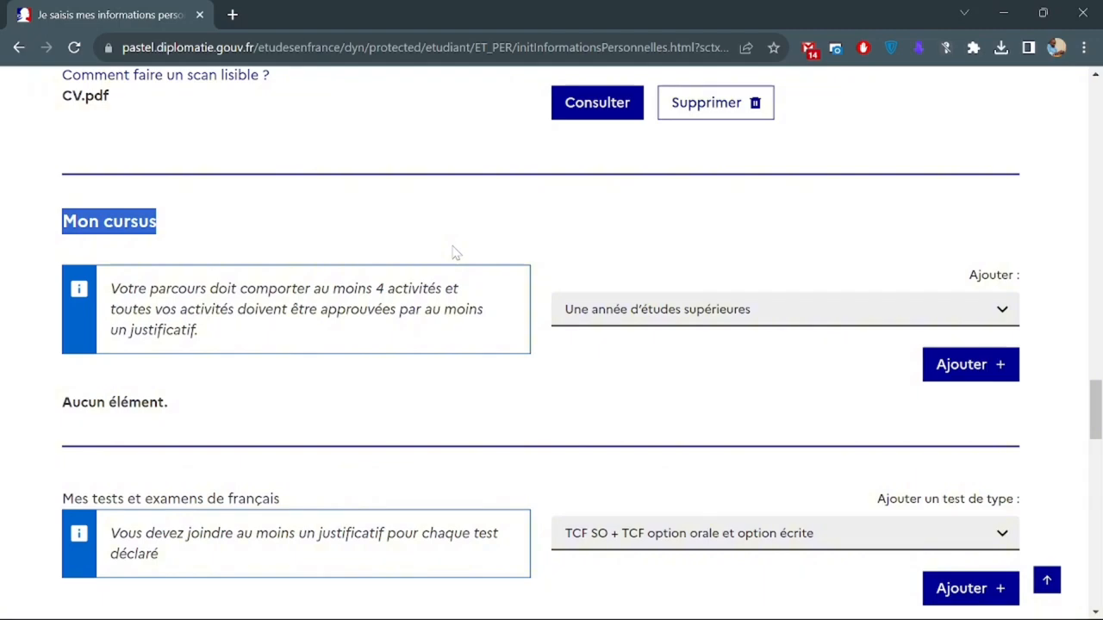
click(610, 320)
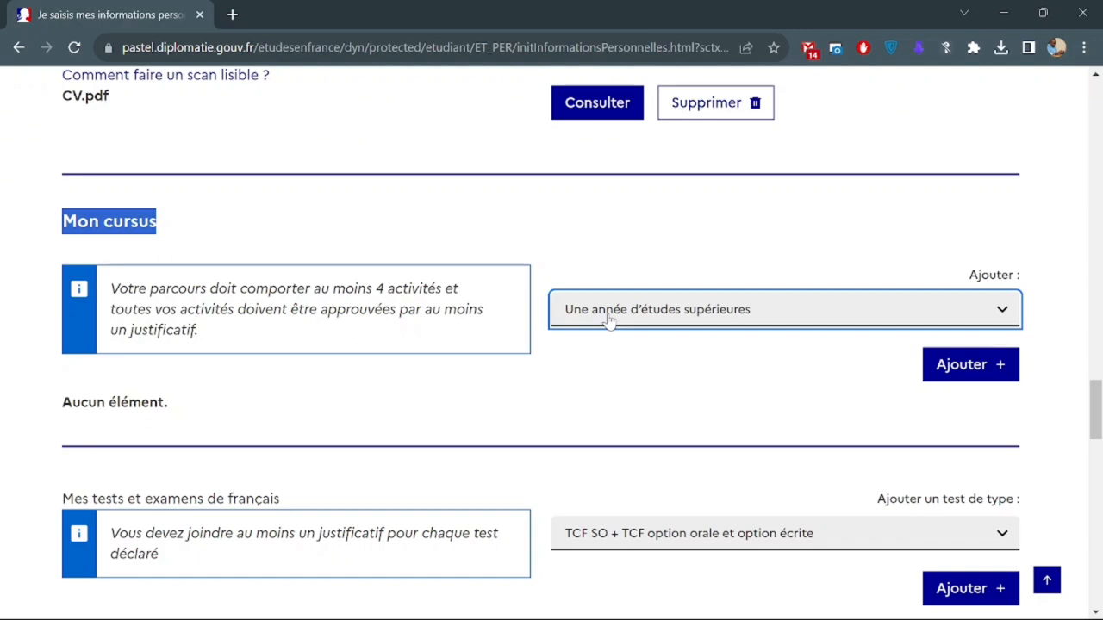
click(609, 320)
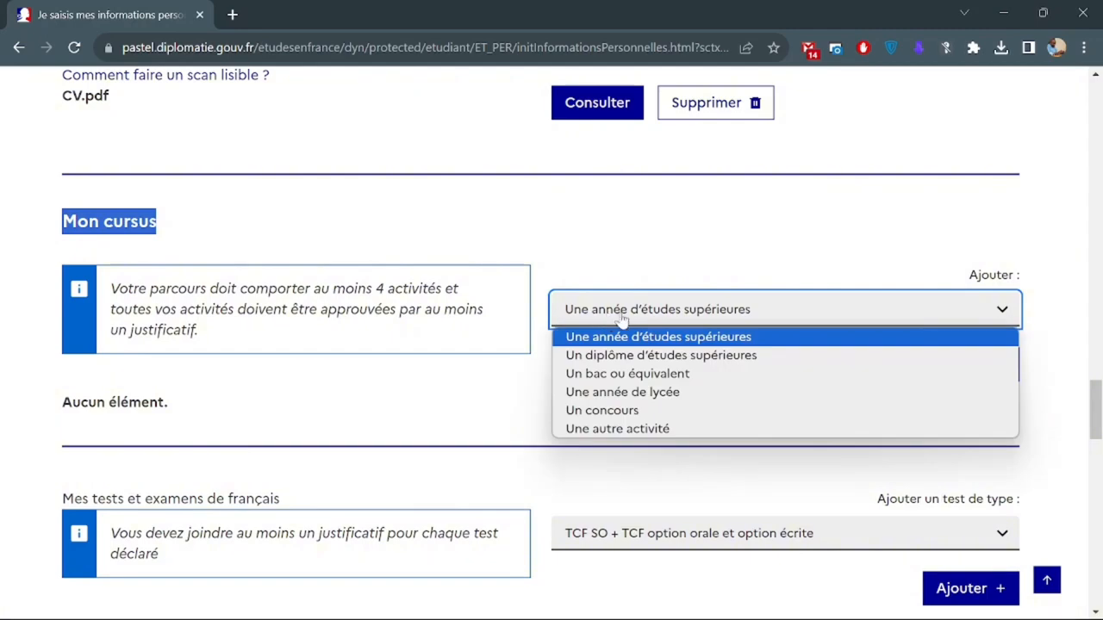
click(620, 320)
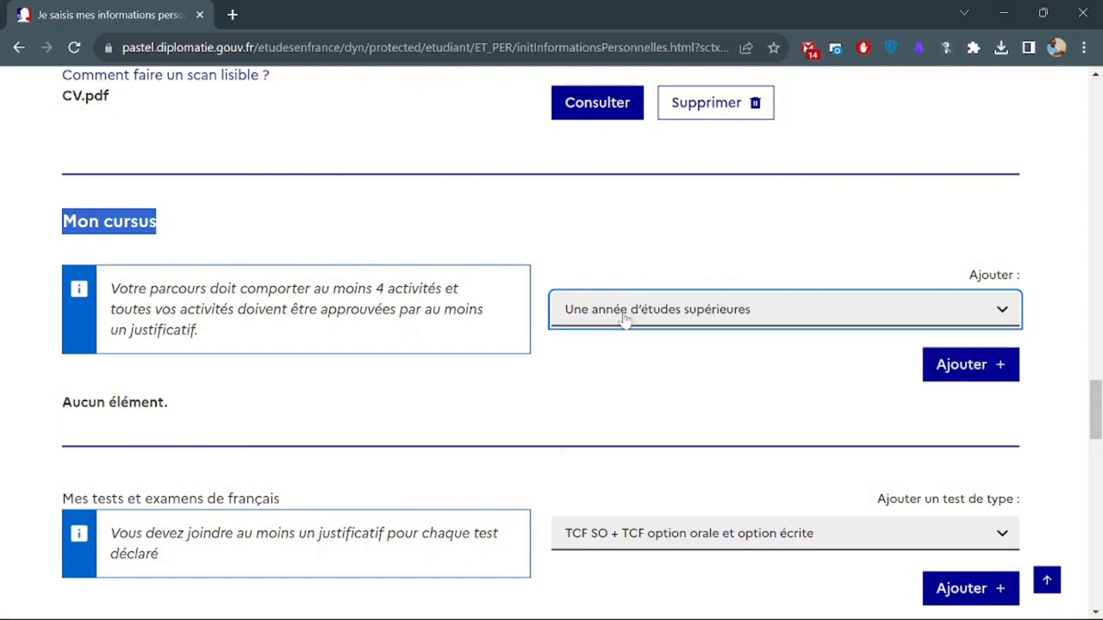
click(956, 376)
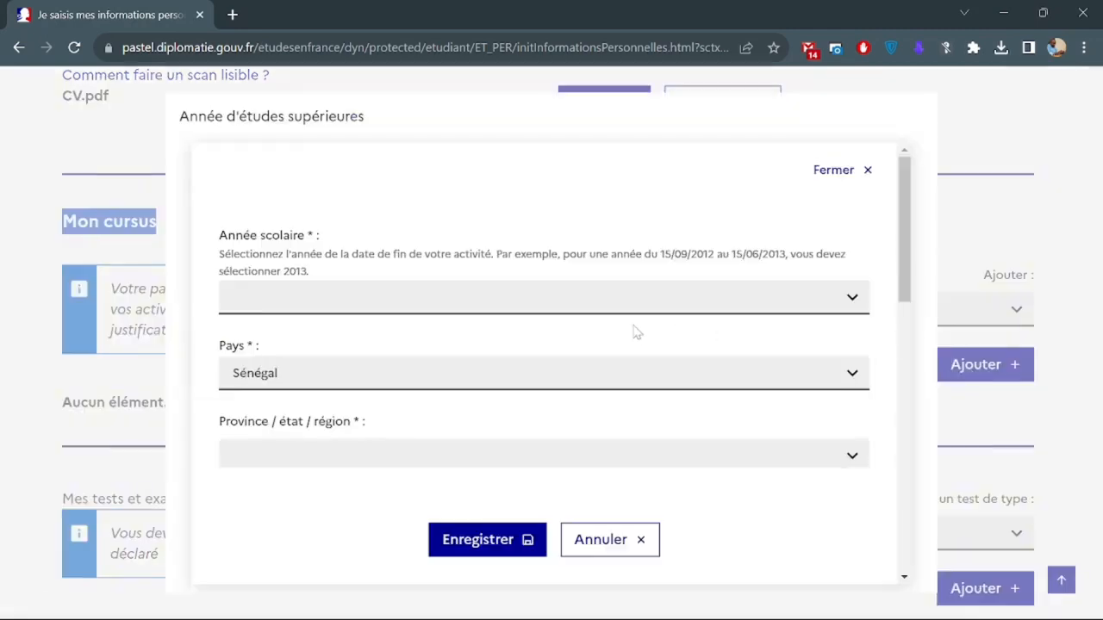
Set Année scolaire to 2024 and mark 'Je suis actuellement cette formation'.
click(399, 298)
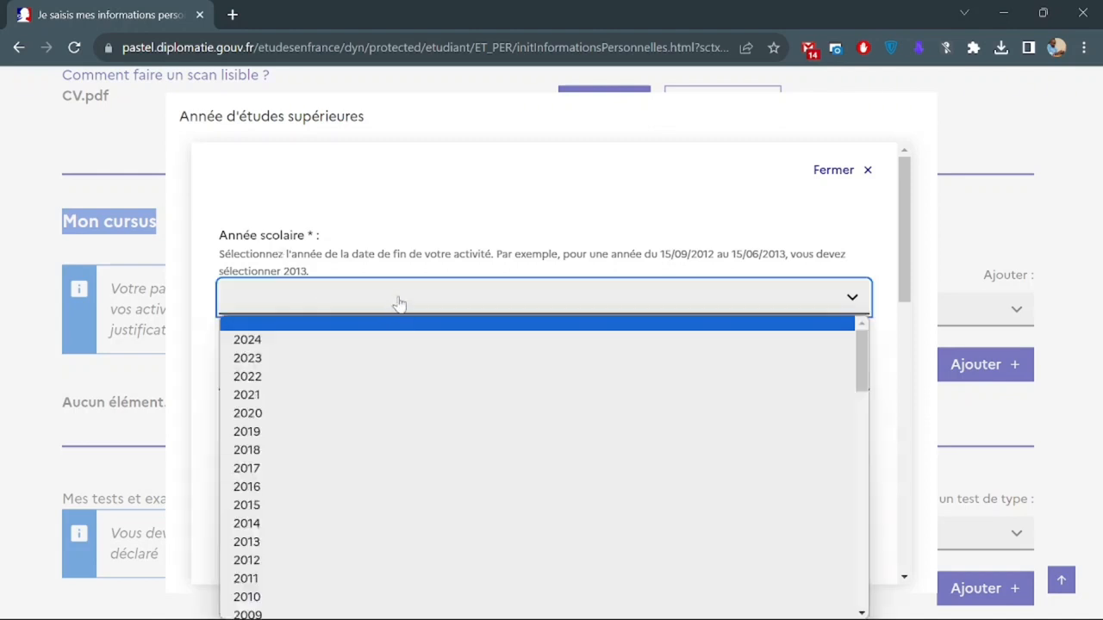
click(393, 299)
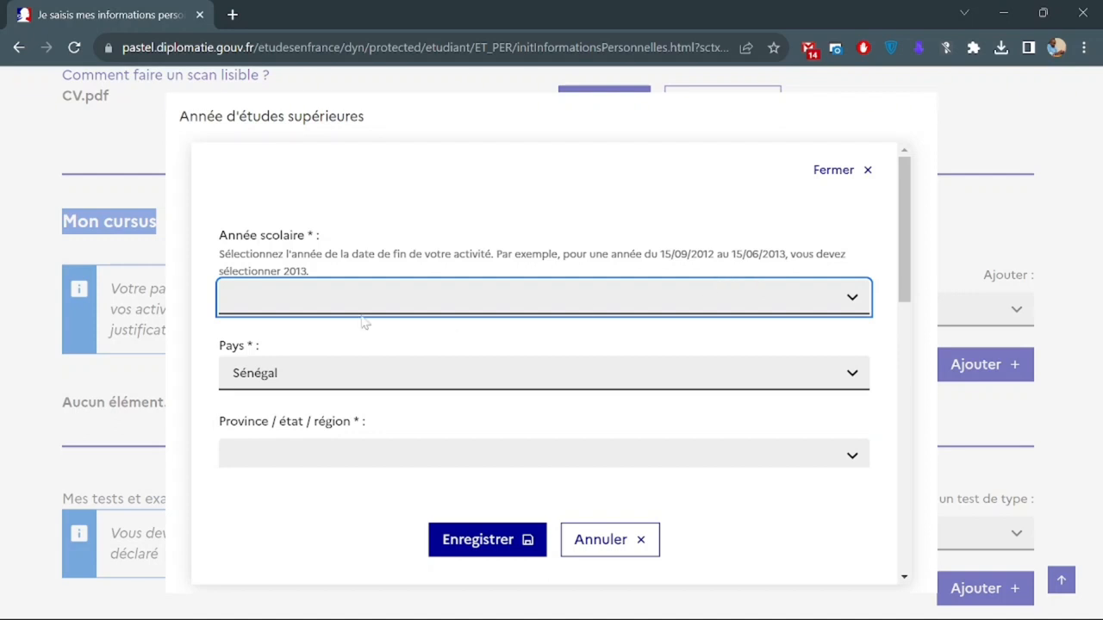
click(392, 306)
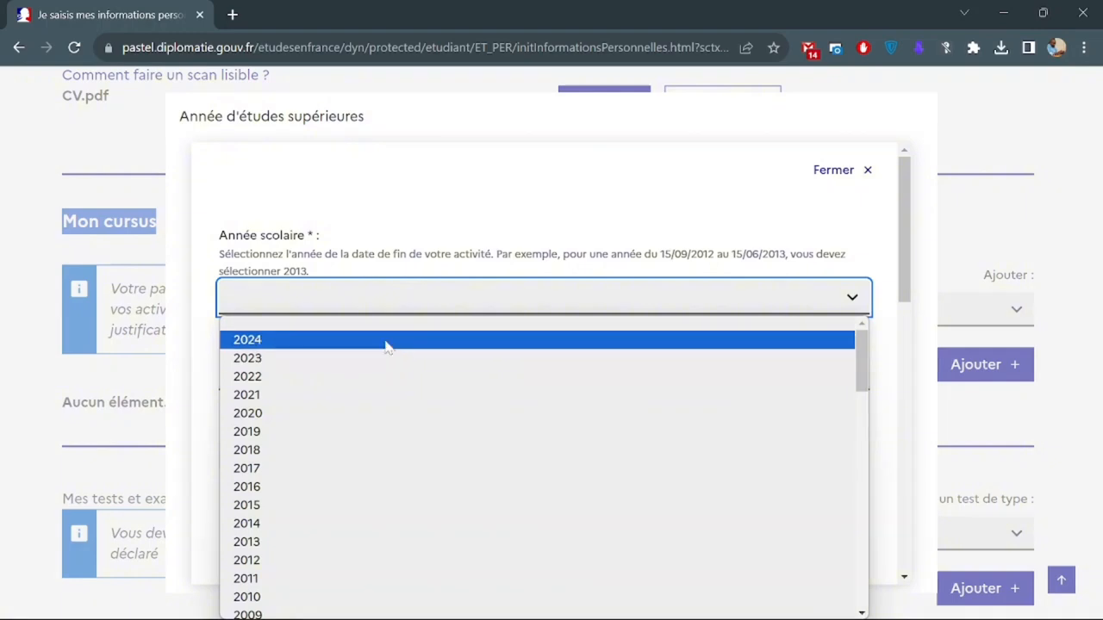
click(389, 341)
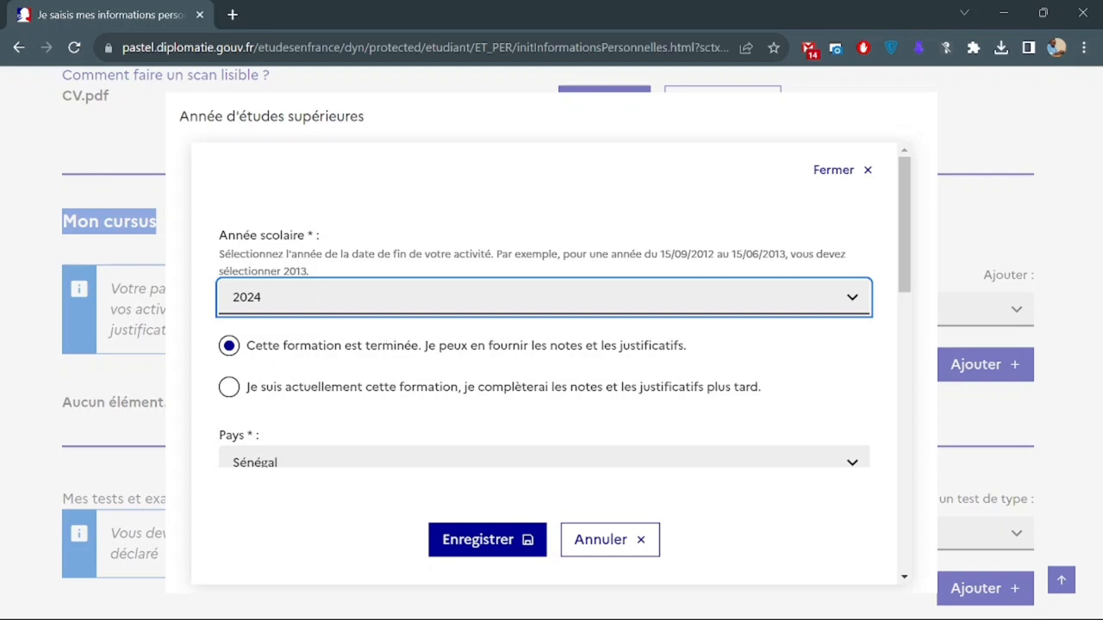
double_click(295, 271)
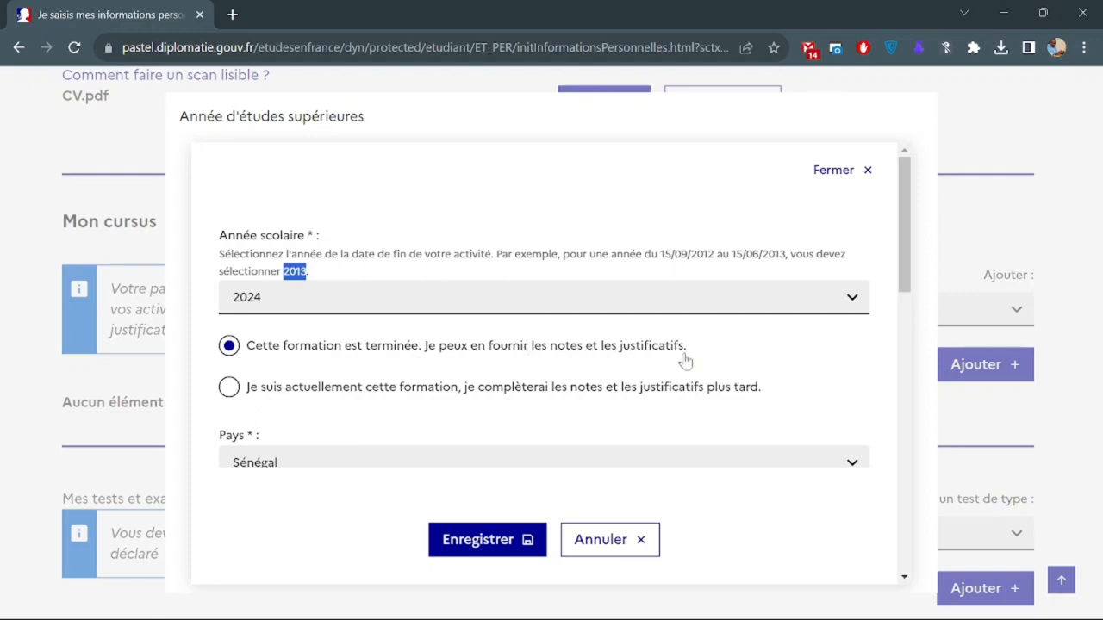
click(229, 388)
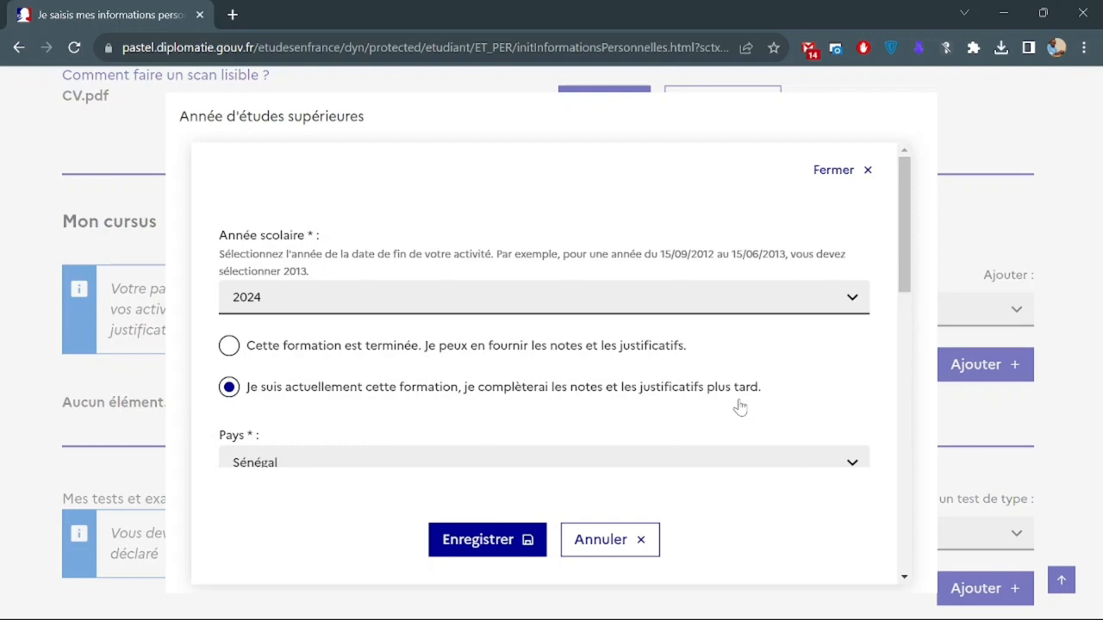
scroll(740, 407, down, 3)
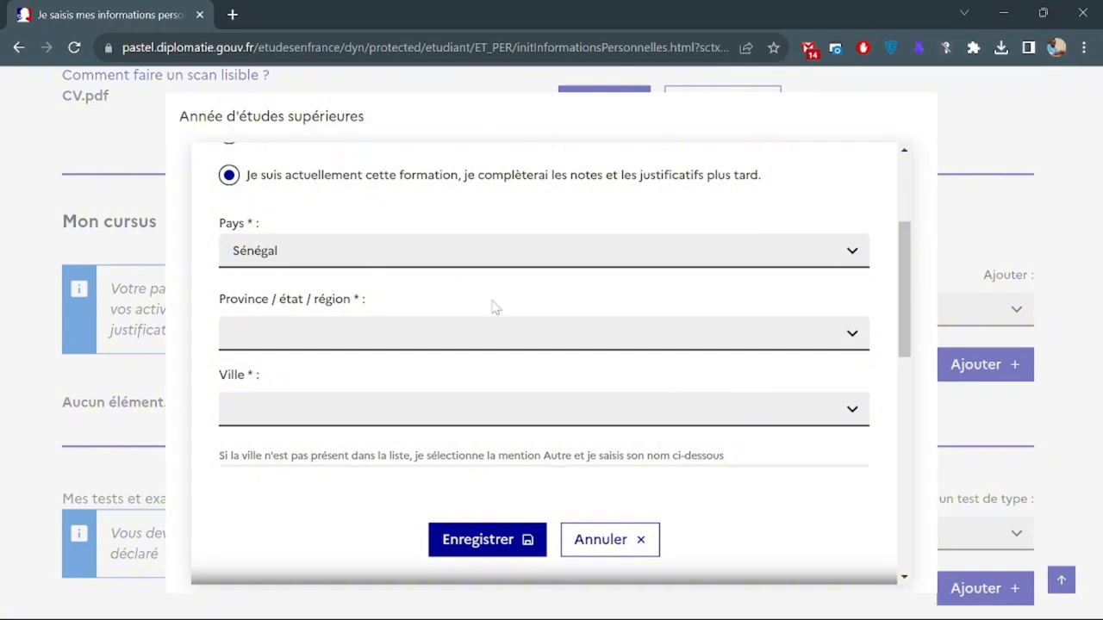
Set both the region and the city to Dakar.
click(414, 333)
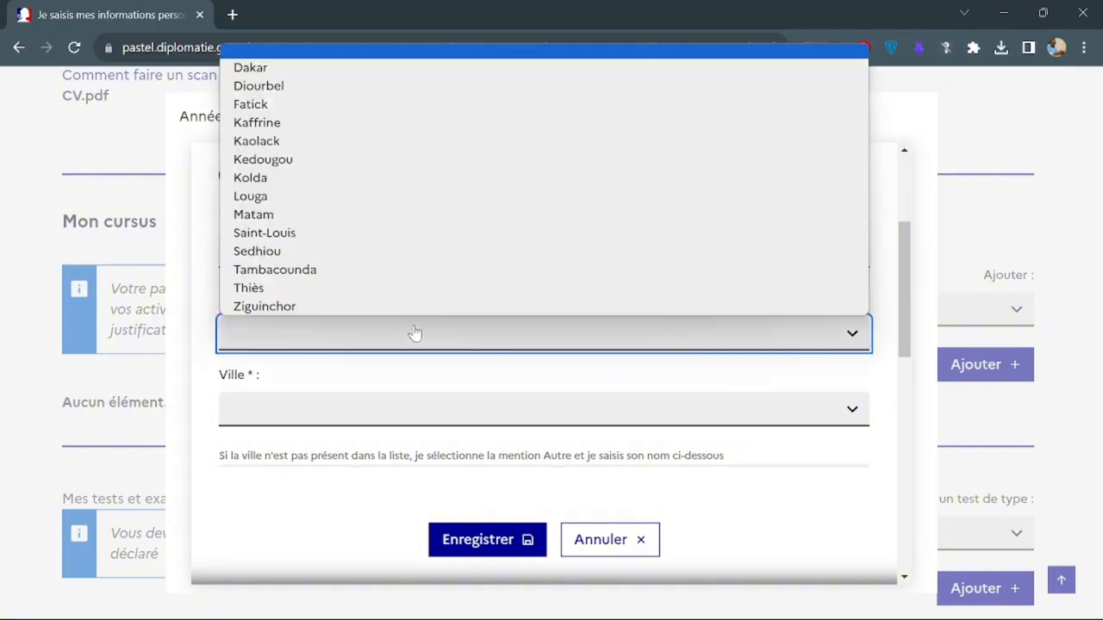
click(302, 72)
scroll(337, 362, down, 1)
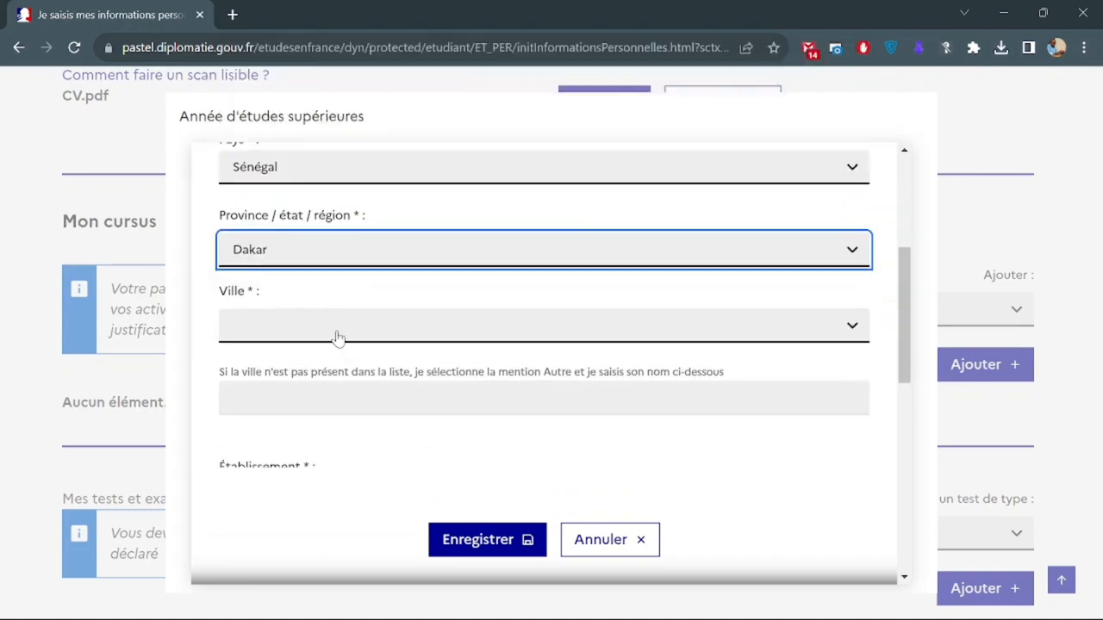
click(337, 337)
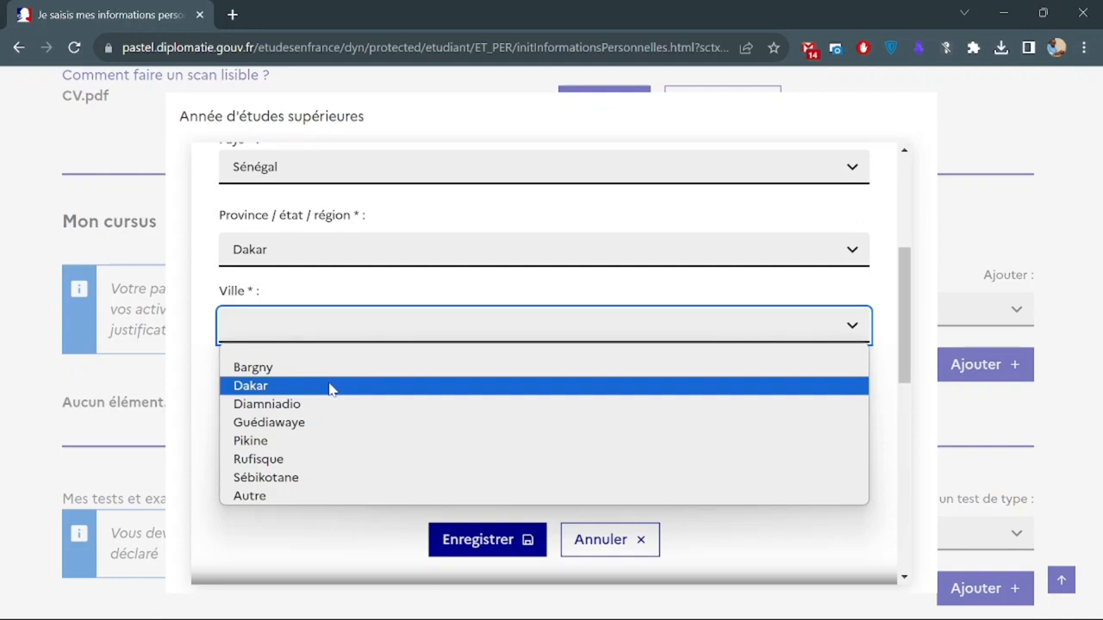
scroll(330, 392, down, 1)
click(349, 336)
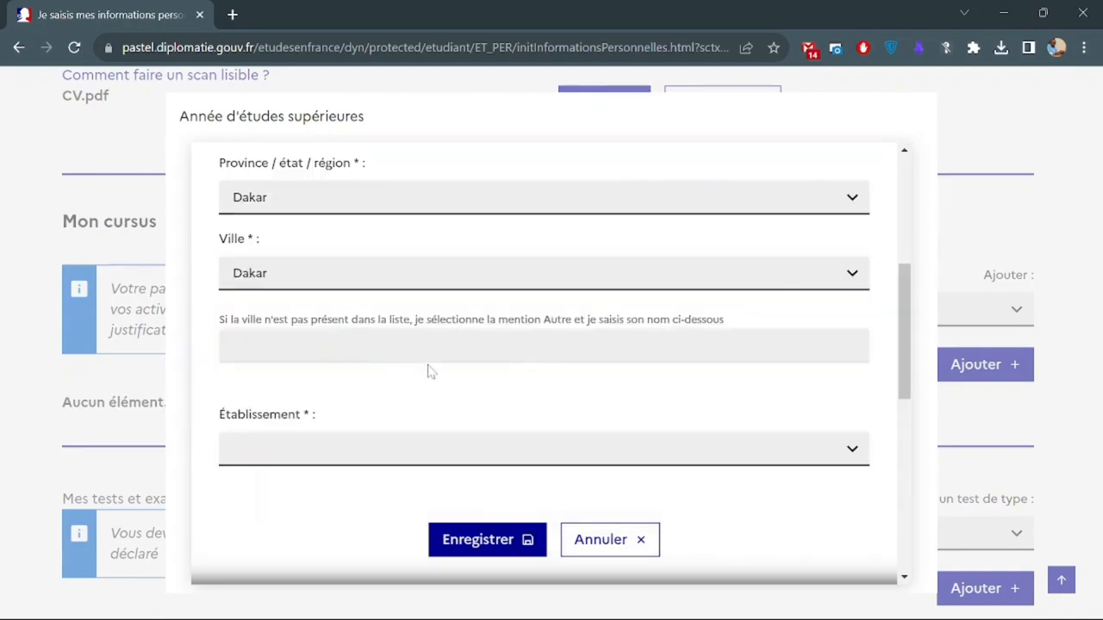
Choose Université Cheikh Anta Diop as the établissement.
scroll(337, 336, down, 1)
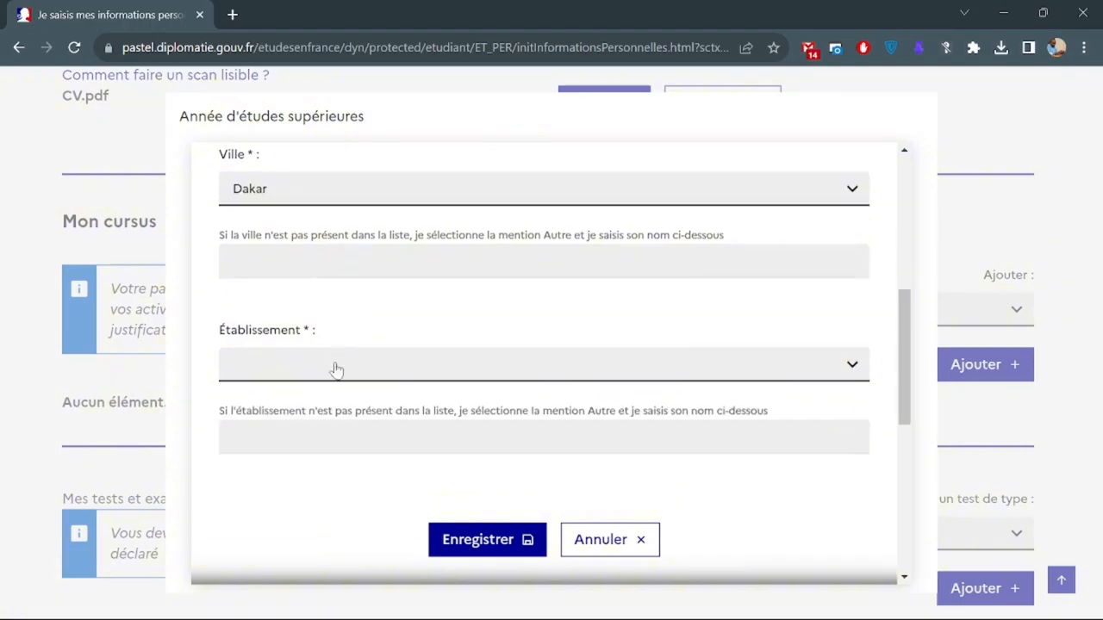
click(336, 366)
scroll(349, 246, down, 2)
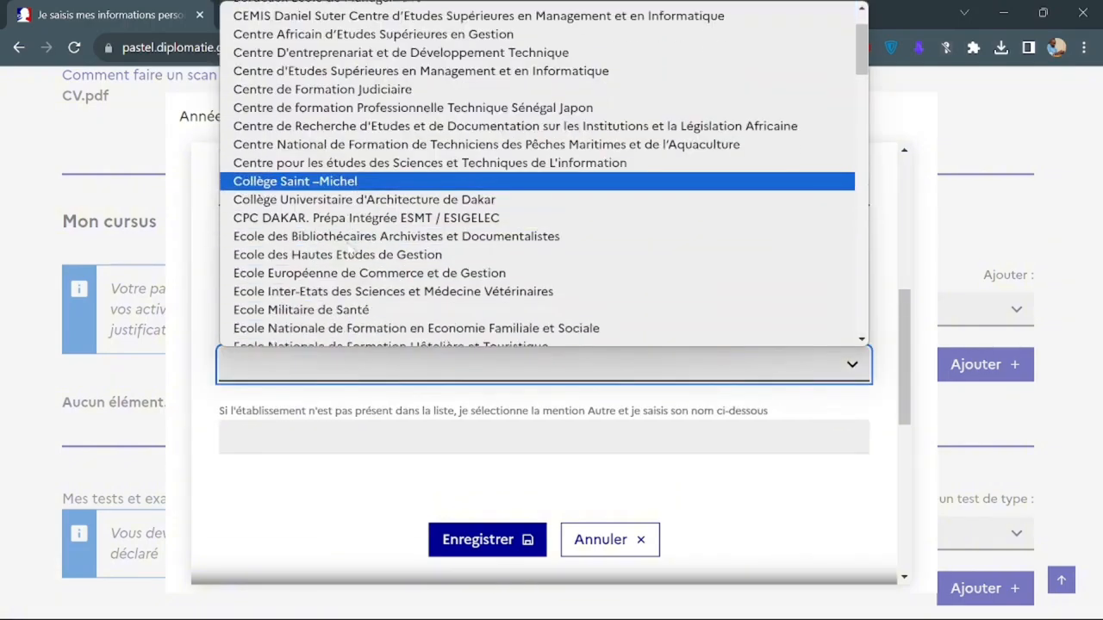
scroll(349, 247, down, 15)
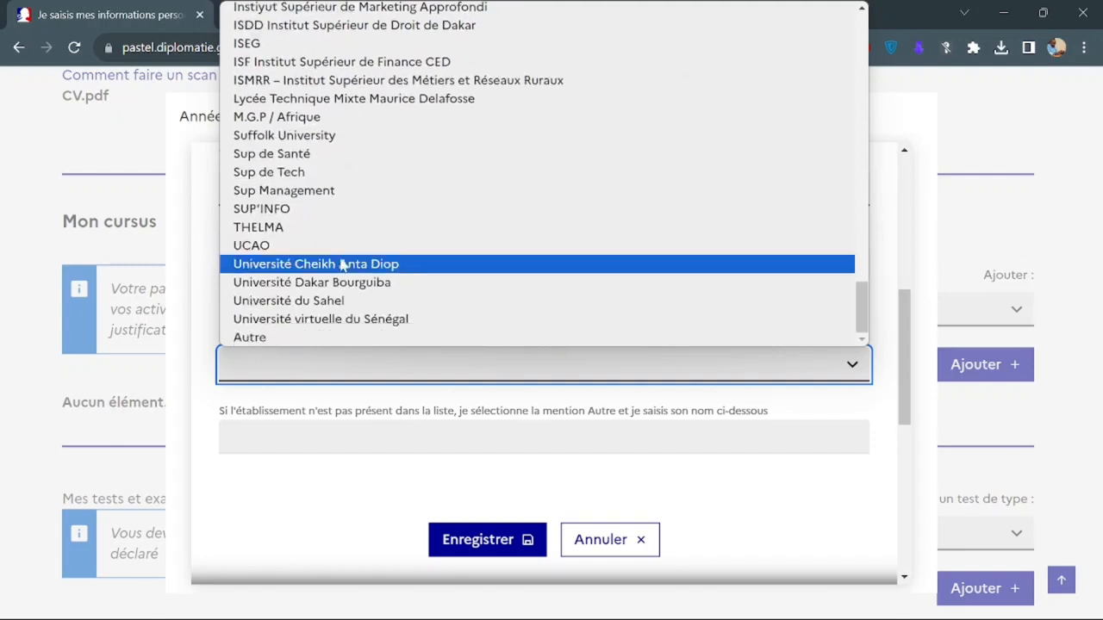
click(340, 261)
scroll(391, 343, down, 1)
scroll(392, 343, down, 2)
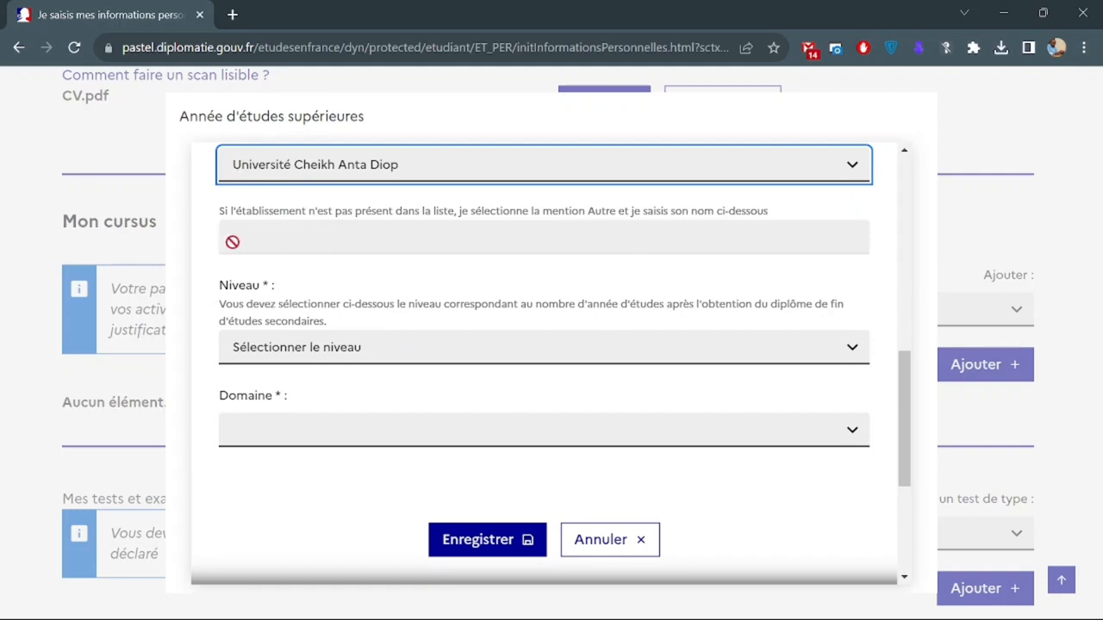
Set Niveau to Bac +1 and Domaine to Informatique, then save the 2024 year.
scroll(316, 270, down, 1)
click(315, 287)
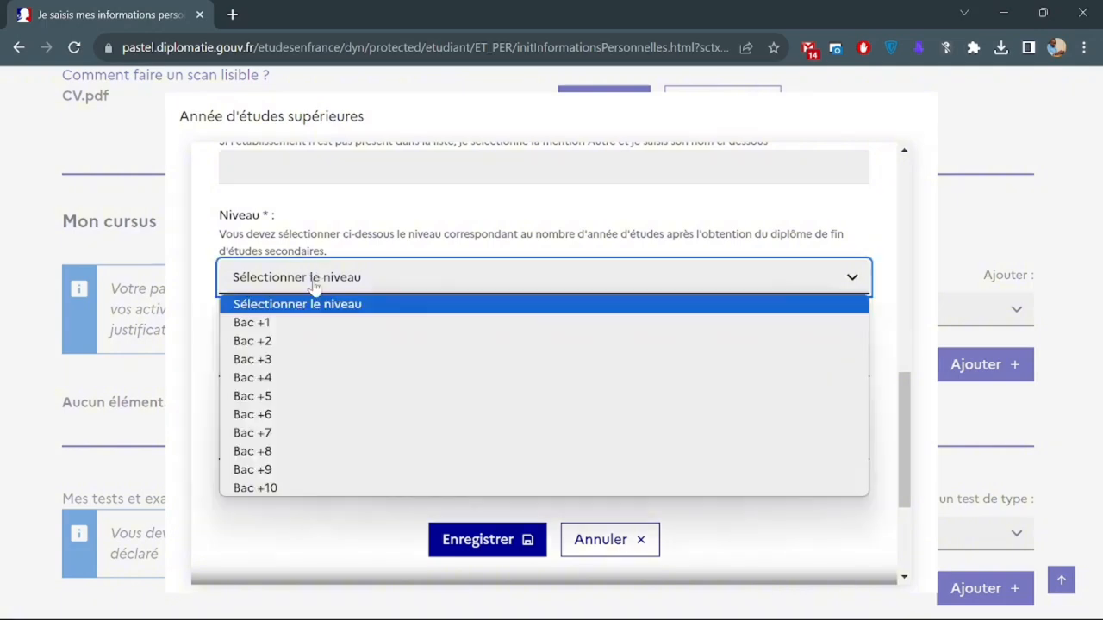
click(324, 321)
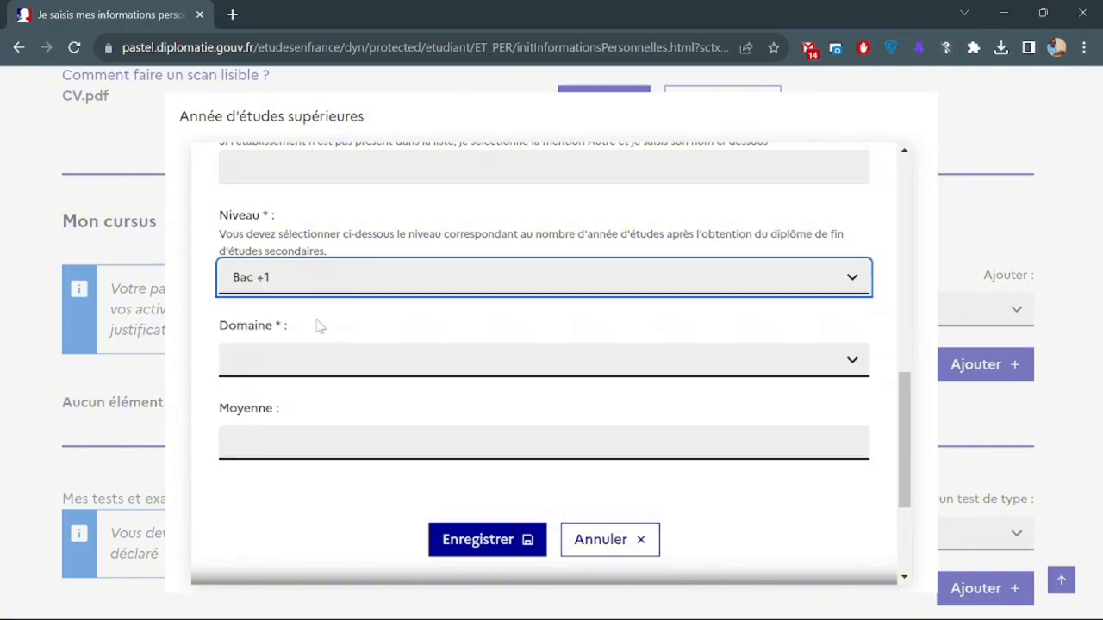
scroll(319, 326, down, 1)
click(313, 325)
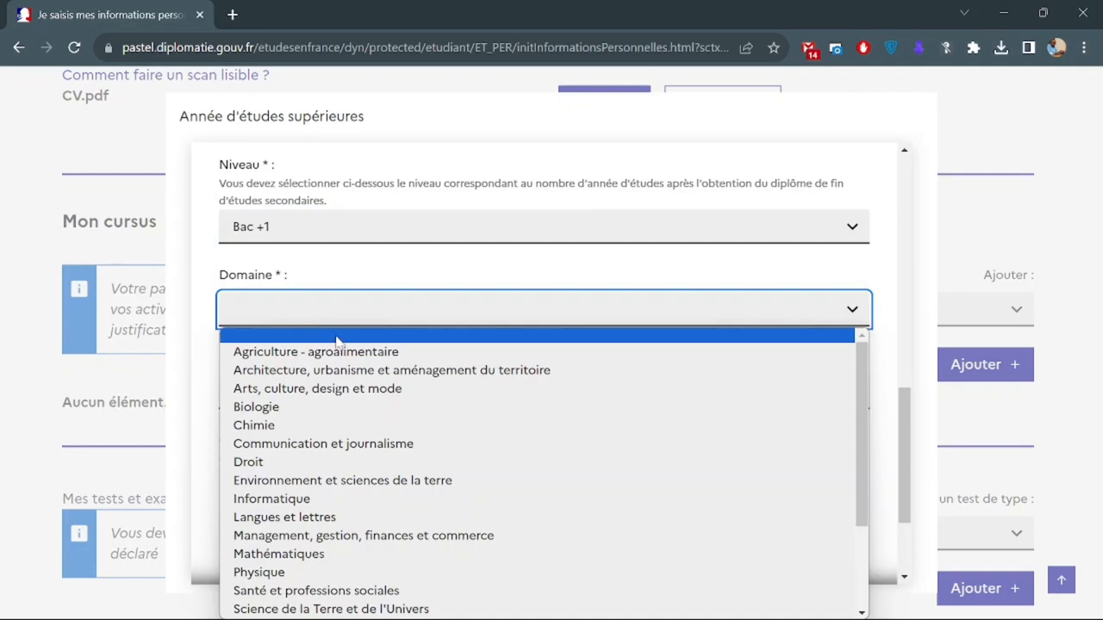
scroll(353, 431, down, 3)
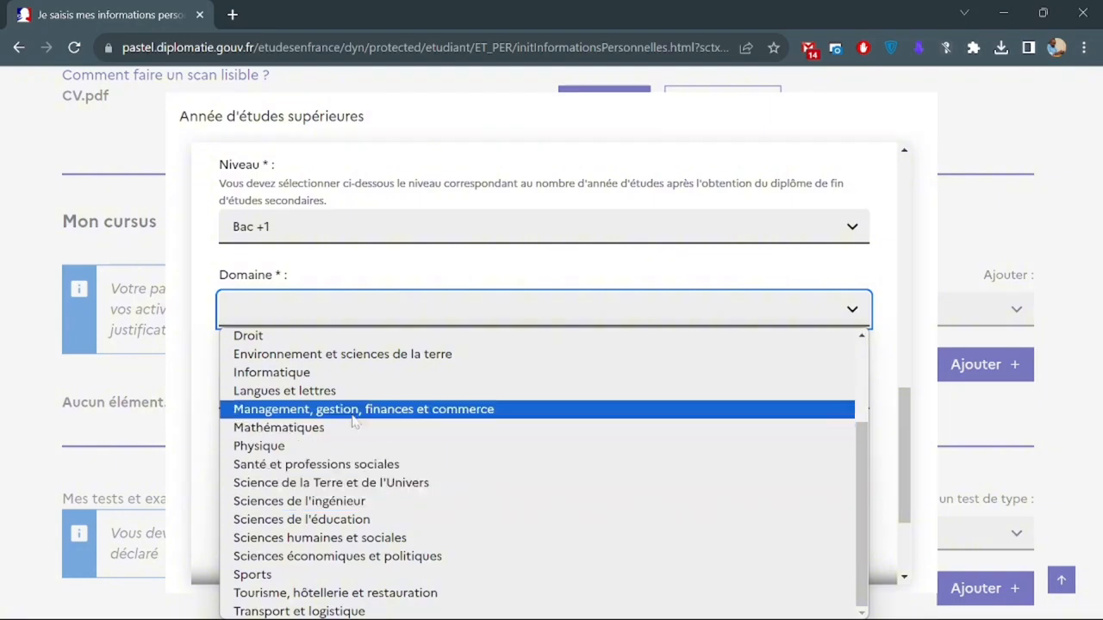
click(285, 373)
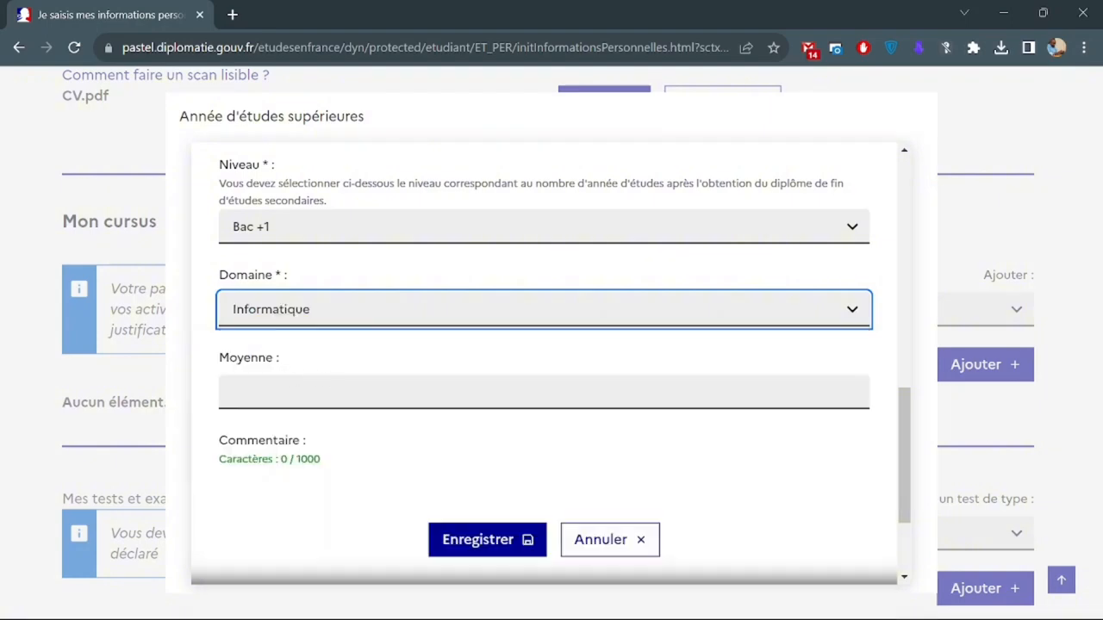
click(284, 392)
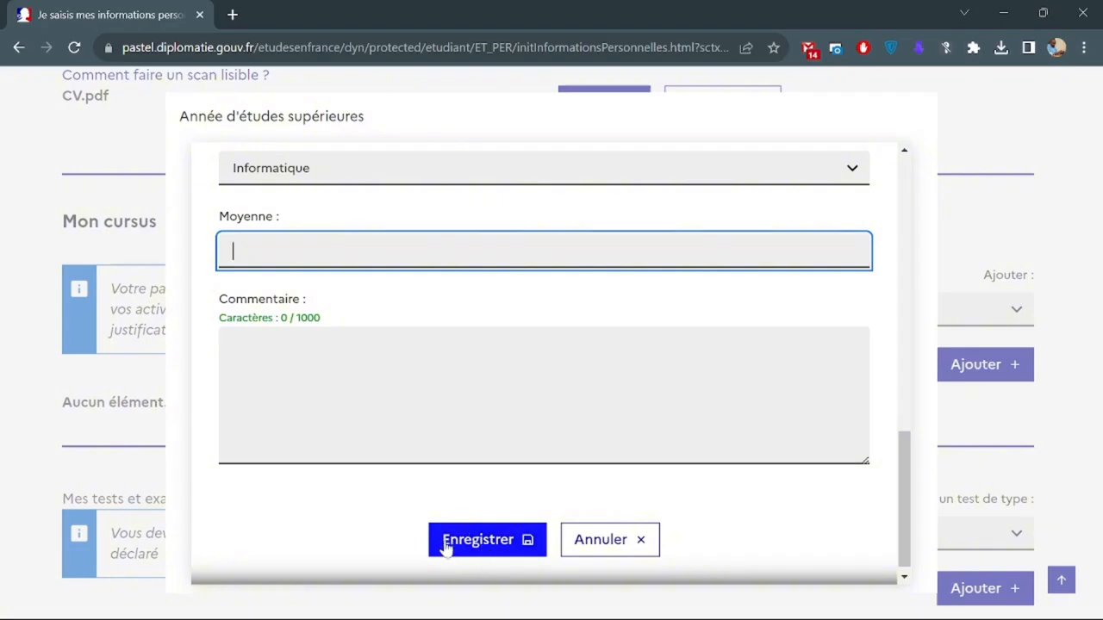
click(474, 551)
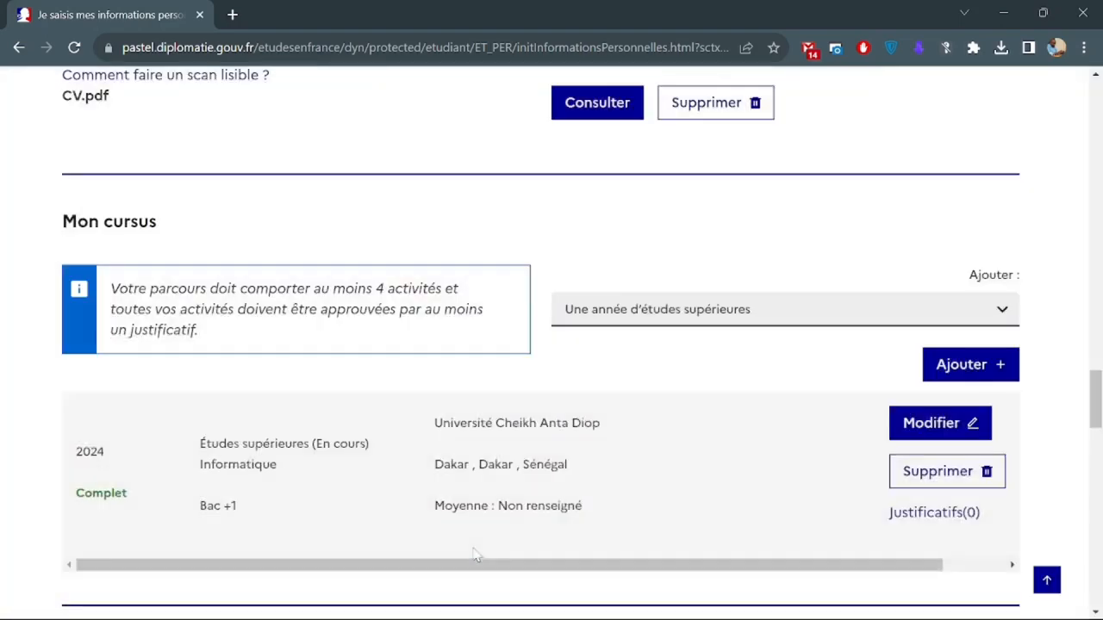
Add a new 'Un bac ou équivalent' entry from the Ajouter dropdown.
scroll(327, 414, down, 1)
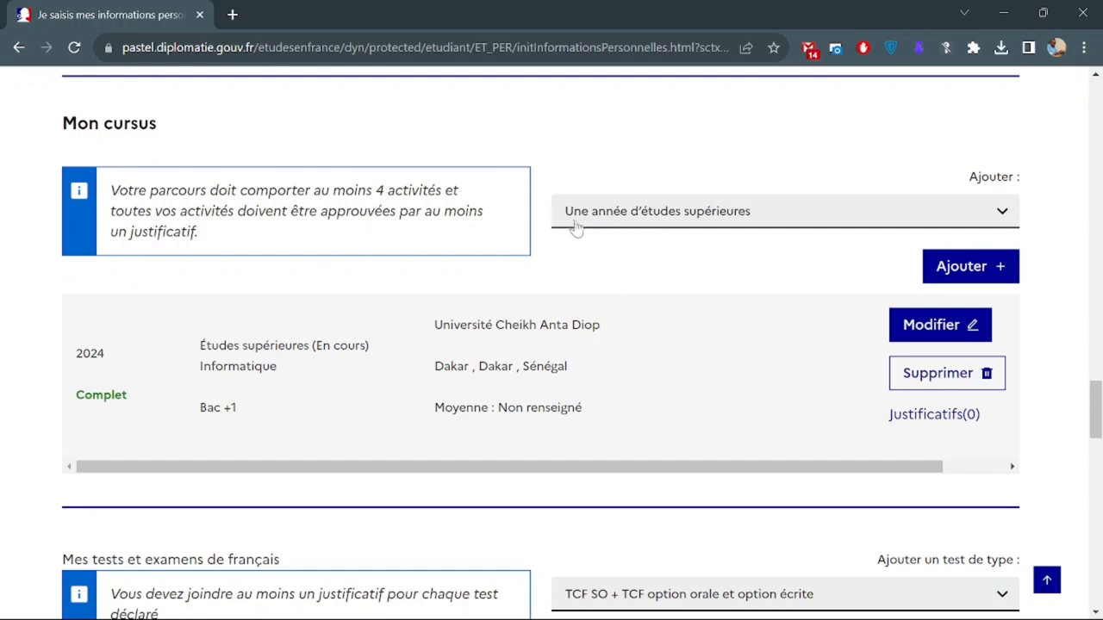
click(609, 222)
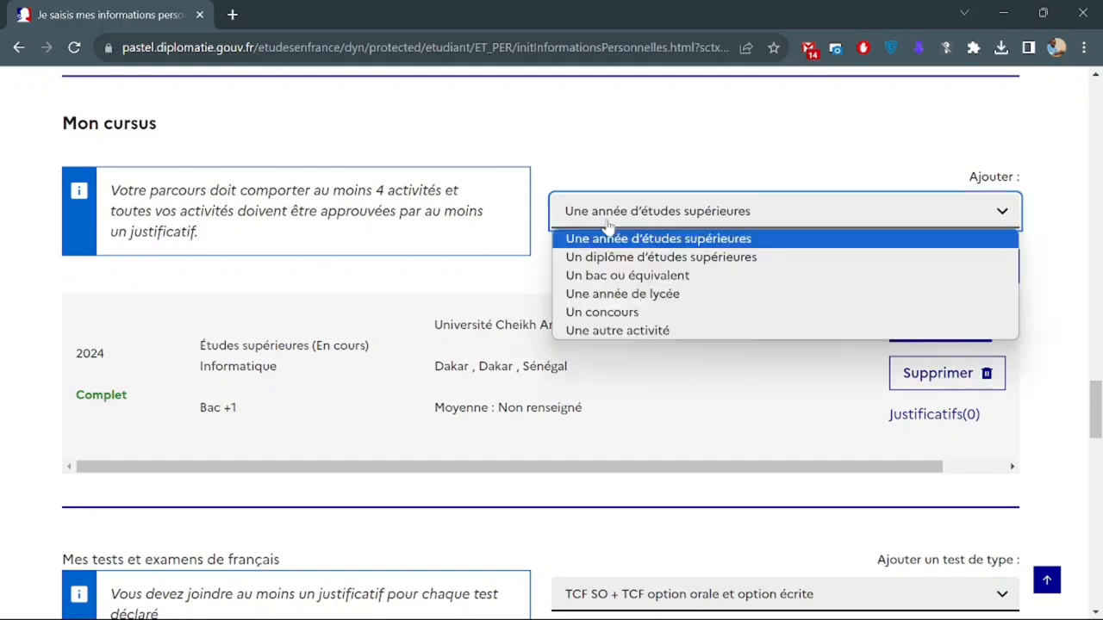
click(699, 276)
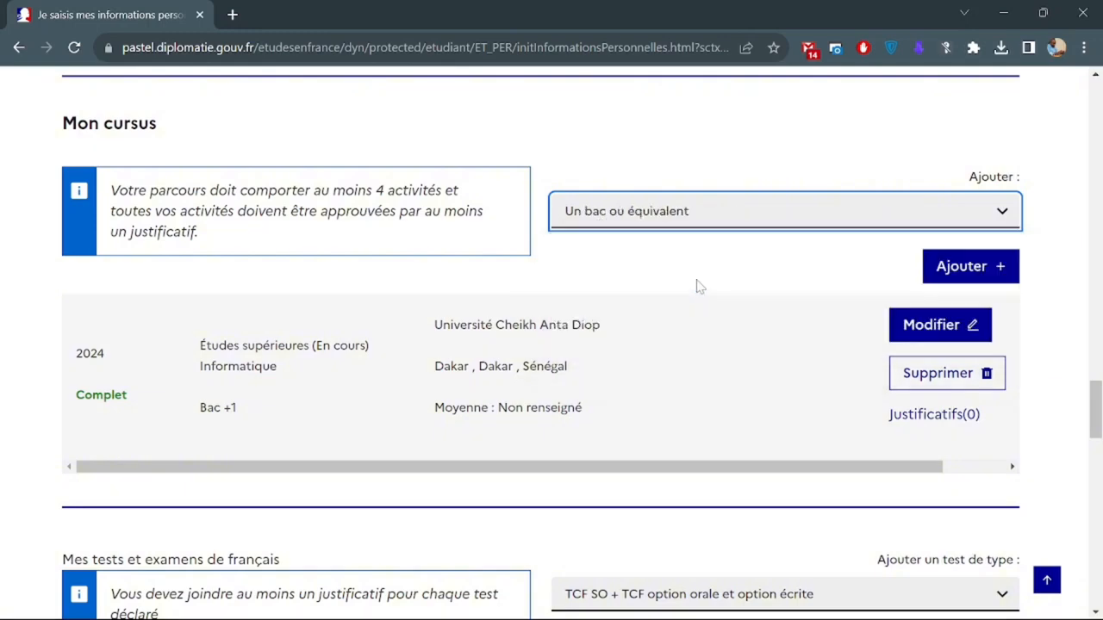
click(942, 274)
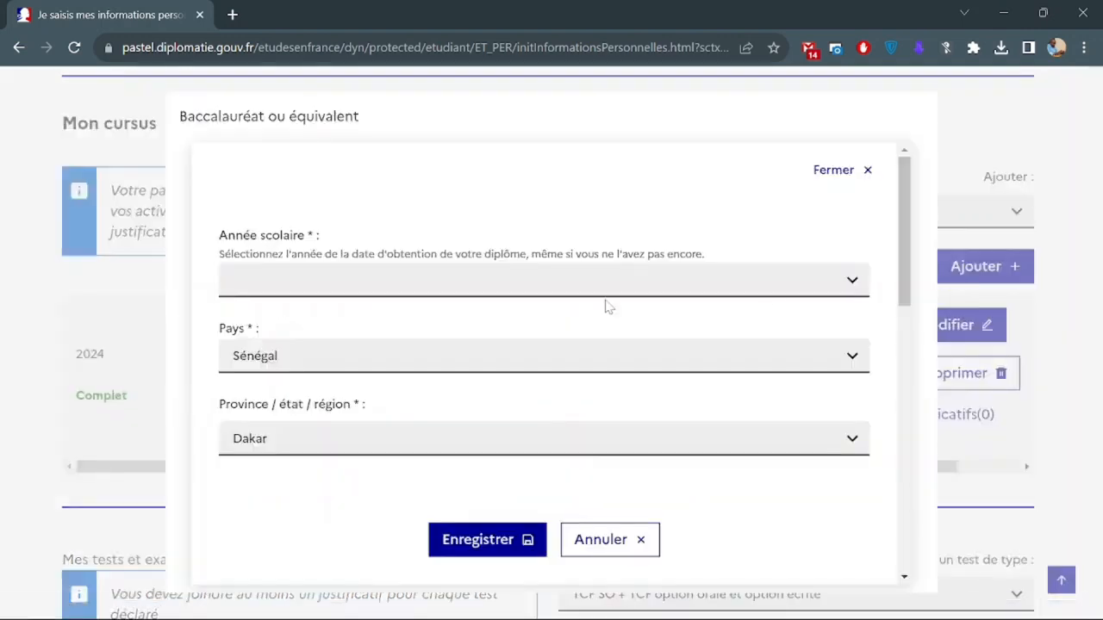
Set the bac's Année scolaire to 2023.
click(525, 287)
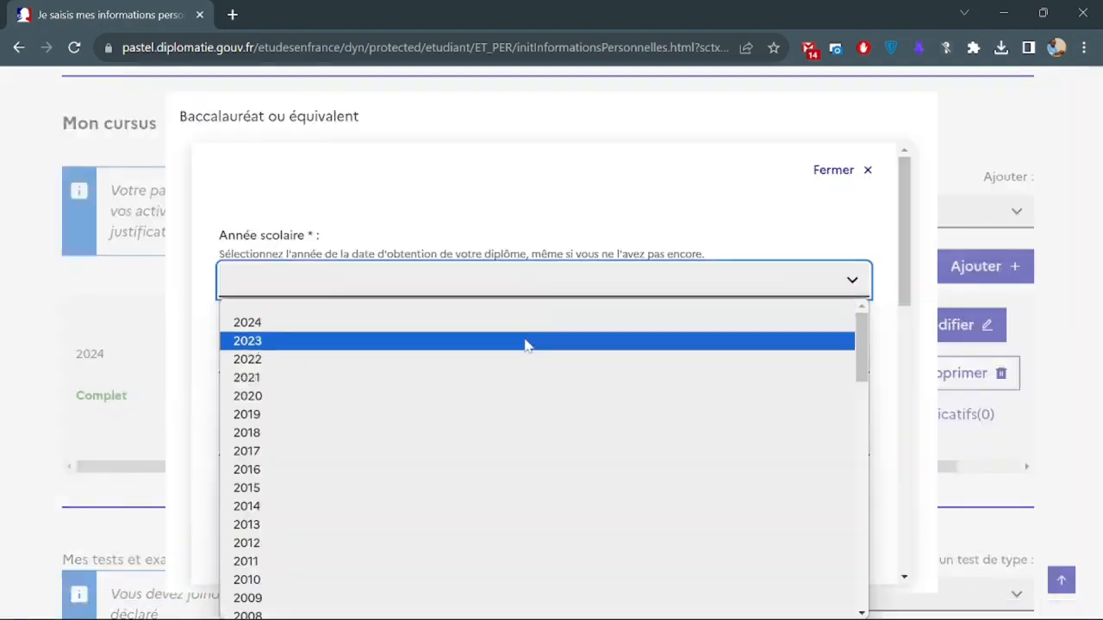
click(524, 342)
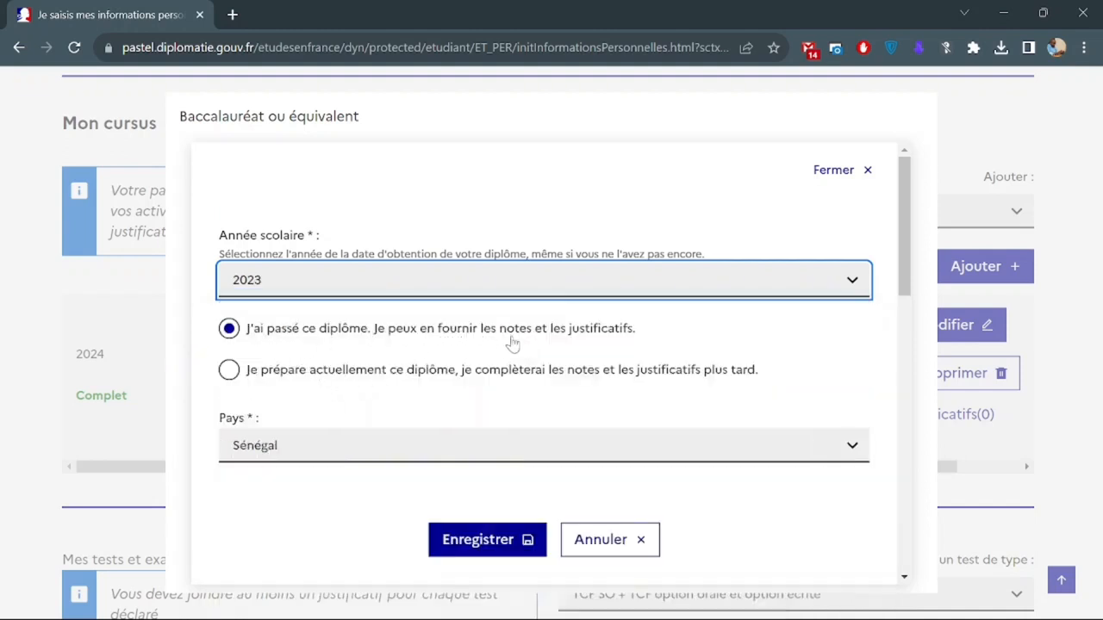
scroll(577, 343, down, 1)
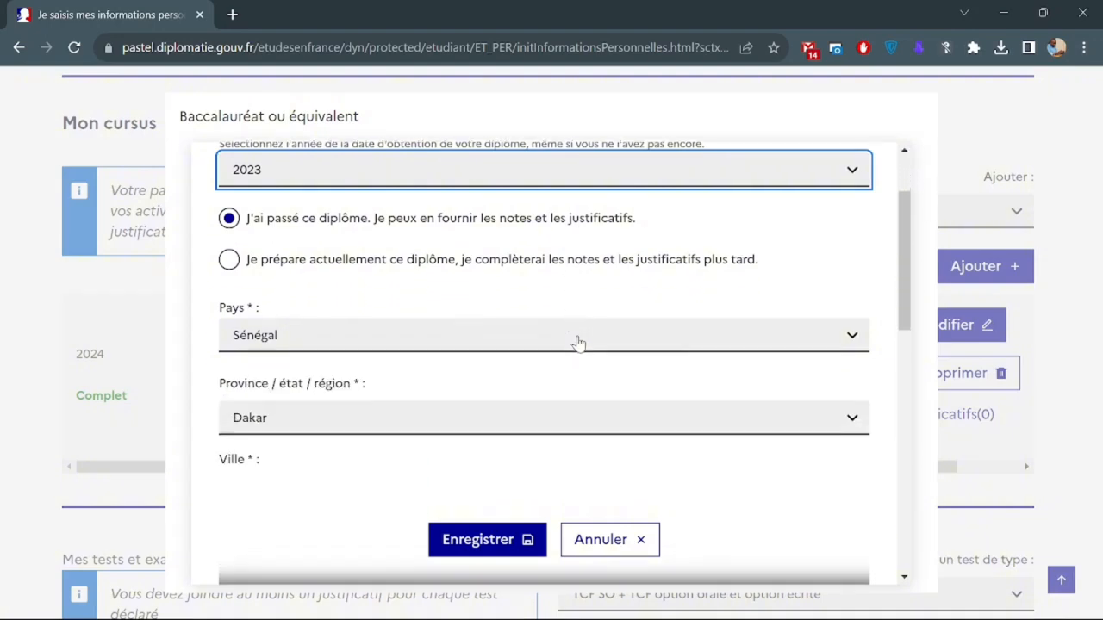
scroll(399, 351, down, 1)
scroll(399, 352, down, 1)
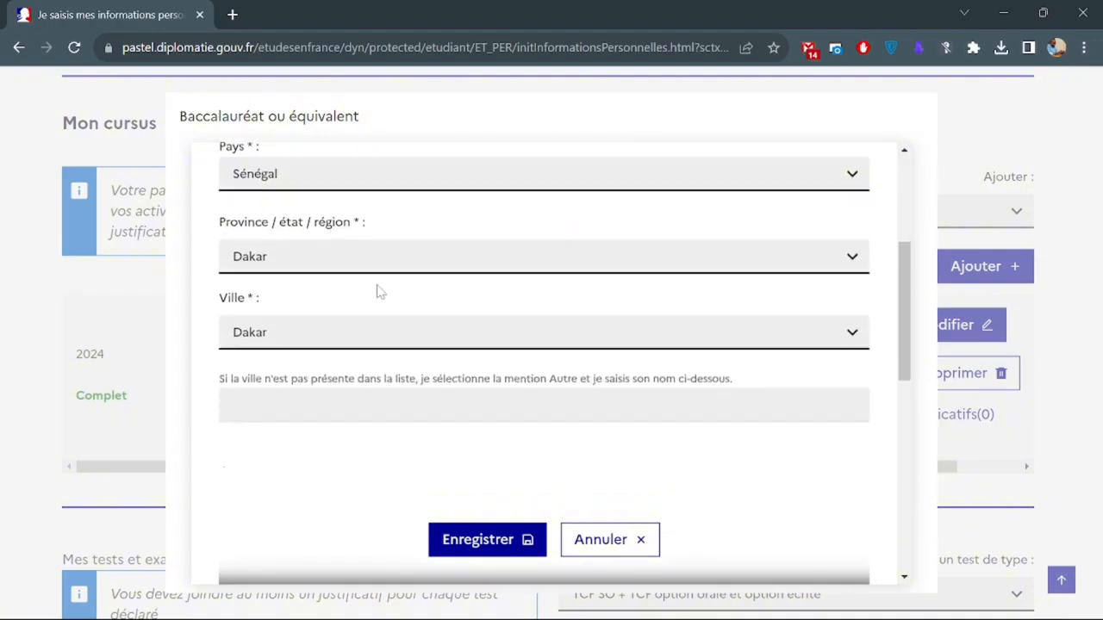
scroll(379, 287, down, 2)
scroll(376, 284, down, 1)
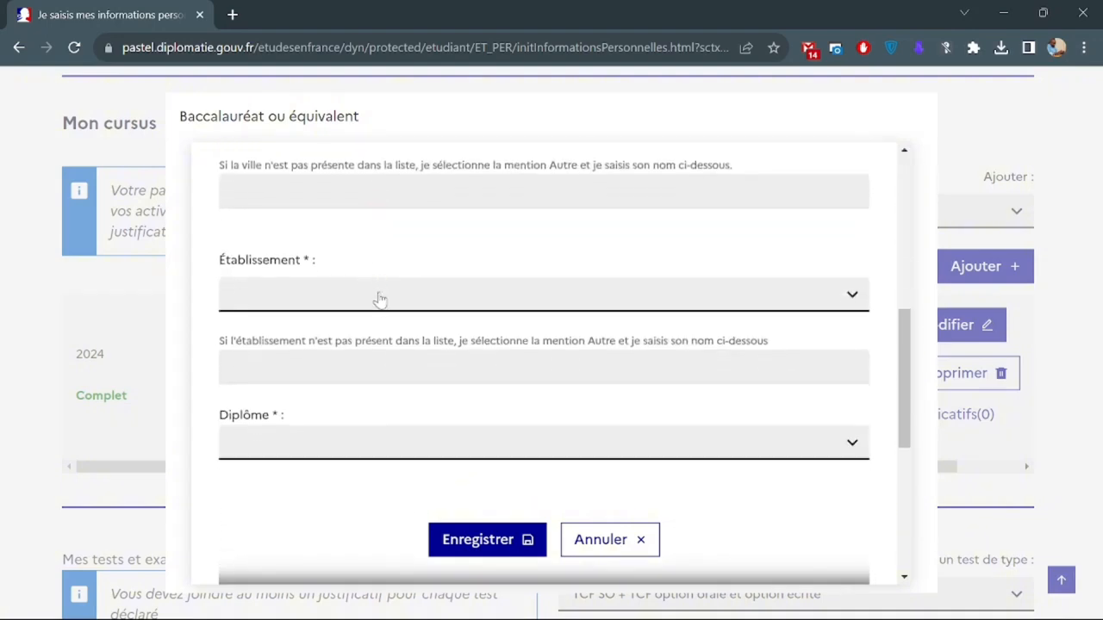
Select Lycée Limamou Laye as the établissement.
click(377, 297)
scroll(411, 460, down, 5)
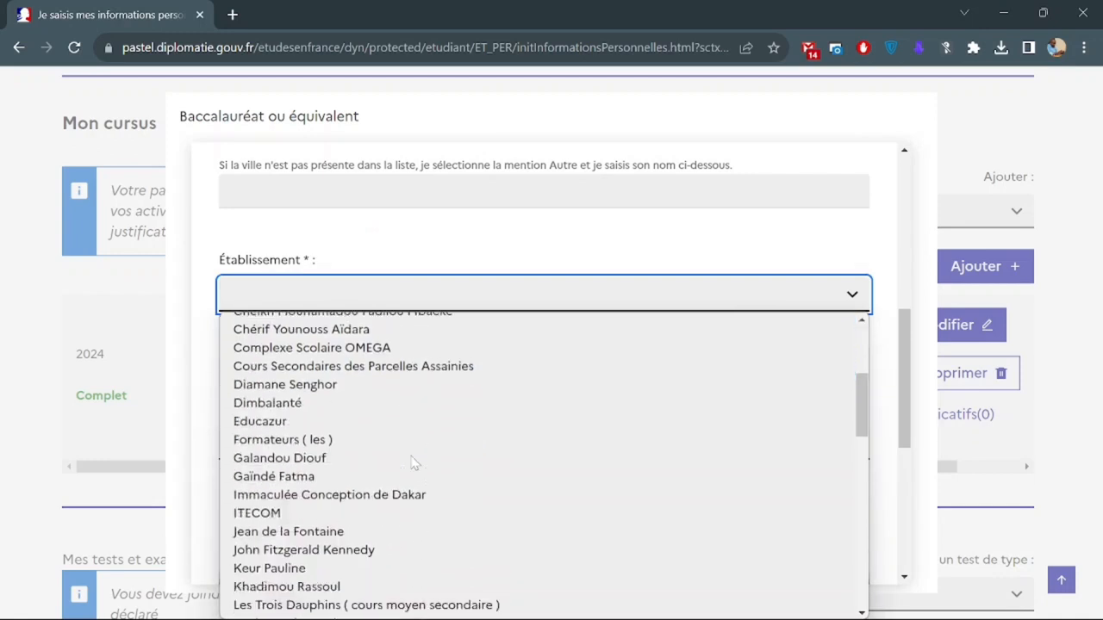
scroll(413, 463, down, 1)
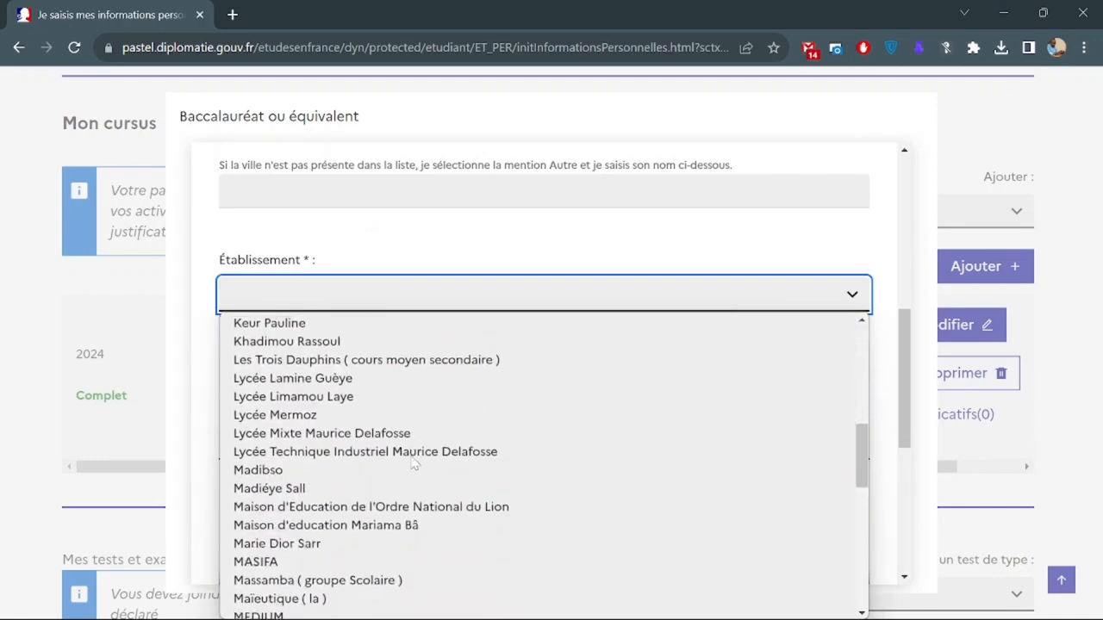
scroll(414, 463, down, 1)
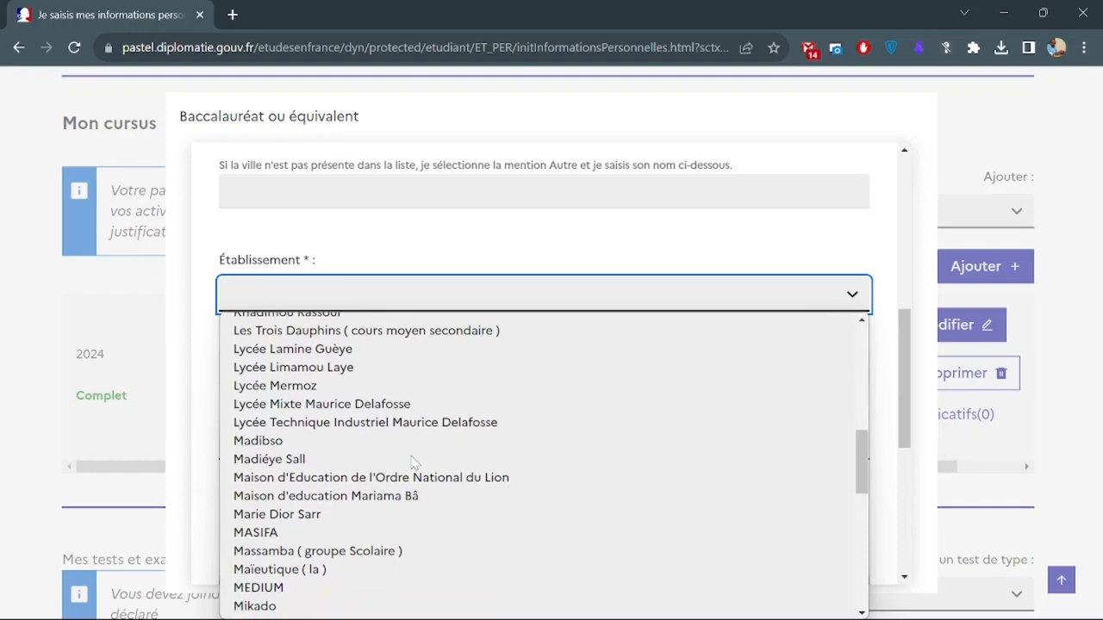
click(343, 365)
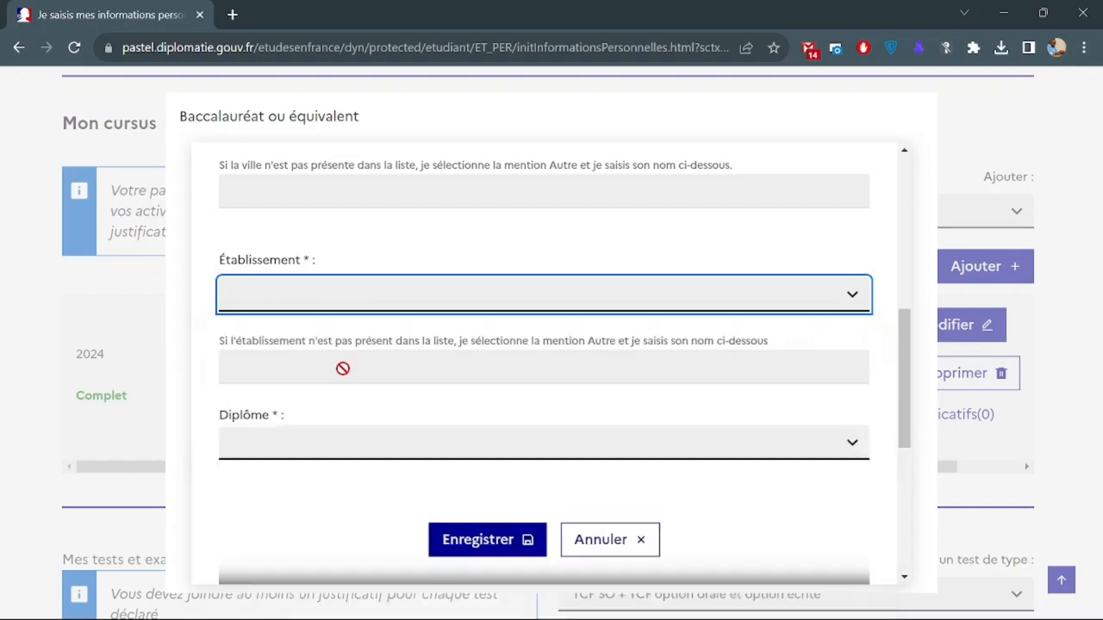
Set the diploma to S1 Mathématiques et sciences physiques.
scroll(406, 399, down, 1)
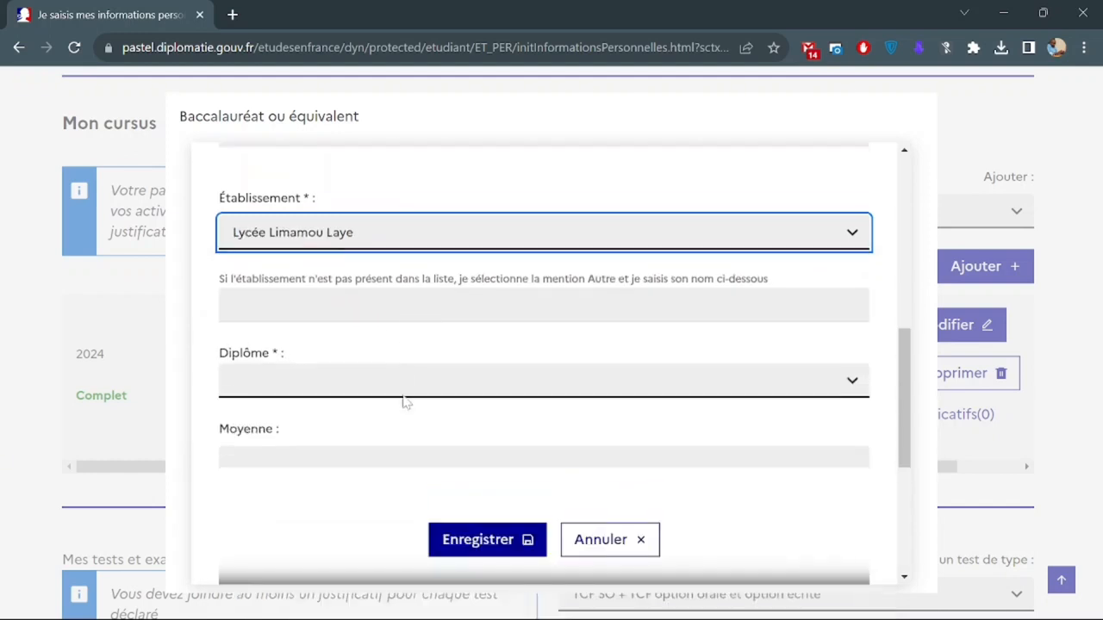
click(328, 365)
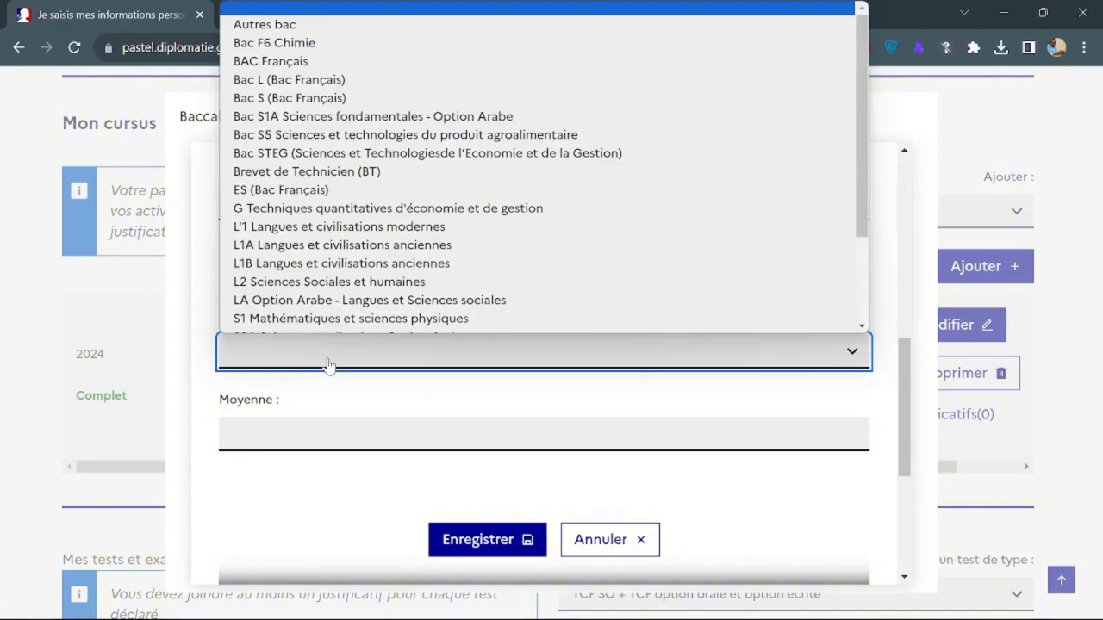
scroll(350, 220, down, 1)
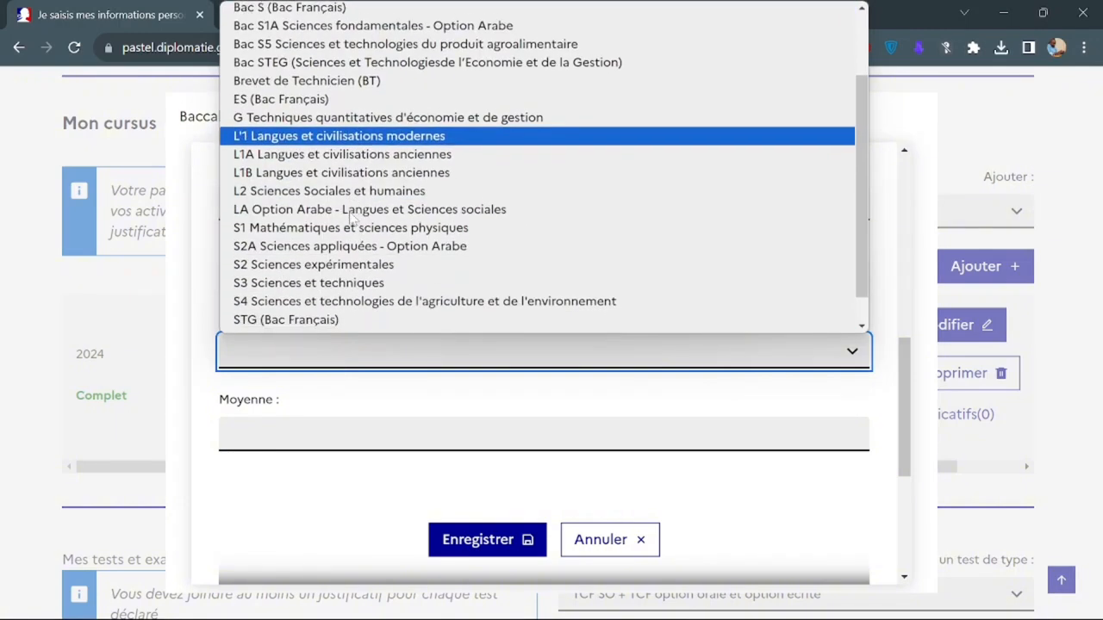
click(377, 212)
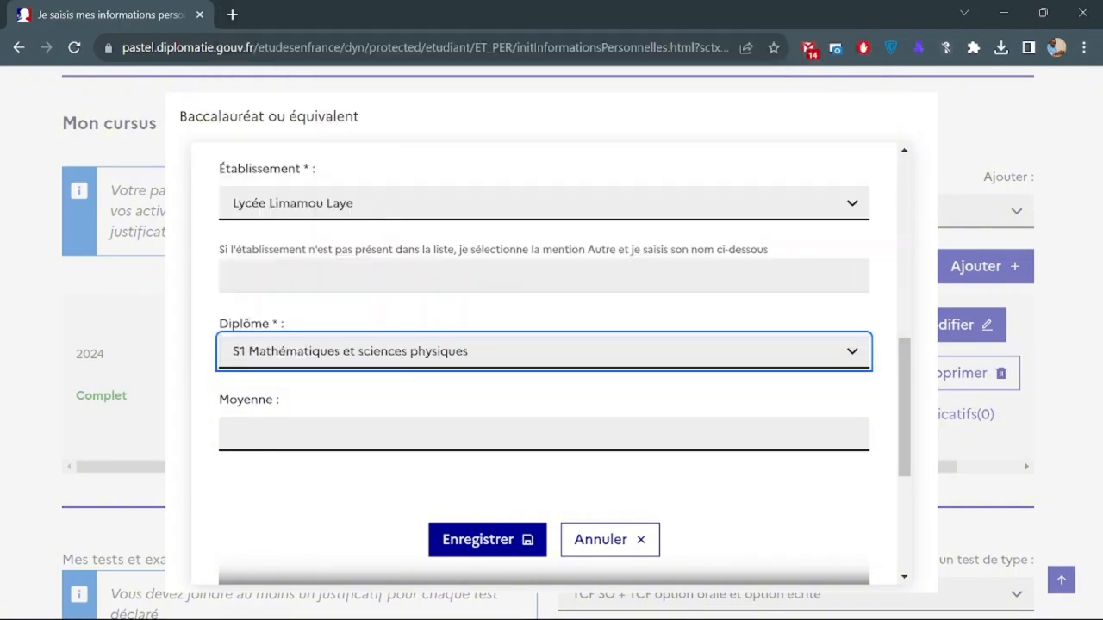
Enter a bac average of 14 and set Mention to Bien.
scroll(377, 413, down, 1)
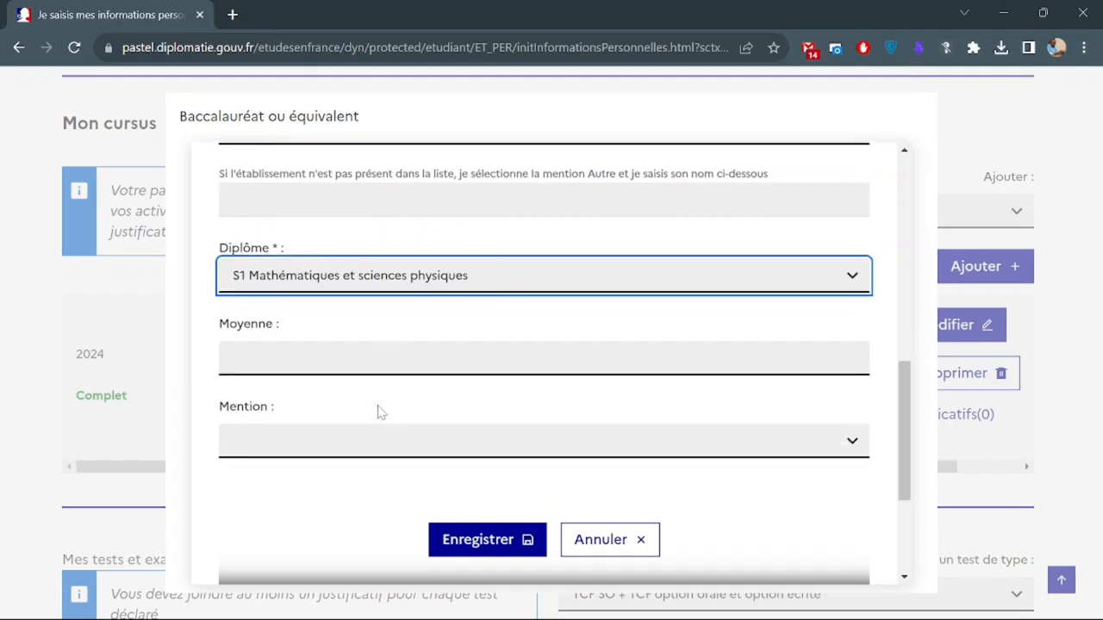
scroll(405, 328, down, 1)
click(406, 319)
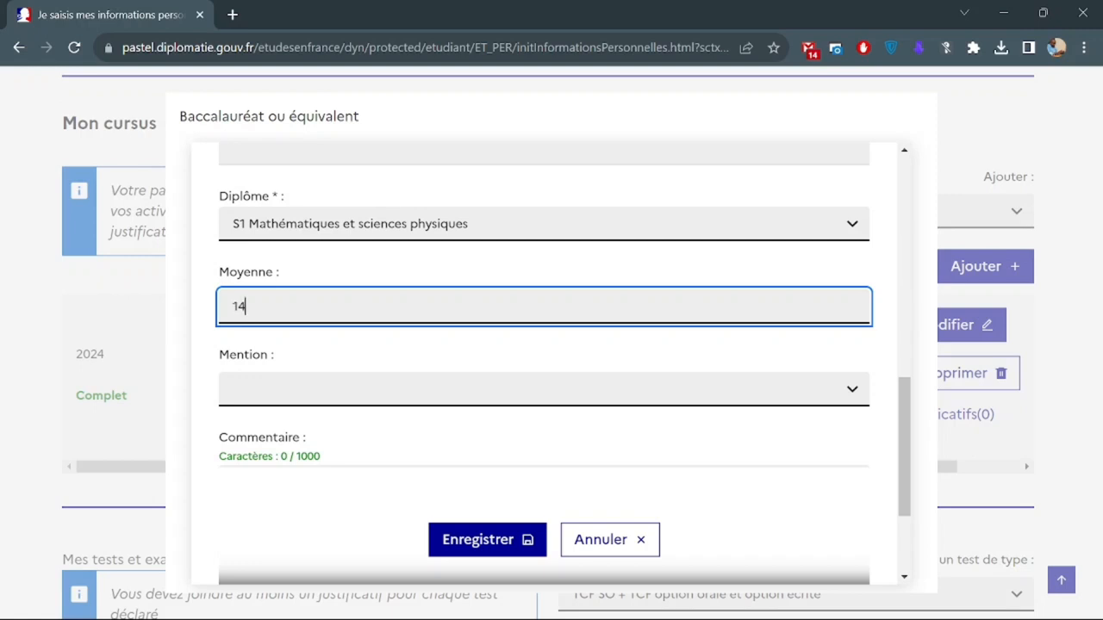
scroll(364, 344, down, 1)
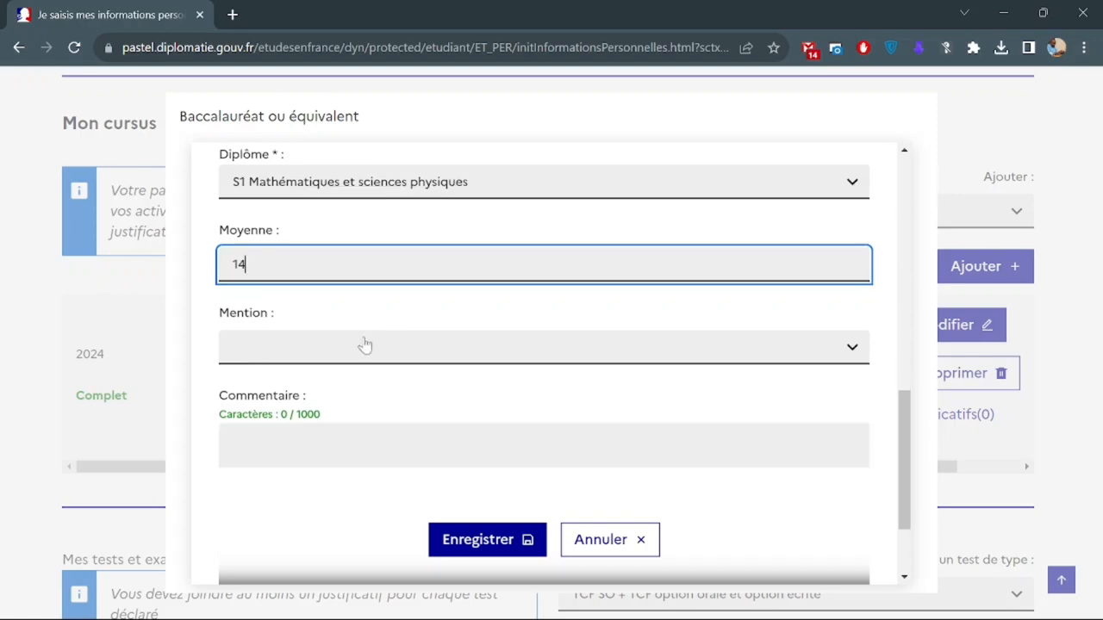
click(364, 344)
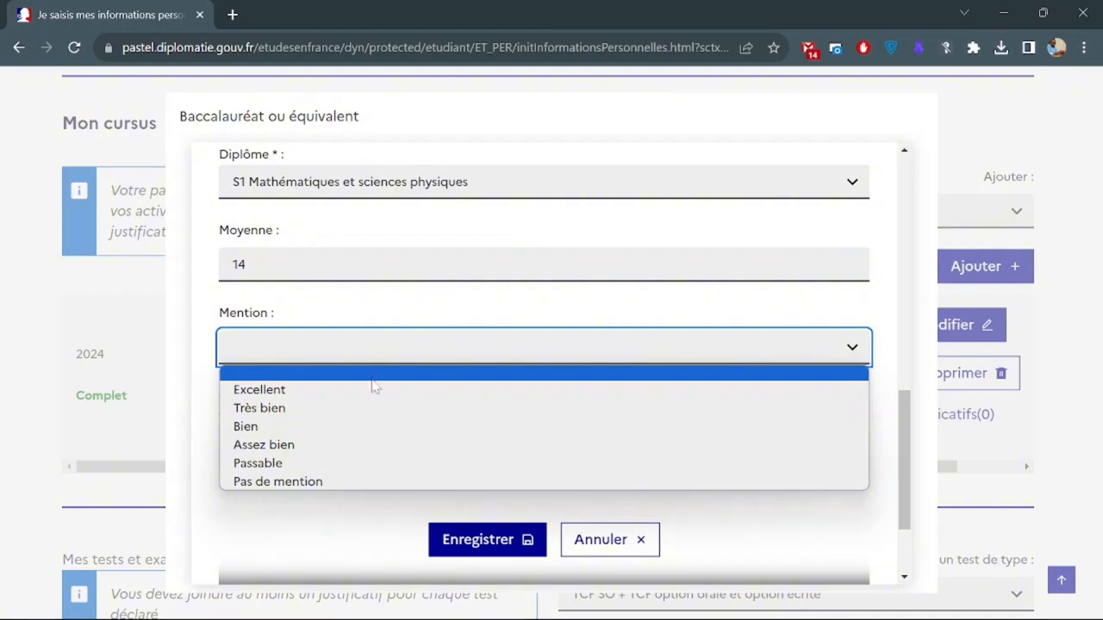
click(374, 435)
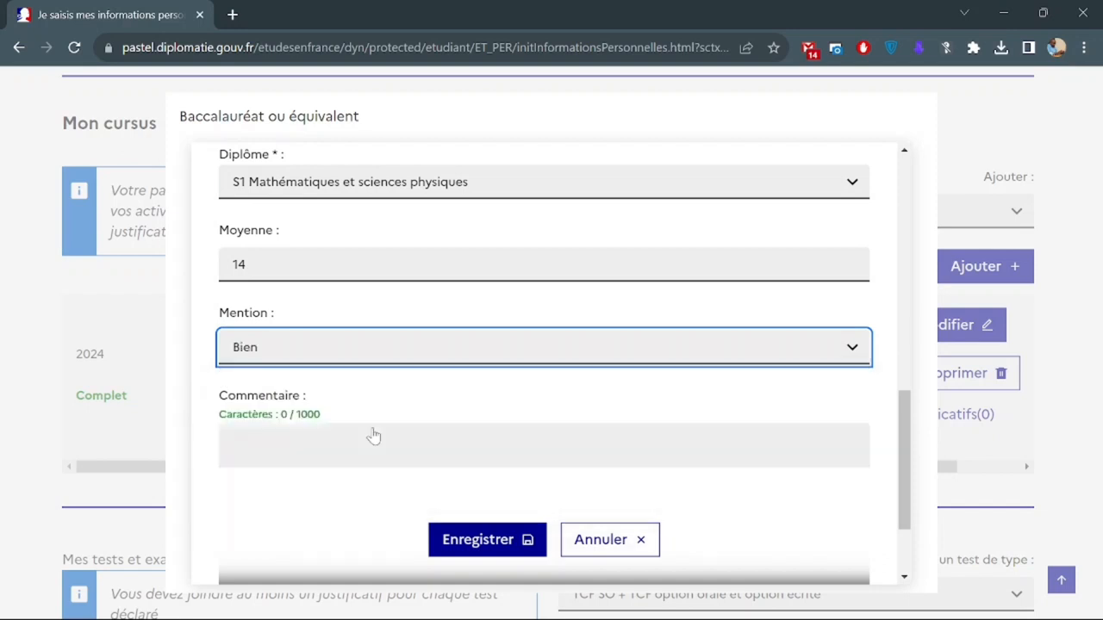
scroll(388, 379, down, 2)
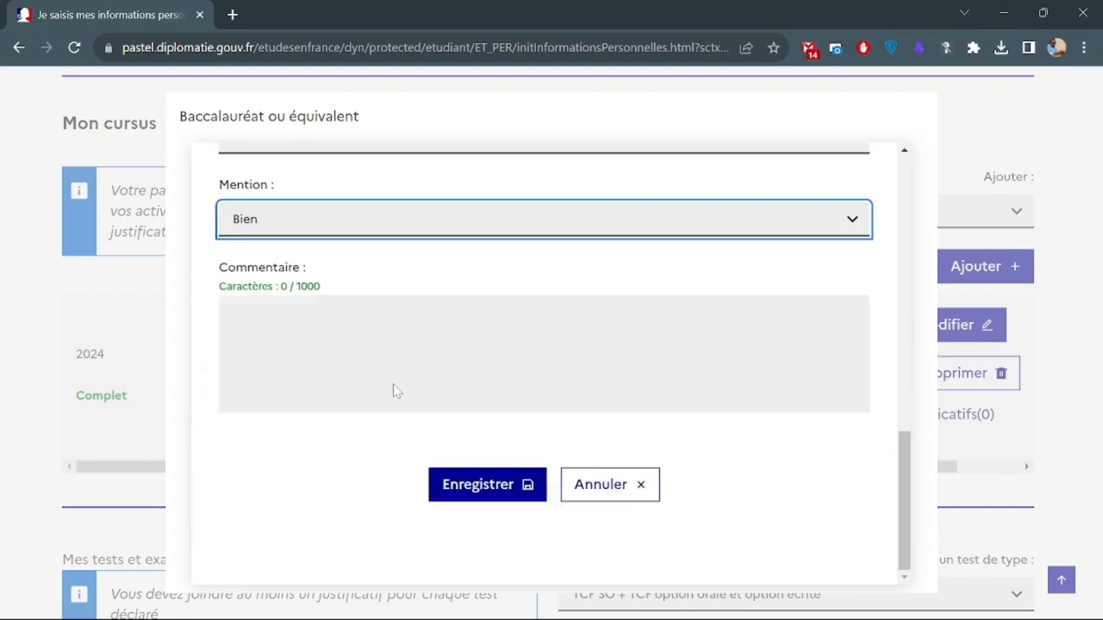
Save the baccalauréat and confirm it is flagged 'Manque justificatif' in Mon cursus.
click(460, 489)
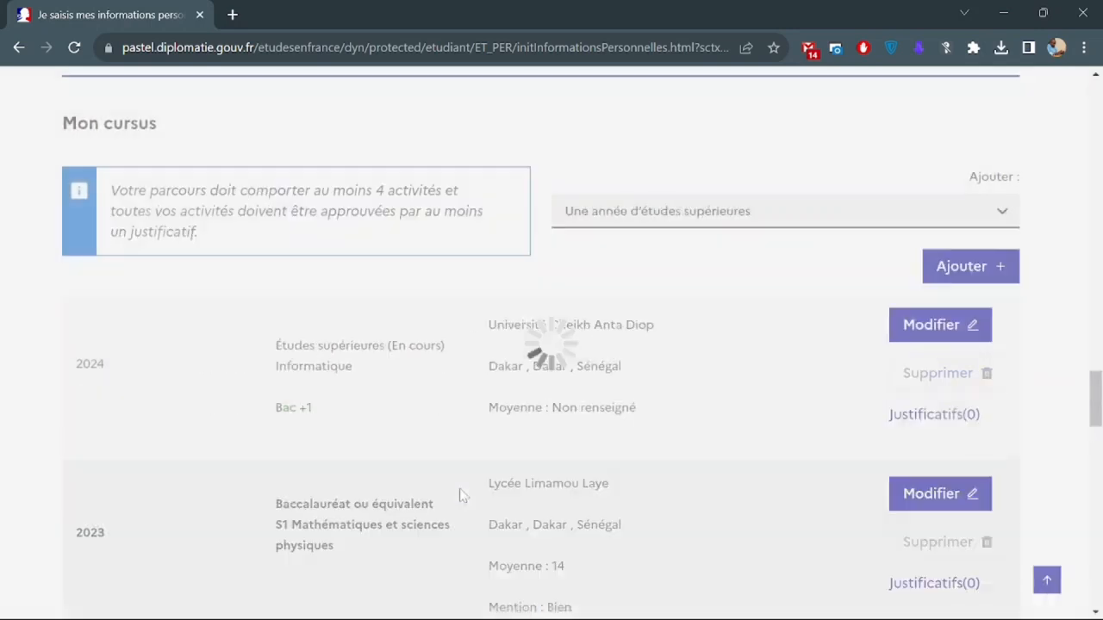
scroll(338, 425, down, 2)
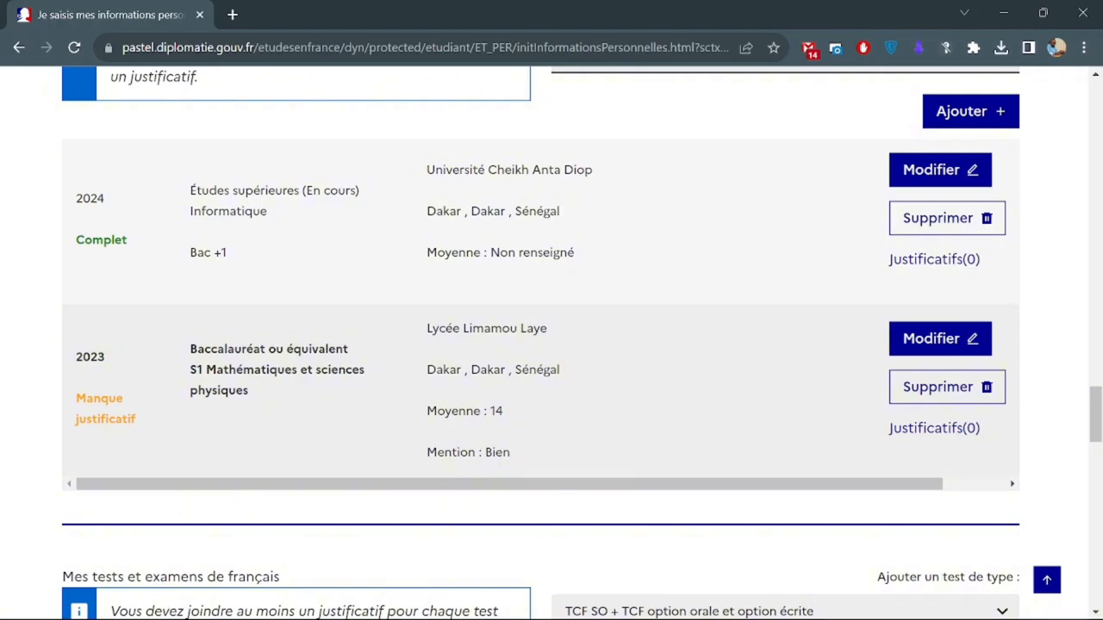
drag(76, 393, 136, 423)
scroll(428, 405, up, 1)
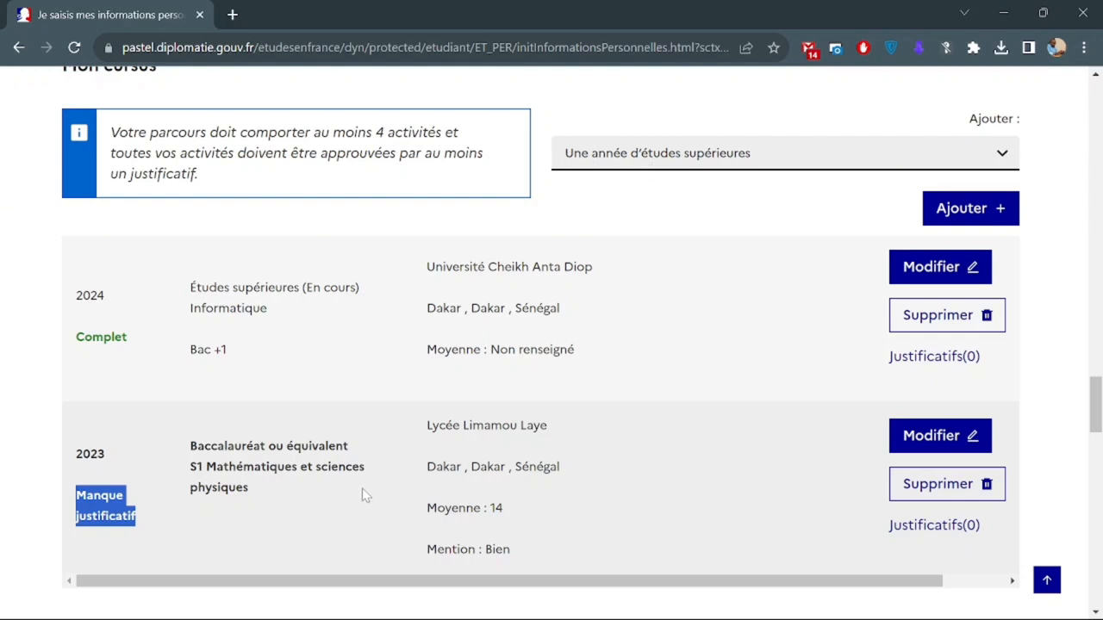
click(659, 162)
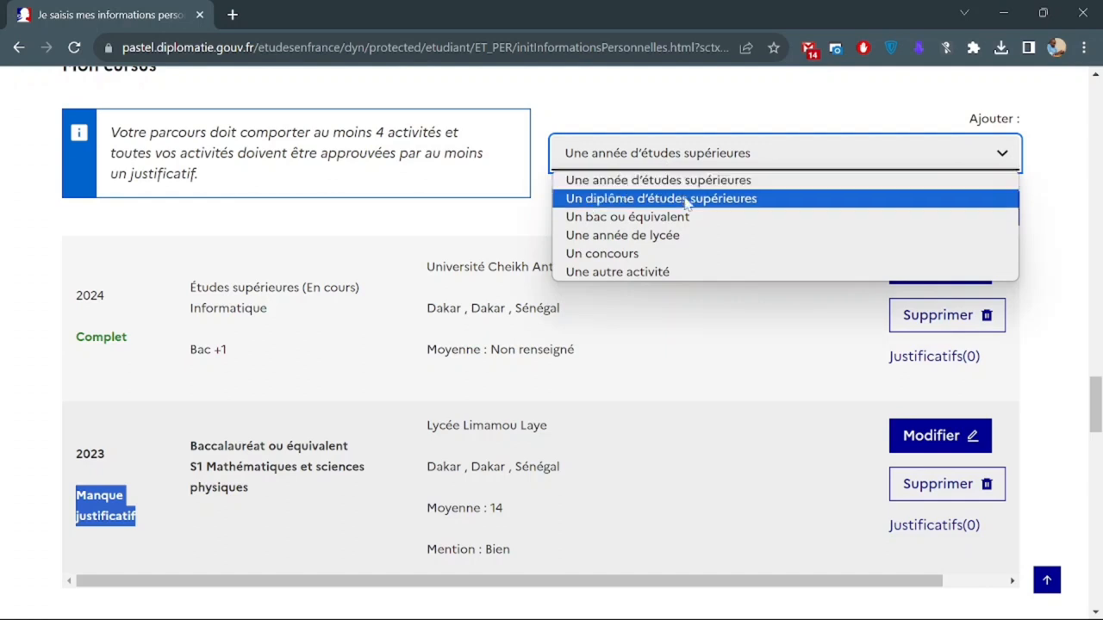
Add a new 'Une année de lycée' entry with Année scolaire 2023.
click(694, 237)
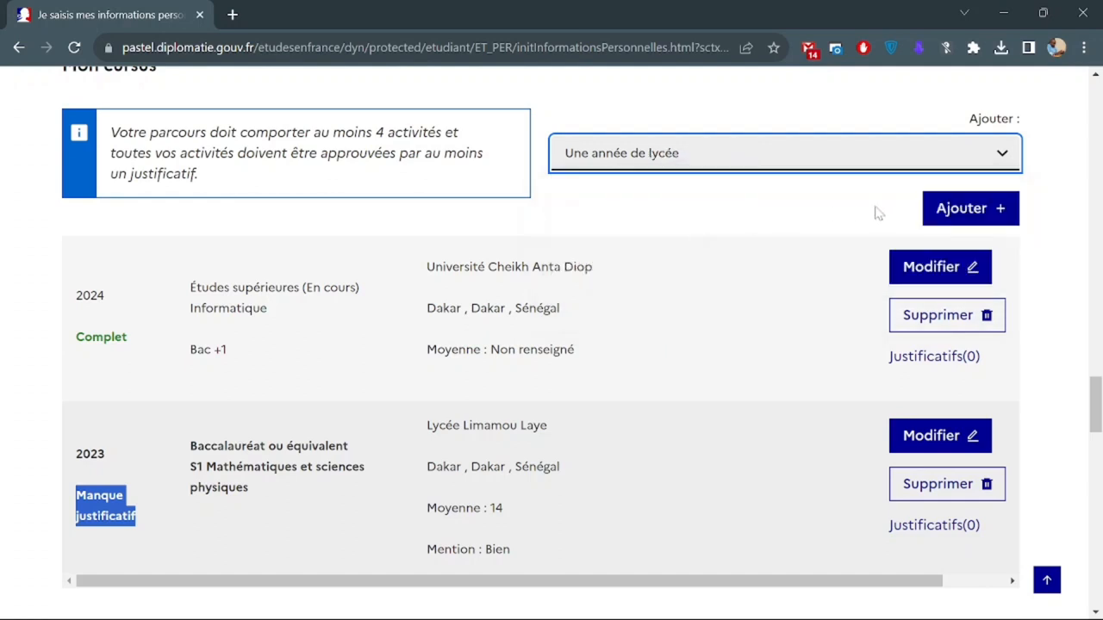
click(965, 209)
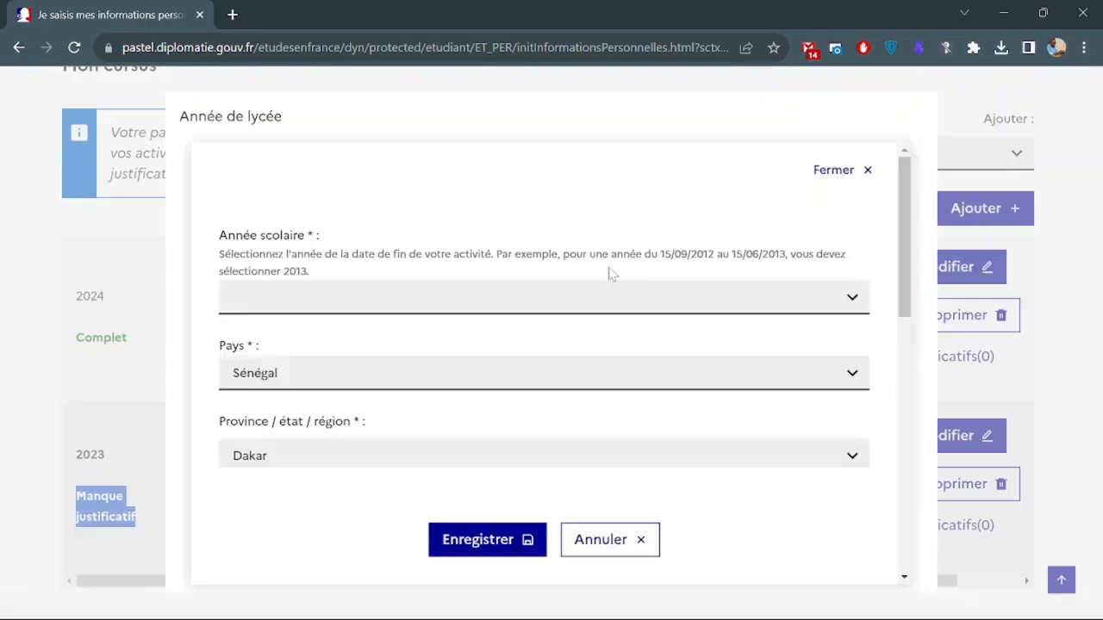
click(400, 312)
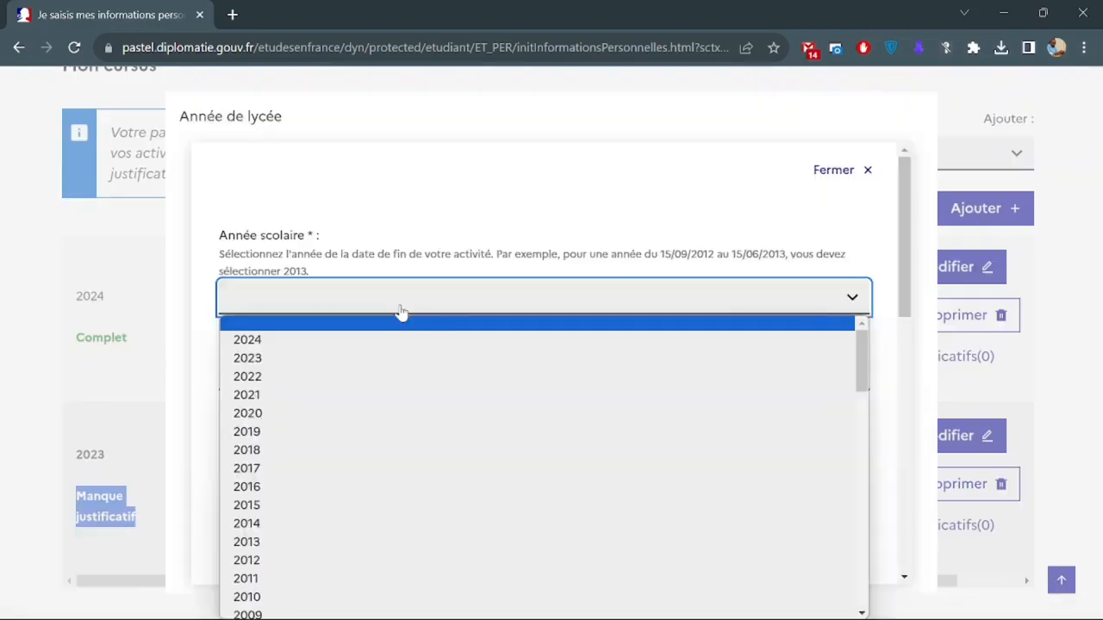
click(401, 362)
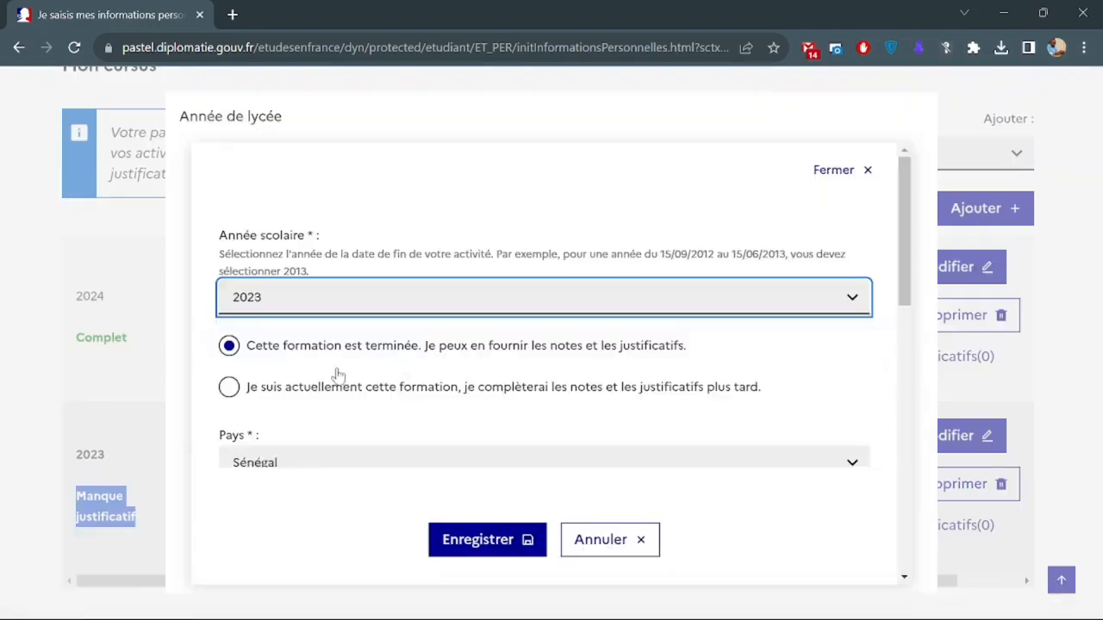
scroll(336, 374, down, 1)
scroll(337, 374, down, 3)
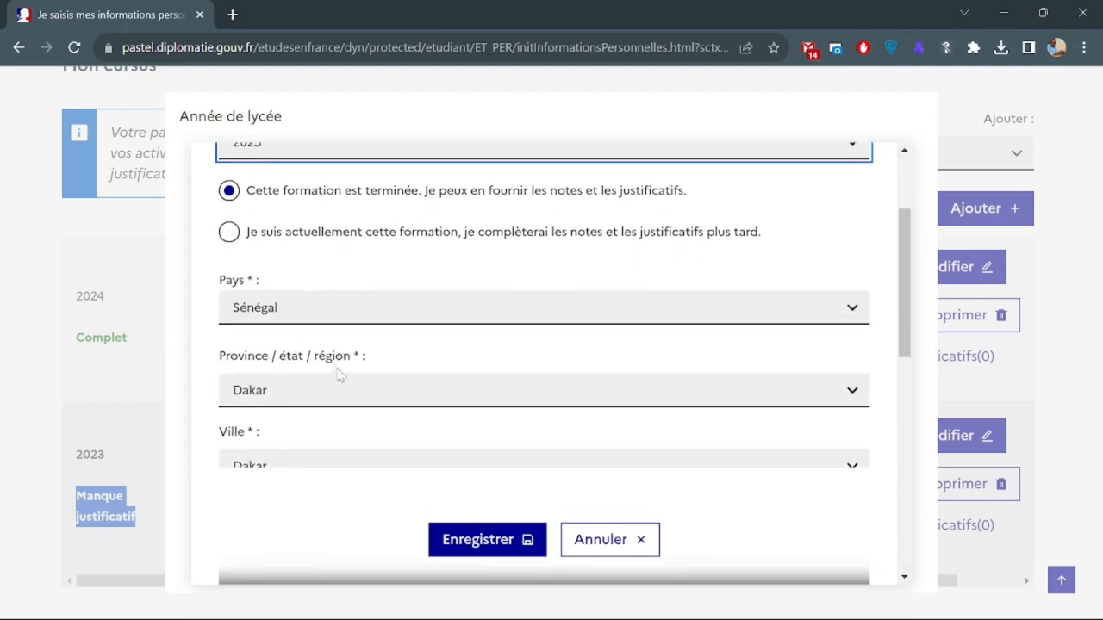
scroll(337, 374, down, 2)
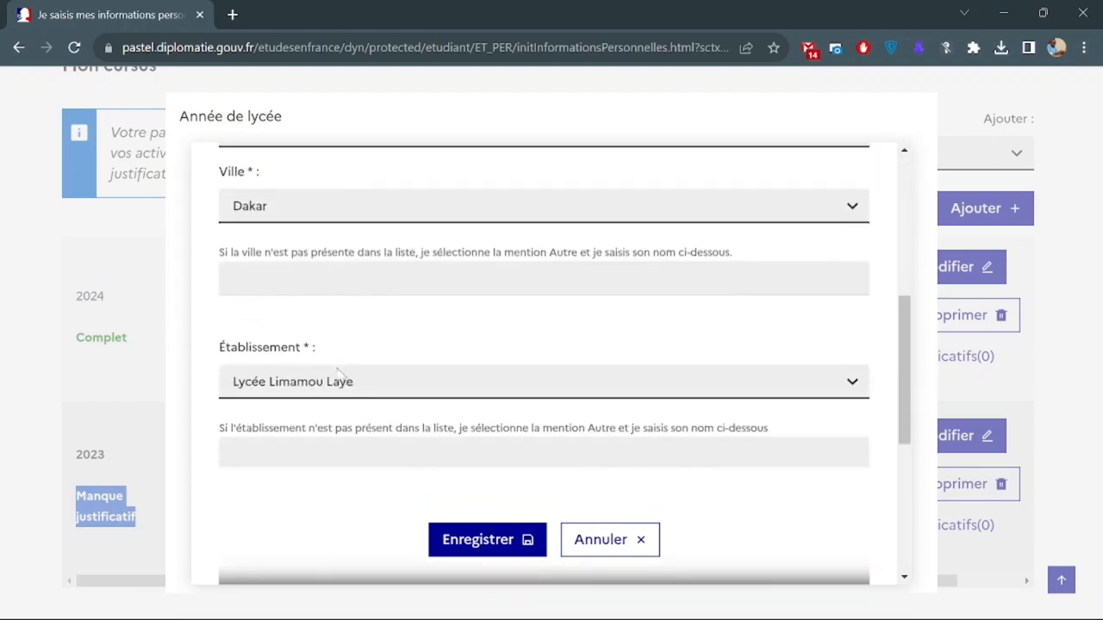
scroll(337, 374, up, 2)
scroll(339, 375, up, 1)
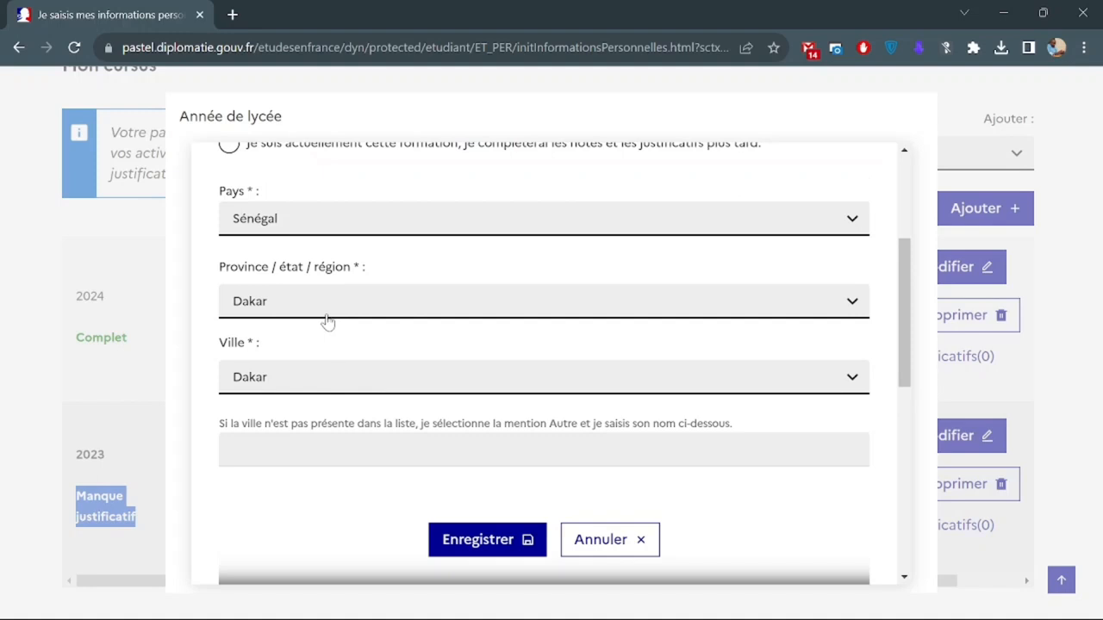
scroll(327, 322, down, 1)
scroll(420, 376, up, 3)
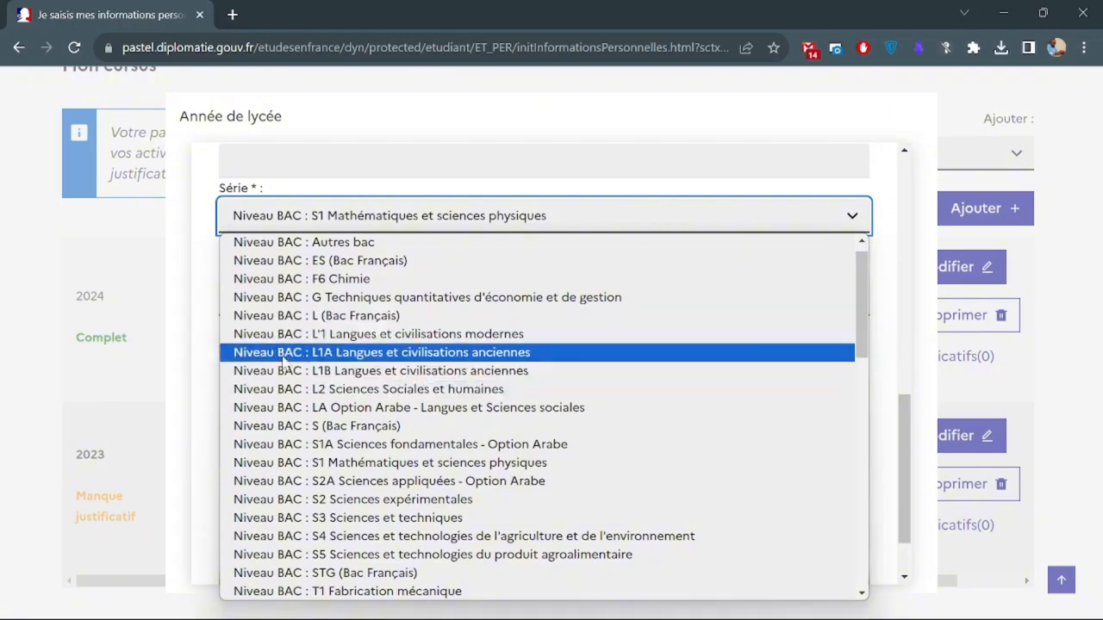
scroll(284, 362, down, 3)
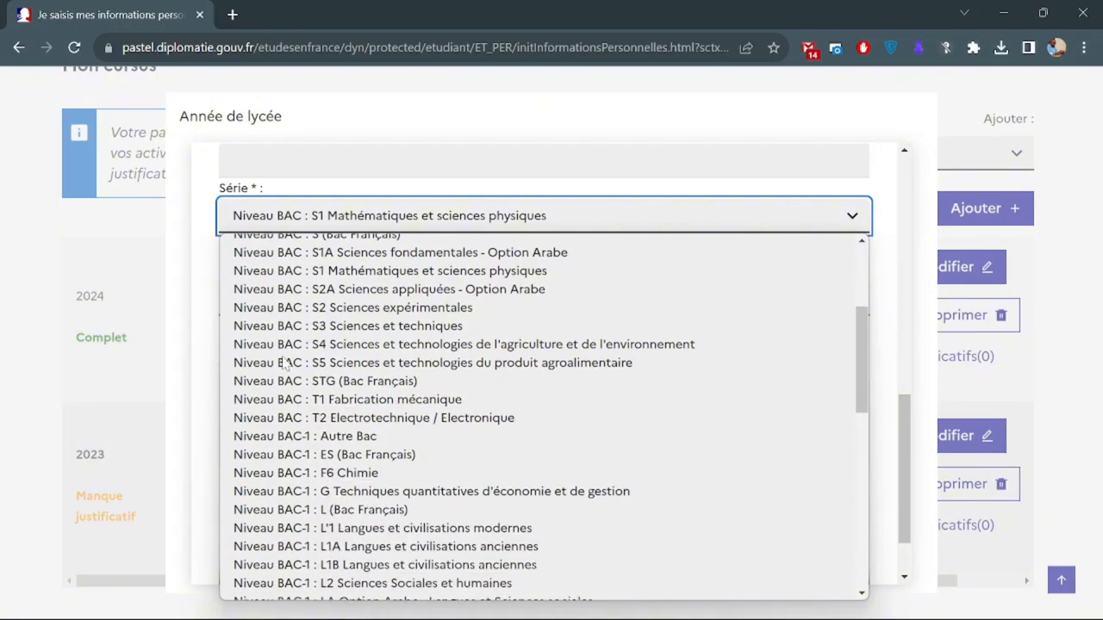
scroll(284, 363, down, 1)
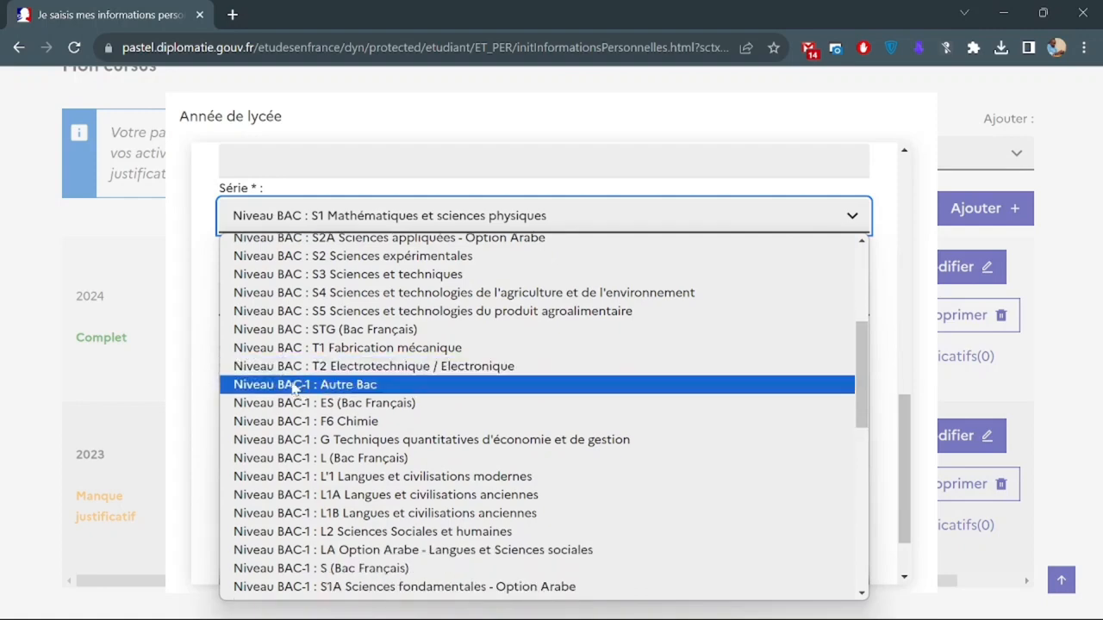
scroll(356, 389, down, 8)
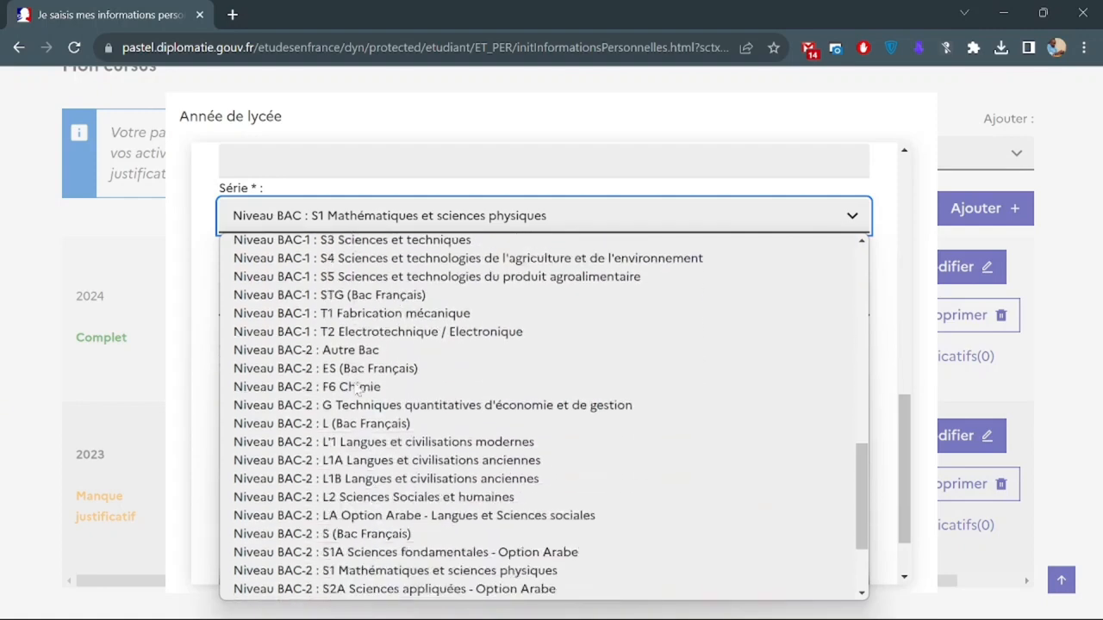
scroll(379, 426, down, 2)
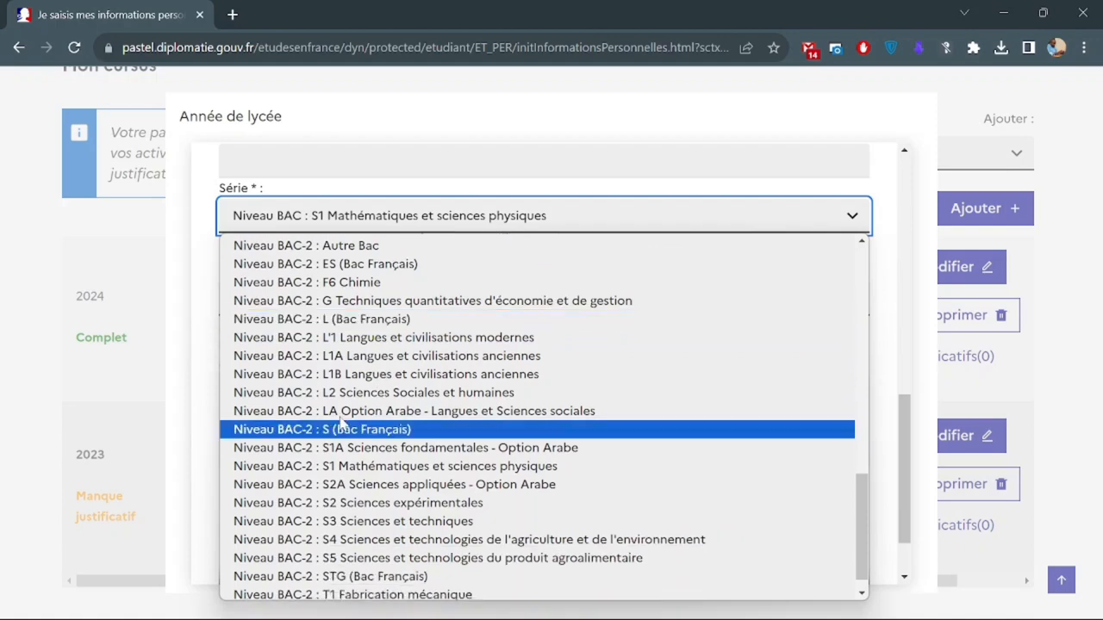
scroll(284, 414, up, 5)
scroll(281, 413, up, 10)
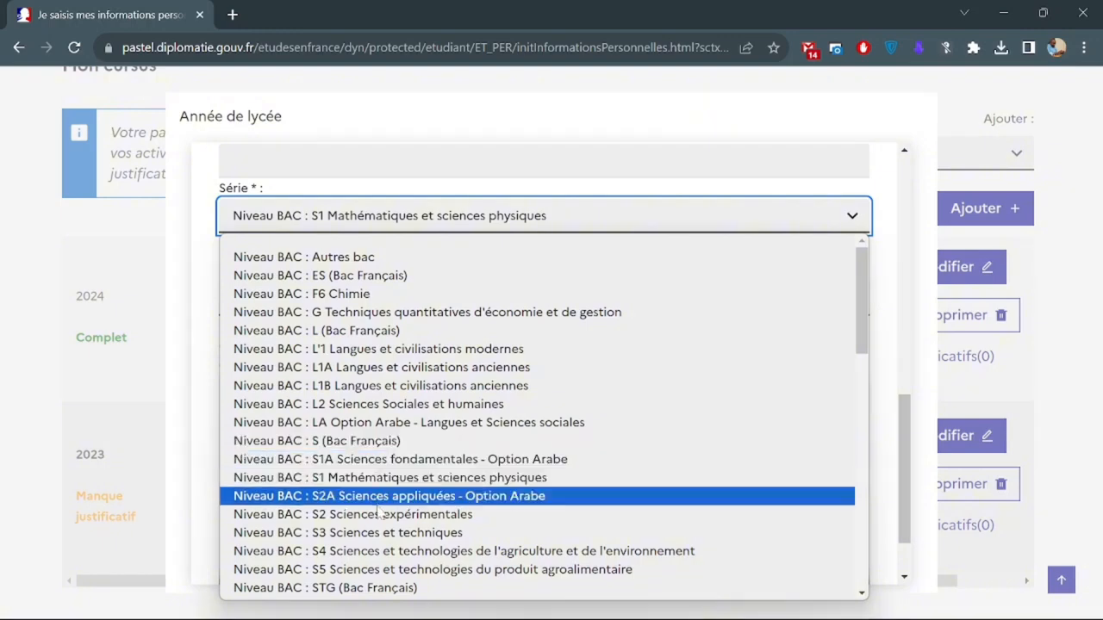
Keep Série S1 Mathématiques et sciences physiques, enter average 13,7 and save.
click(379, 479)
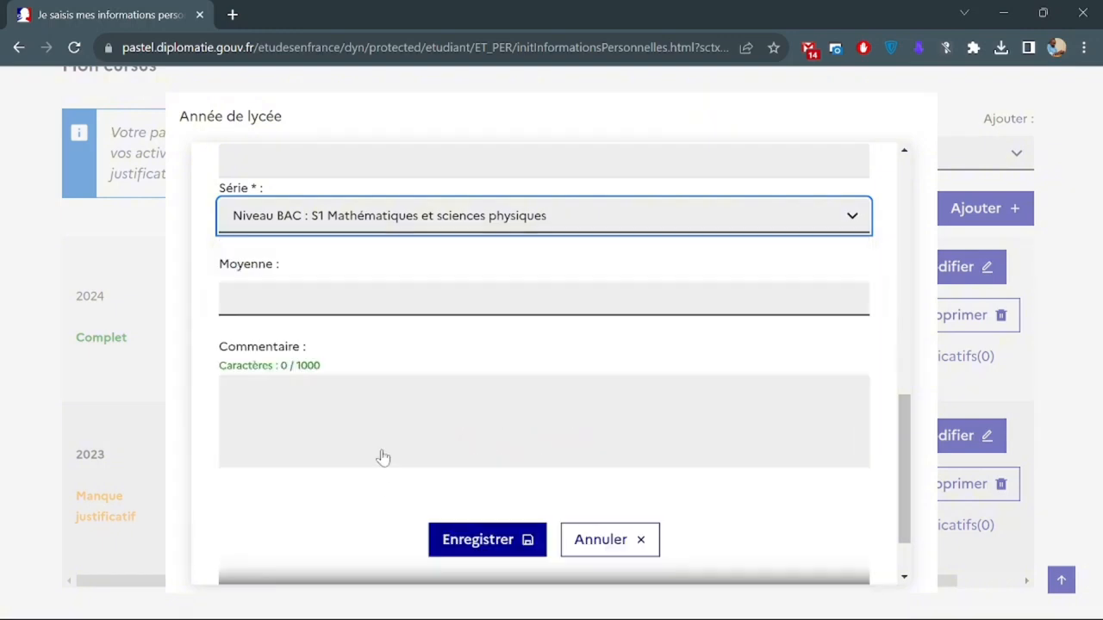
click(517, 299)
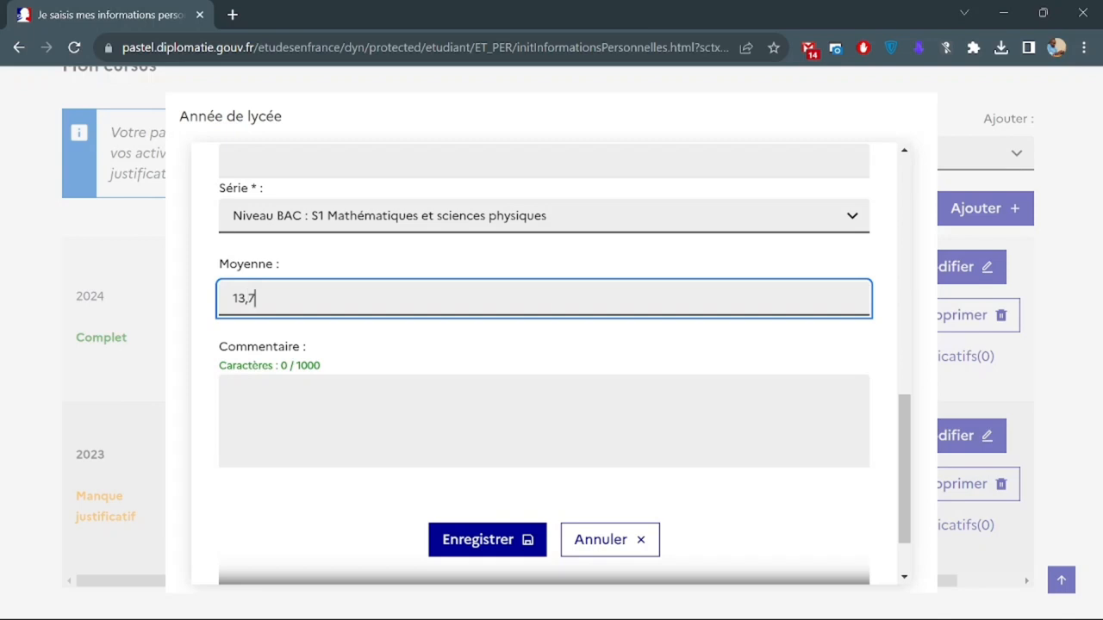
click(454, 544)
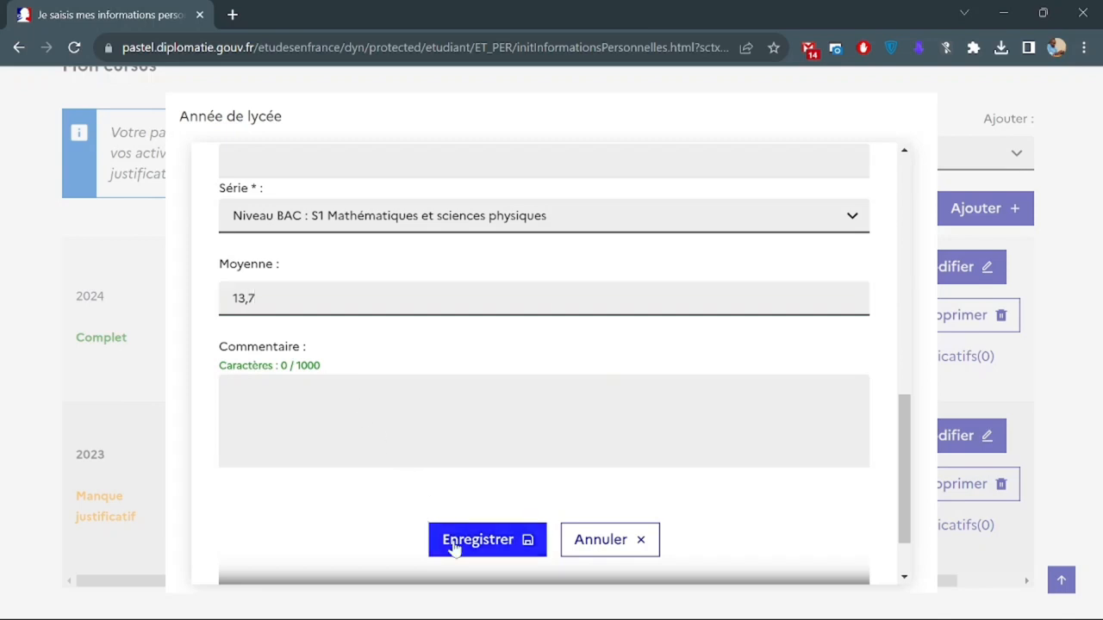
scroll(365, 419, down, 2)
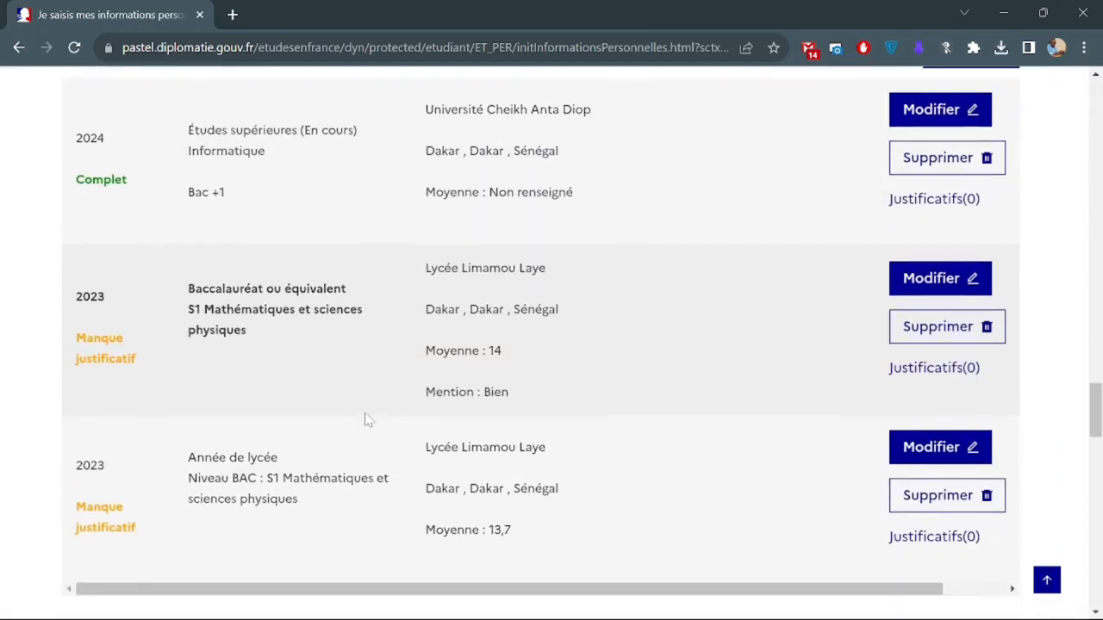
Start another 'Une année de lycée' entry with Année scolaire 2022.
scroll(172, 437, up, 3)
click(686, 226)
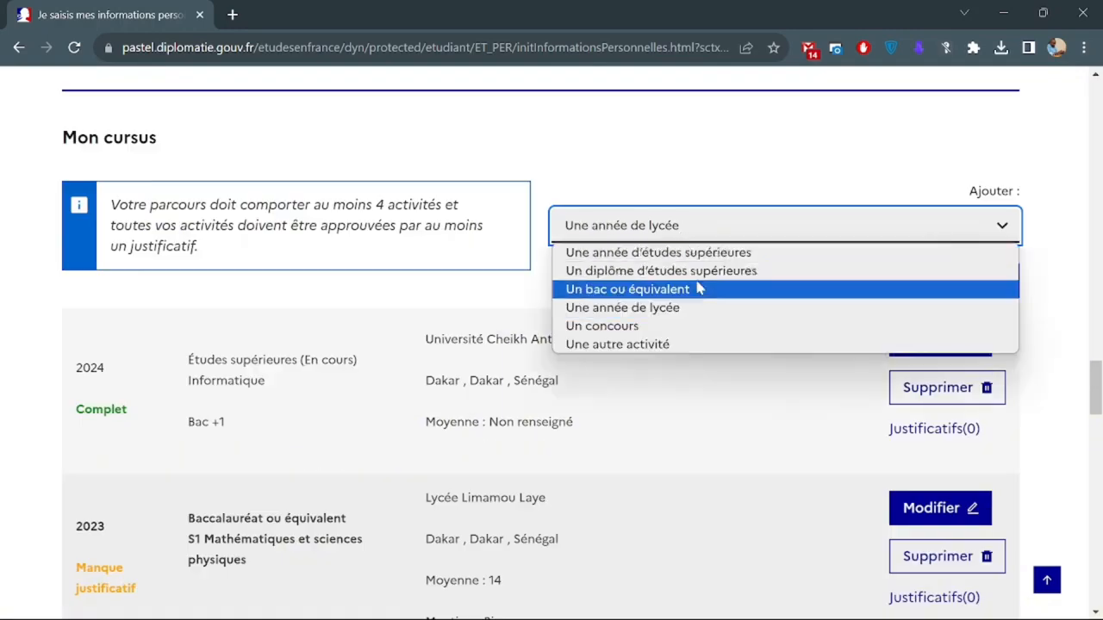
click(708, 316)
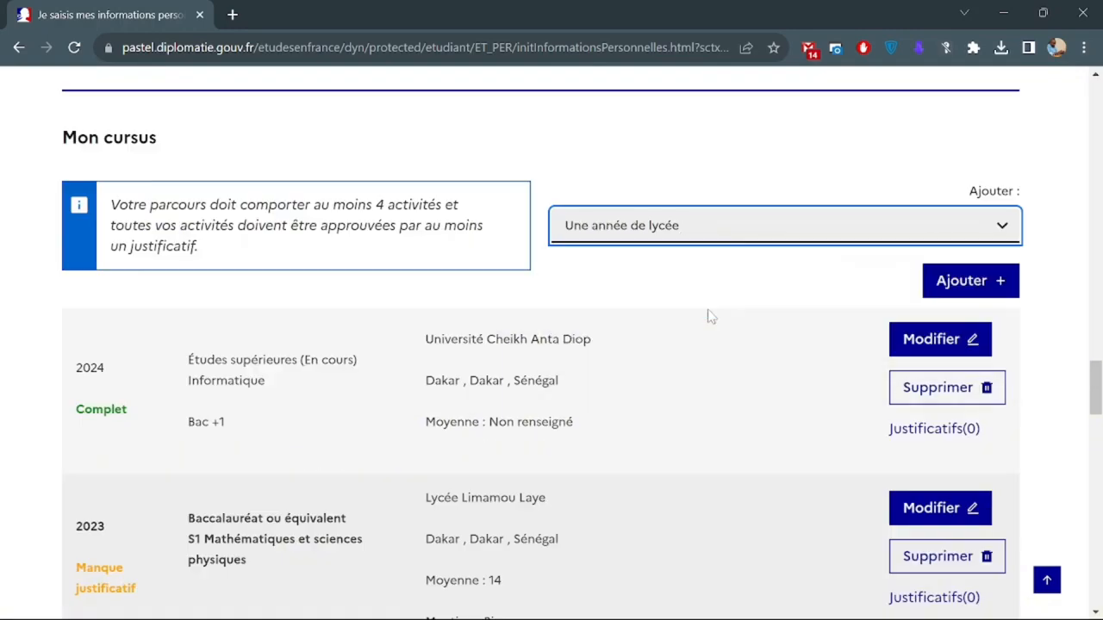
click(956, 291)
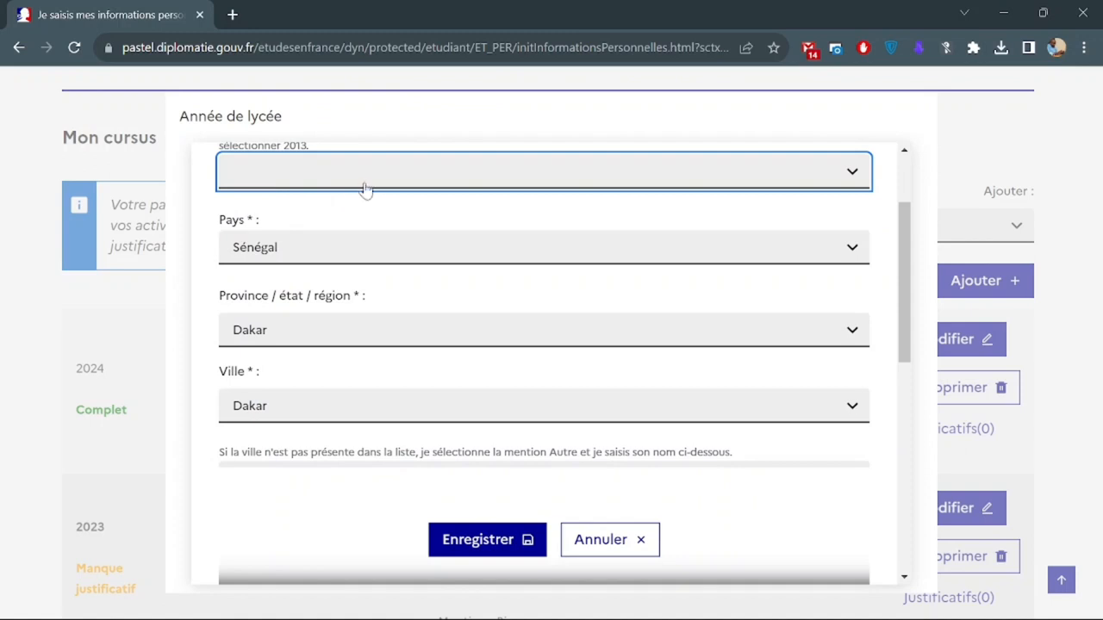
click(365, 189)
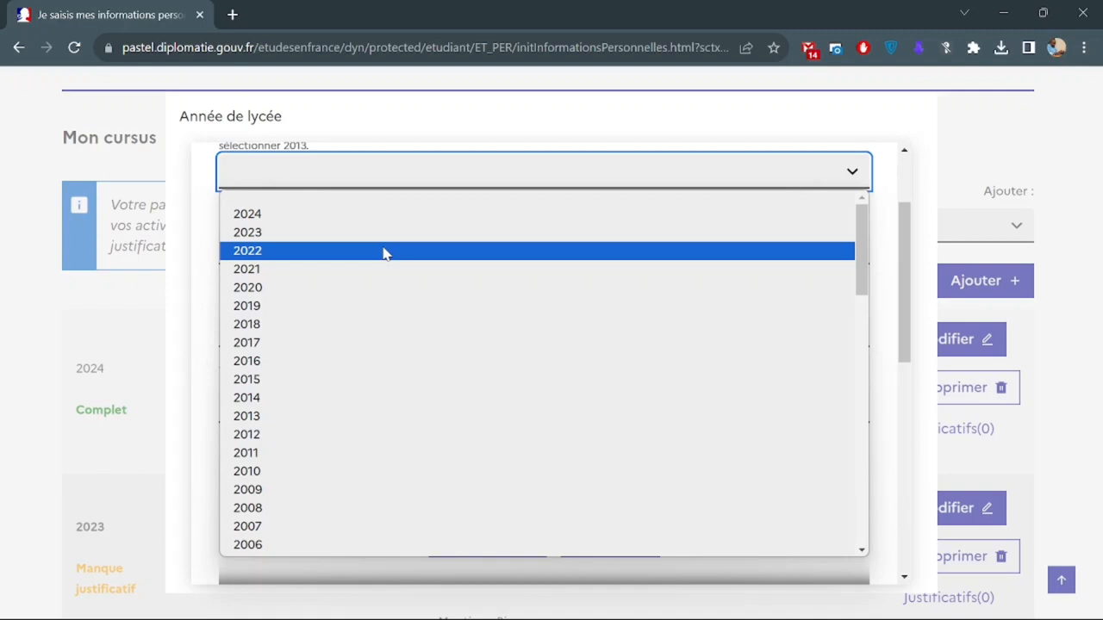
click(385, 252)
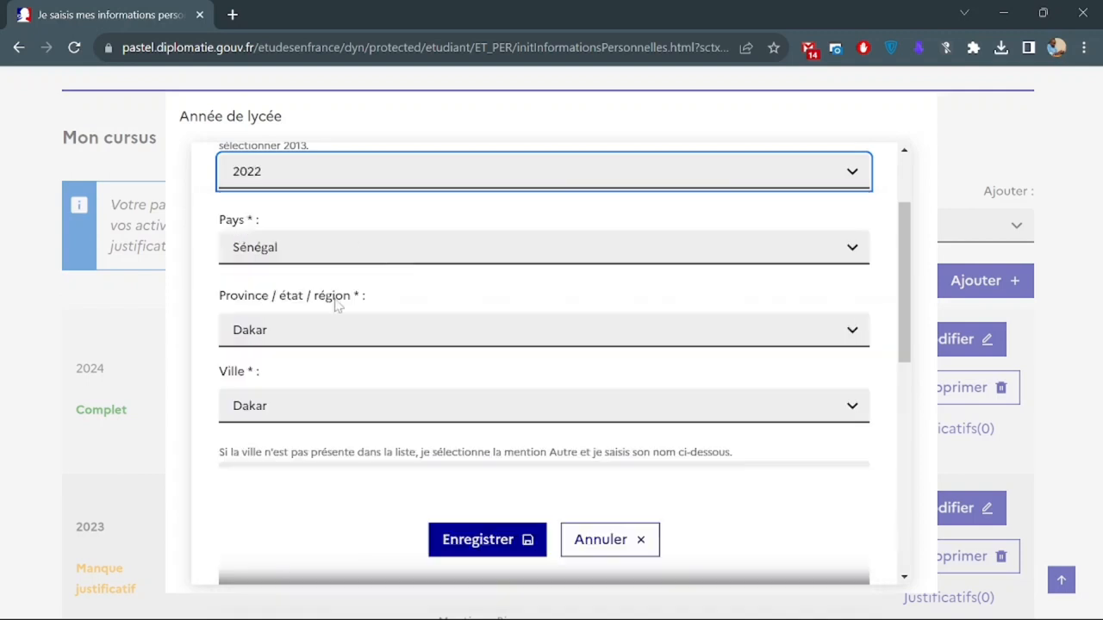
scroll(435, 295, down, 5)
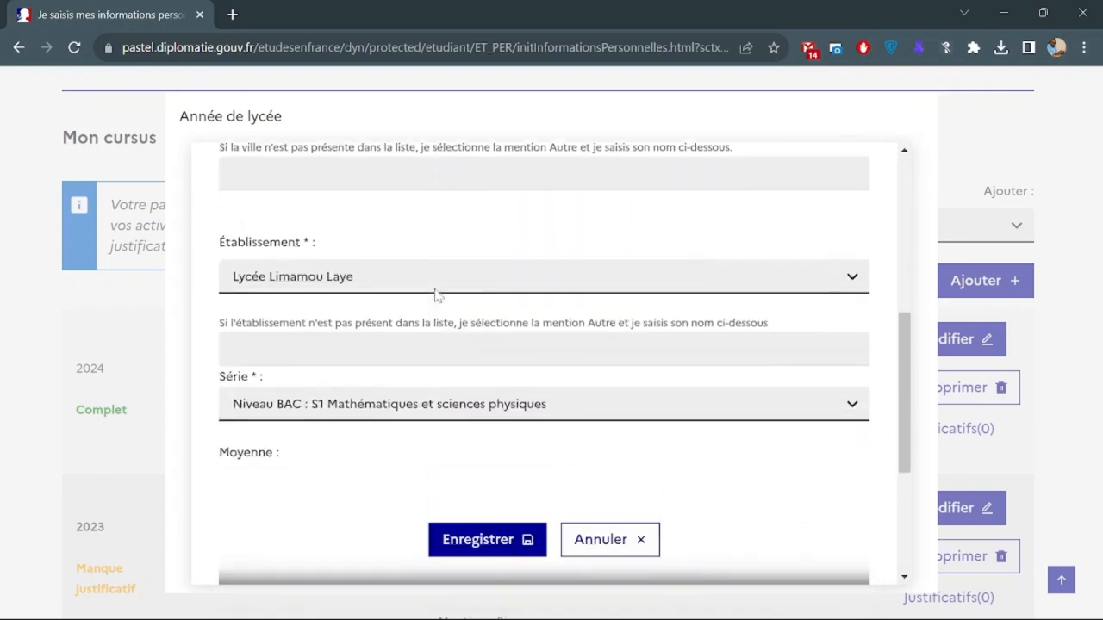
scroll(435, 296, down, 1)
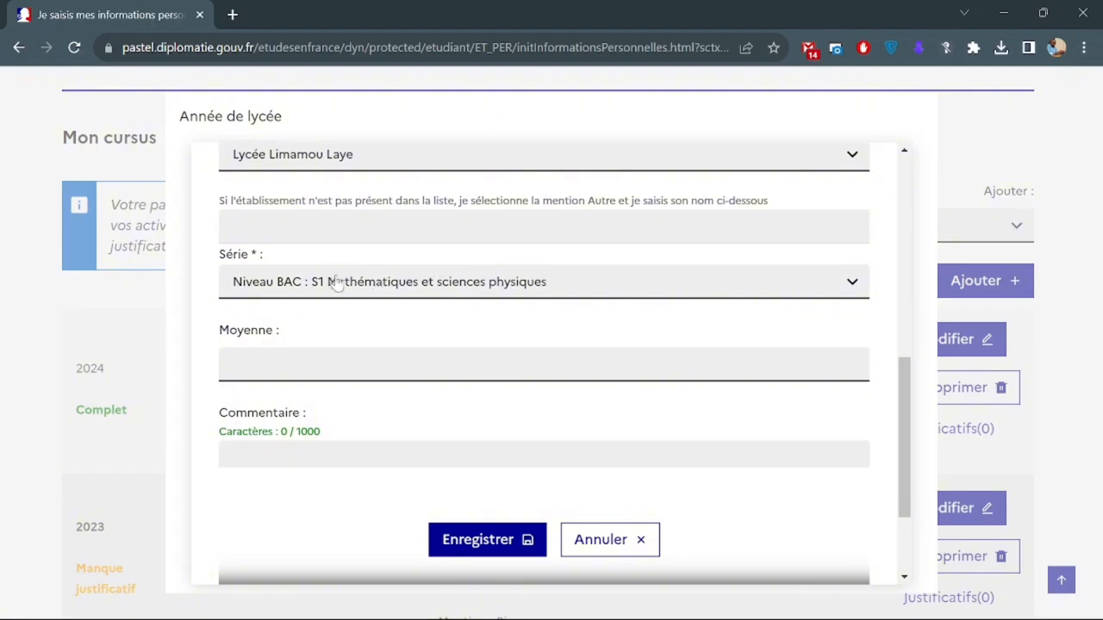
Set Série to Niveau BAC-1 : S1 Mathématiques et sciences physiques, average 11,6, and save.
click(343, 287)
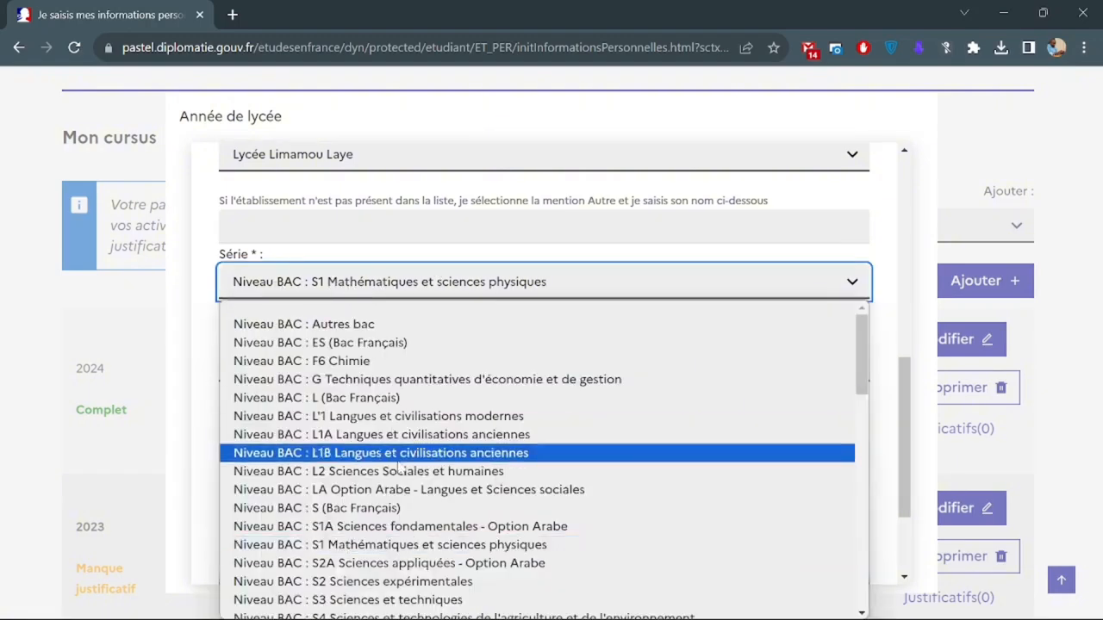
scroll(399, 472, down, 2)
scroll(399, 472, down, 5)
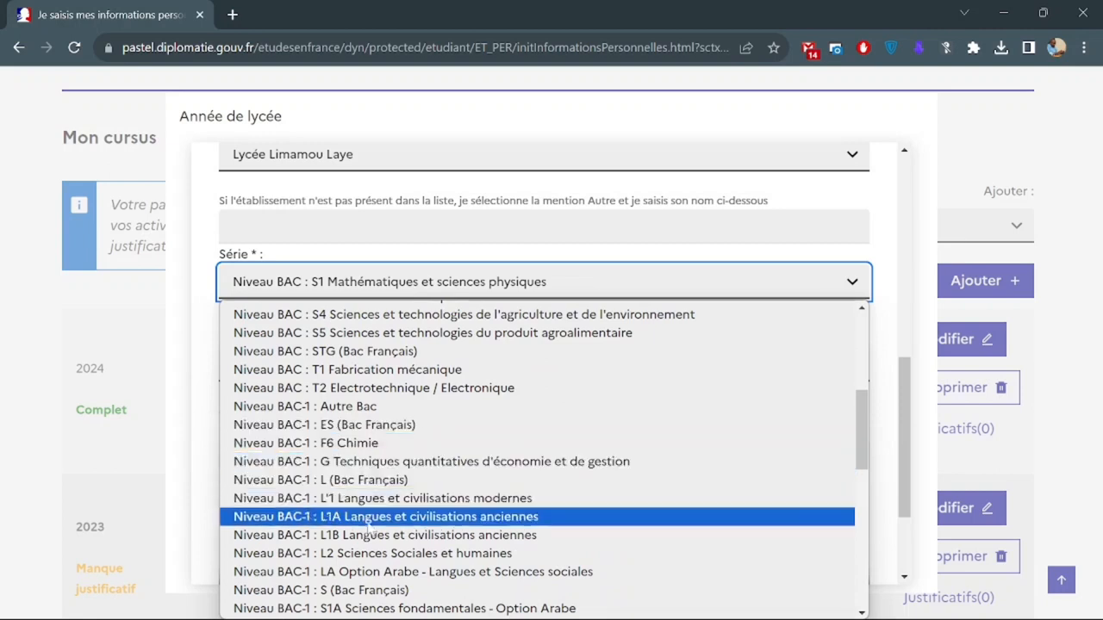
scroll(372, 531, down, 1)
scroll(372, 532, down, 2)
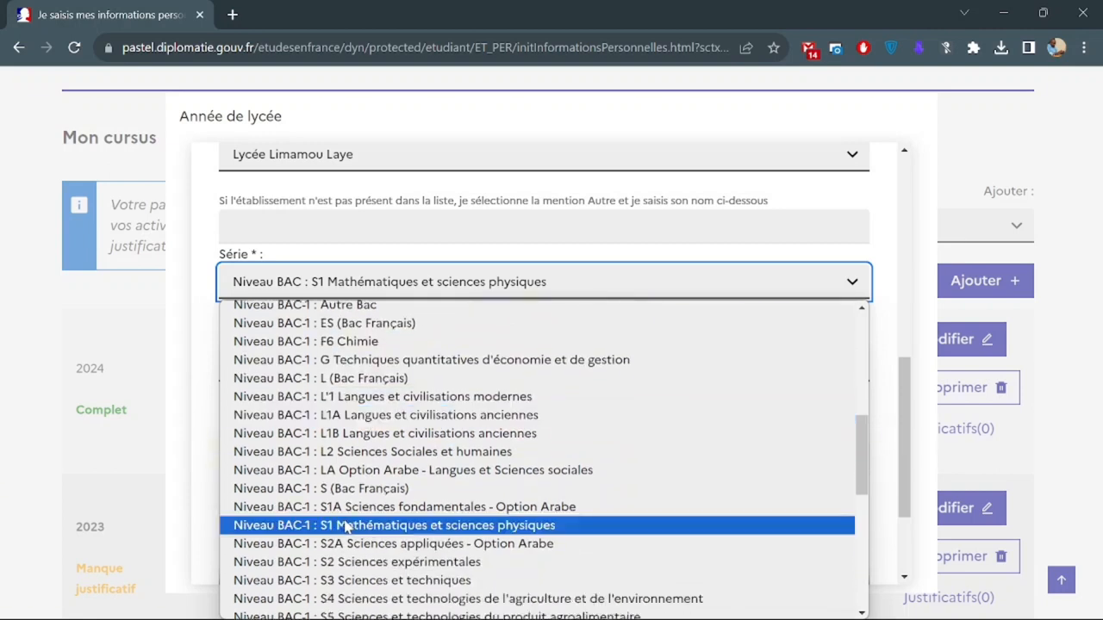
click(345, 525)
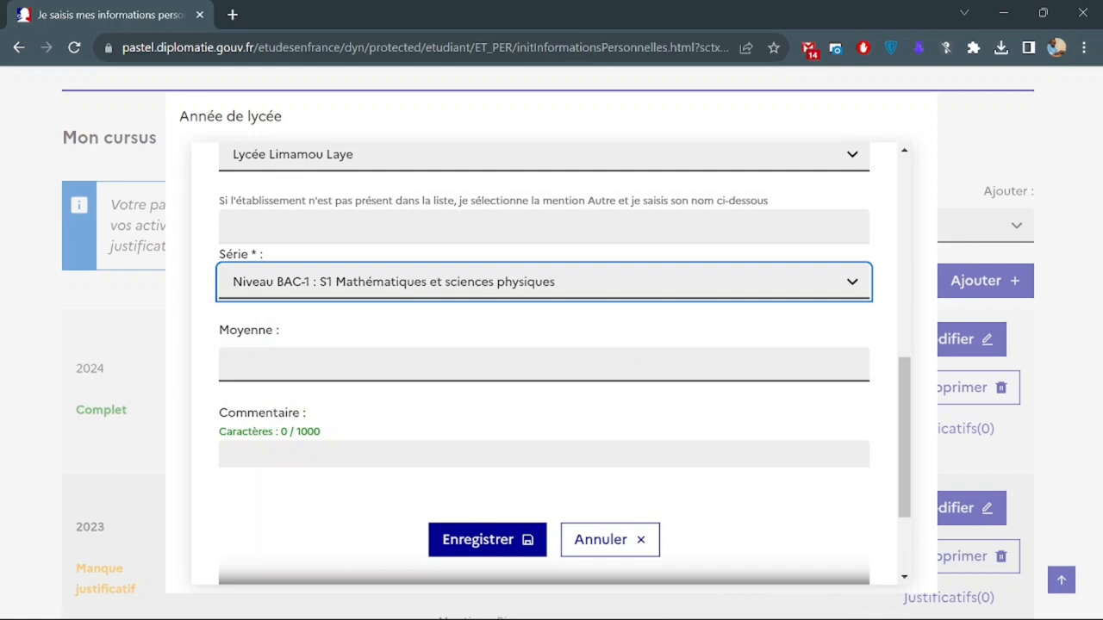
click(354, 366)
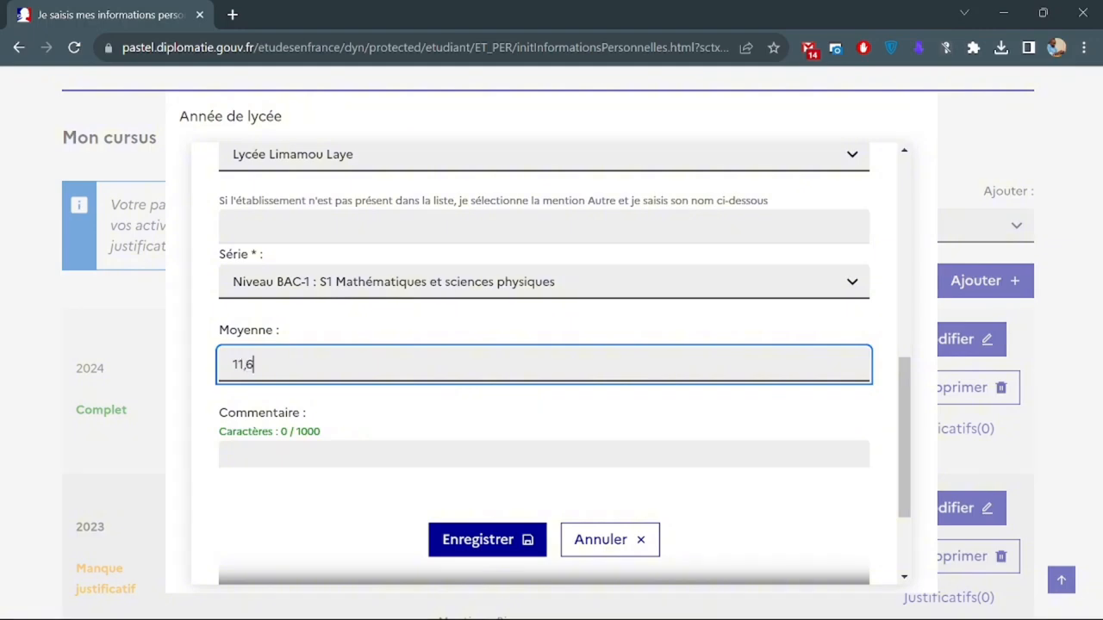
click(474, 540)
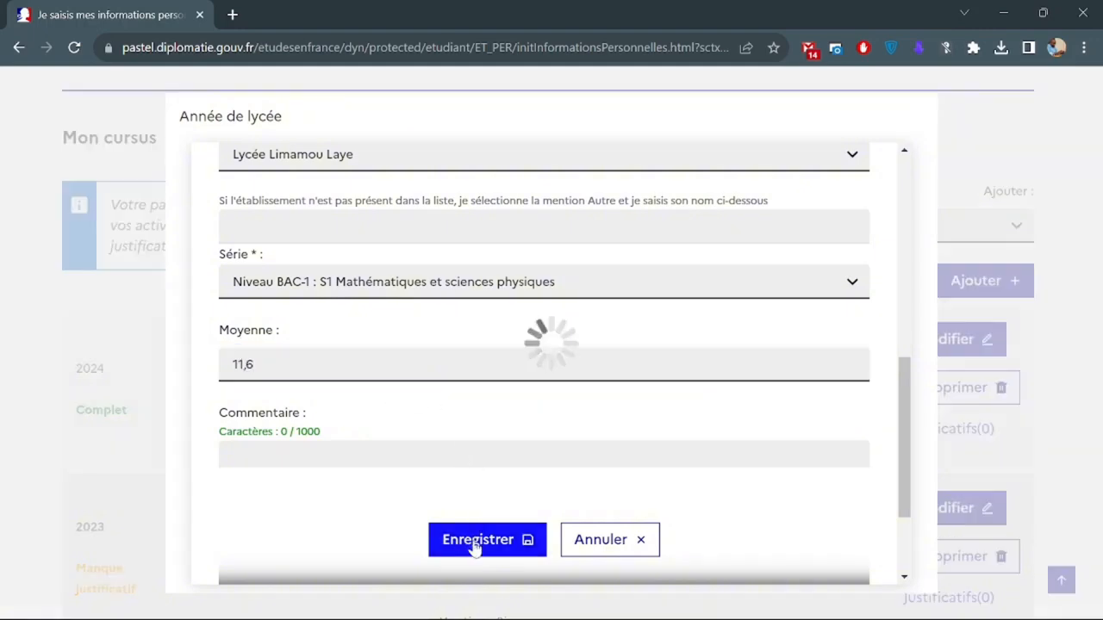
scroll(472, 446, down, 4)
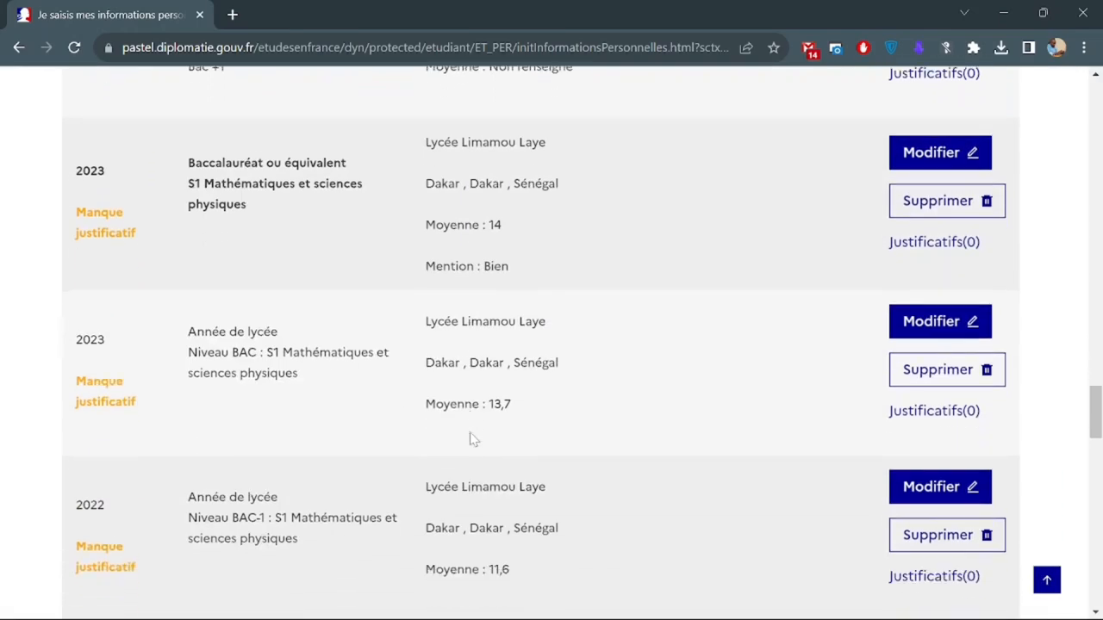
Start a new entry of type Une année de lycée from the Ajouter list.
scroll(245, 198, down, 2)
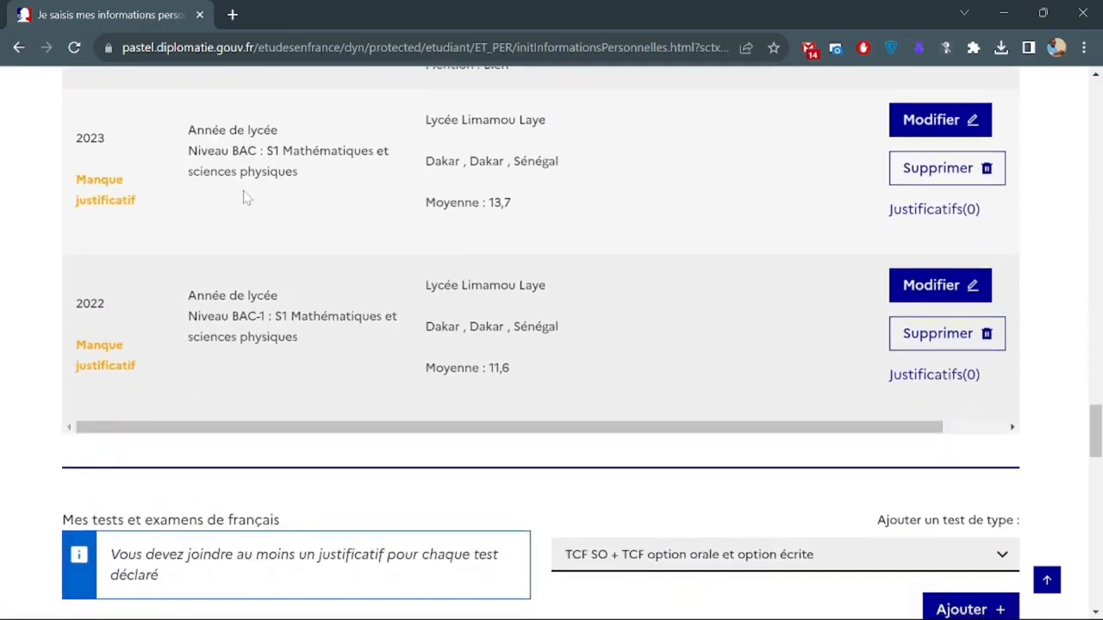
scroll(575, 233, up, 5)
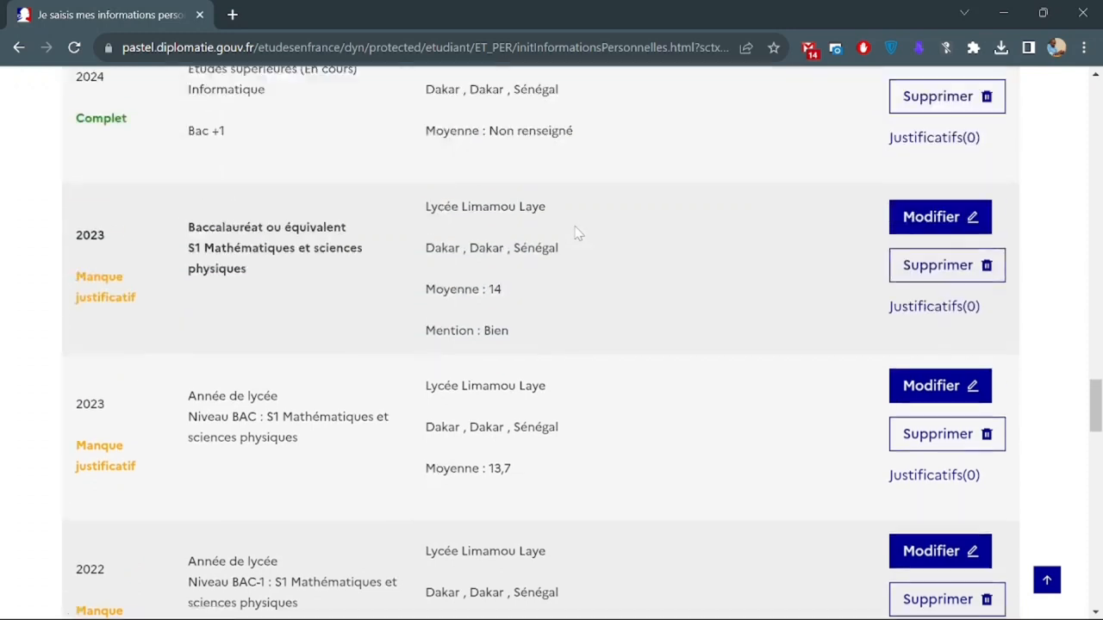
scroll(577, 232, up, 2)
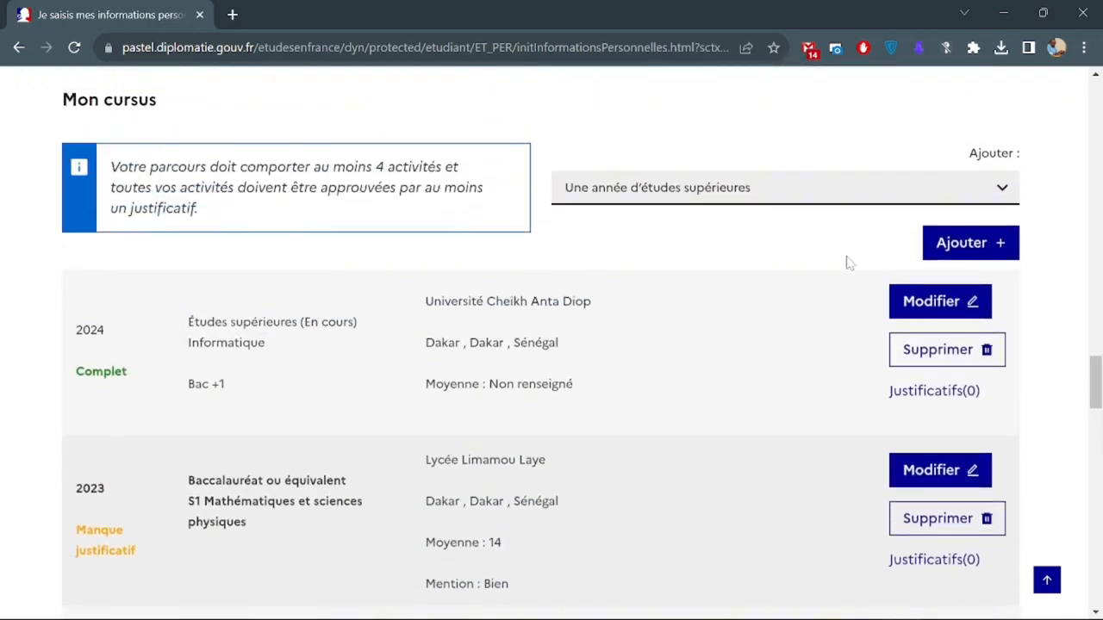
click(615, 197)
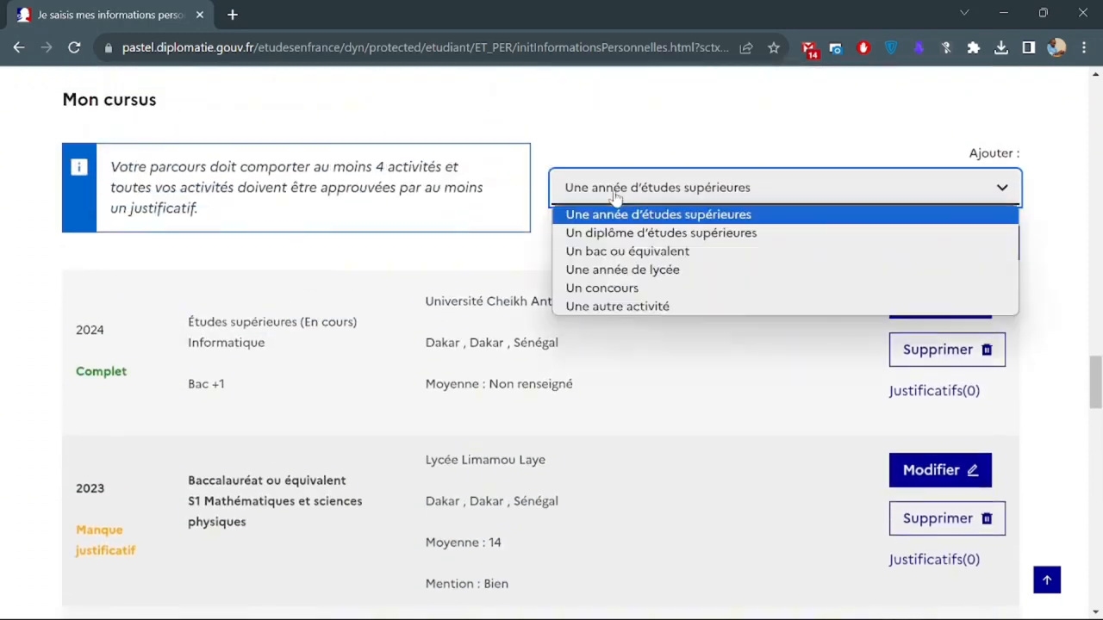
click(657, 272)
scroll(657, 274, down, 3)
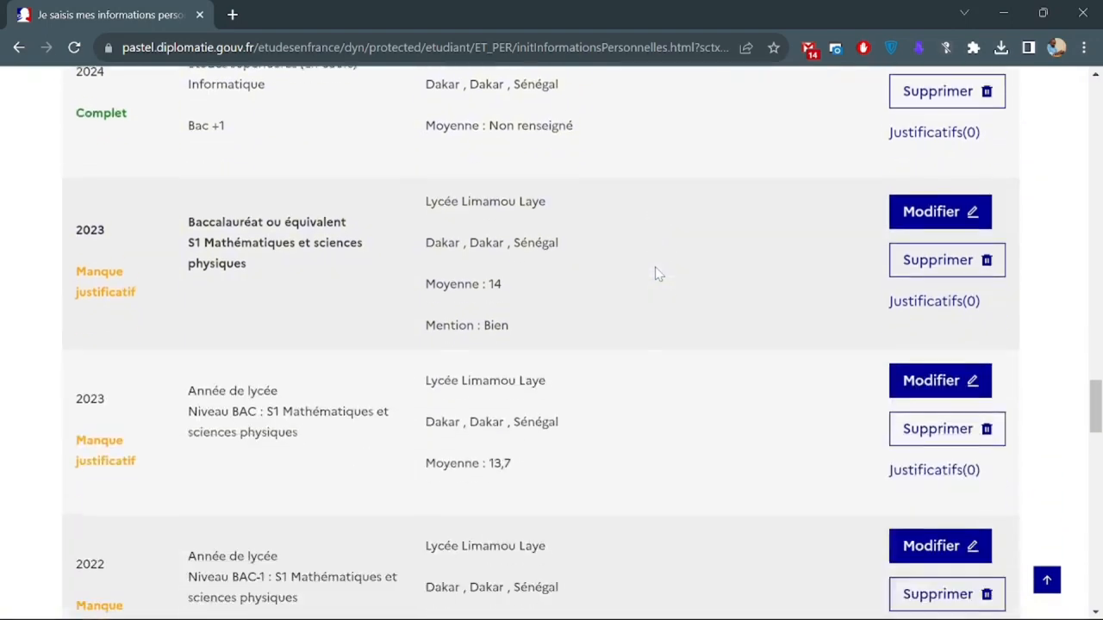
scroll(657, 274, up, 4)
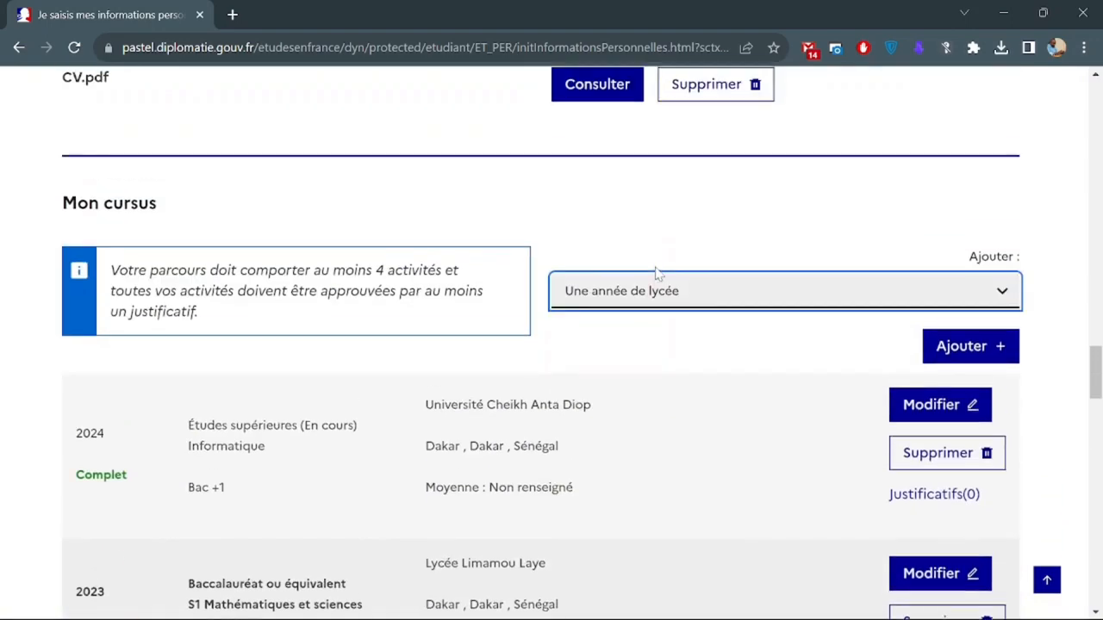
click(958, 349)
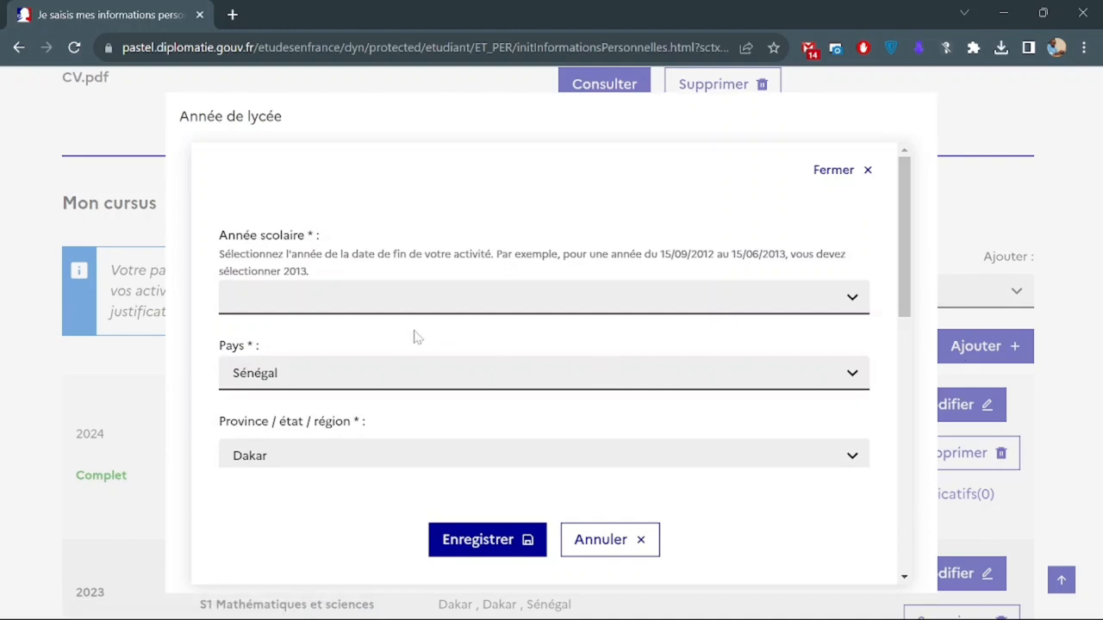
Save it with year 2021, Sénégal and série Niveau BAC-2 : S1 Mathématiques et sciences physiques.
click(335, 301)
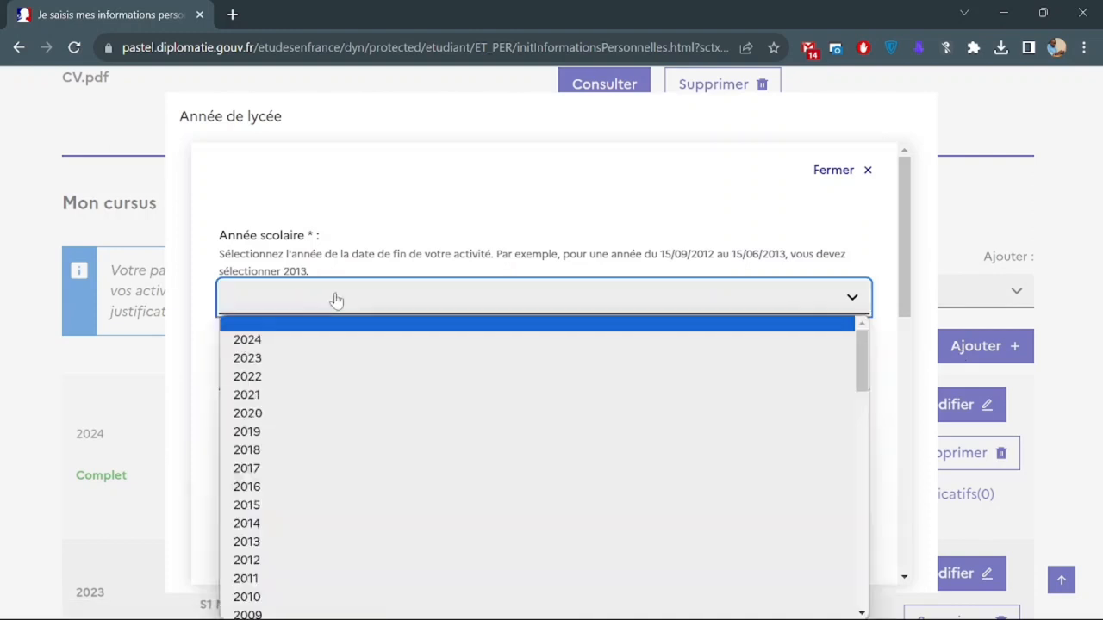
click(337, 397)
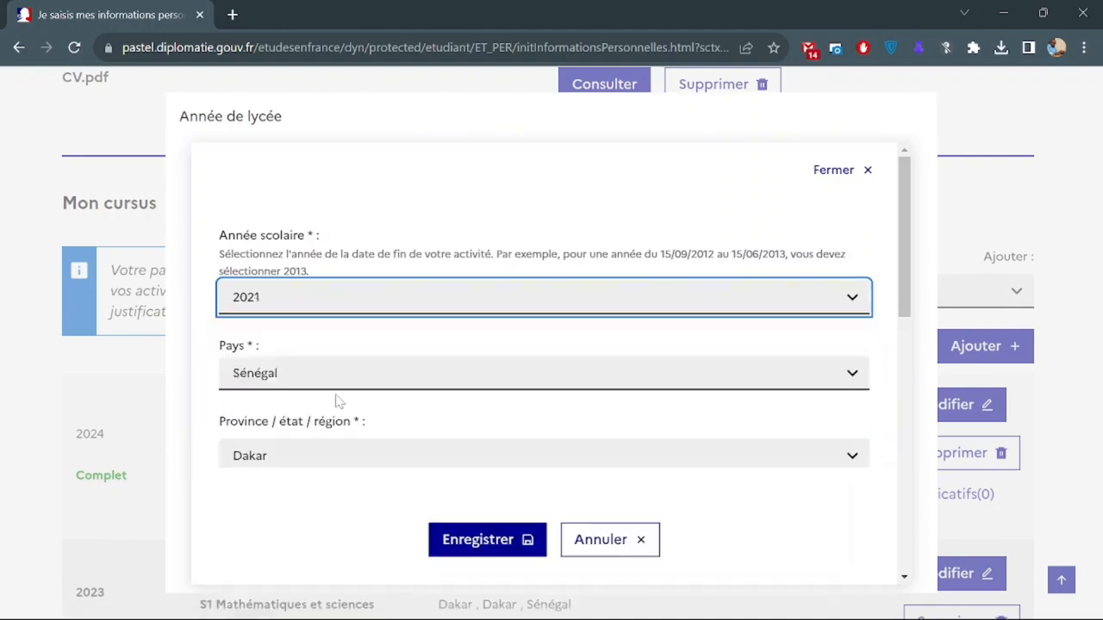
click(303, 379)
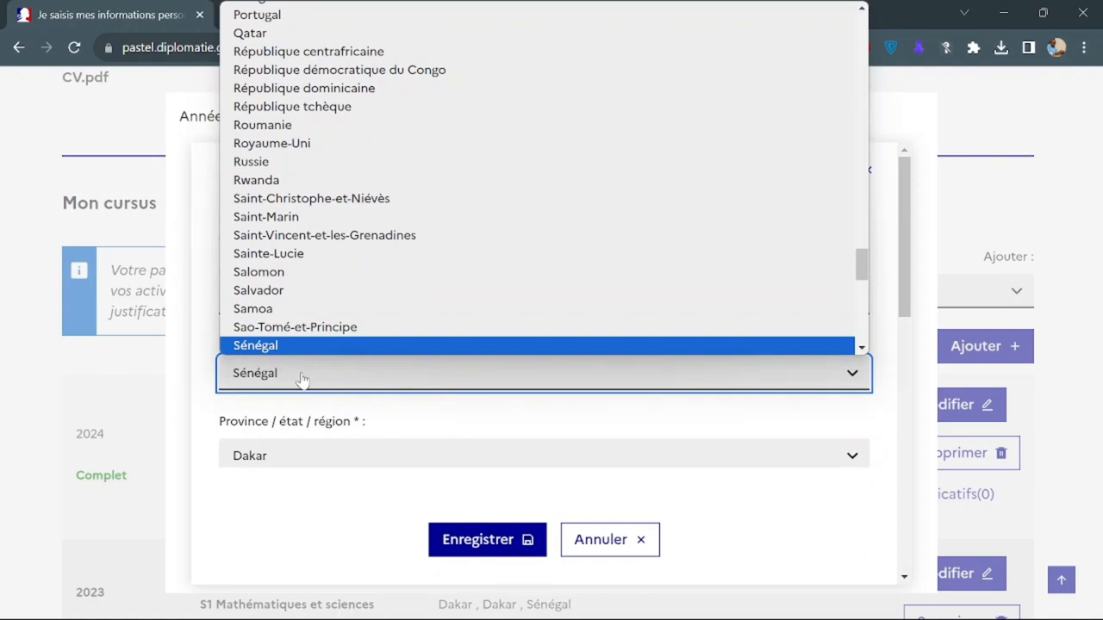
click(304, 379)
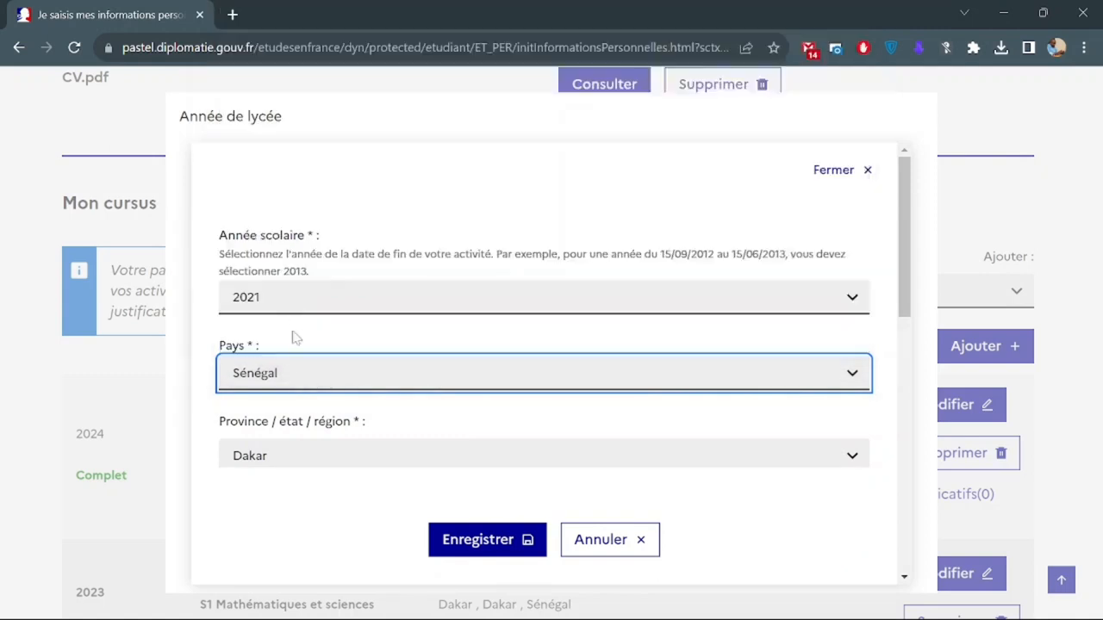
scroll(314, 390, down, 6)
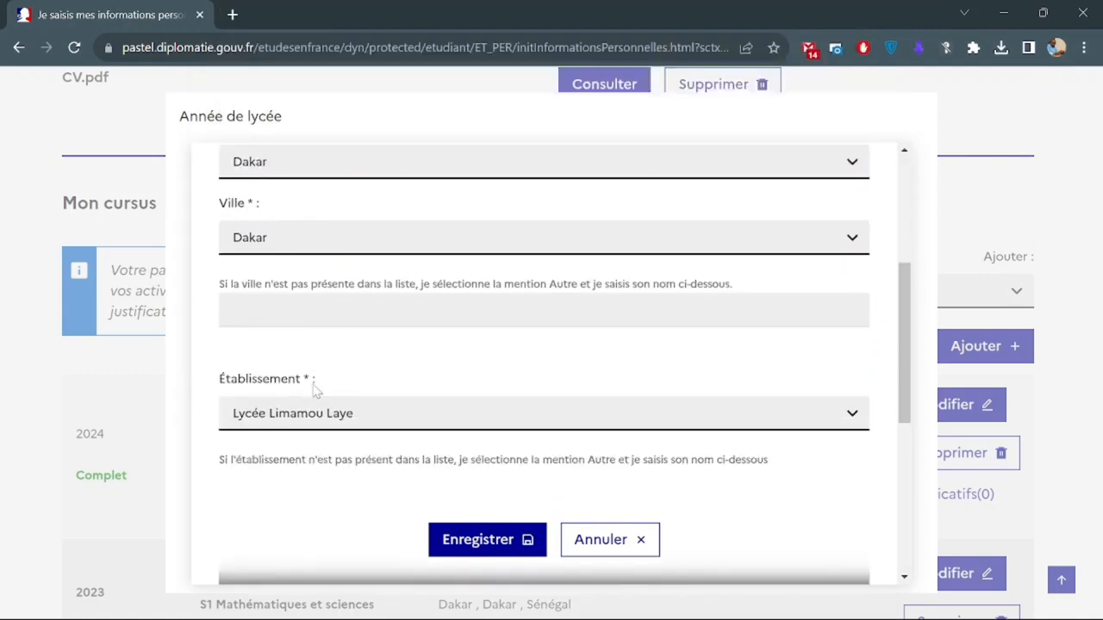
scroll(314, 390, down, 1)
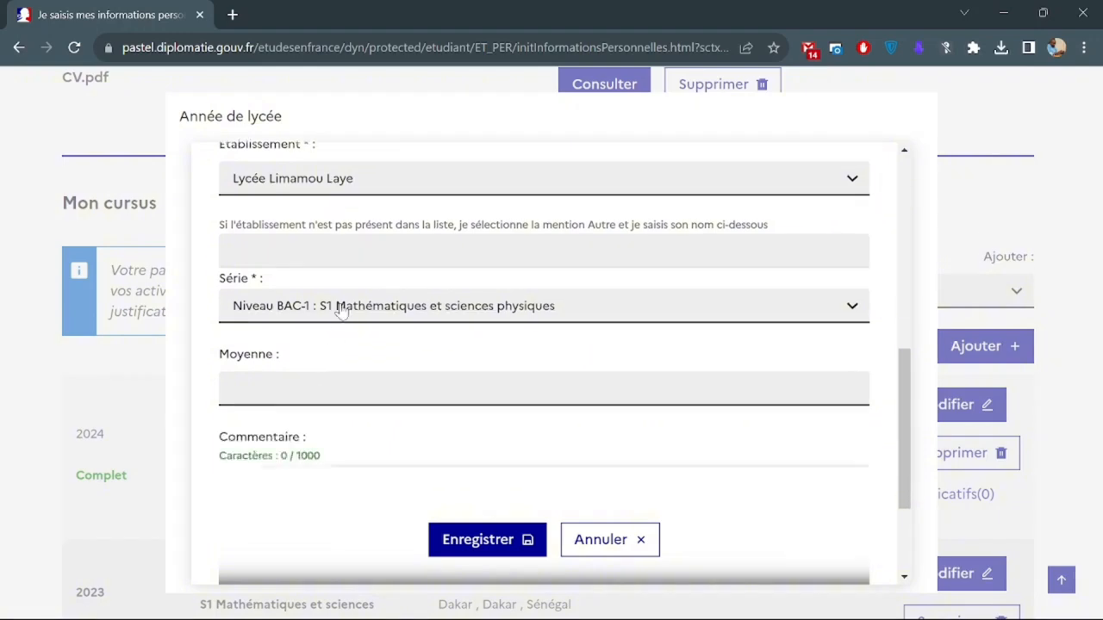
click(343, 306)
scroll(355, 448, down, 6)
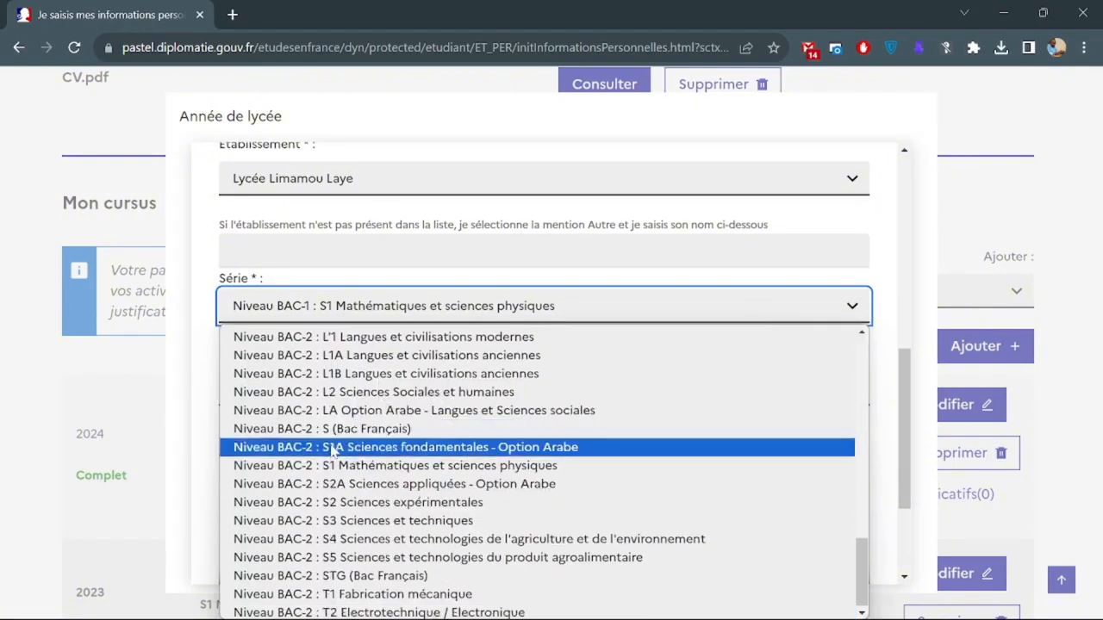
click(392, 472)
scroll(389, 472, down, 3)
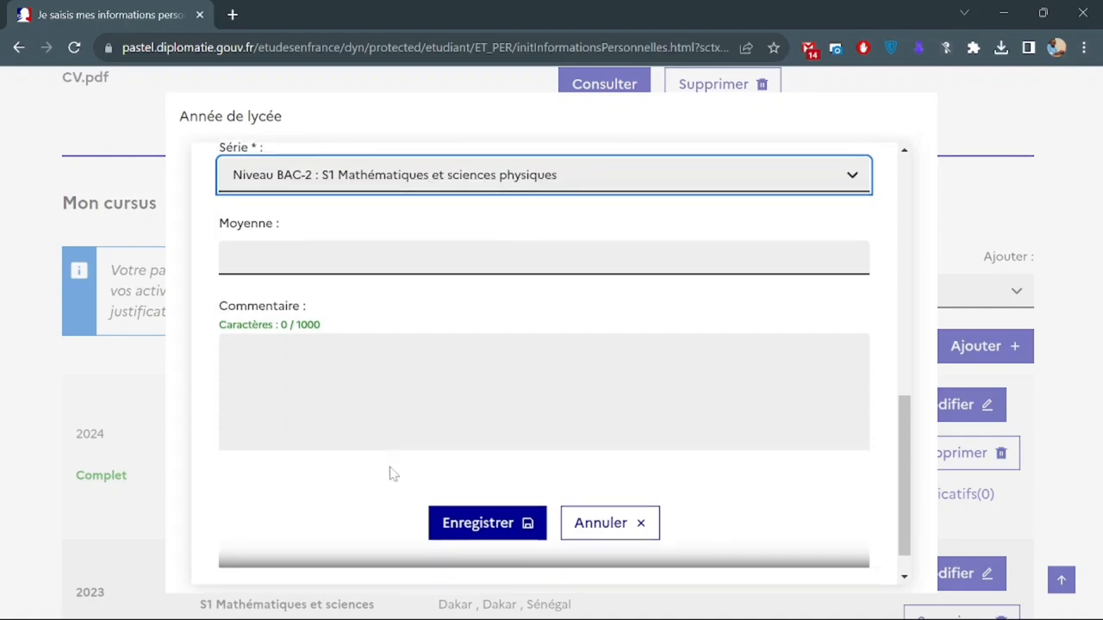
click(470, 520)
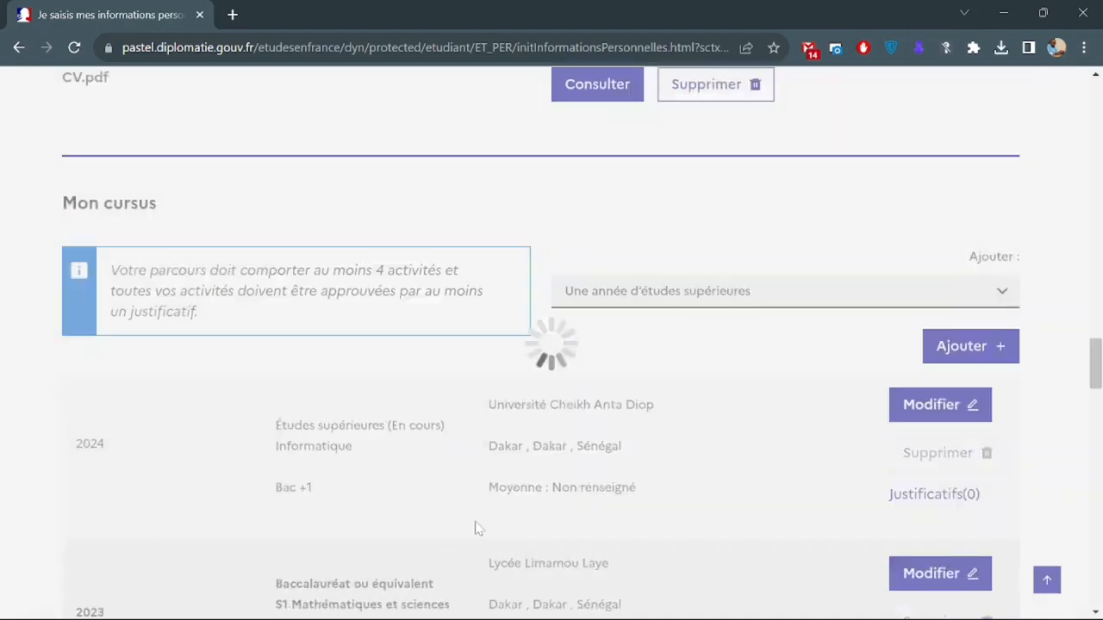
scroll(477, 527, down, 5)
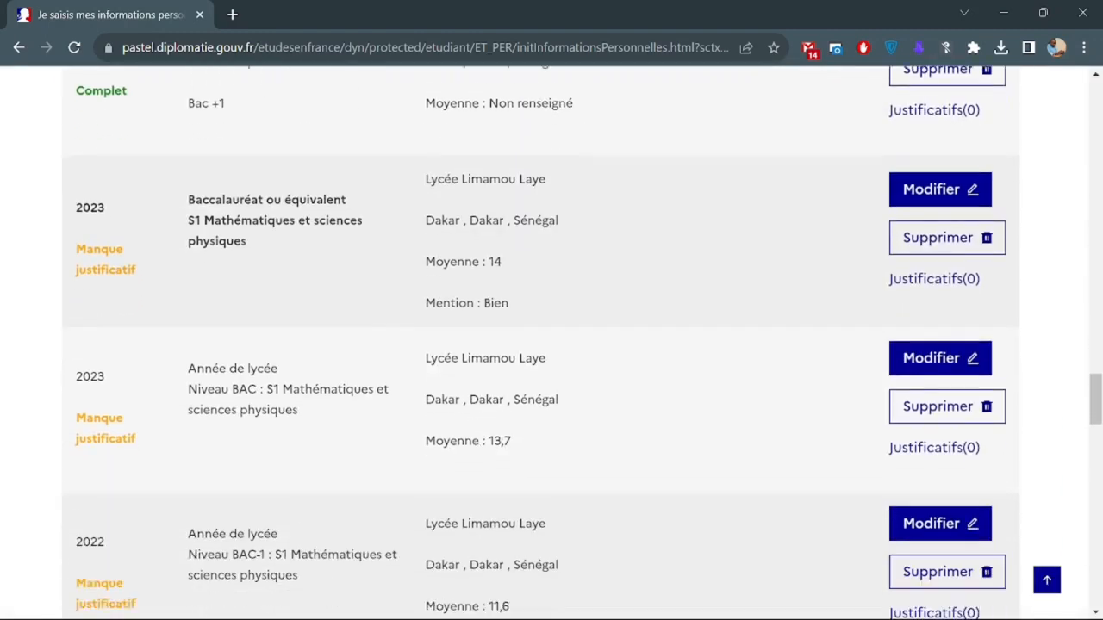
scroll(412, 386, down, 5)
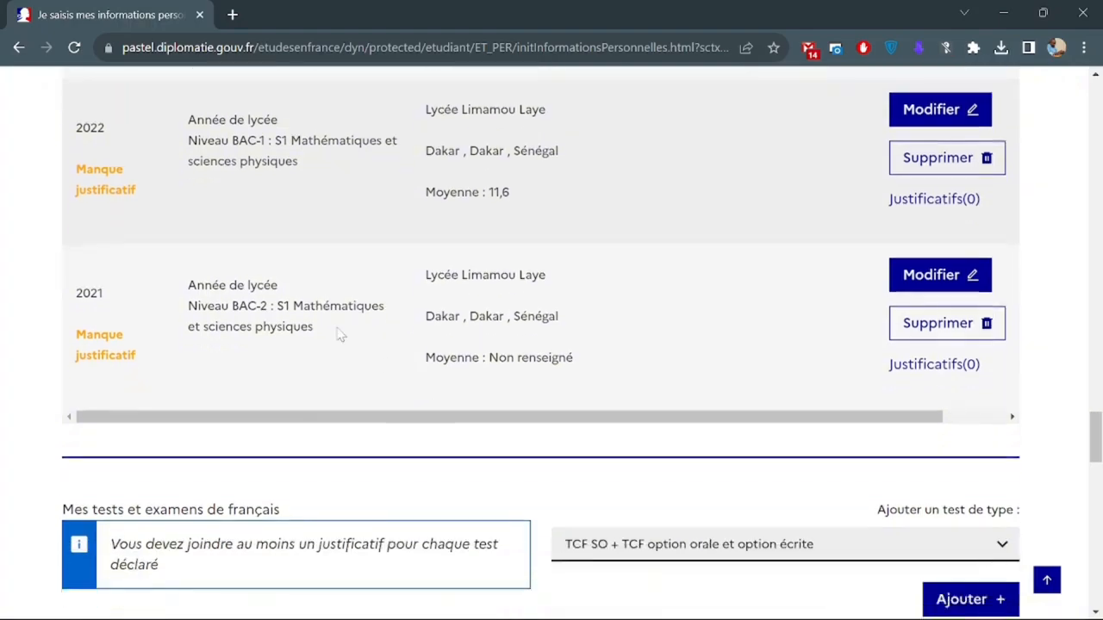
scroll(337, 338, up, 2)
scroll(337, 334, up, 4)
scroll(340, 336, down, 5)
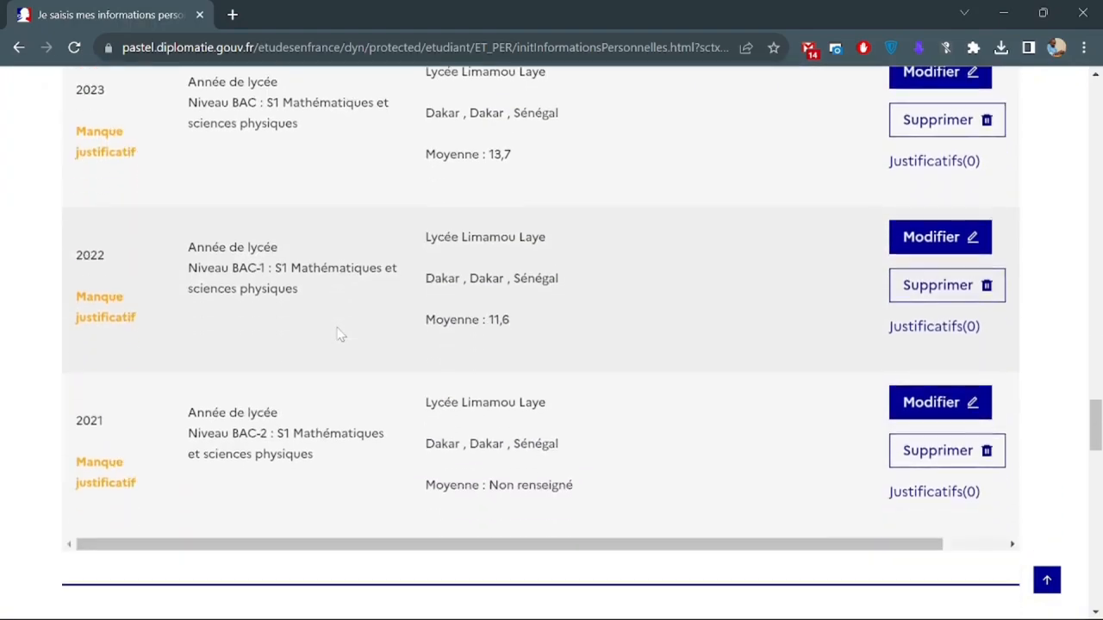
scroll(339, 334, up, 6)
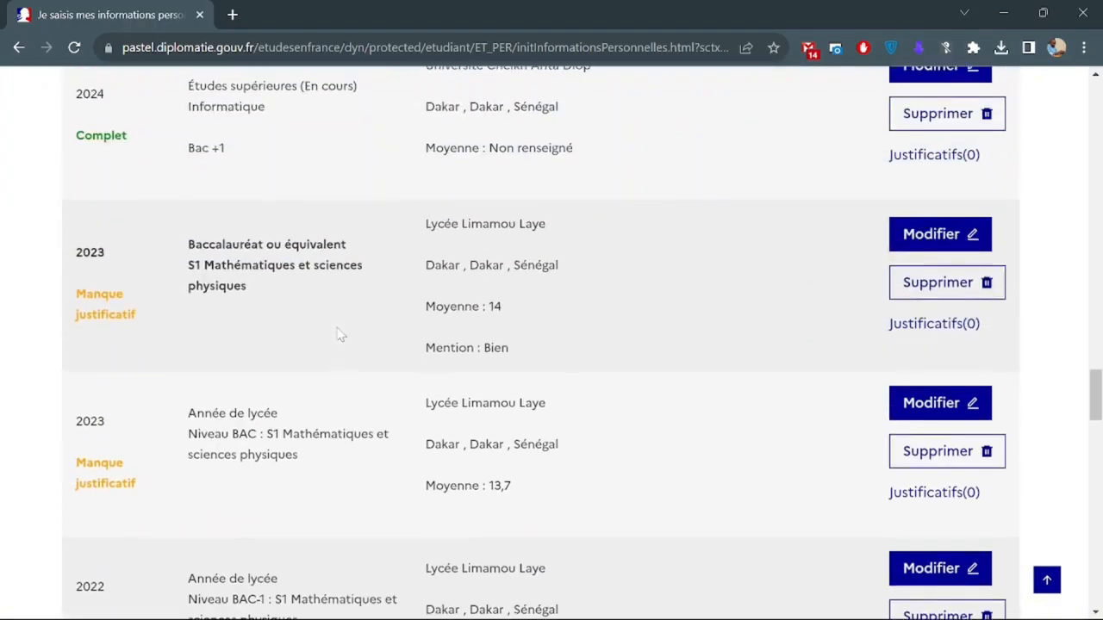
scroll(338, 333, up, 1)
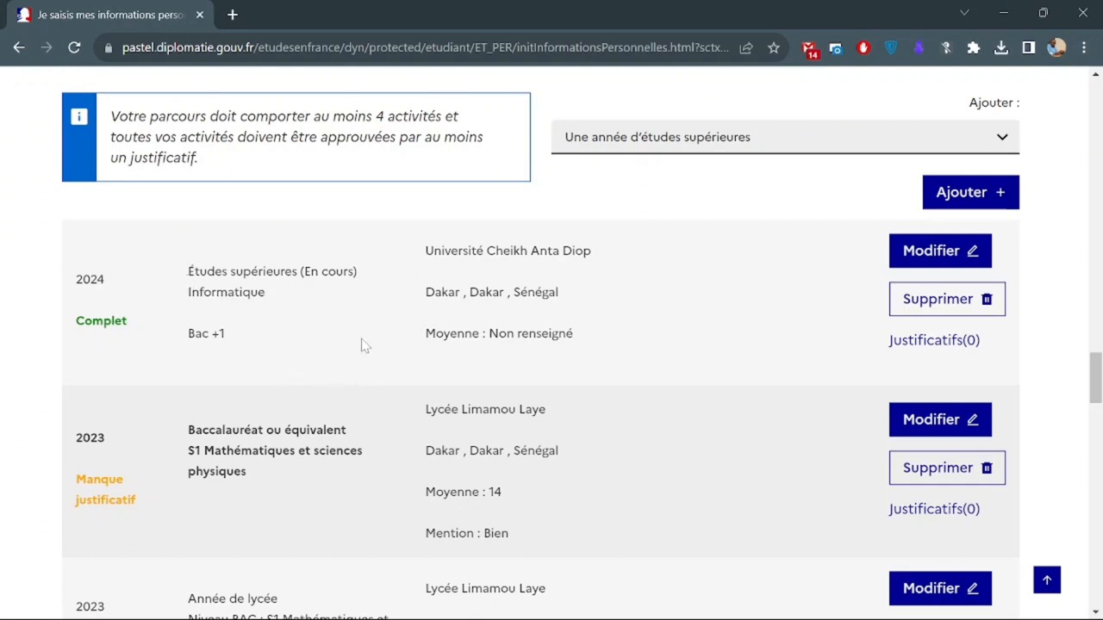
scroll(146, 355, up, 1)
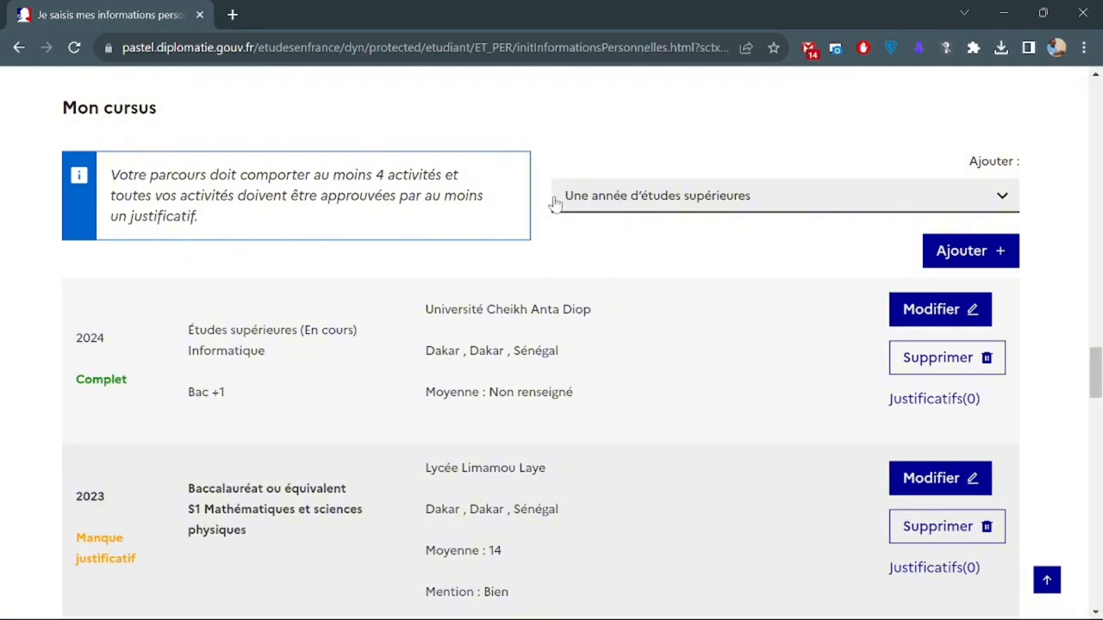
Reopen the activity type list and leave Une année d'études supérieures selected.
click(597, 201)
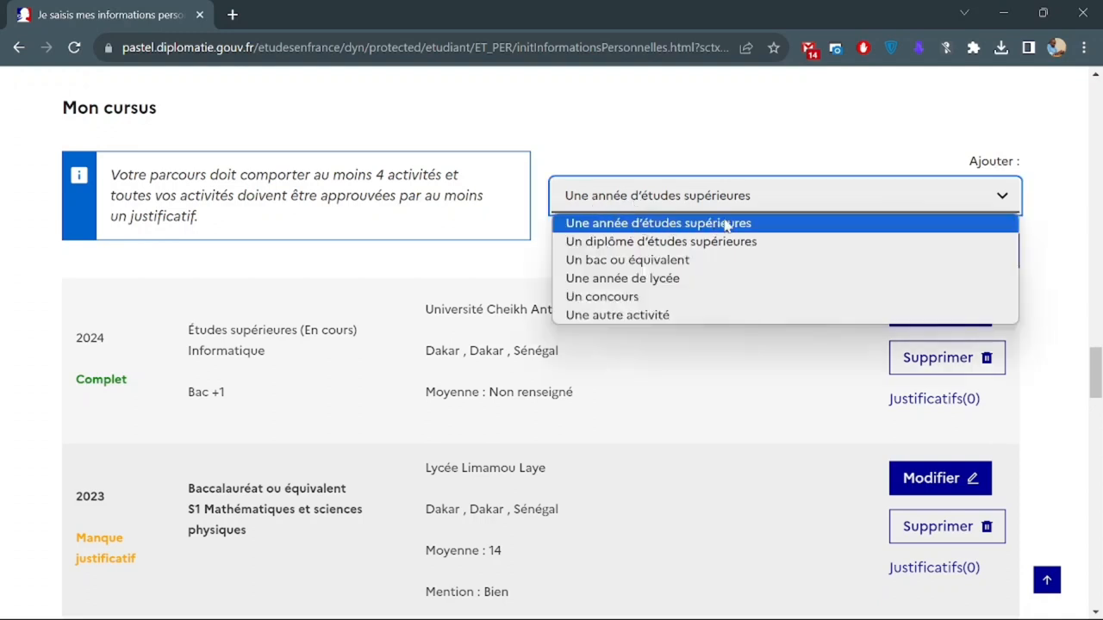
click(870, 195)
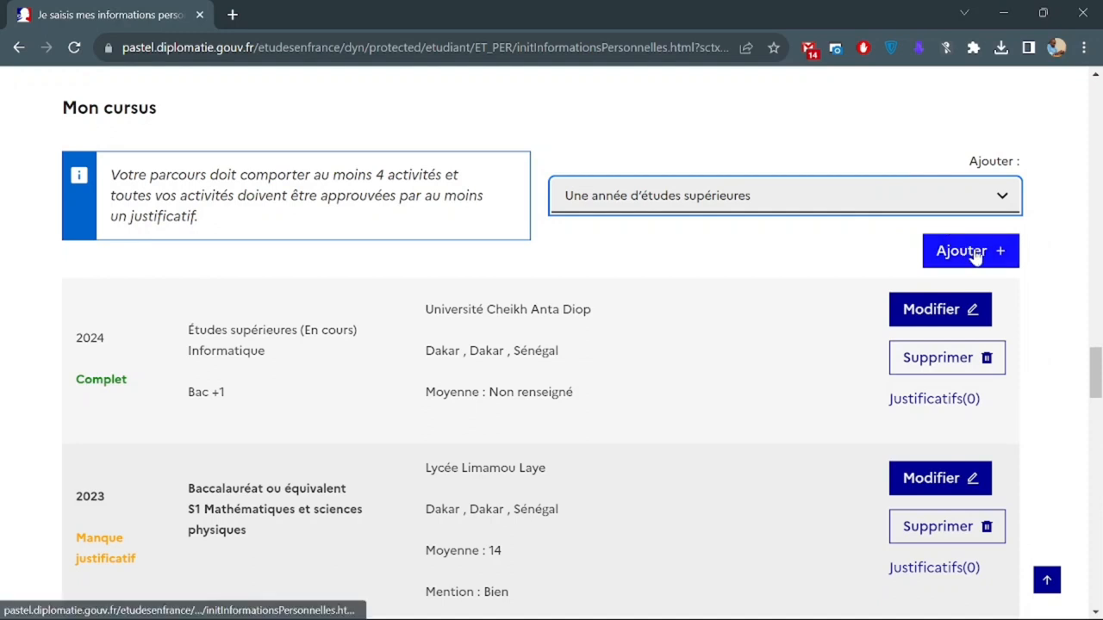
click(602, 200)
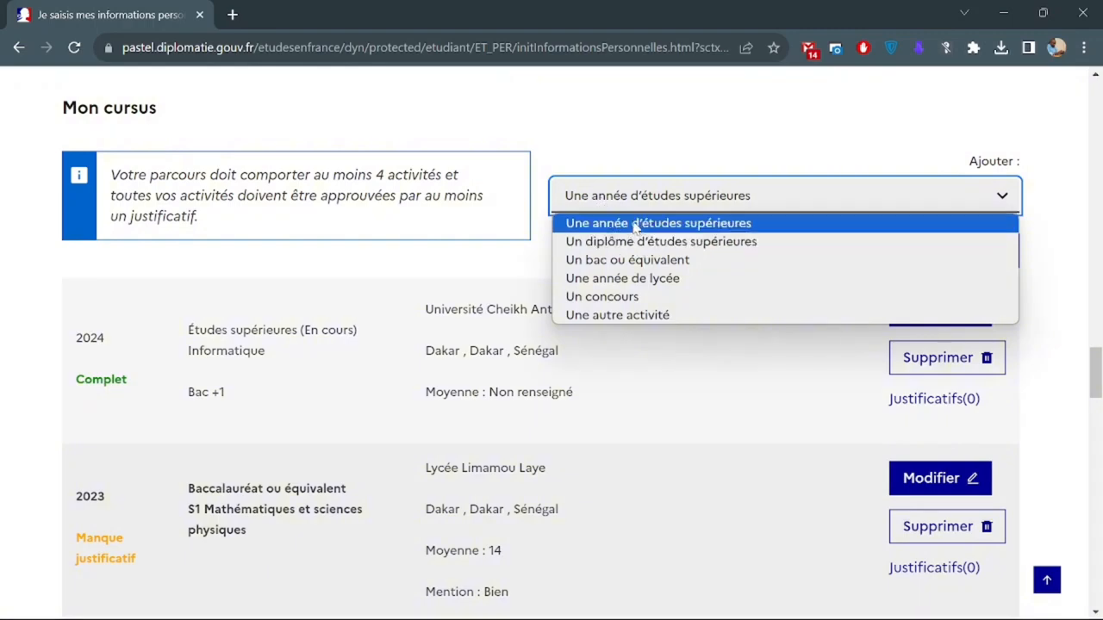
click(611, 198)
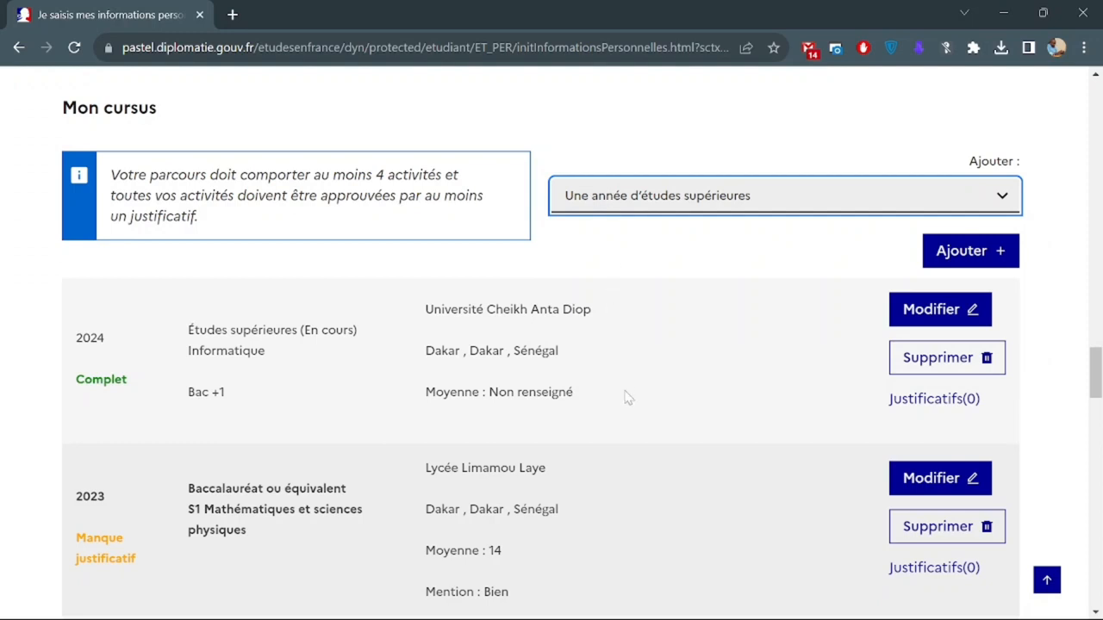
Highlight the 2023 Baccalauréat year and its Manque justificatif status.
scroll(628, 398, down, 2)
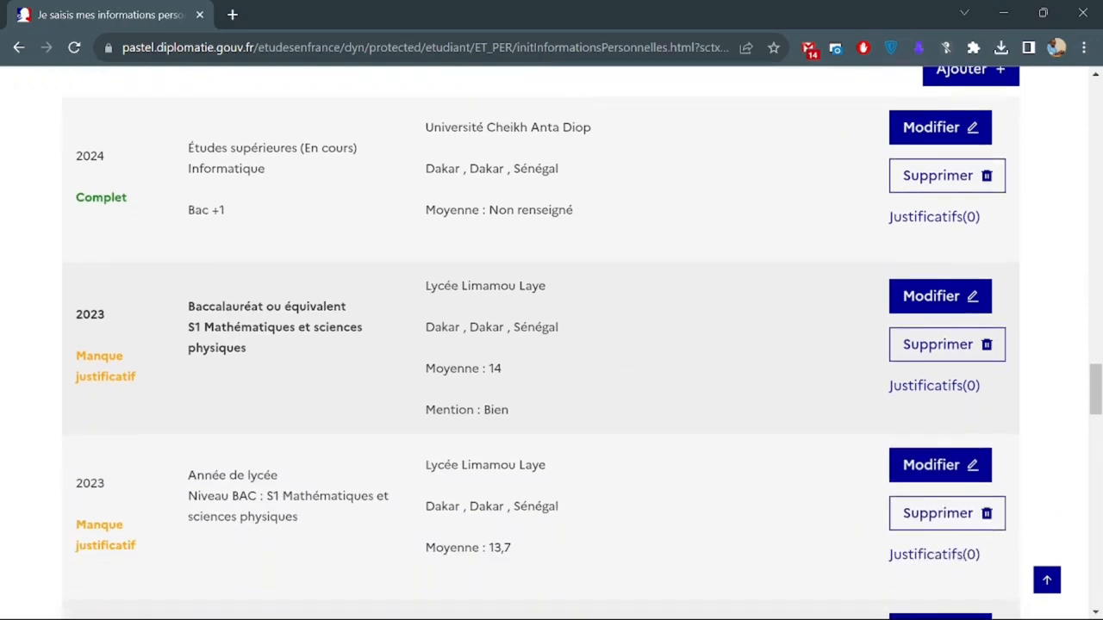
double_click(90, 314)
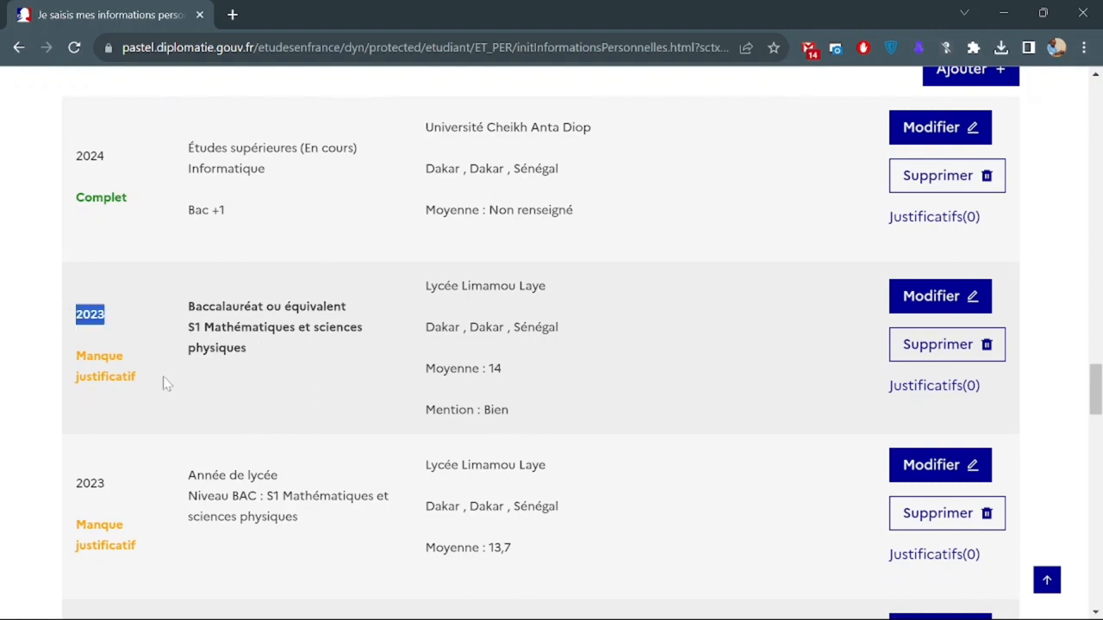
drag(76, 354, 136, 381)
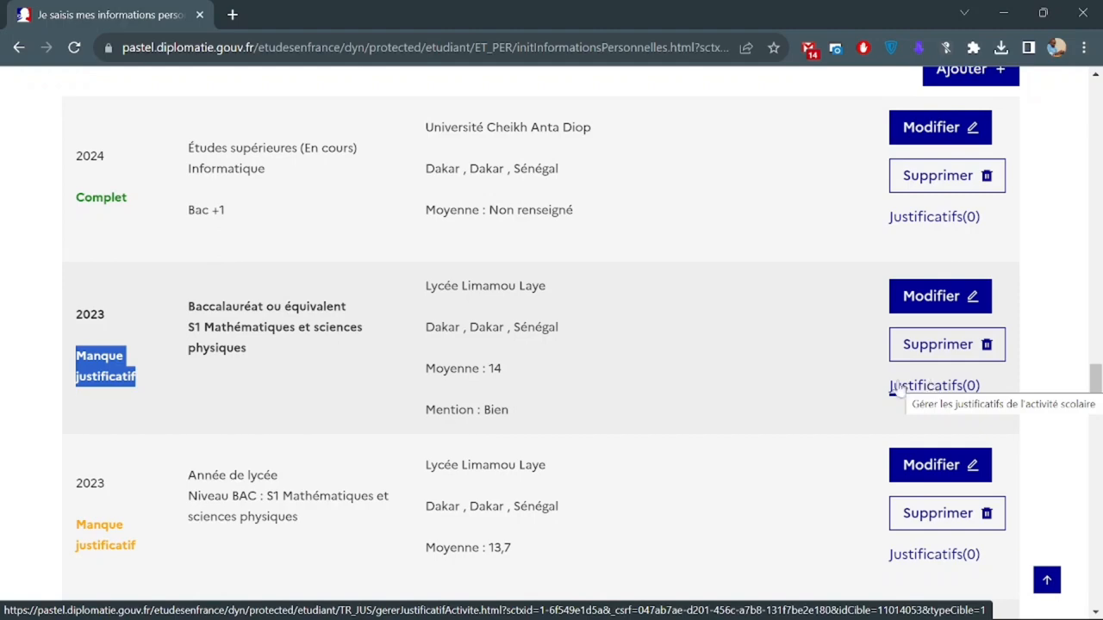
Upload Releve Bac.pdf as a justificatif for the 2023 Baccalauréat entry.
click(932, 388)
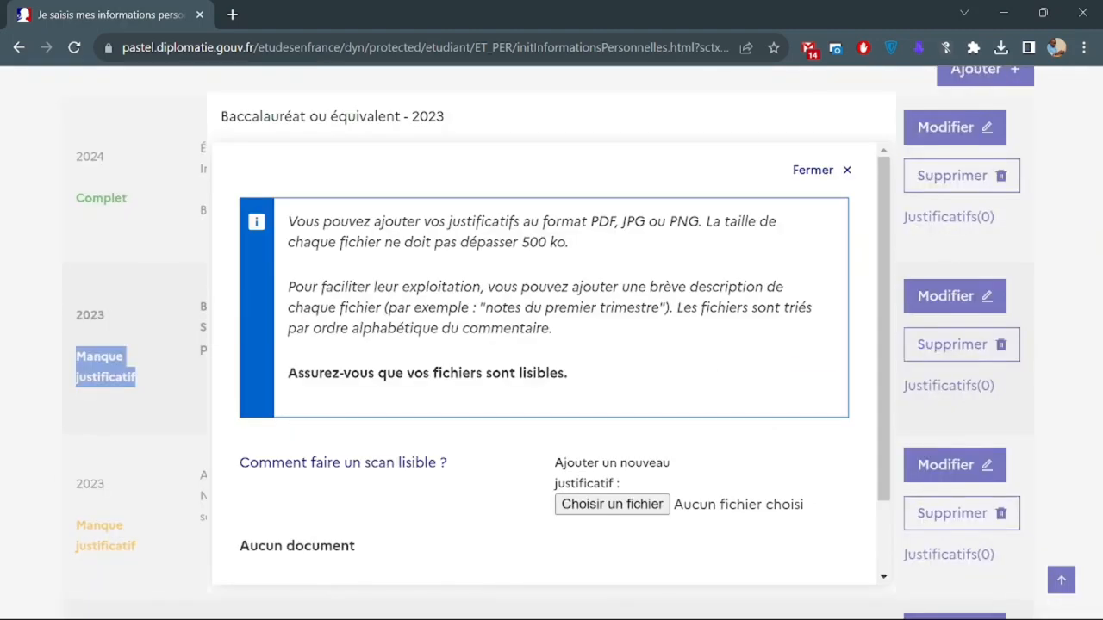
scroll(591, 416, down, 2)
click(591, 417)
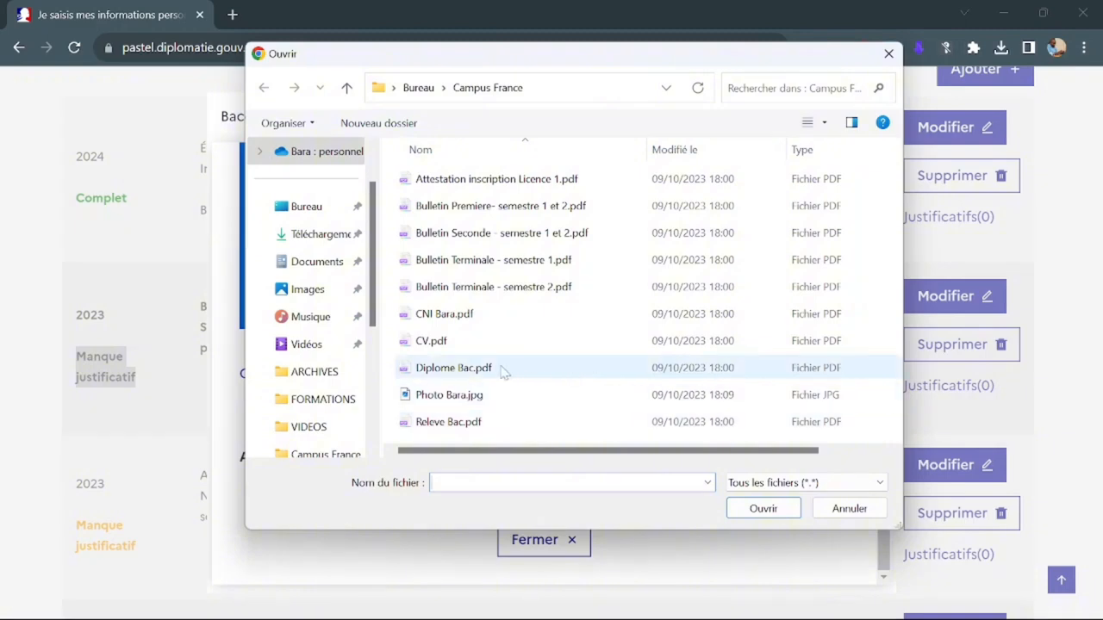
click(504, 370)
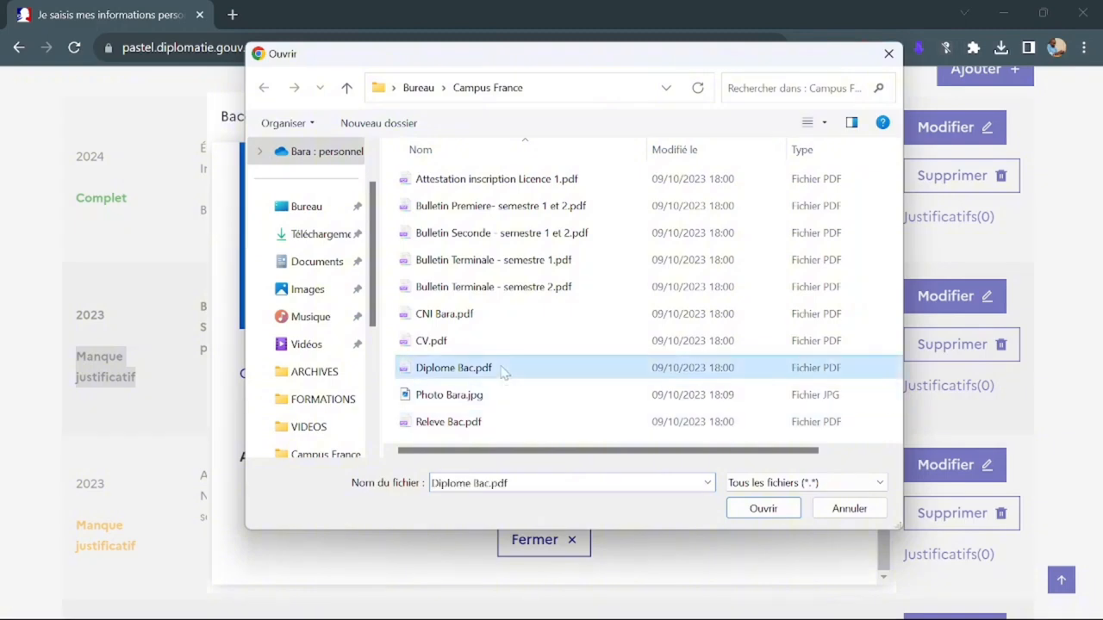
click(506, 424)
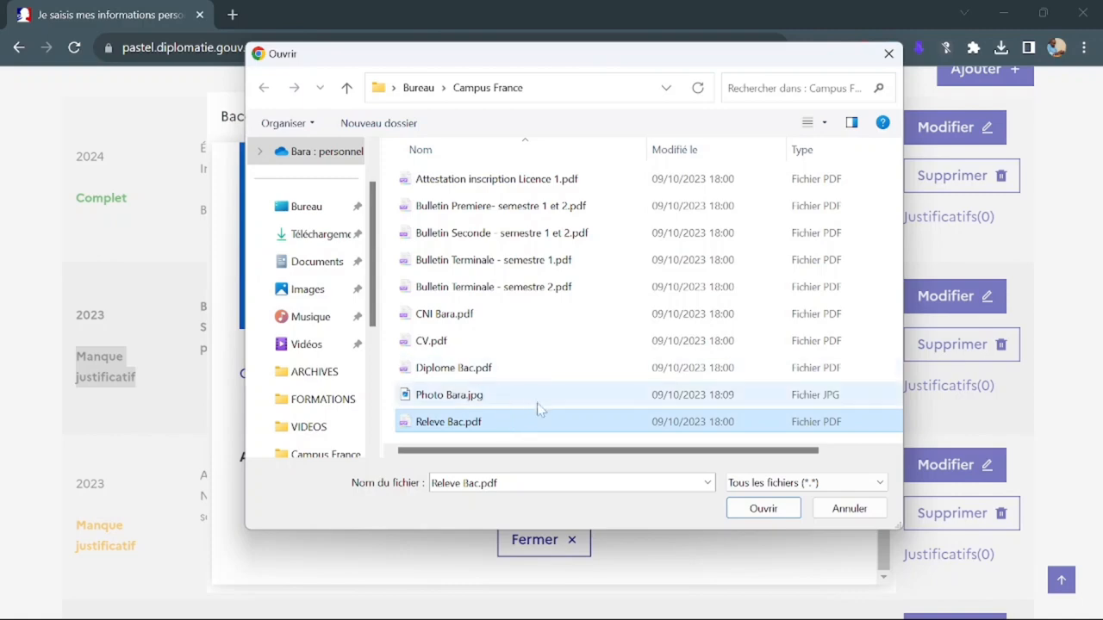
click(746, 507)
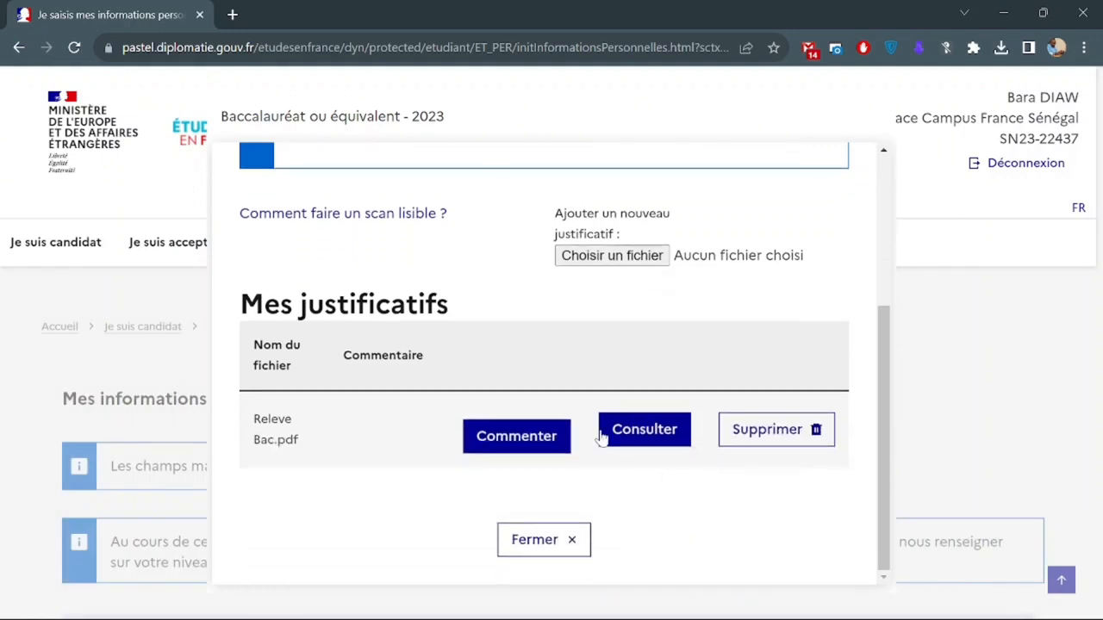
Add Diplome Bac.pdf as a second justificatif and close the panel.
click(593, 260)
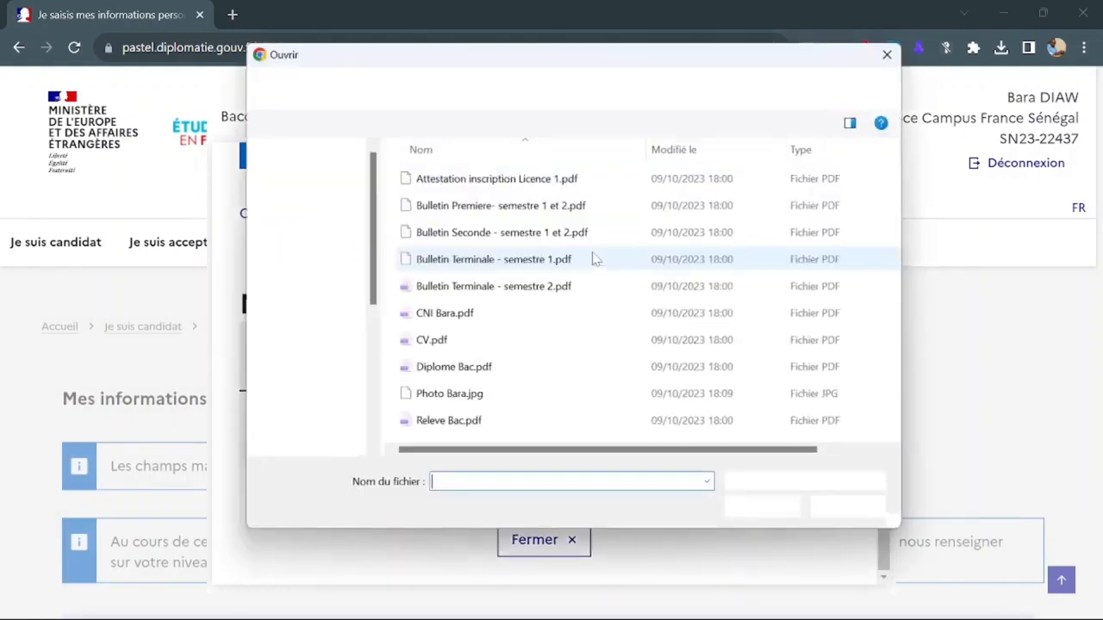
double_click(457, 367)
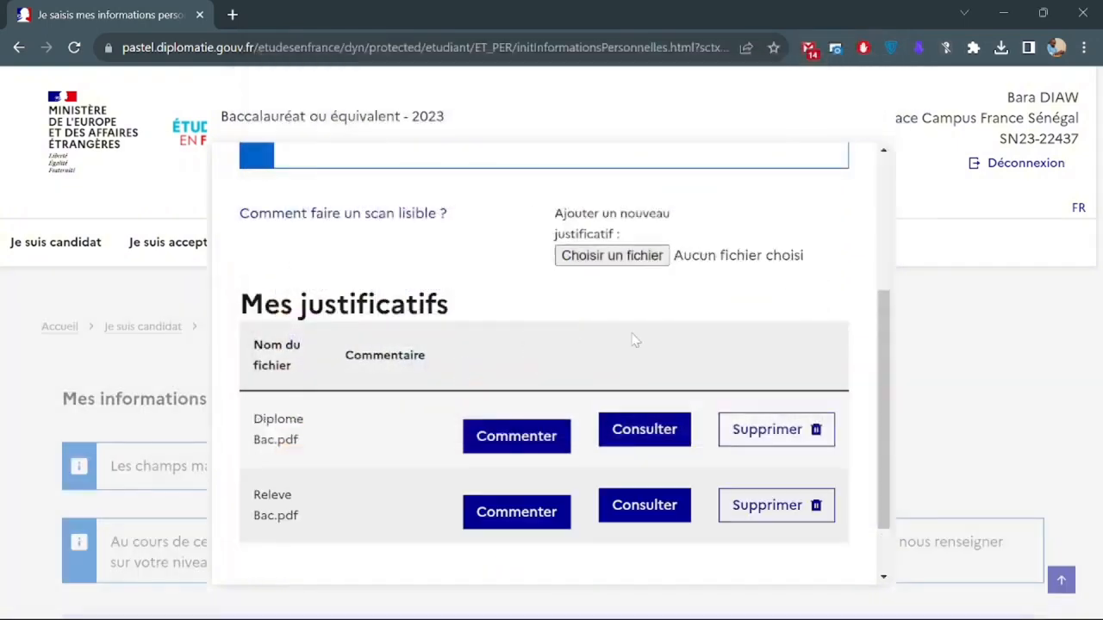
scroll(635, 342, down, 1)
click(541, 541)
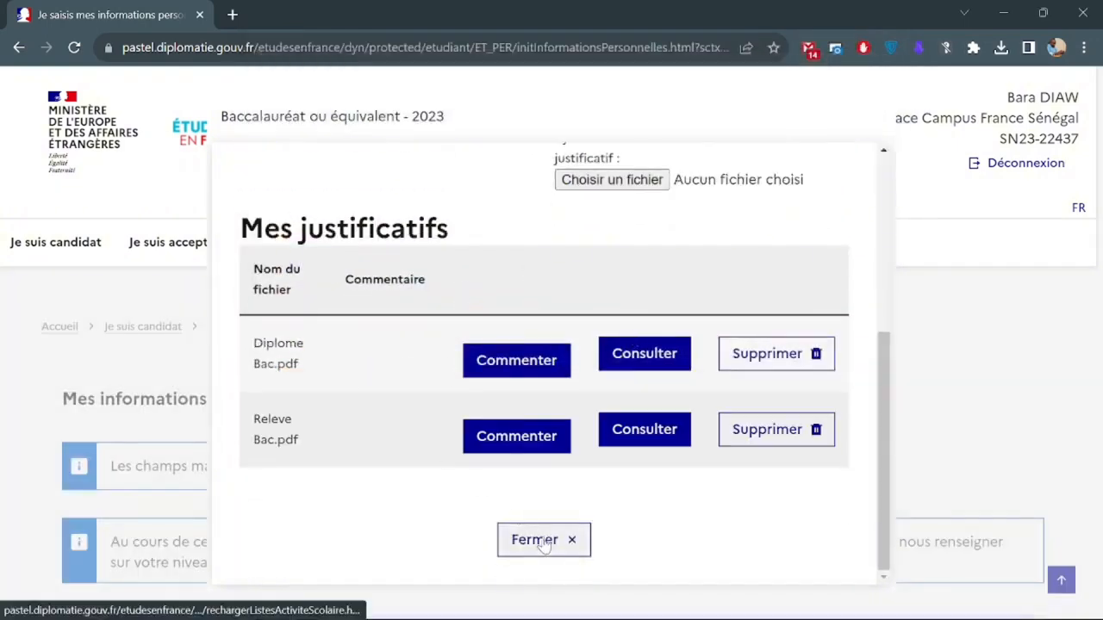
scroll(543, 537, down, 20)
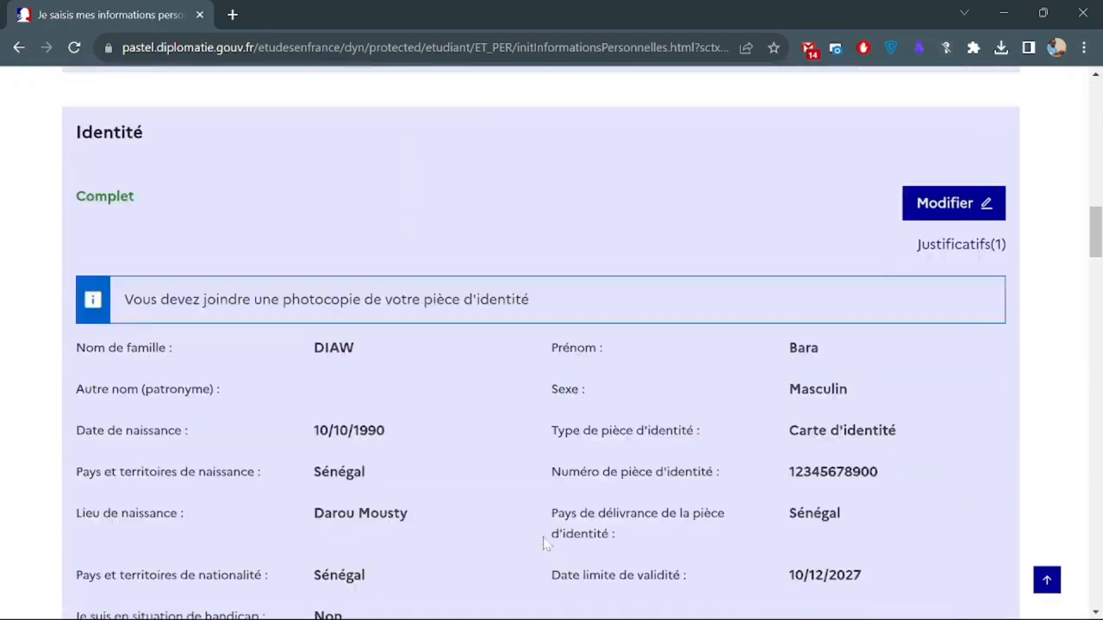
scroll(583, 343, down, 1)
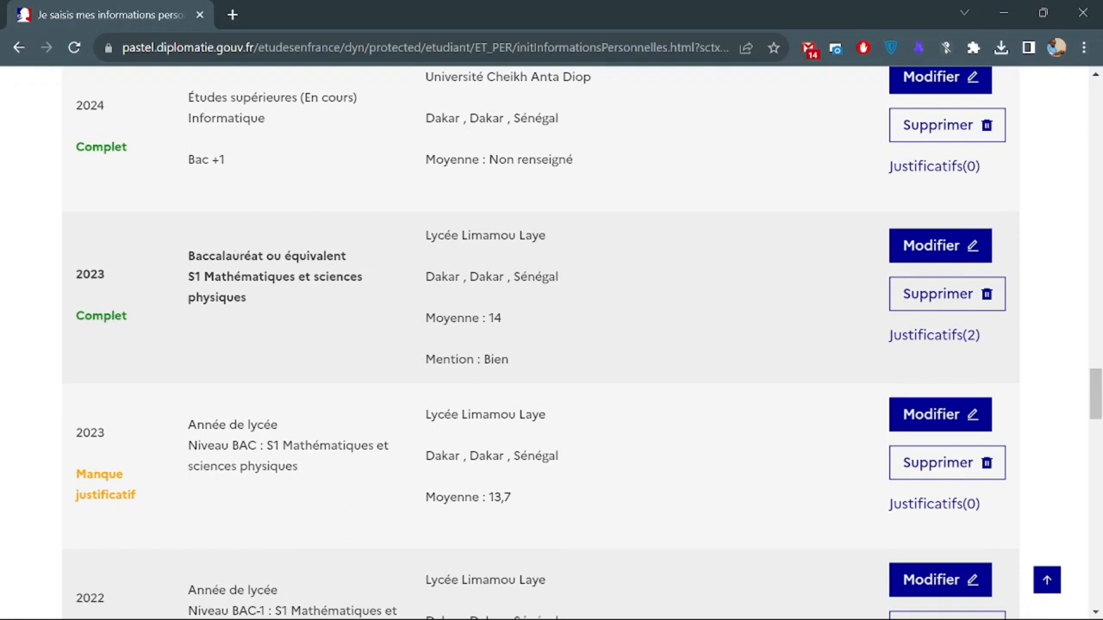
double_click(101, 316)
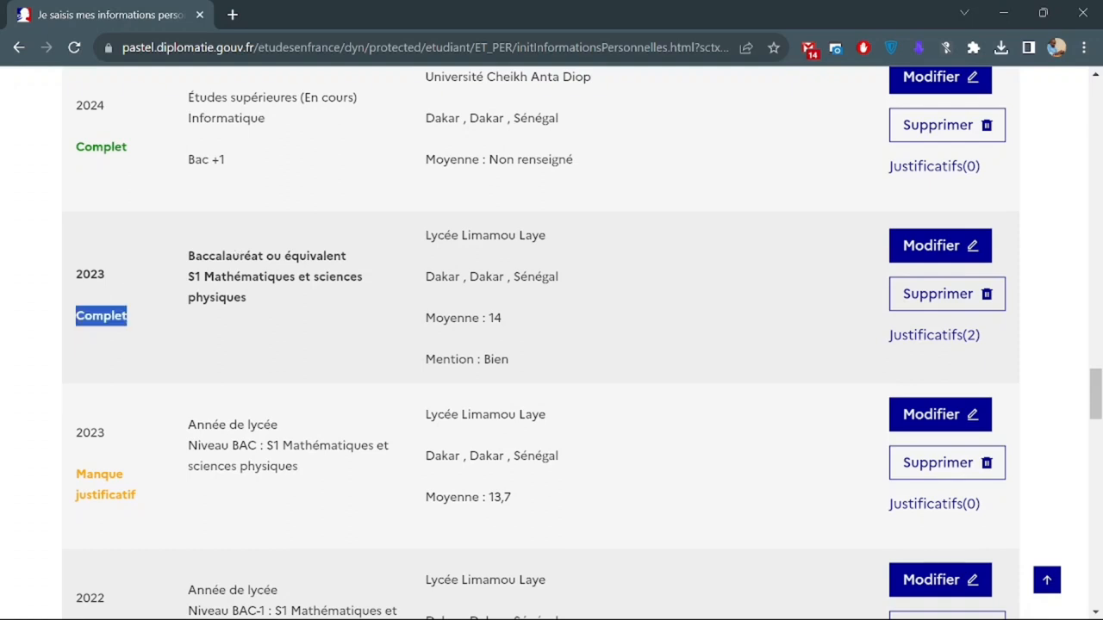
scroll(239, 370, down, 2)
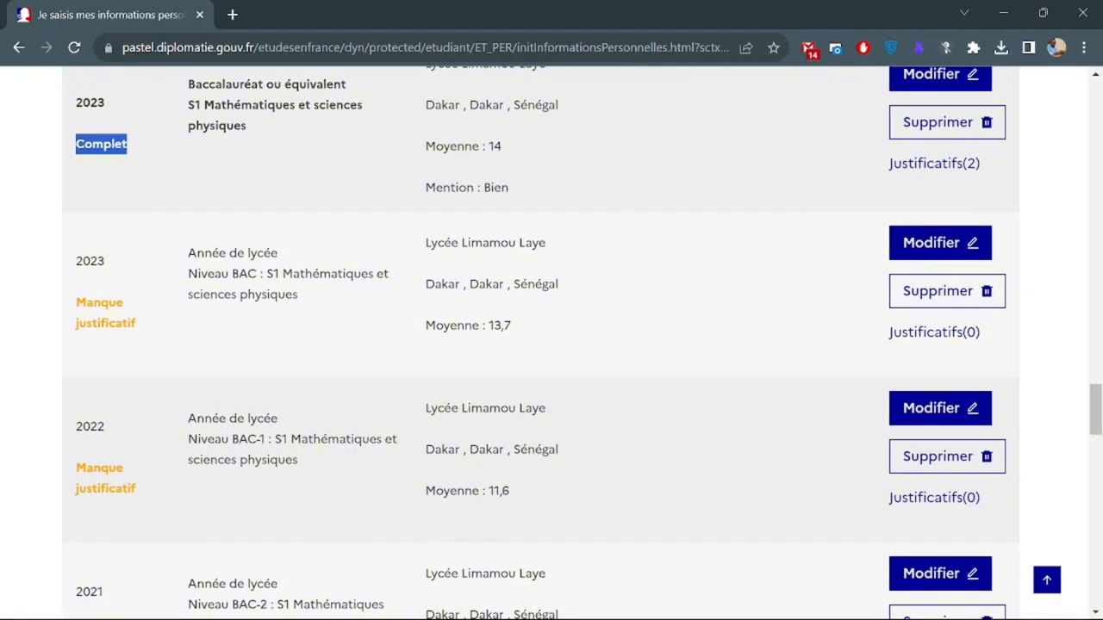
scroll(520, 325, down, 1)
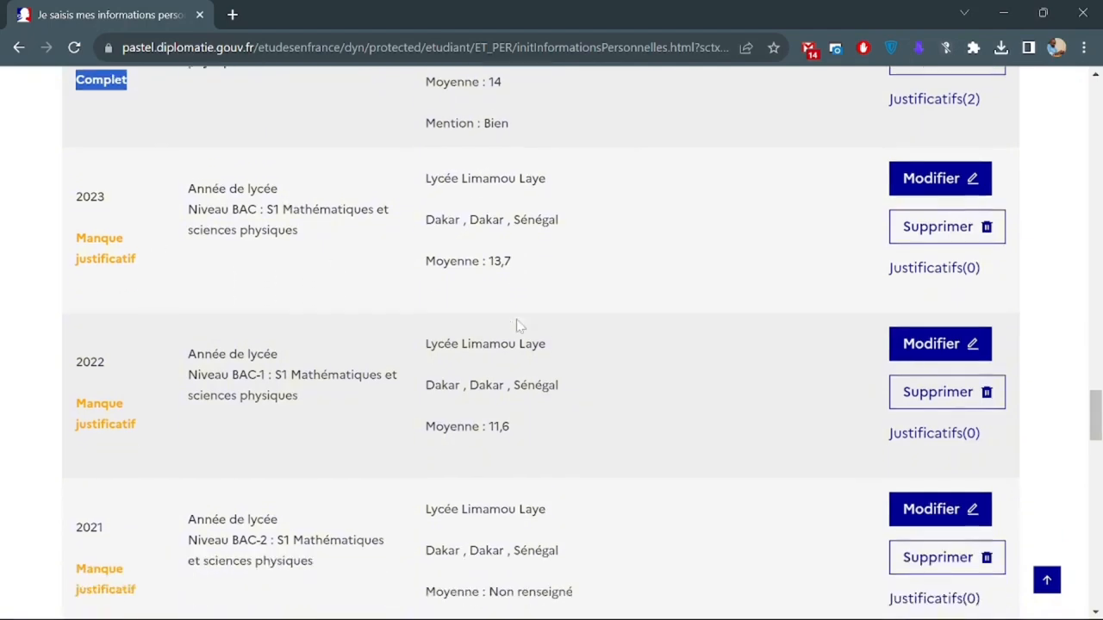
scroll(519, 325, down, 1)
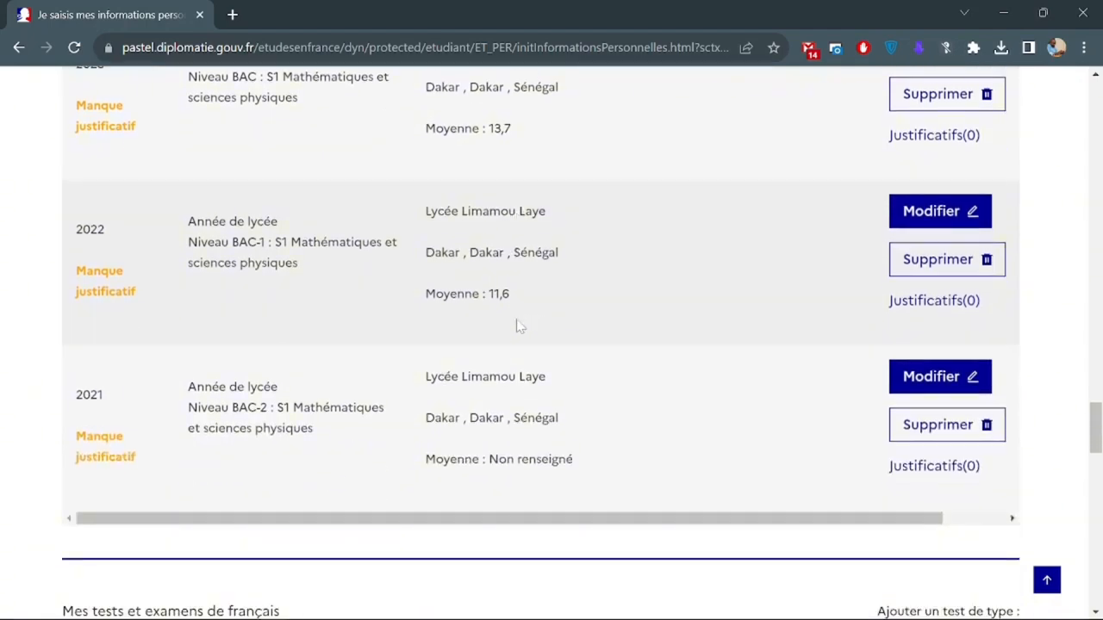
scroll(518, 326, up, 2)
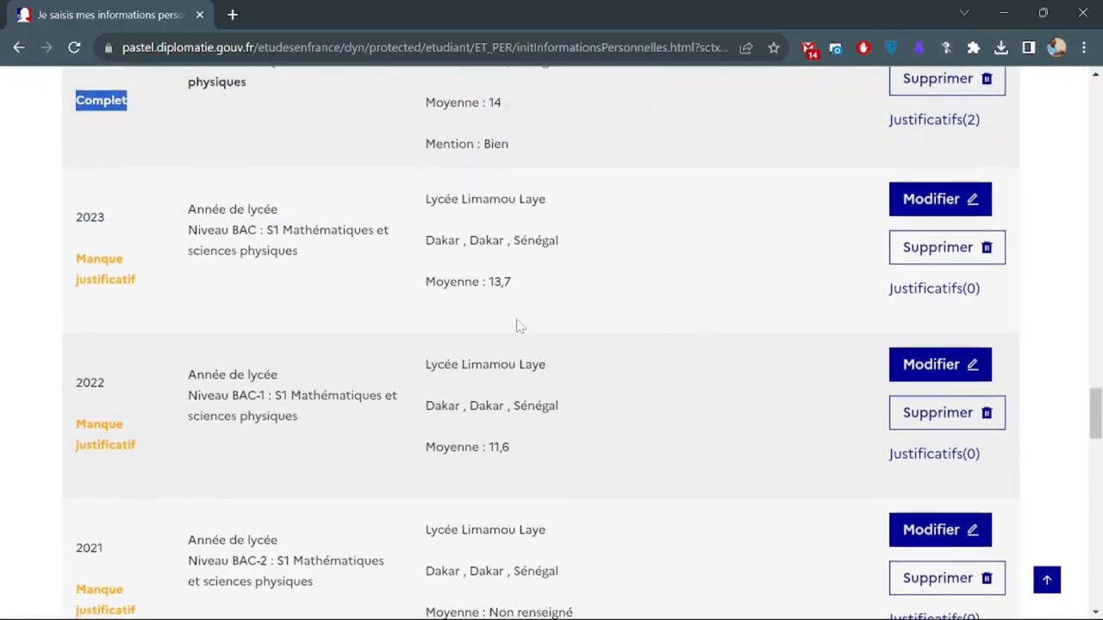
click(942, 293)
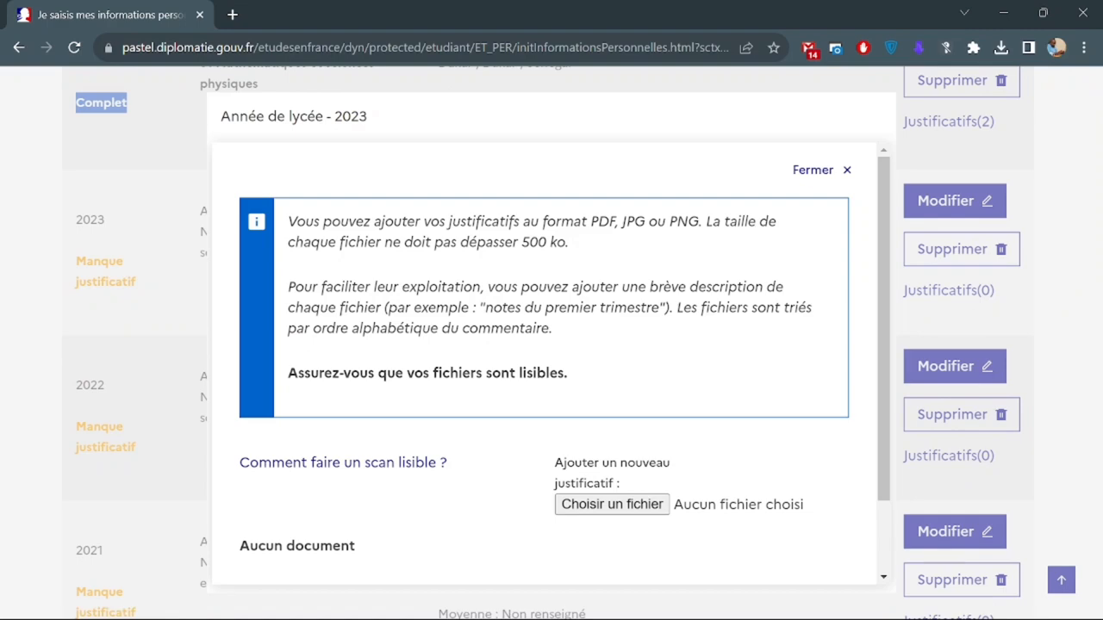
Upload Bulletin Terminale - semestre 1.pdf and Bulletin Terminale - semestre 2.pdf for the 2023 lycée year.
scroll(564, 366, down, 2)
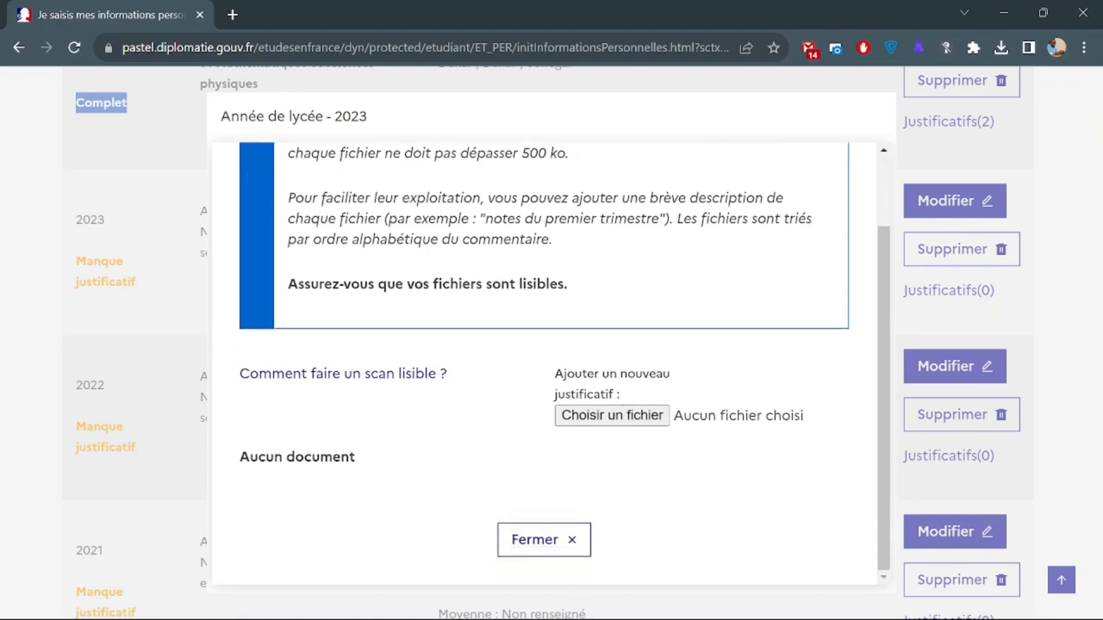
click(613, 417)
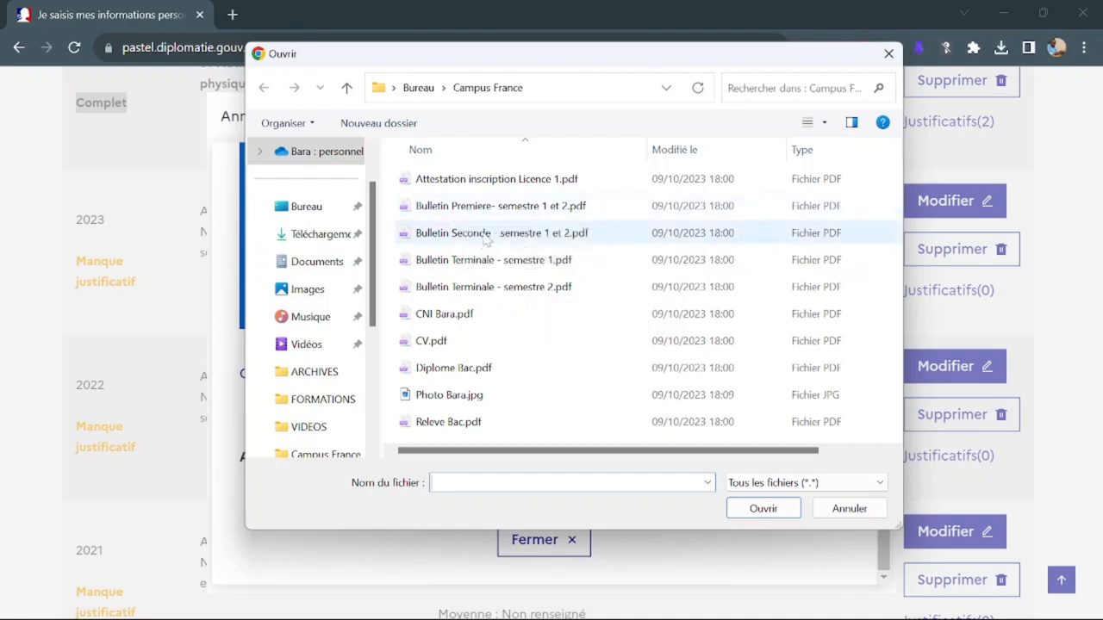
click(545, 267)
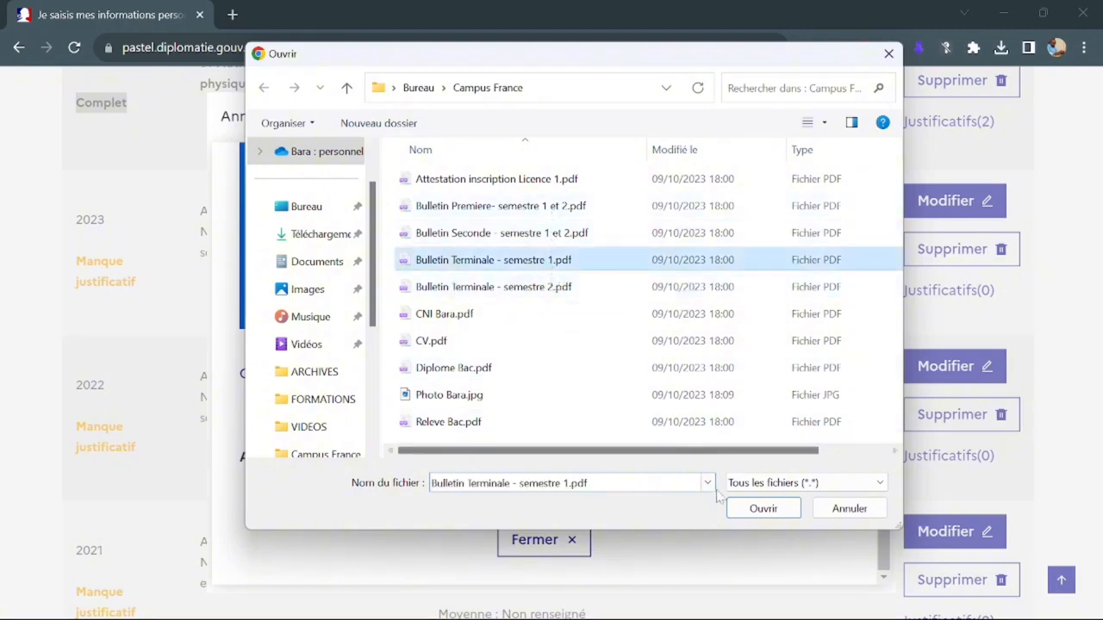
click(742, 509)
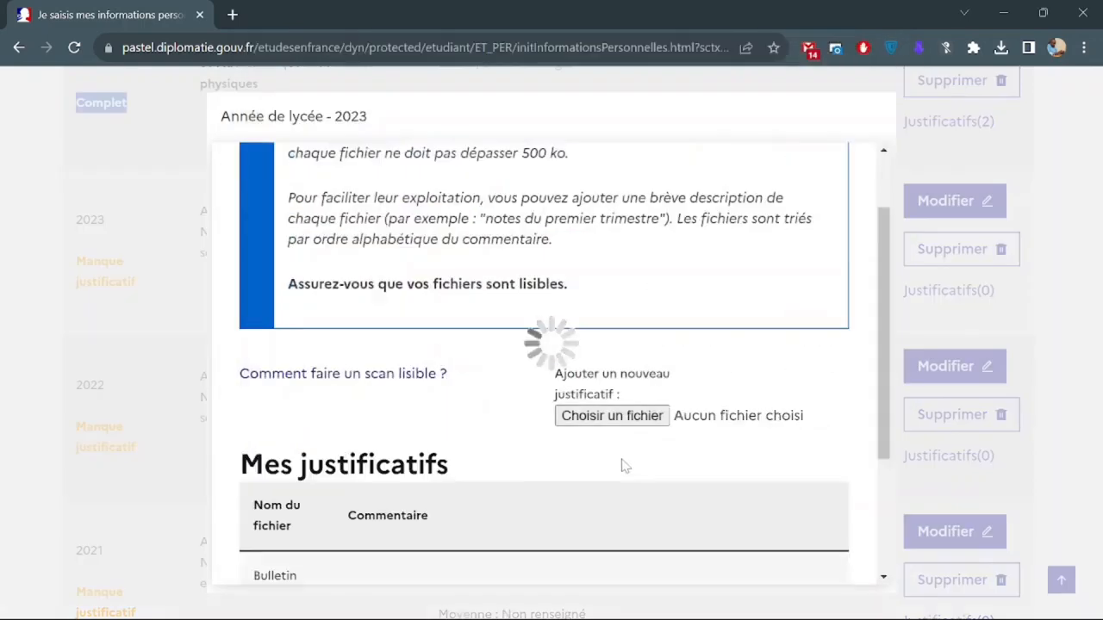
click(606, 417)
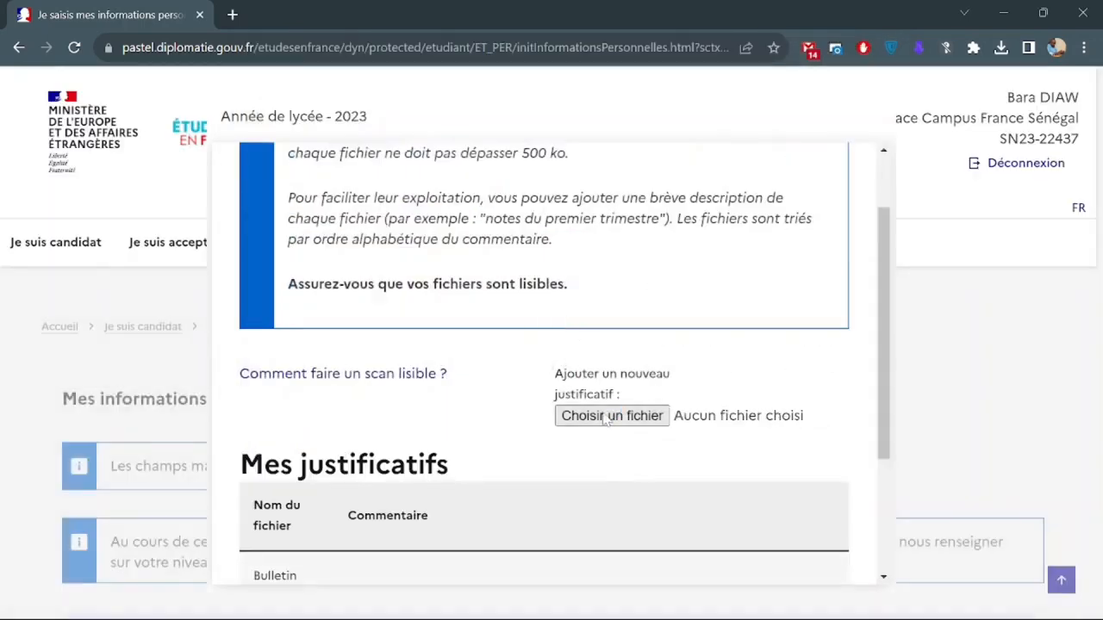
click(536, 289)
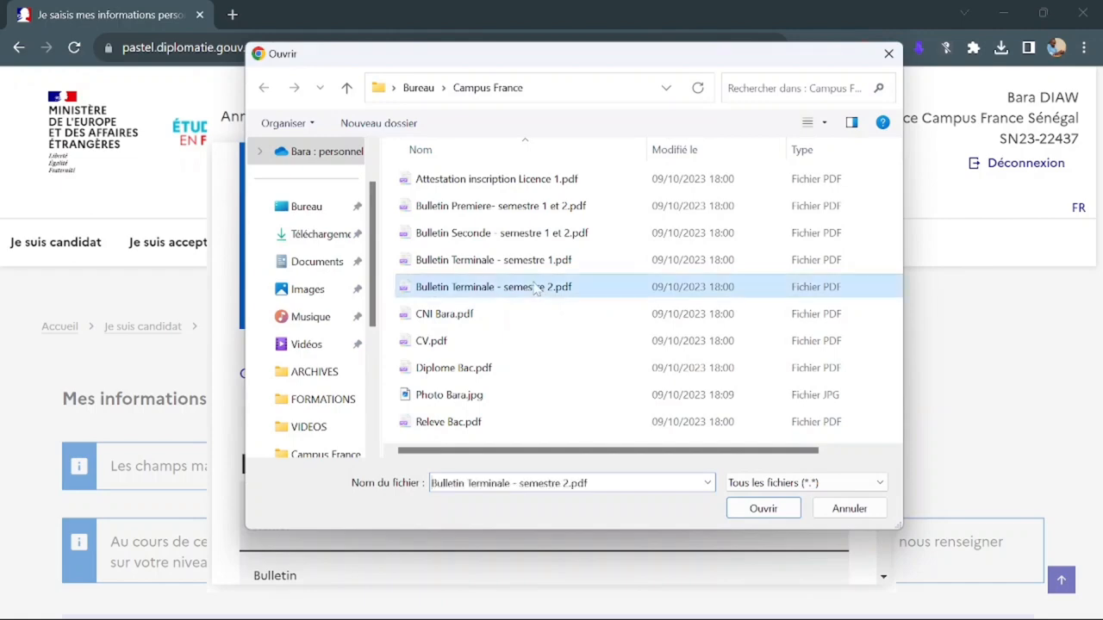
click(762, 510)
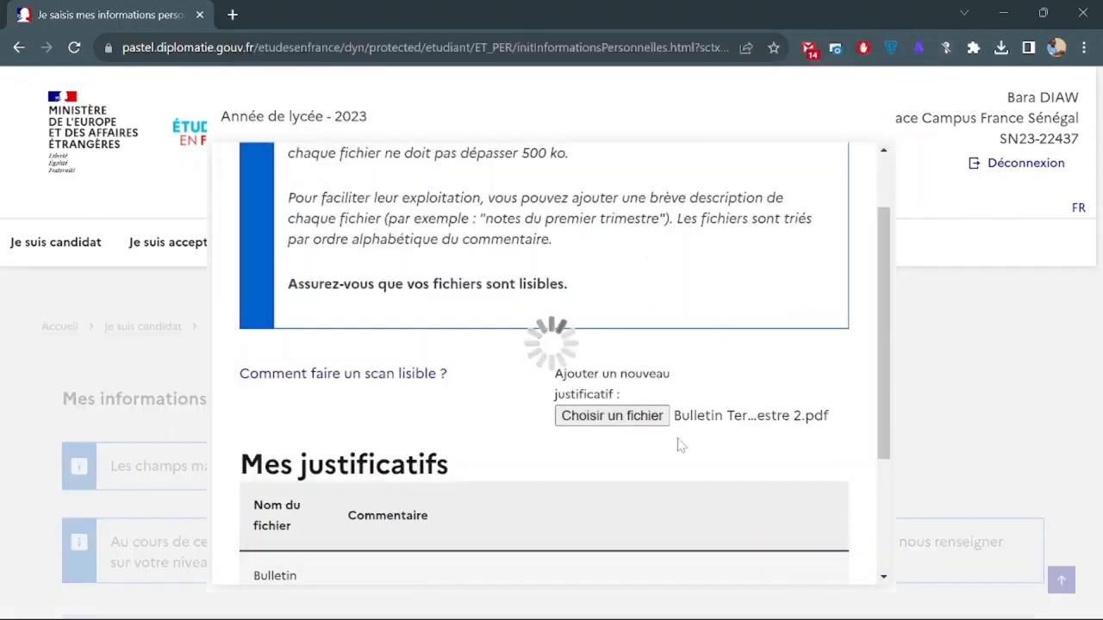
scroll(556, 321, down, 2)
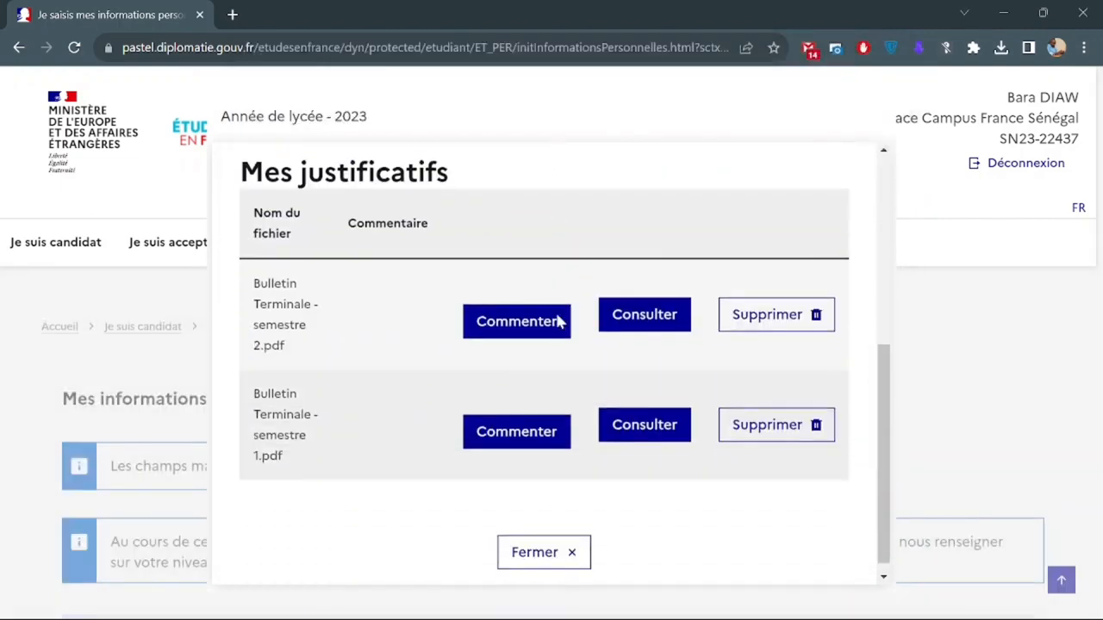
Close the 2023 justificatifs panel and bring the 2022 lycée row into view.
click(557, 554)
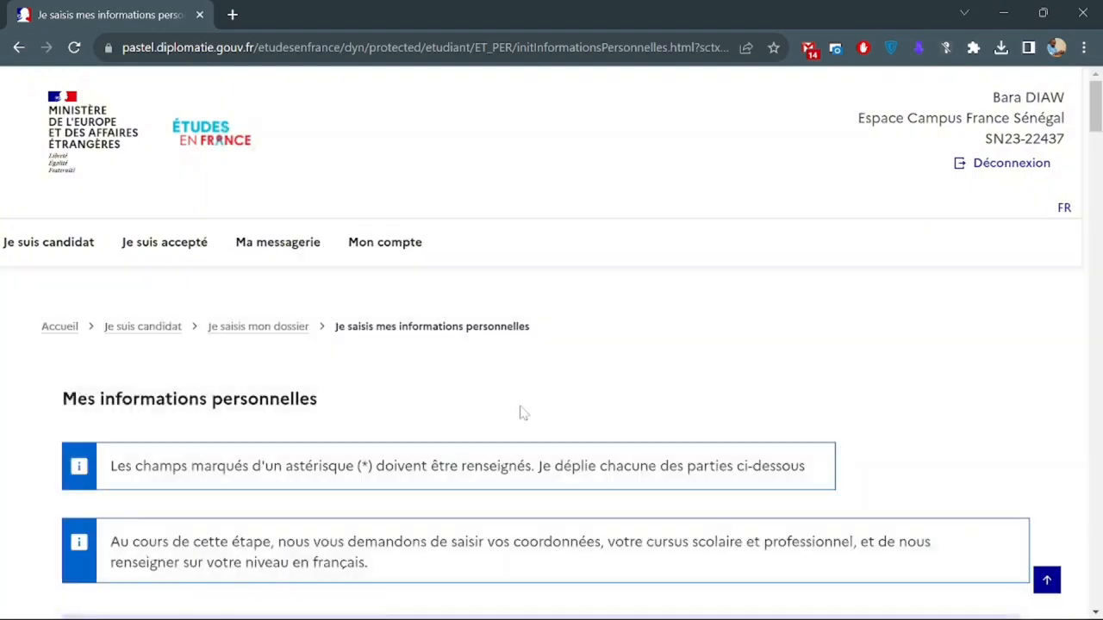
scroll(520, 411, down, 7)
scroll(520, 412, down, 15)
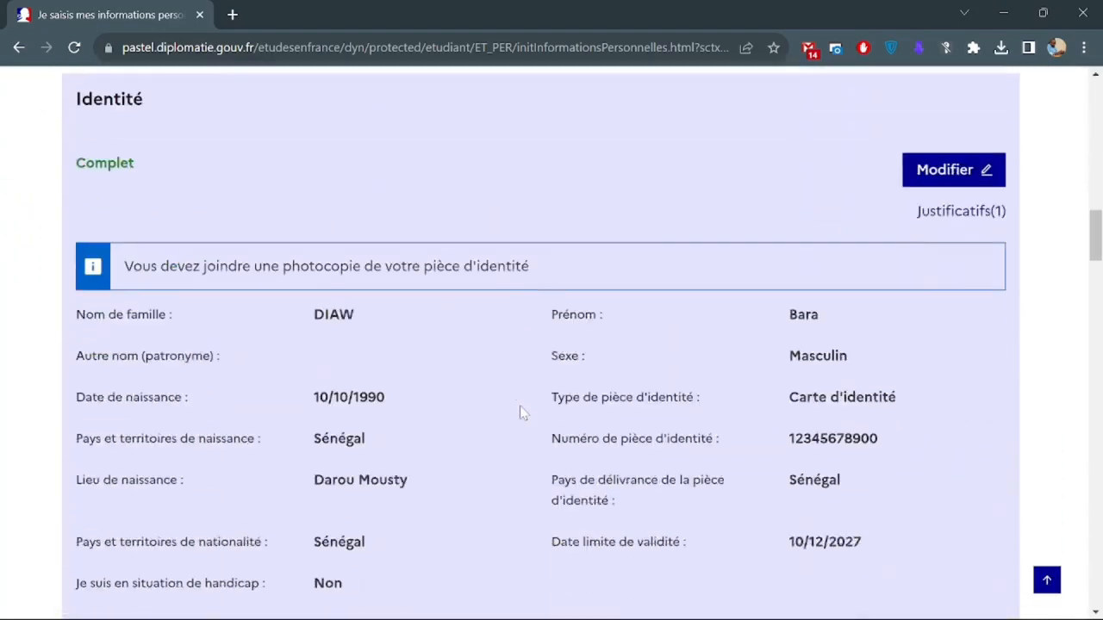
scroll(520, 412, down, 10)
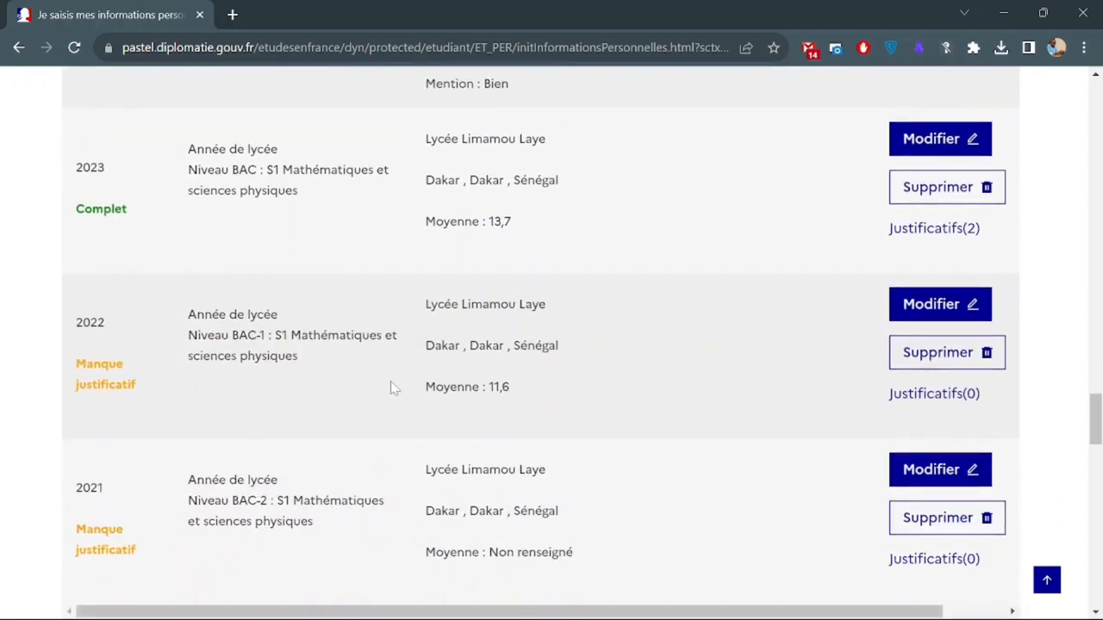
scroll(337, 387, up, 1)
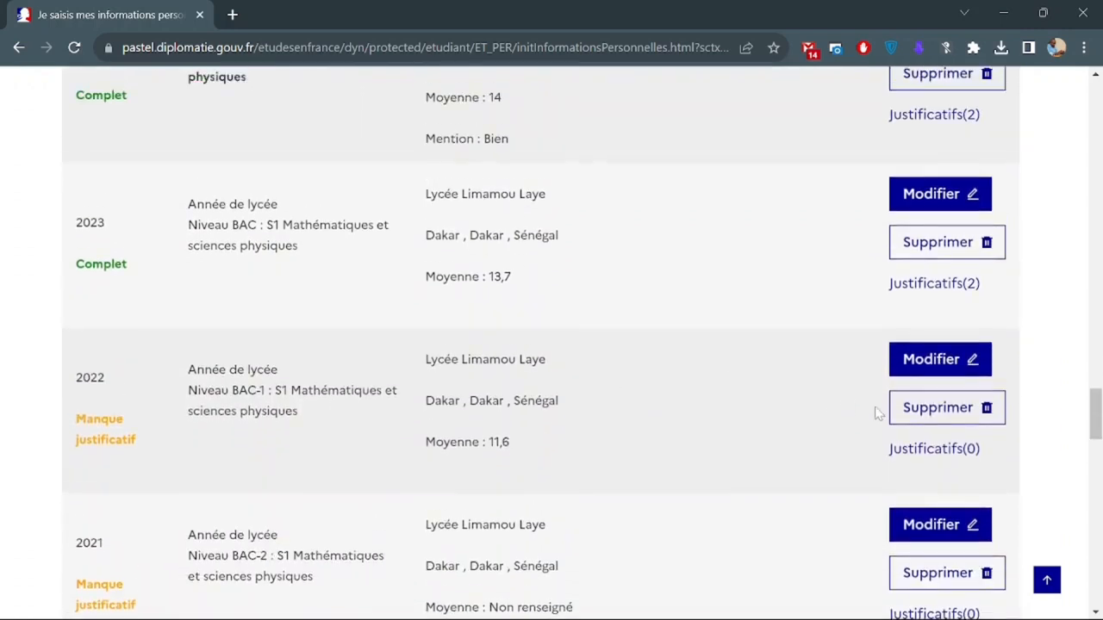
Upload Bulletin Premiere- semestre 1 et 2.pdf to the 2022 entry's justificatifs, then close the window.
click(930, 451)
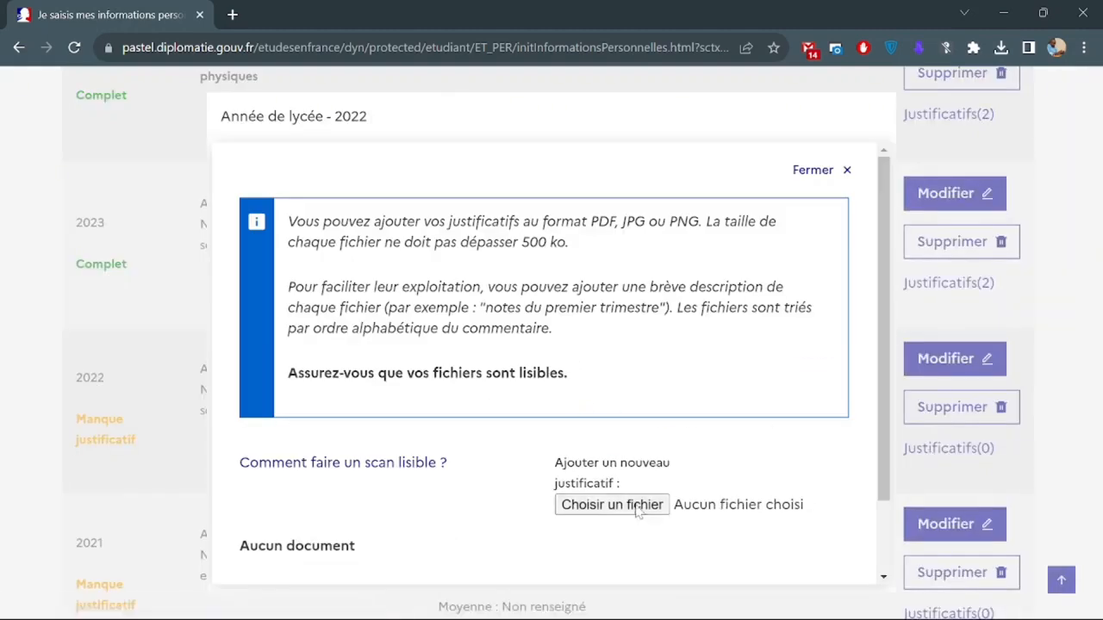
click(638, 504)
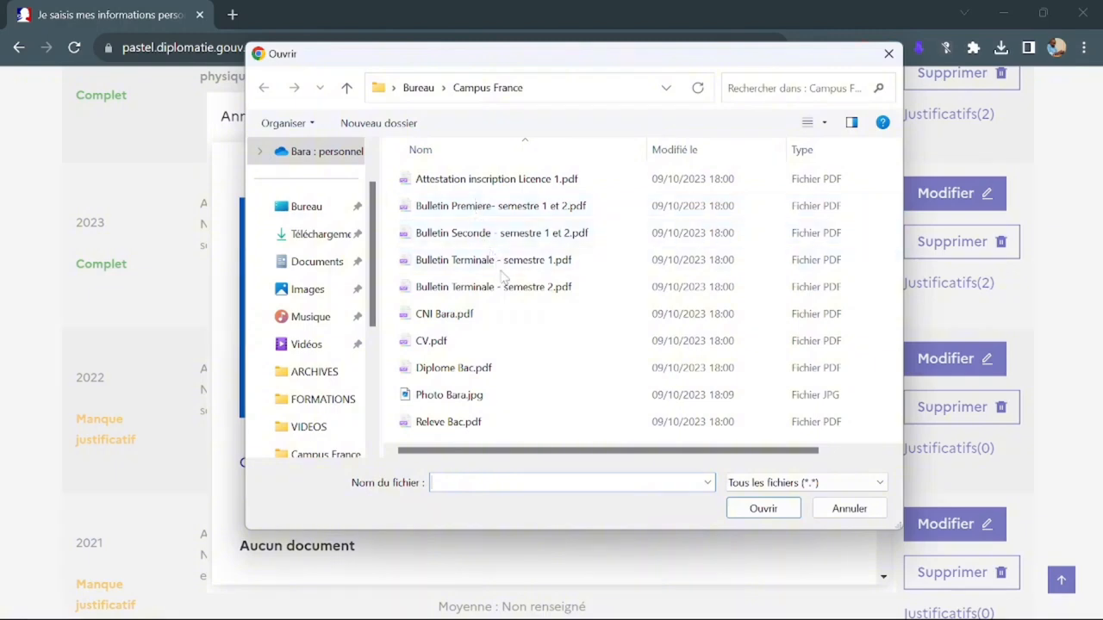
click(489, 215)
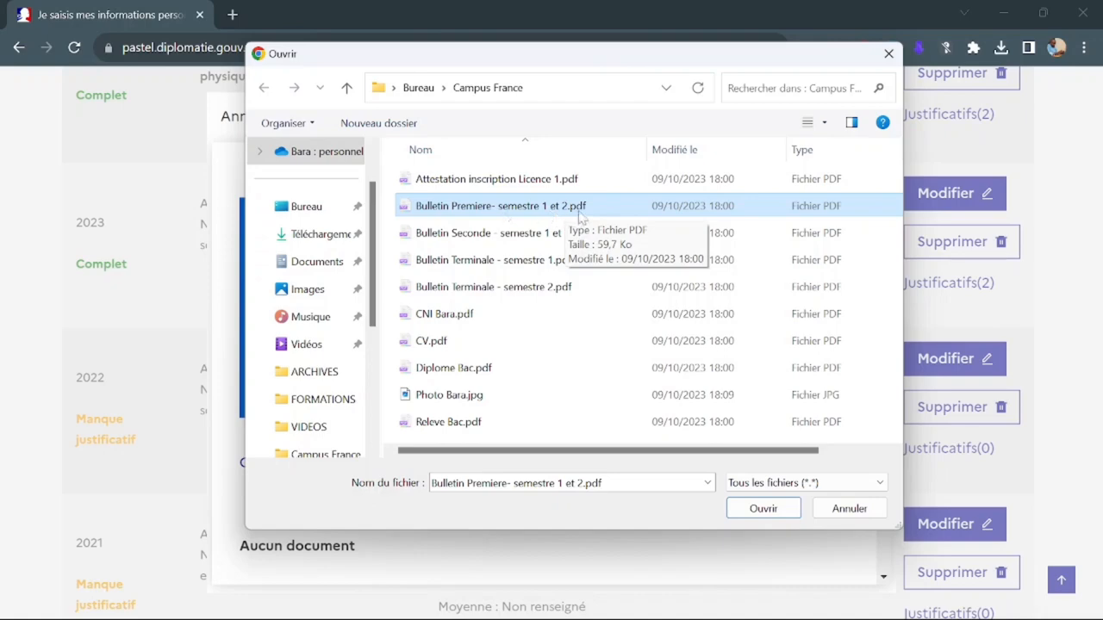
click(764, 508)
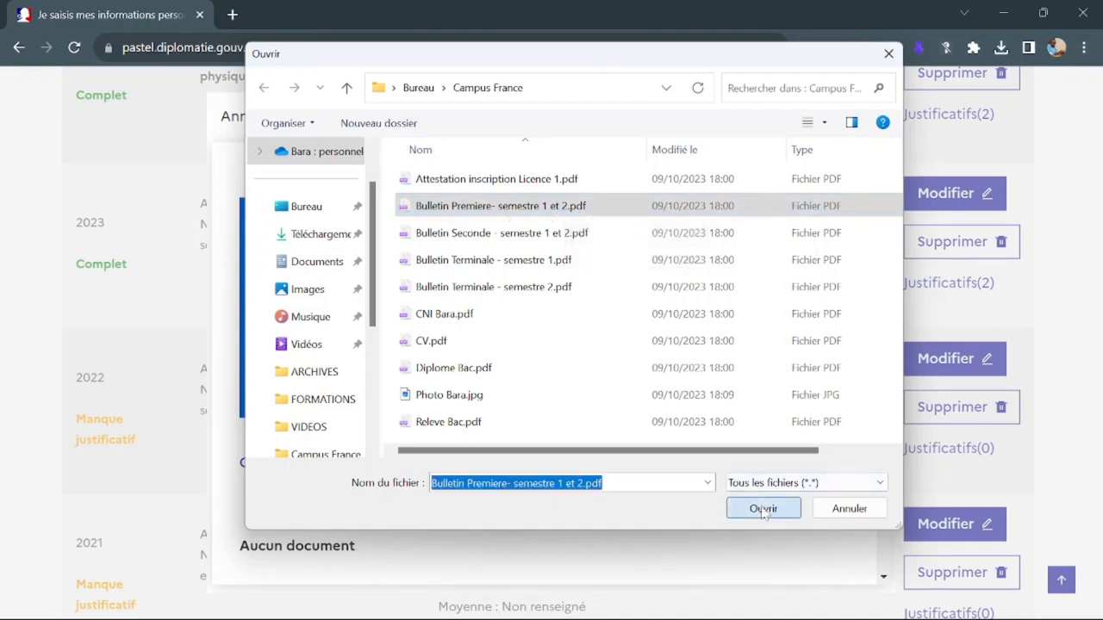
scroll(626, 417, down, 4)
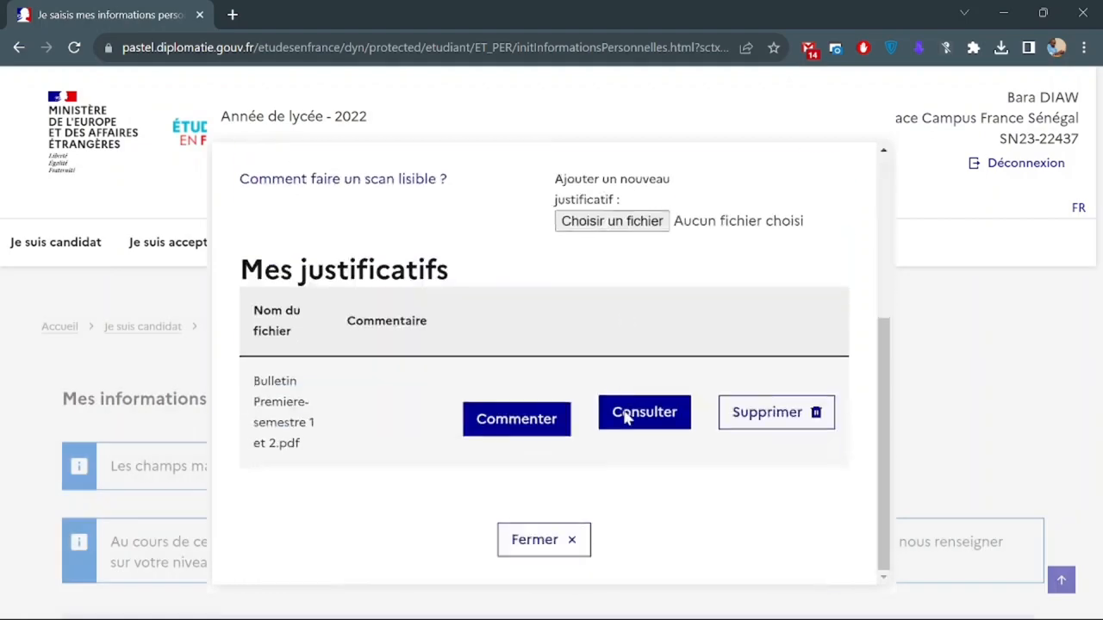
click(555, 551)
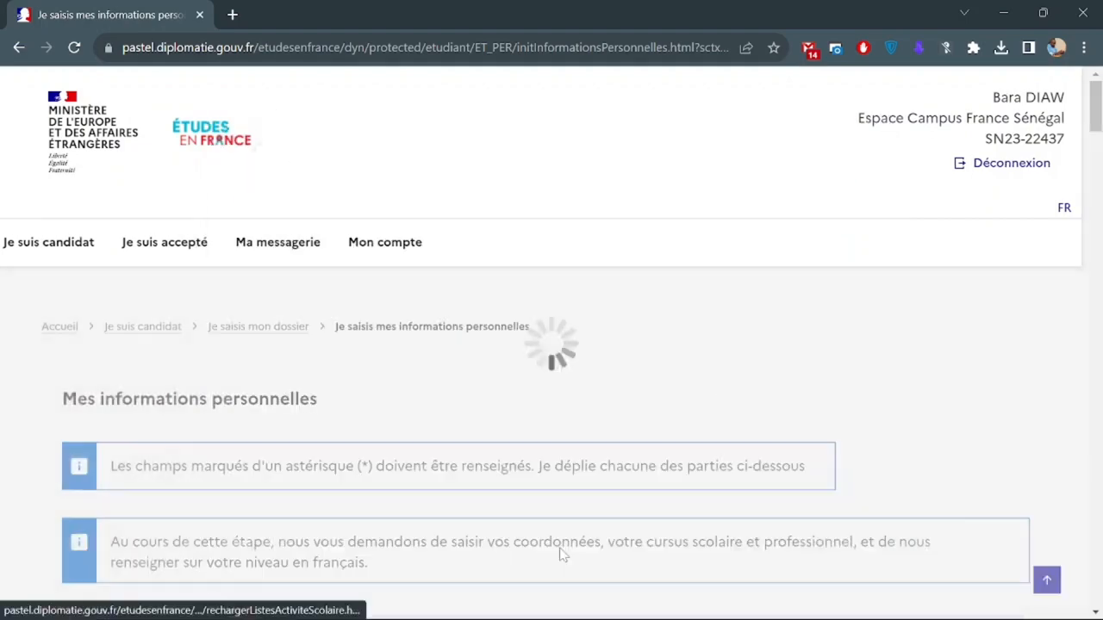
scroll(561, 554, down, 20)
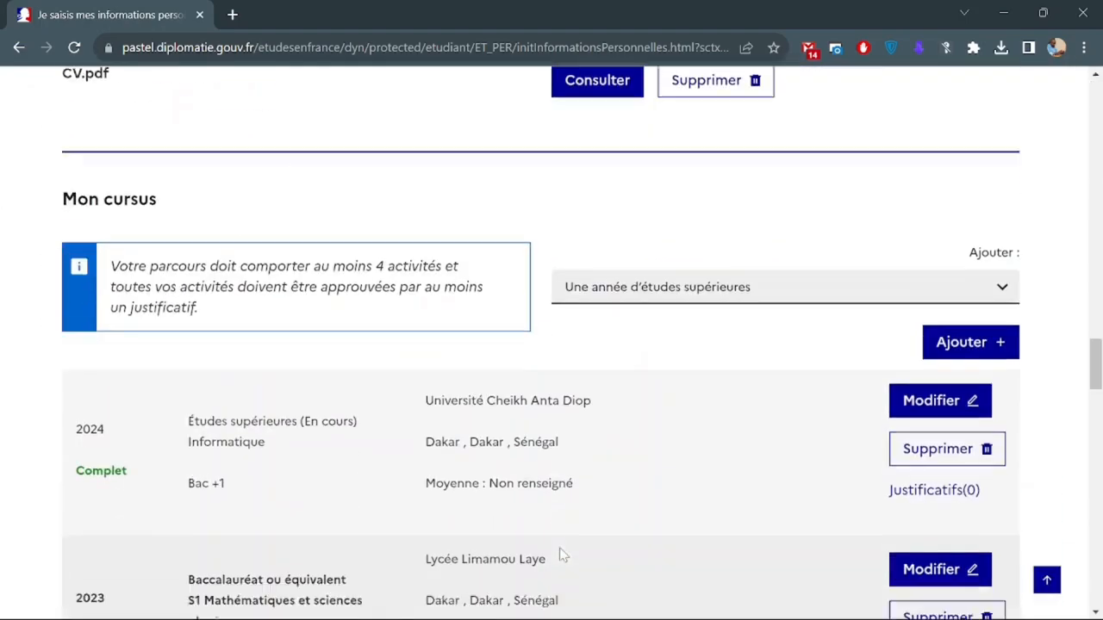
scroll(560, 554, down, 4)
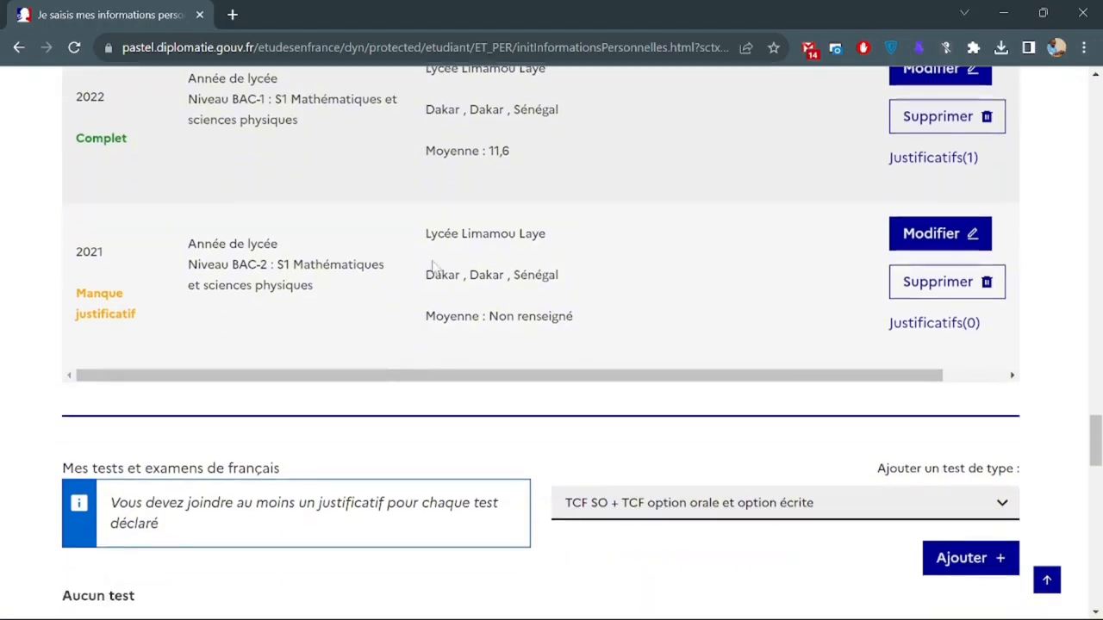
scroll(552, 345, up, 1)
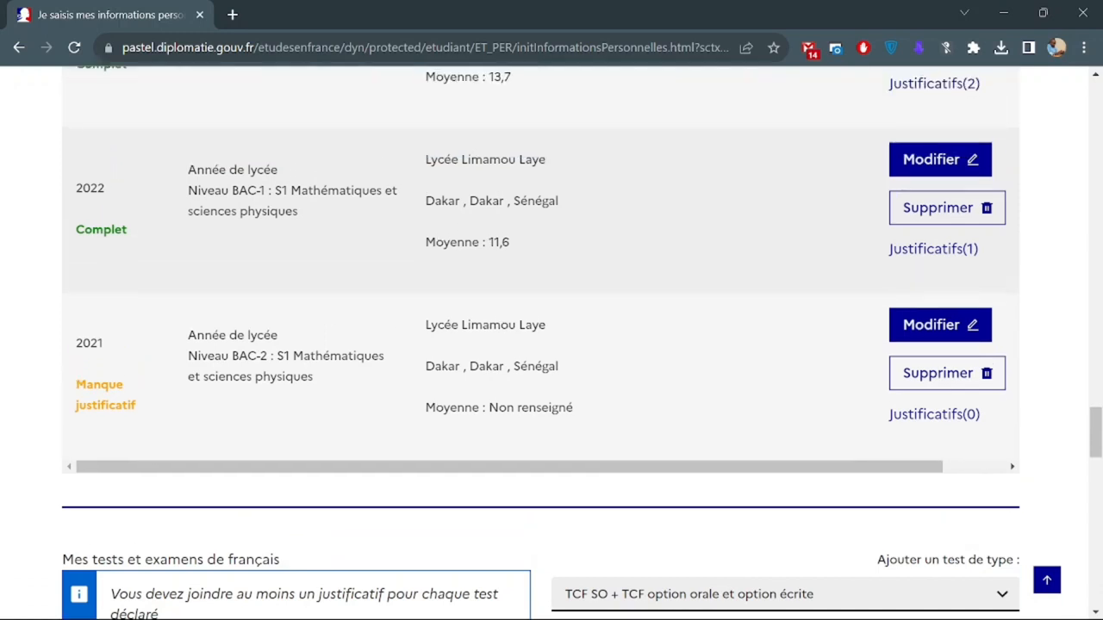
double_click(452, 243)
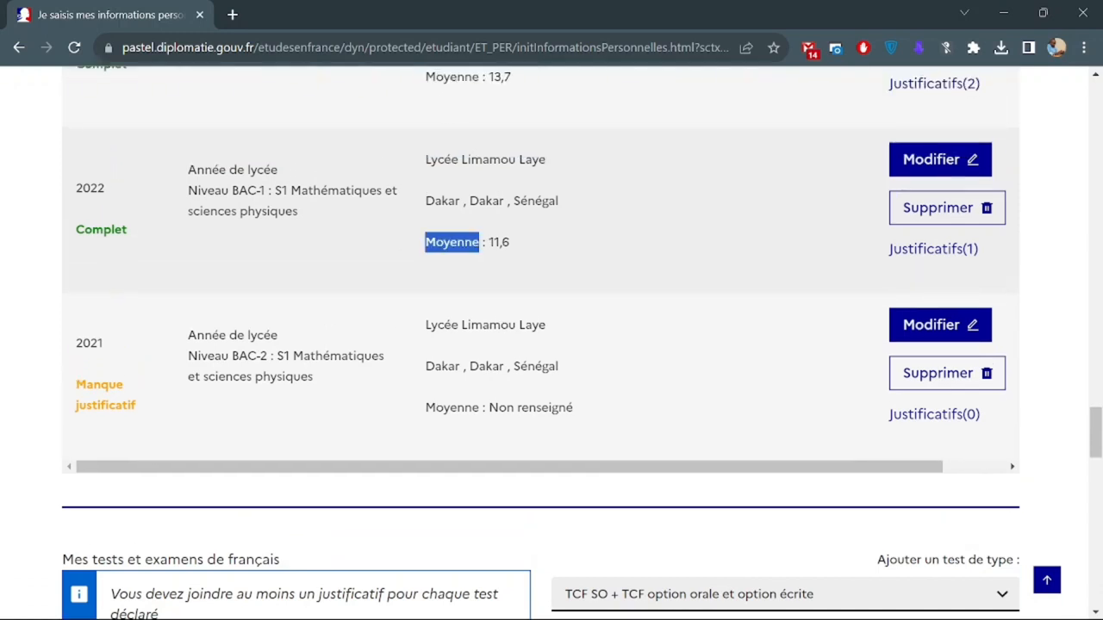
double_click(452, 78)
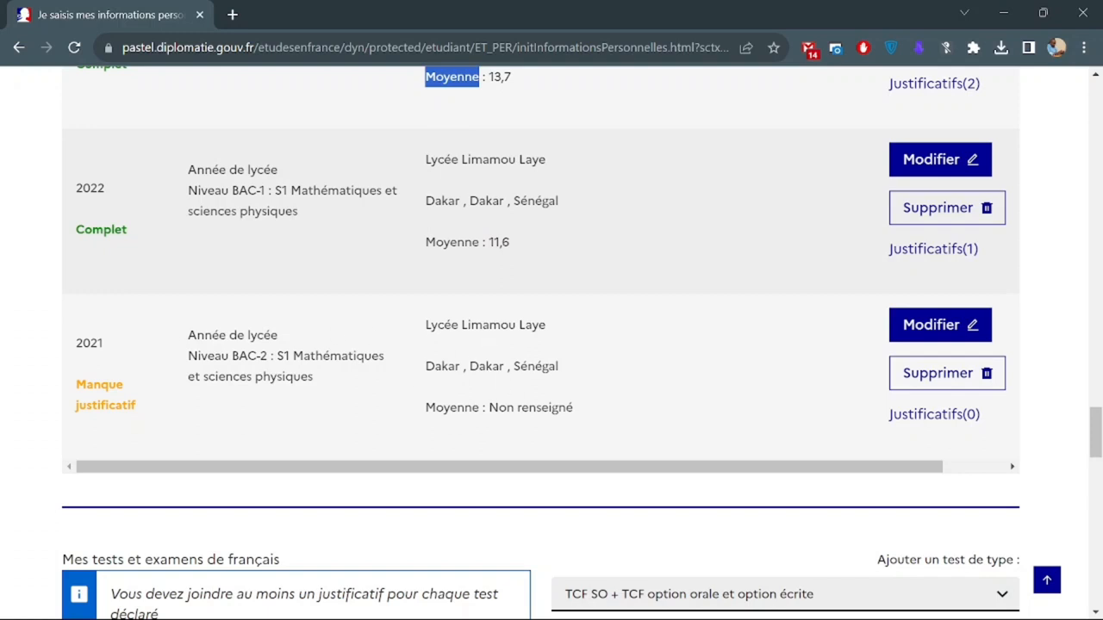
drag(489, 408, 573, 407)
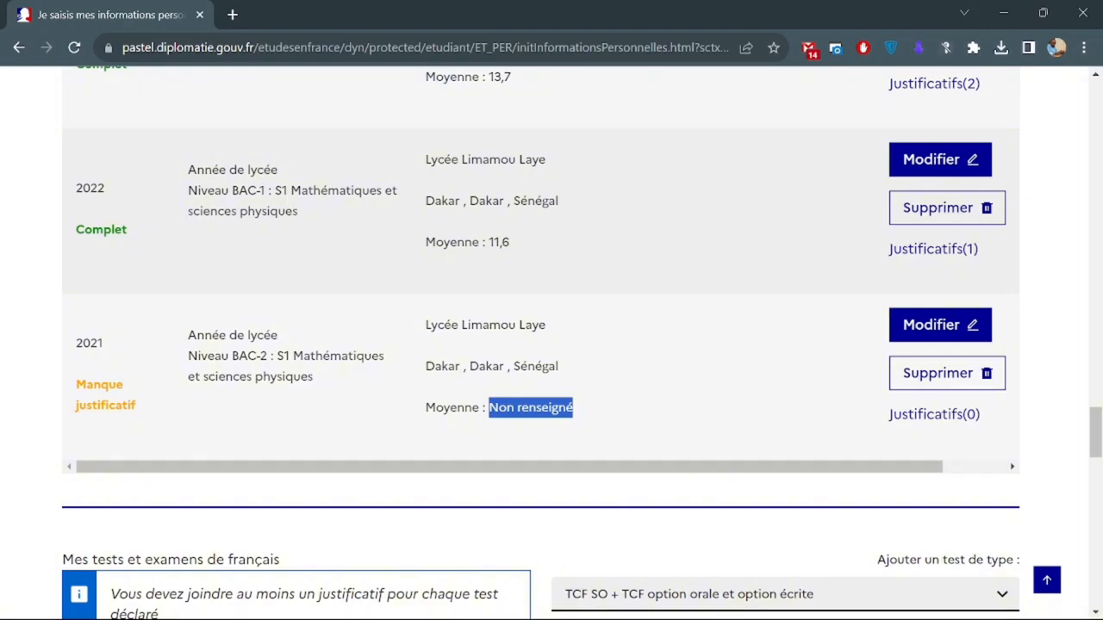
Edit the 2021 Année de lycée entry and save Moyenne 15,1.
click(921, 330)
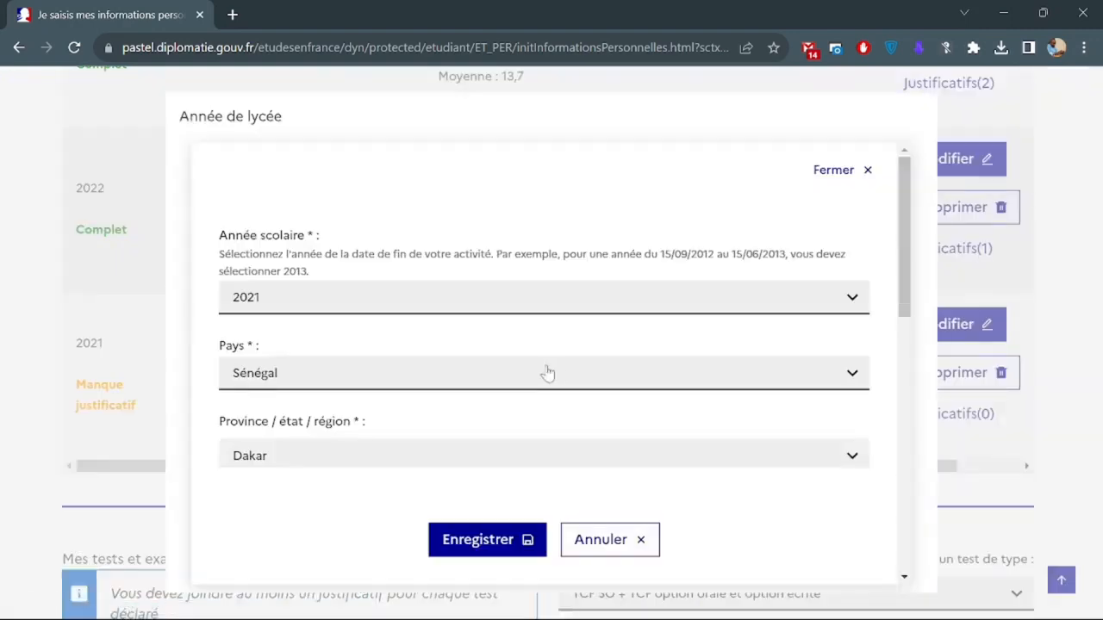
scroll(548, 372, down, 2)
scroll(548, 372, down, 6)
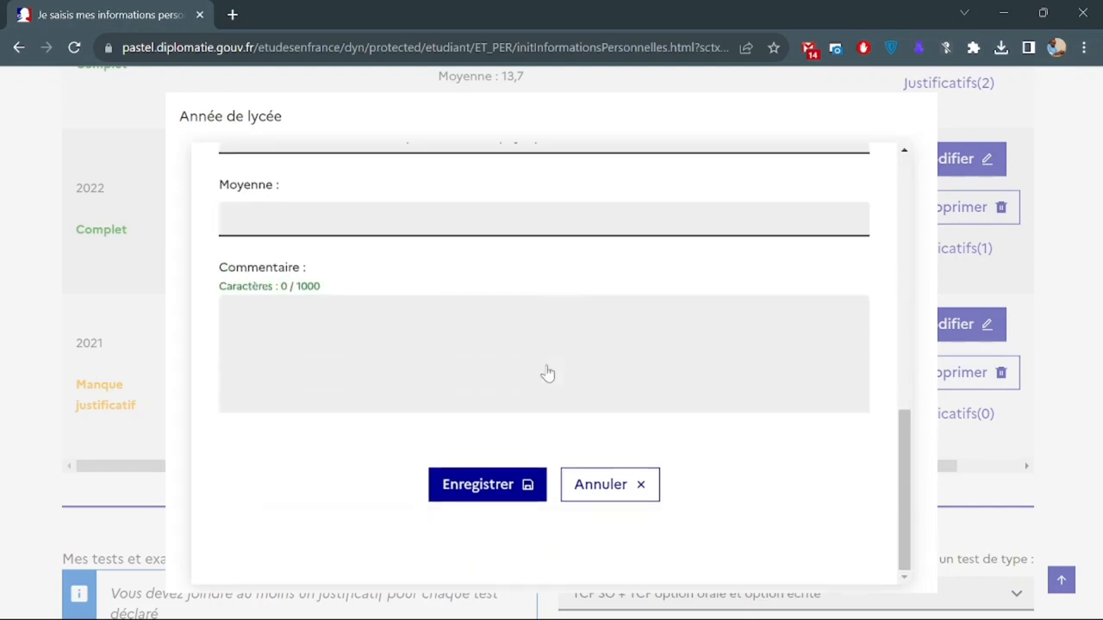
click(544, 220)
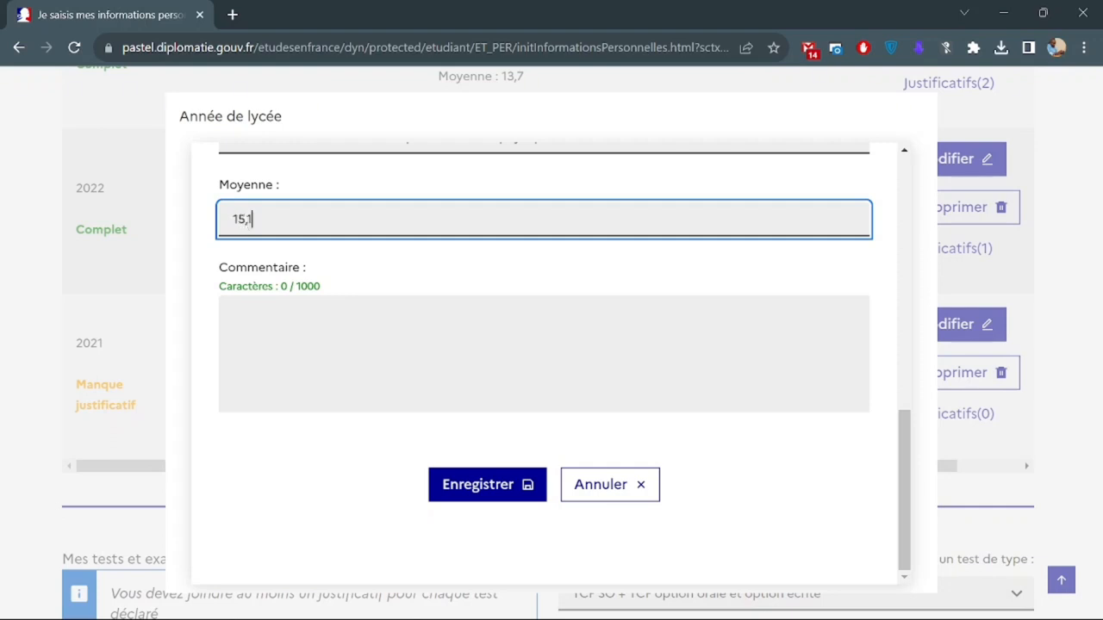
text(15,1)
click(487, 500)
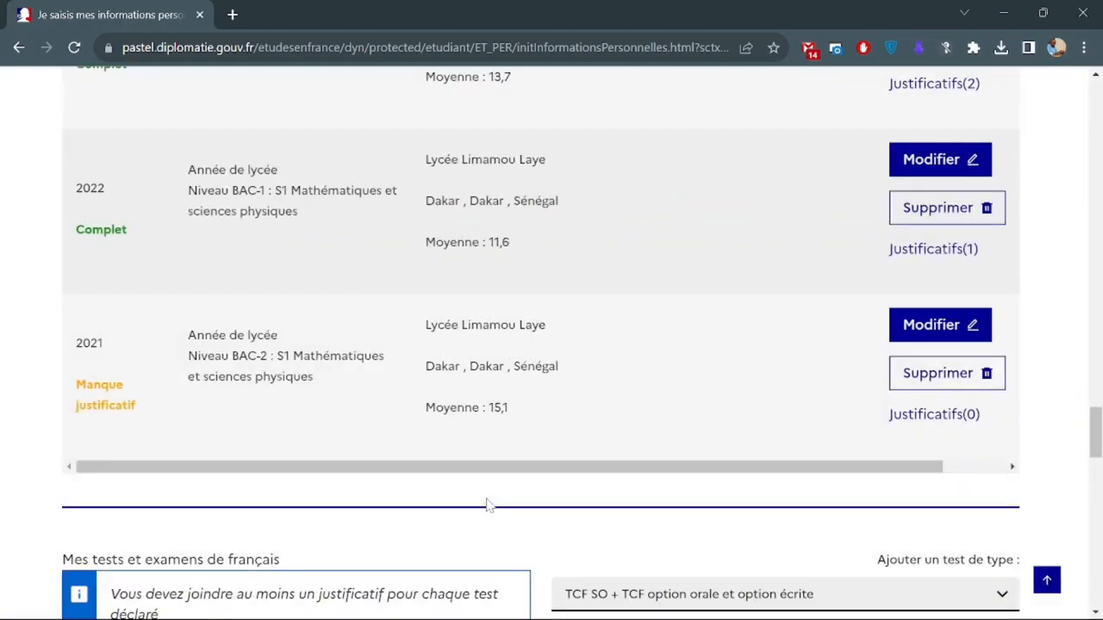
Upload Bulletin Seconde - semestre 1 et 2.pdf to the 2021 entry's justificatifs, then close the window.
click(950, 416)
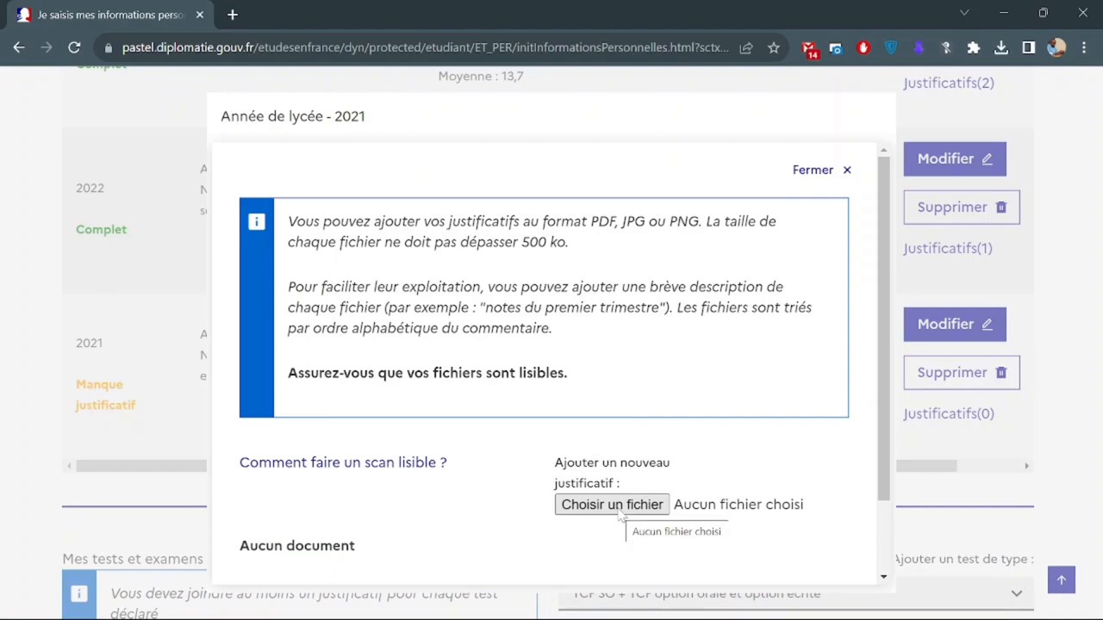
click(621, 504)
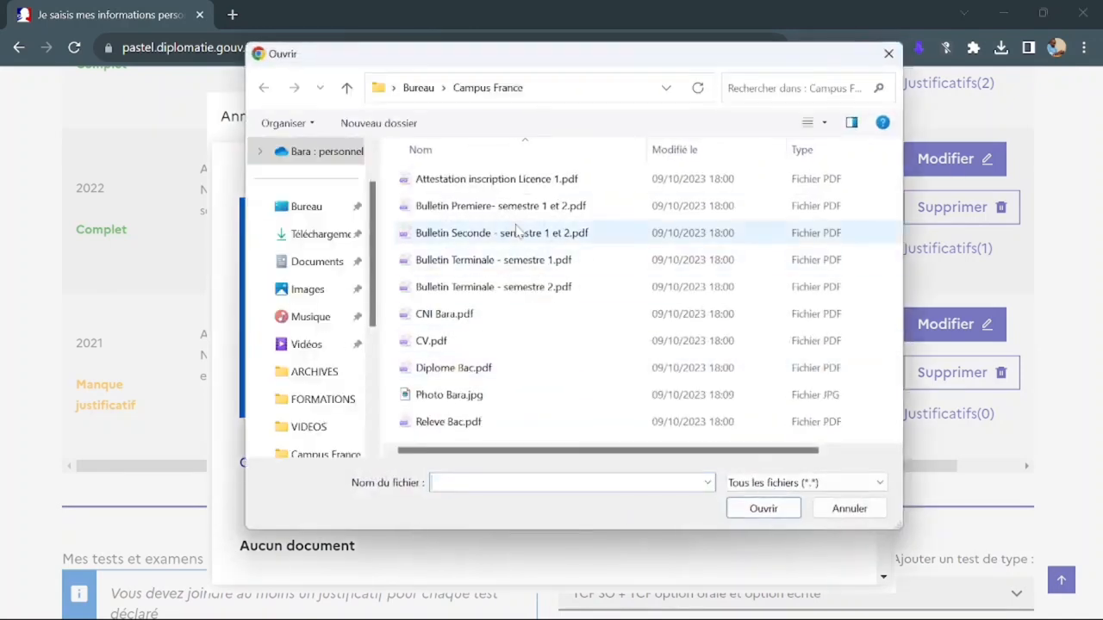
click(508, 245)
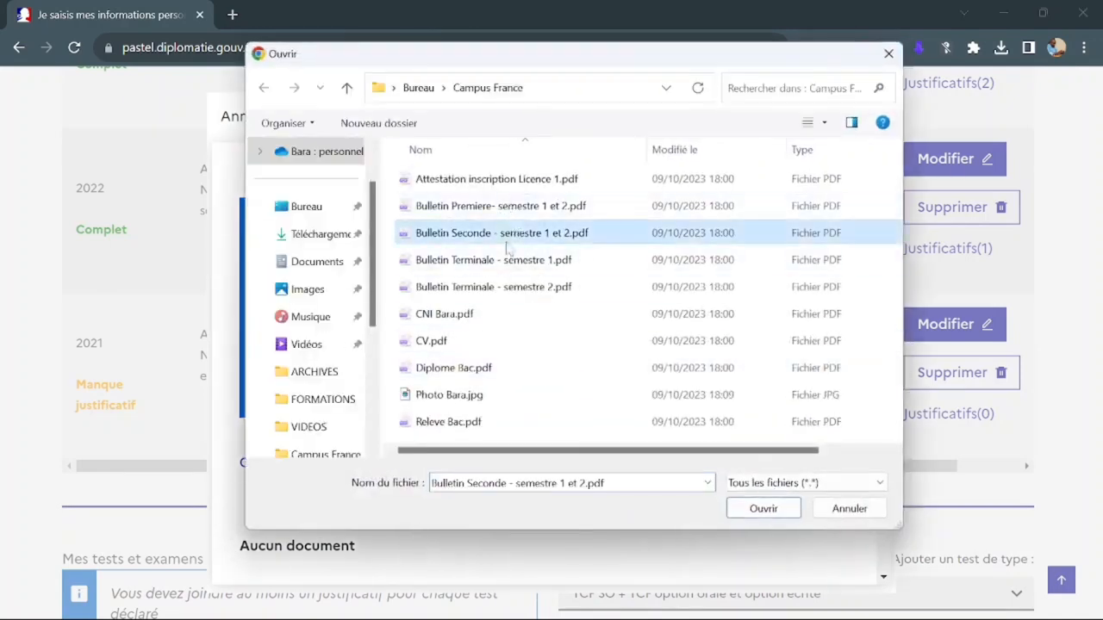
click(760, 509)
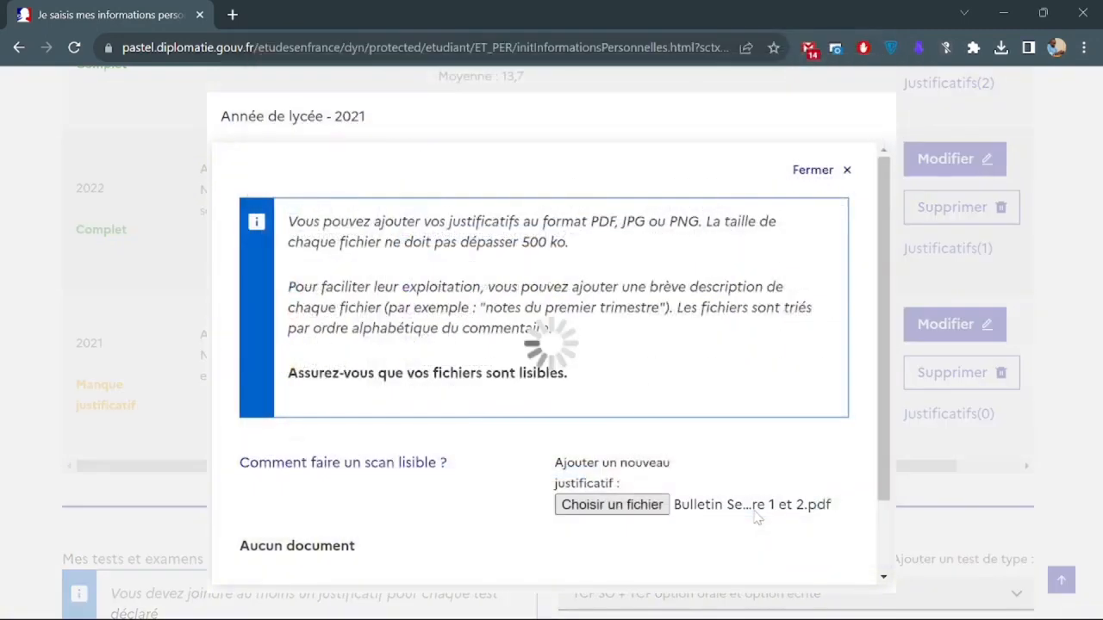
scroll(461, 418, down, 3)
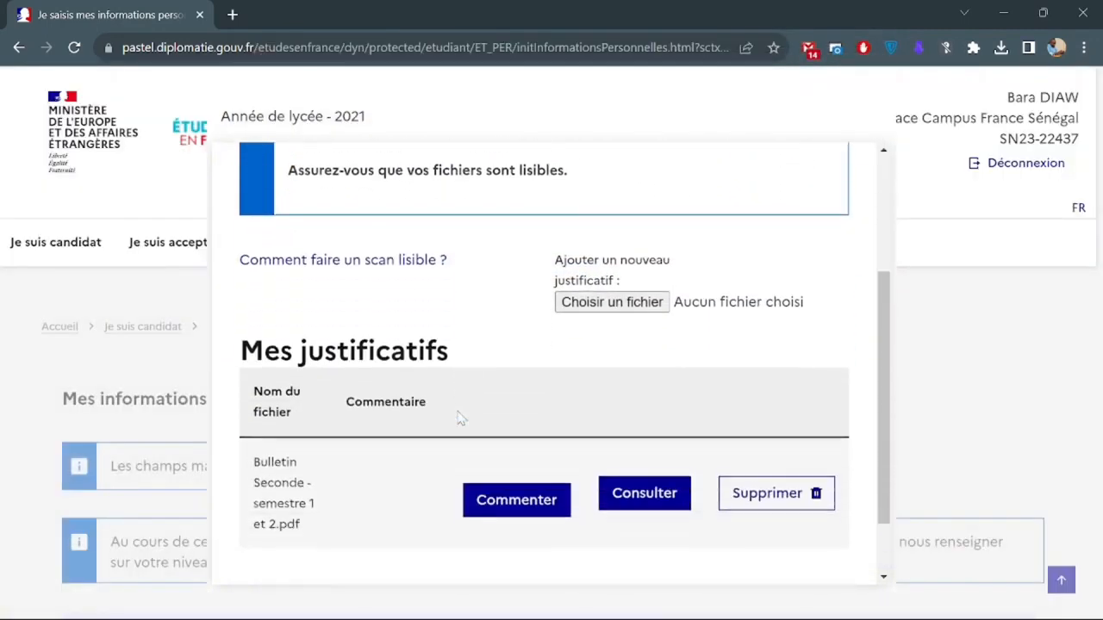
scroll(461, 418, down, 2)
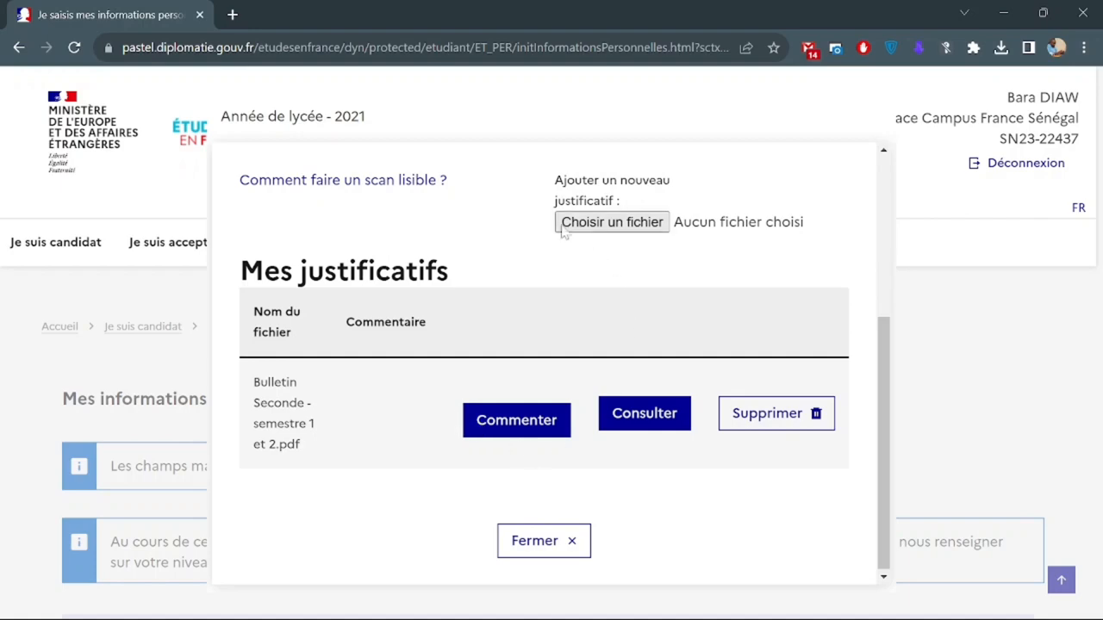
click(534, 541)
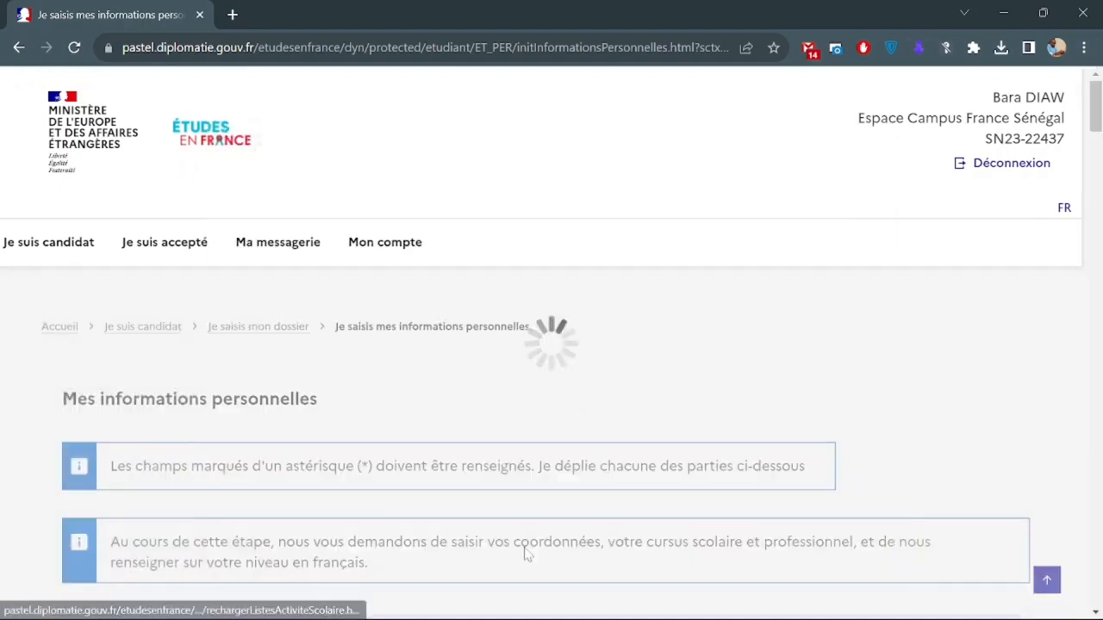
scroll(387, 428, down, 9)
scroll(387, 429, down, 20)
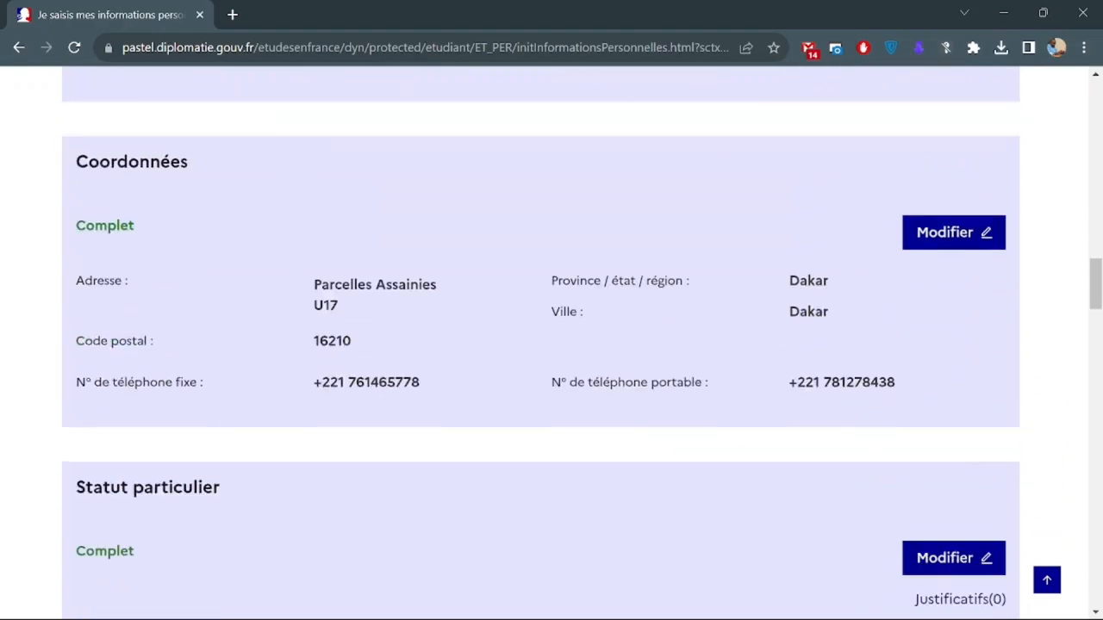
scroll(387, 428, up, 3)
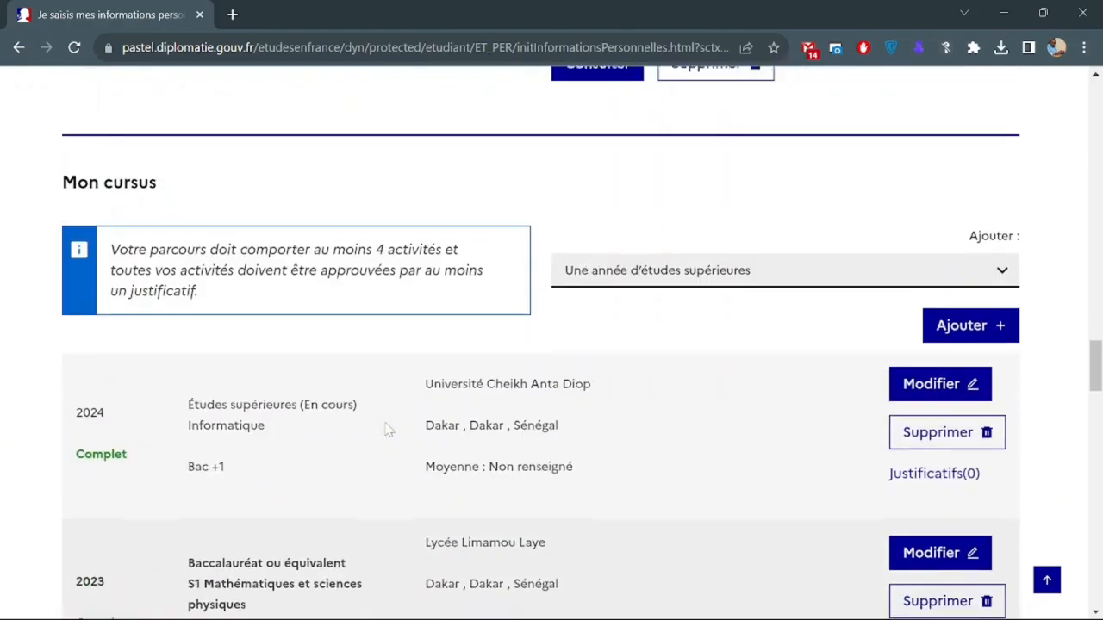
scroll(386, 428, down, 6)
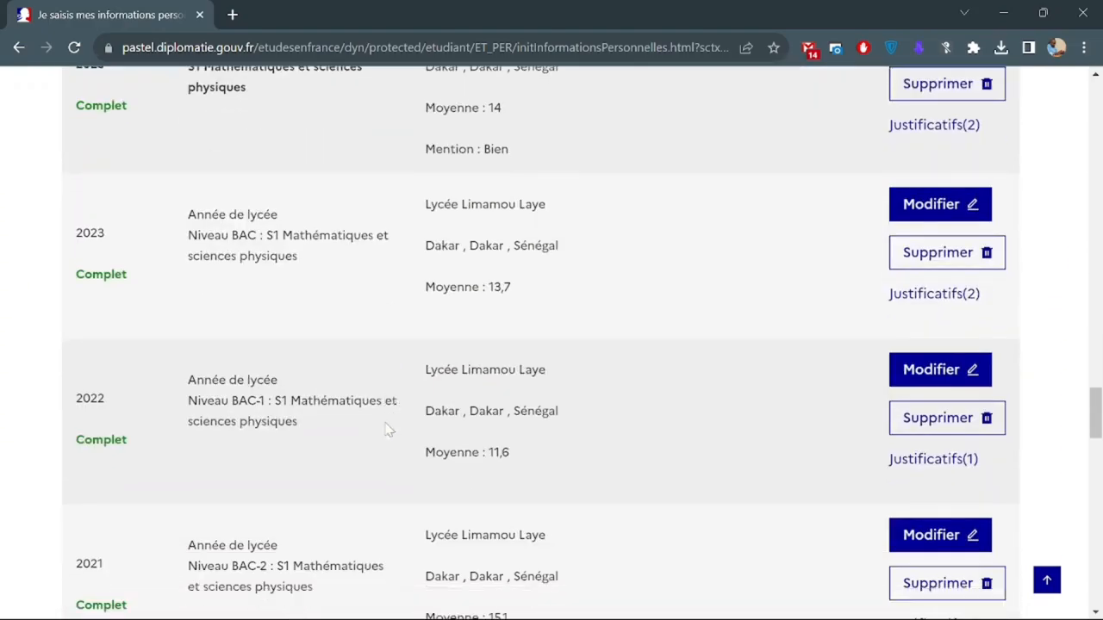
scroll(386, 428, up, 1)
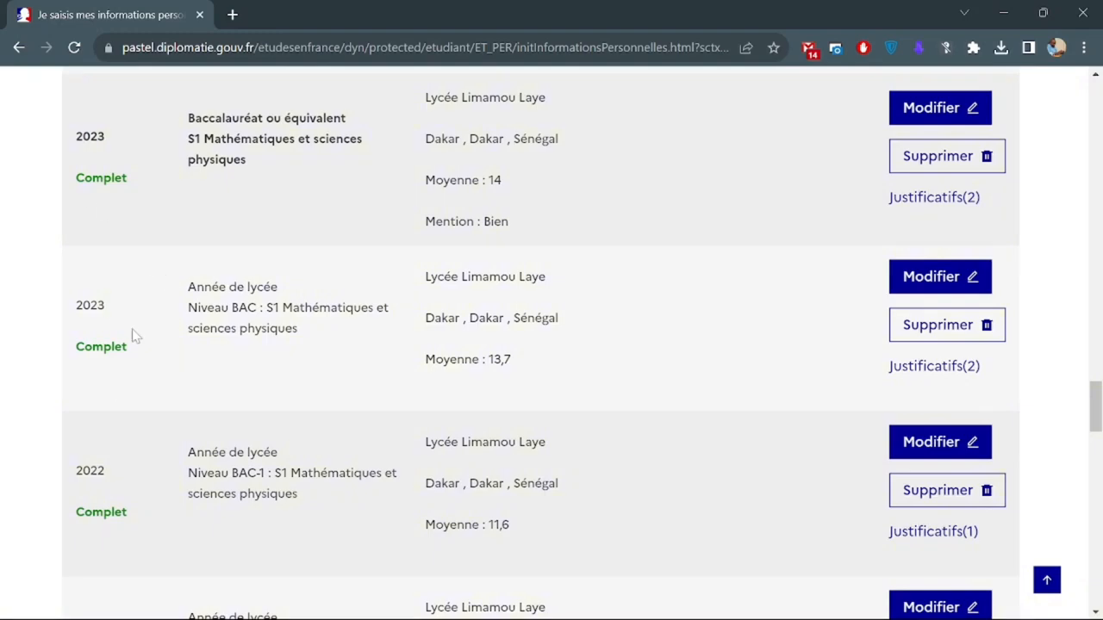
scroll(133, 336, down, 3)
scroll(149, 422, down, 3)
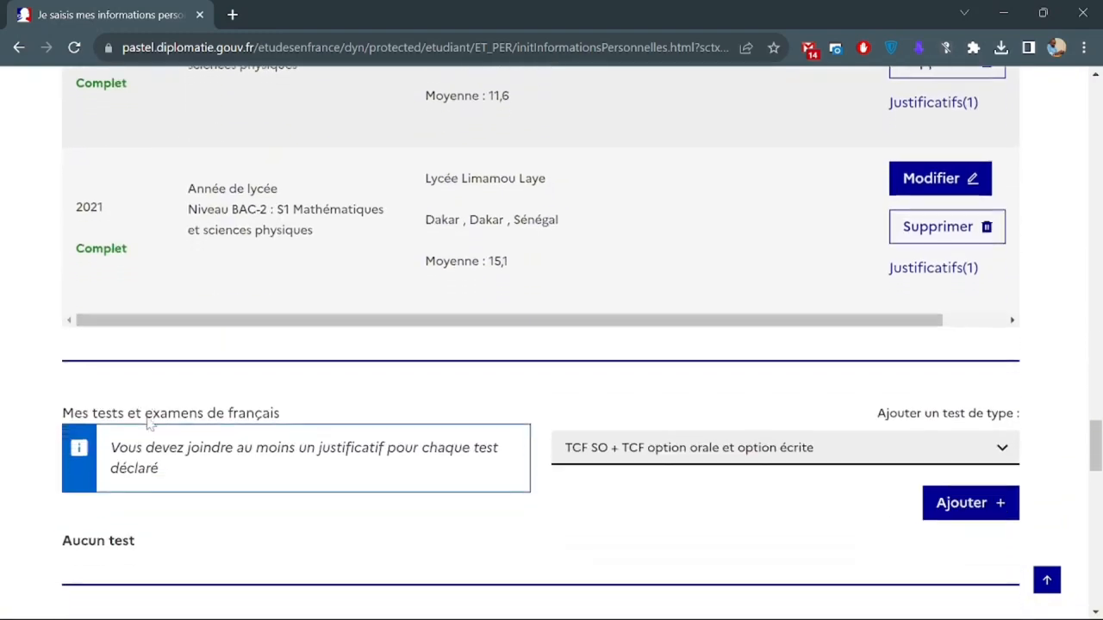
scroll(149, 422, down, 1)
scroll(52, 398, down, 1)
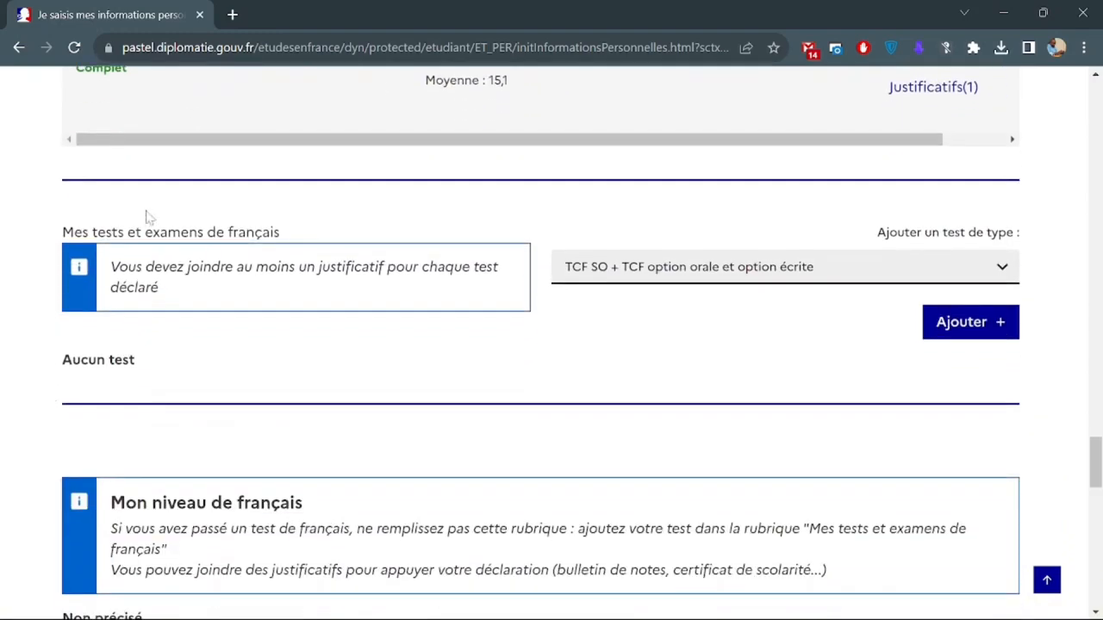
triple_click(172, 232)
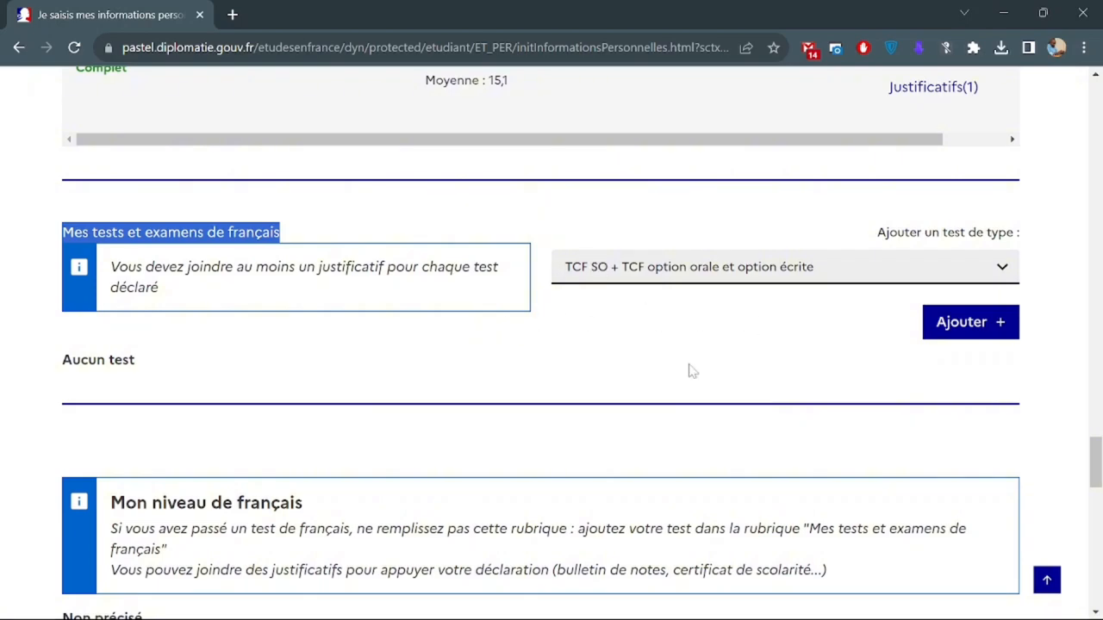
Open the 'Mon niveau de français' section's edit form with its Modifier button.
scroll(689, 370, down, 3)
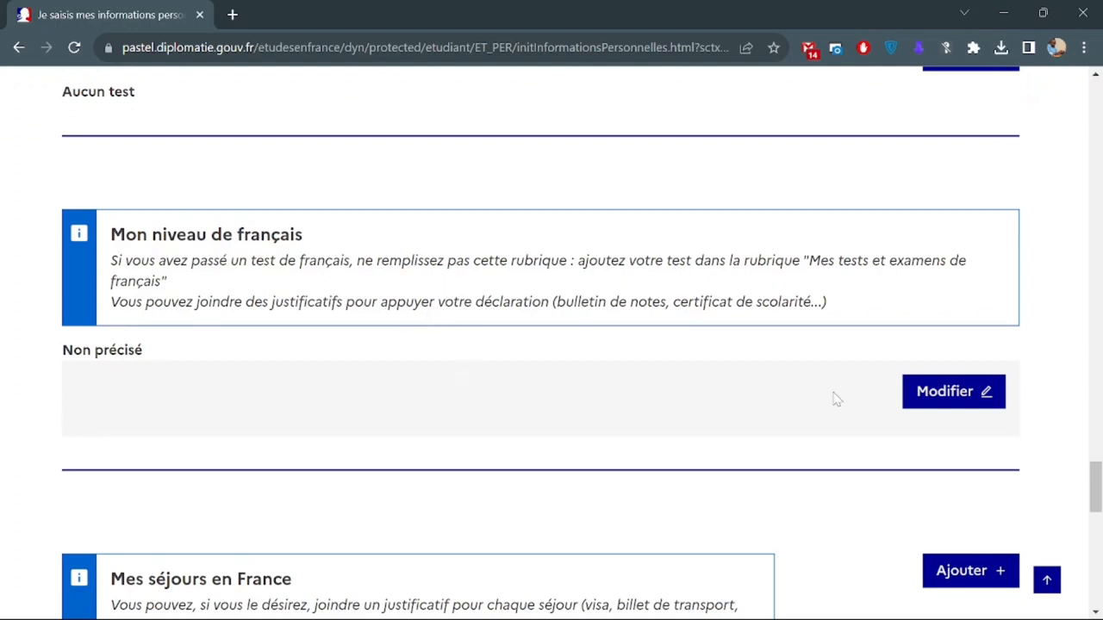
click(940, 400)
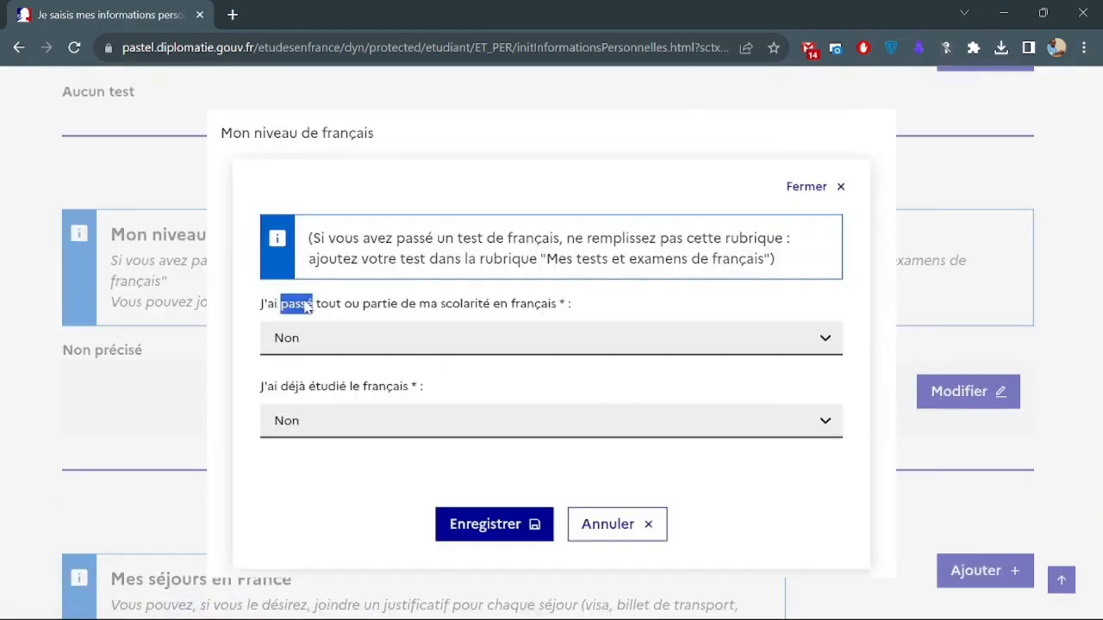
Answer Oui to both schooling partly in French and having studied French.
triple_click(307, 307)
click(449, 349)
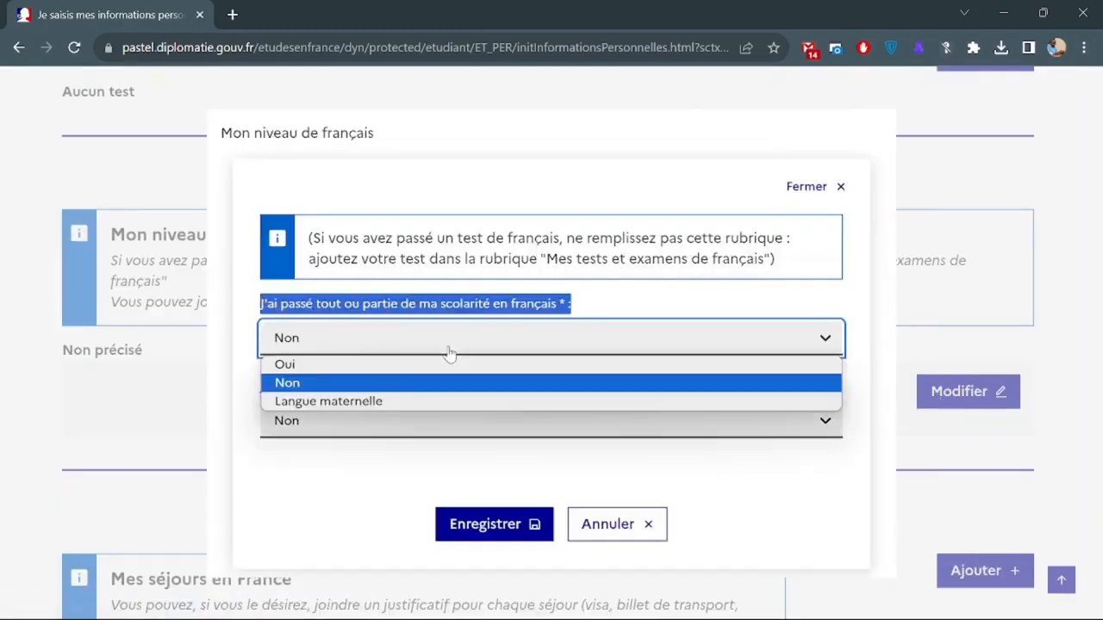
click(437, 377)
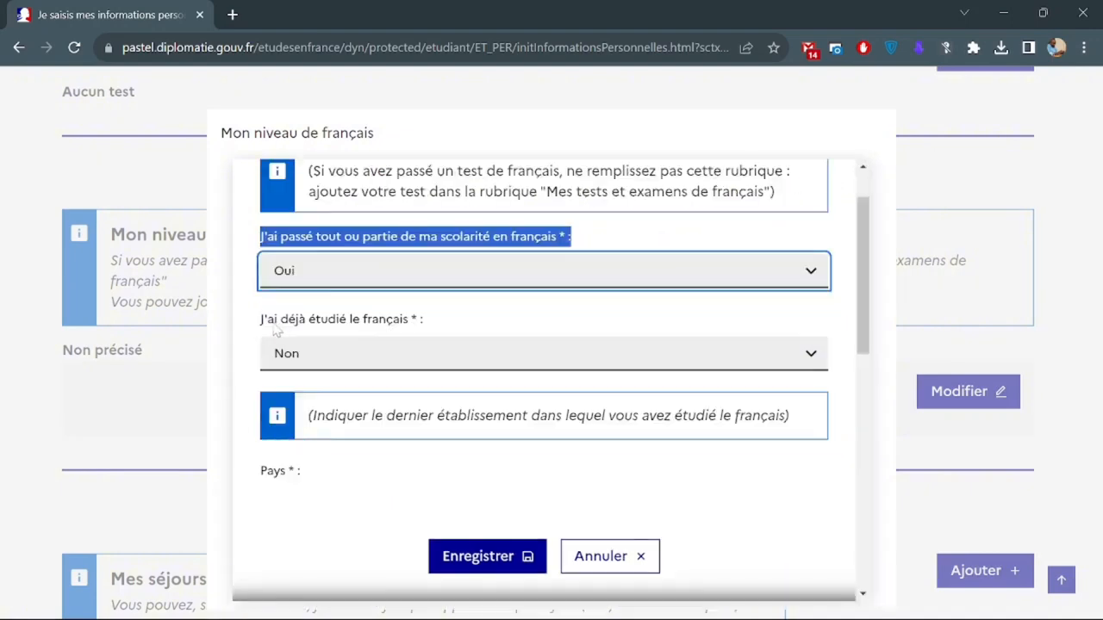
click(373, 369)
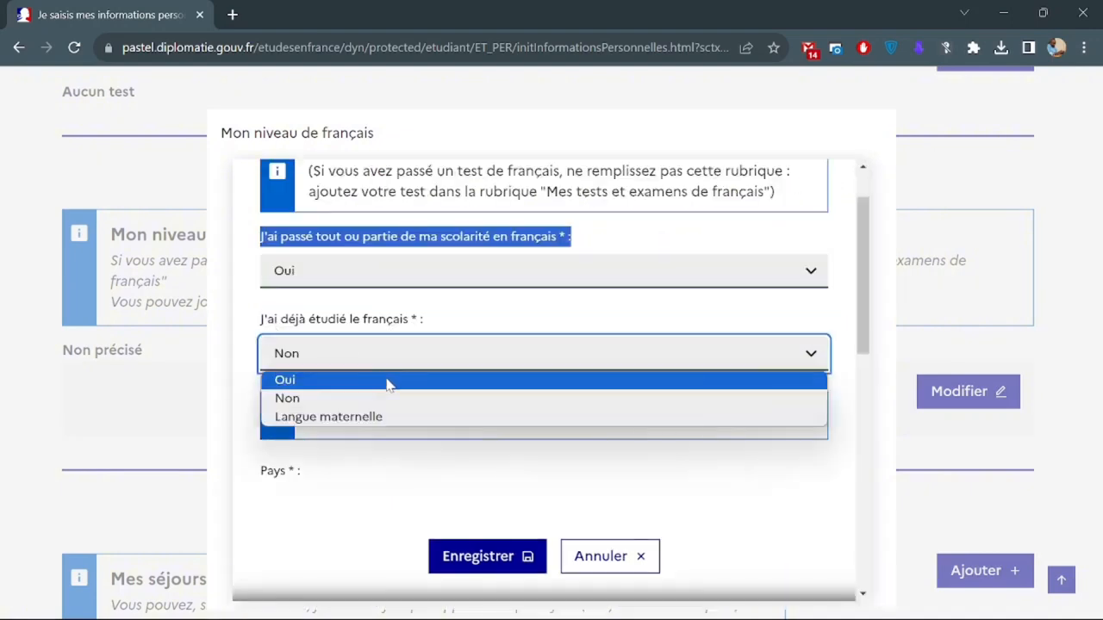
click(388, 381)
Set the French-study location to province Dakar, city Dakar.
scroll(406, 451, down, 3)
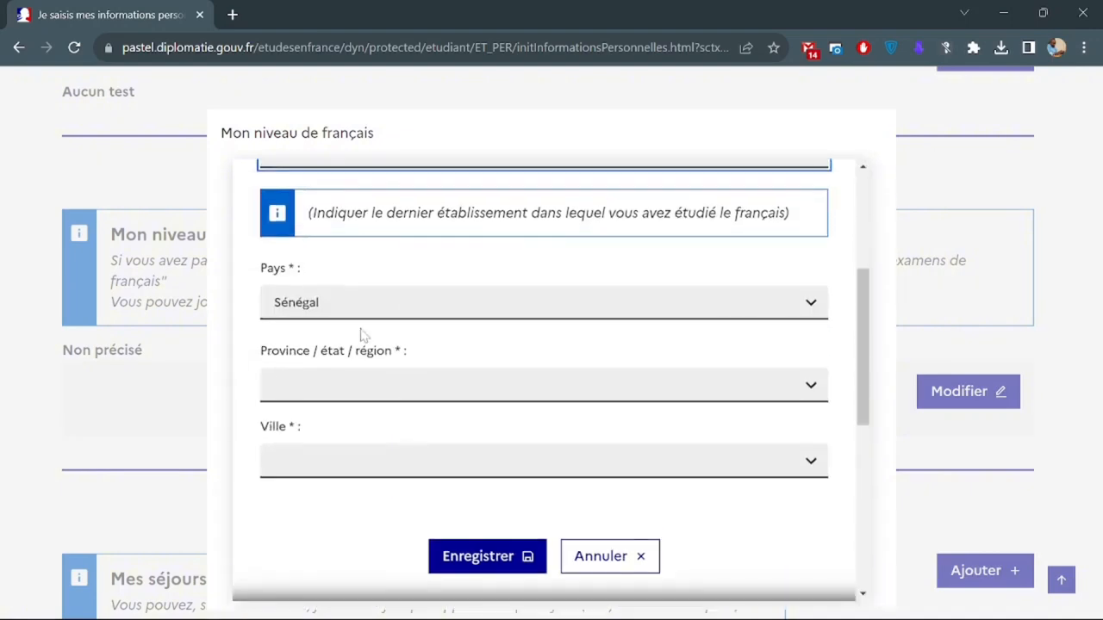
scroll(357, 281, down, 1)
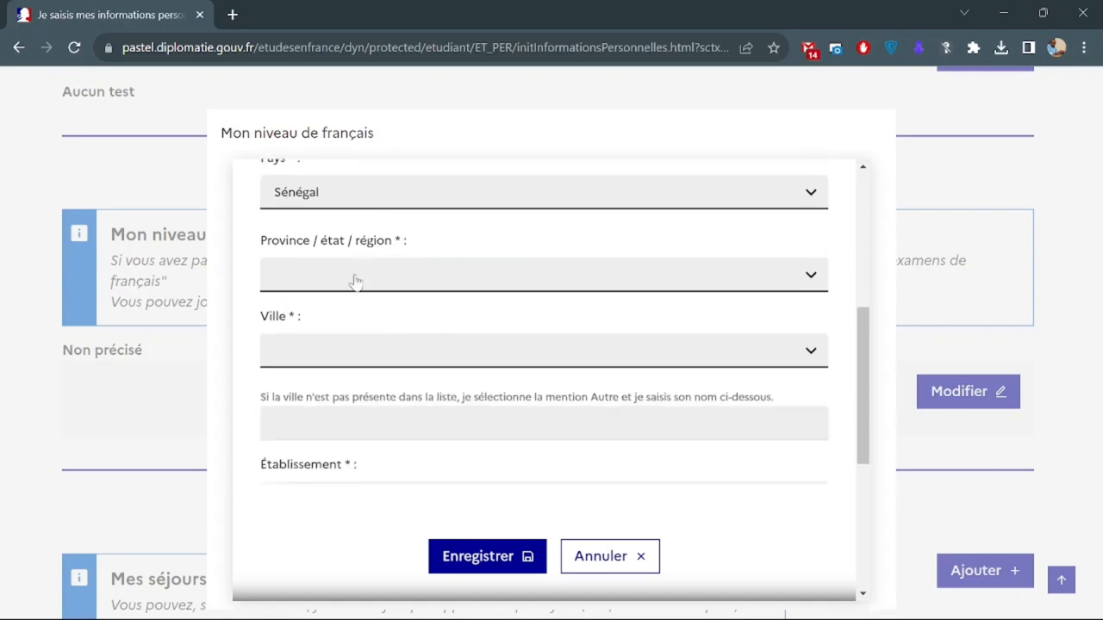
click(355, 282)
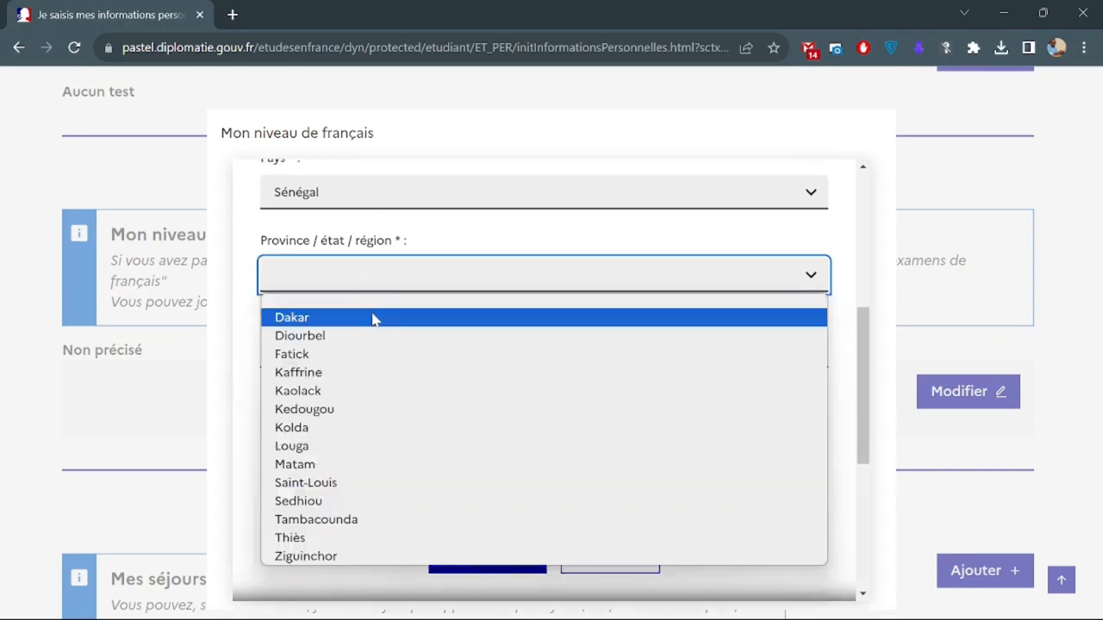
click(370, 317)
click(376, 342)
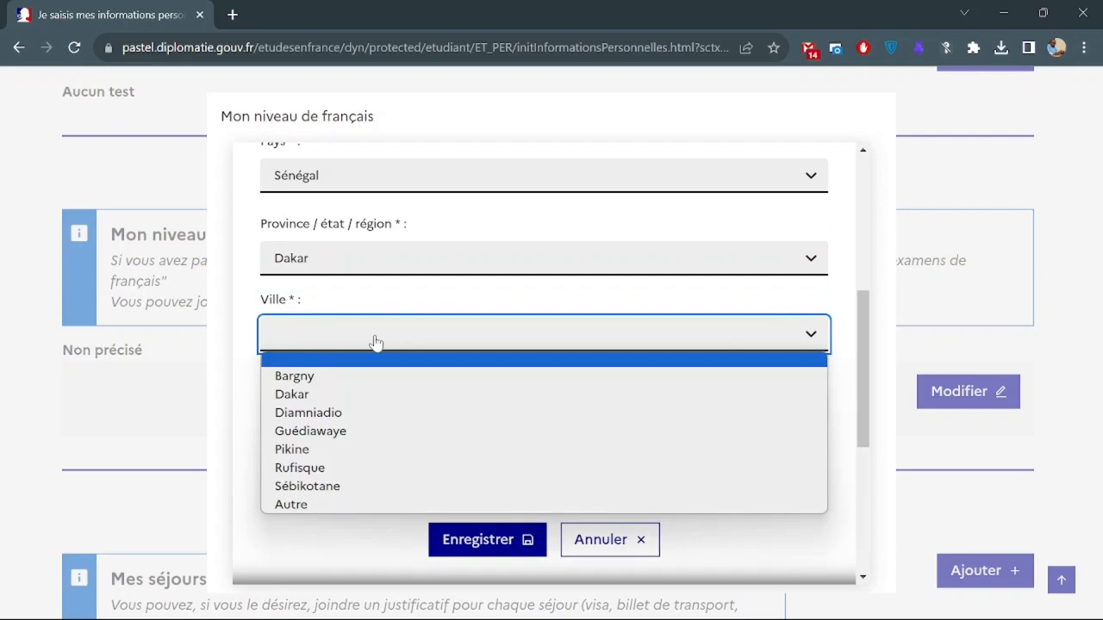
click(396, 394)
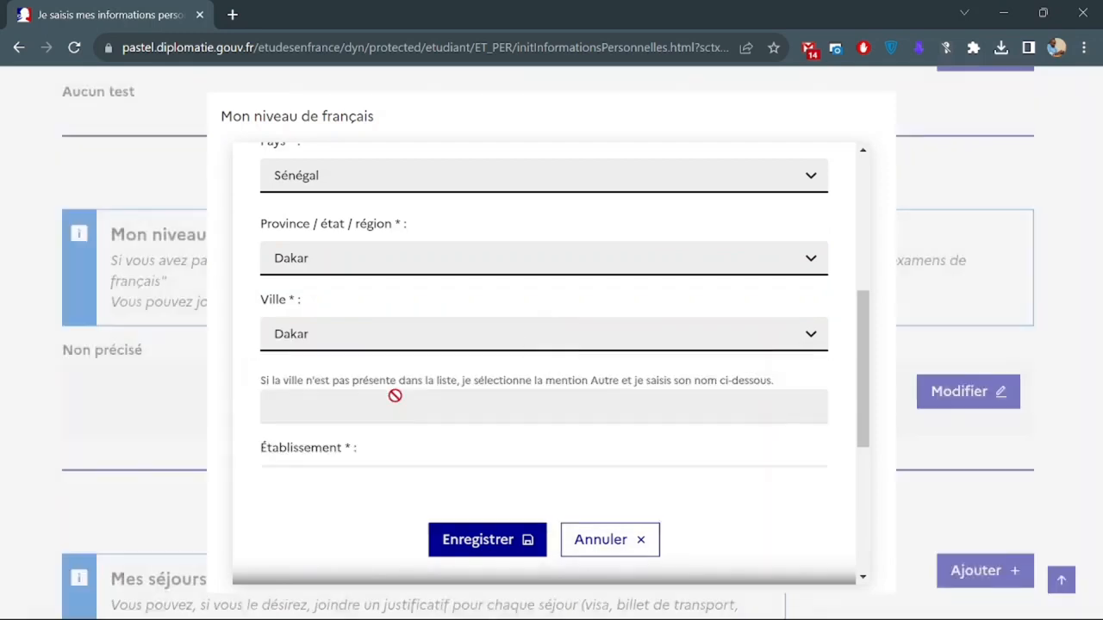
scroll(395, 396, down, 3)
click(317, 362)
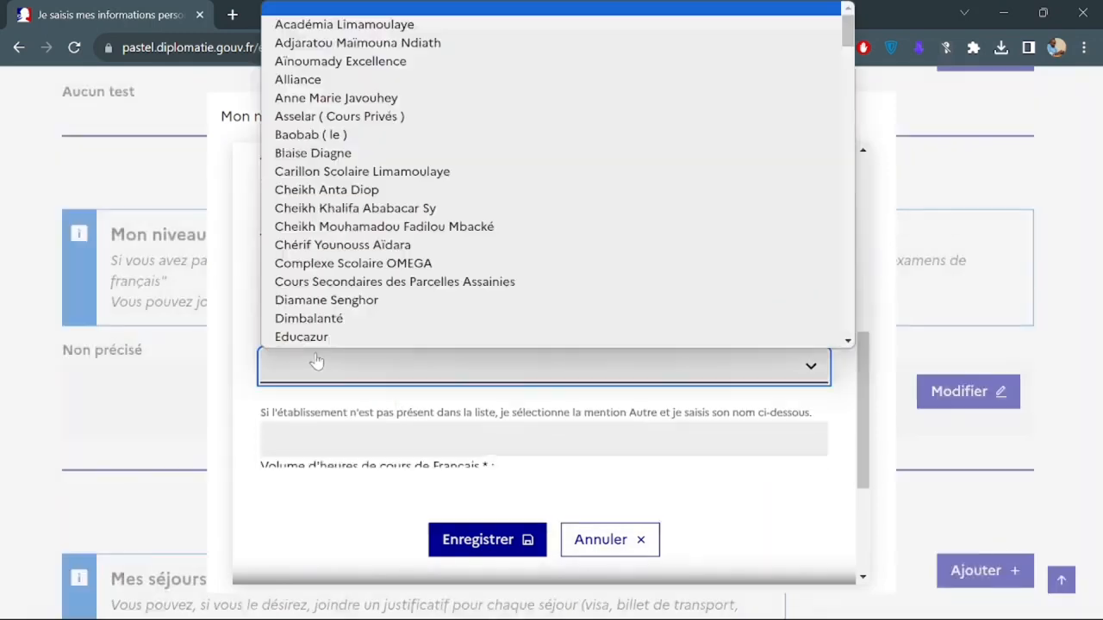
scroll(330, 341, down, 1)
scroll(423, 213, up, 1)
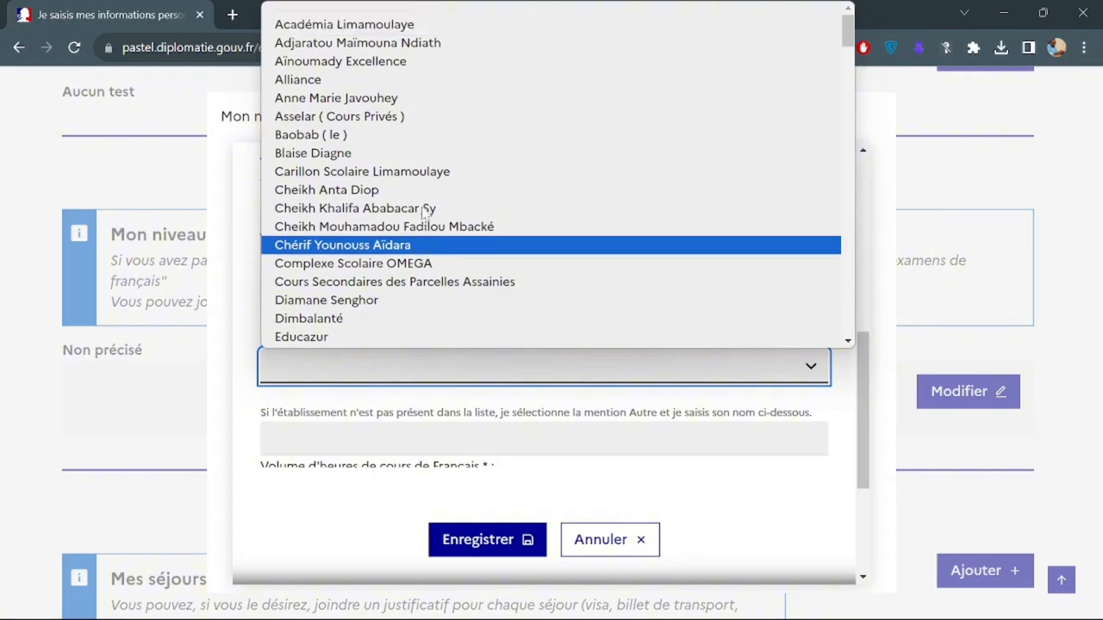
scroll(423, 214, down, 4)
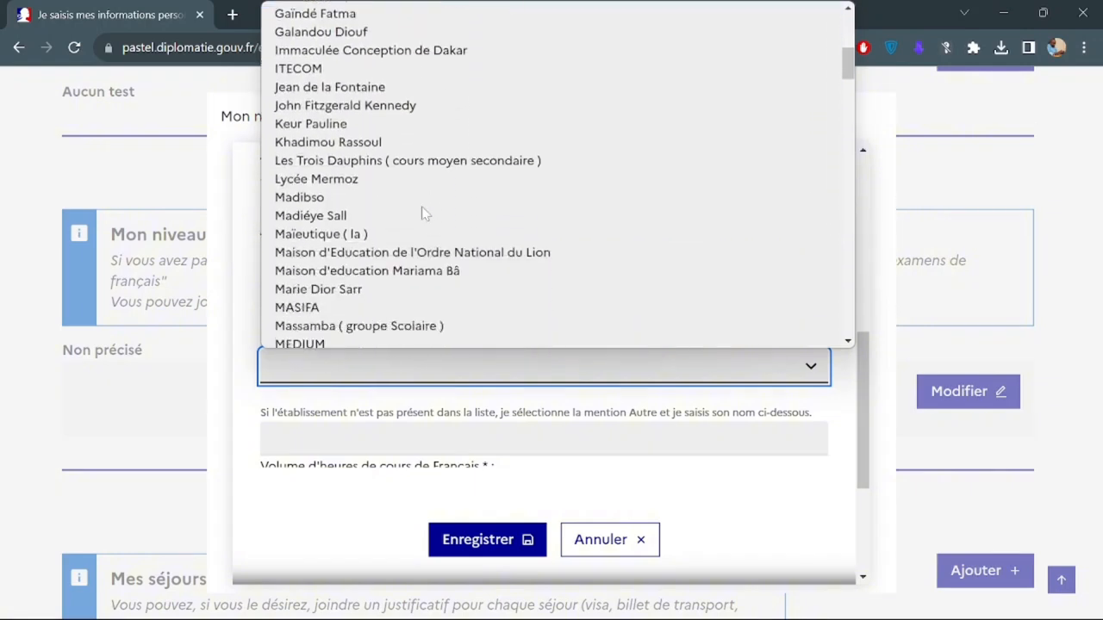
scroll(423, 213, down, 4)
scroll(423, 214, down, 4)
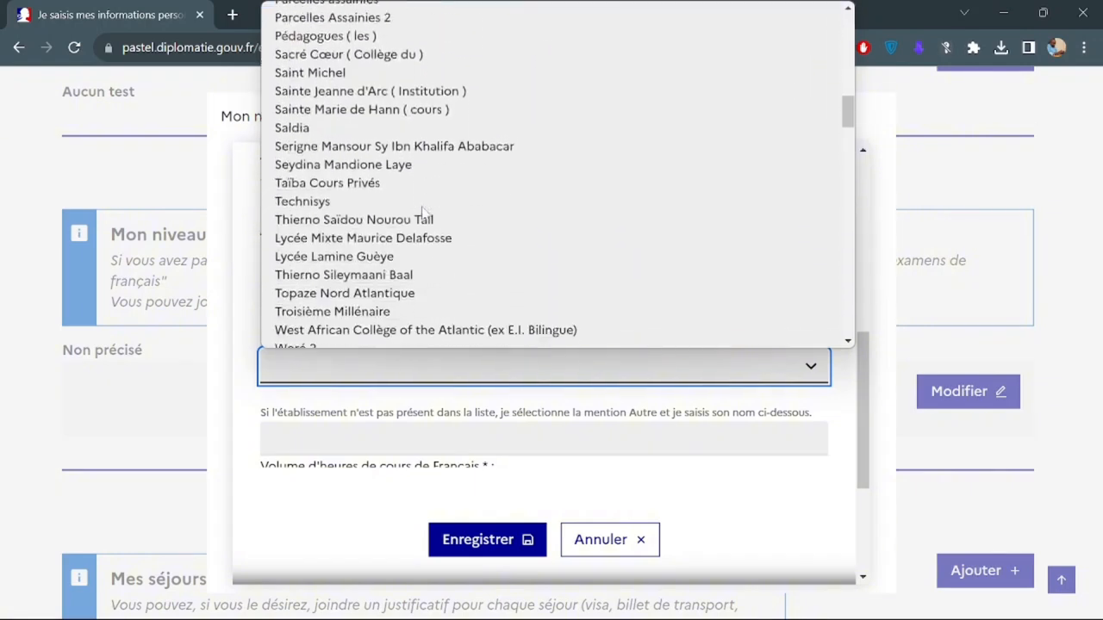
scroll(423, 214, down, 10)
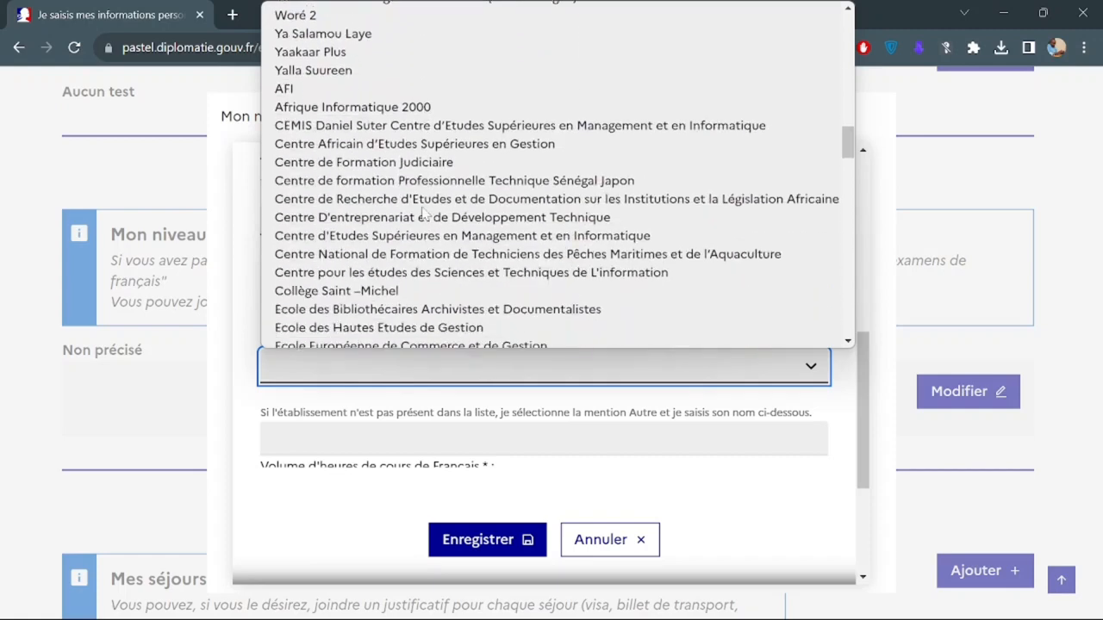
scroll(425, 213, down, 5)
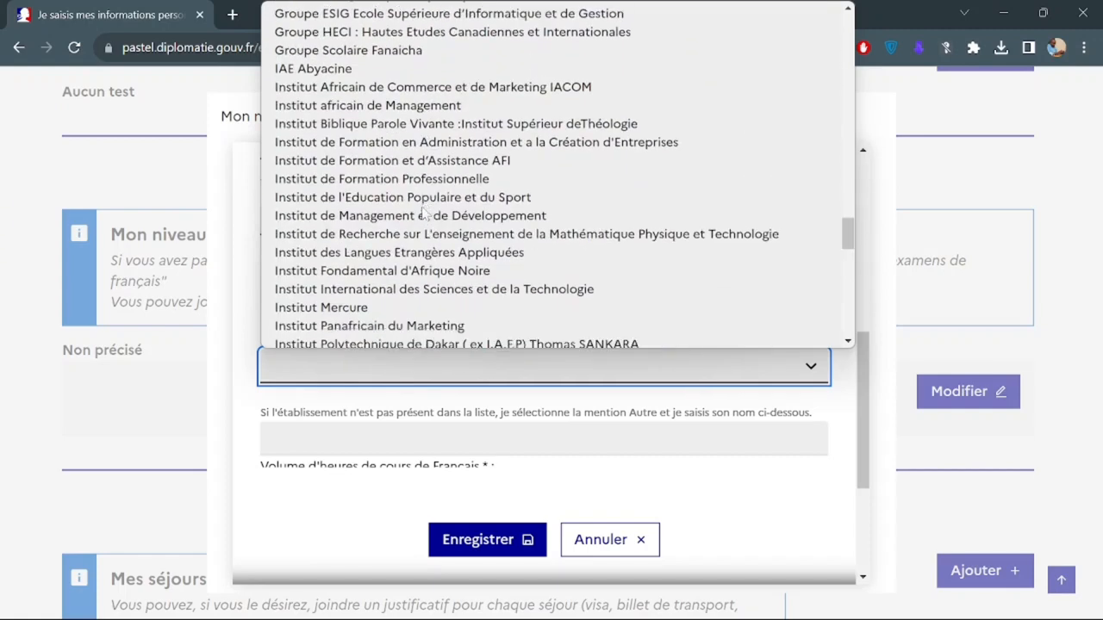
scroll(423, 213, down, 5)
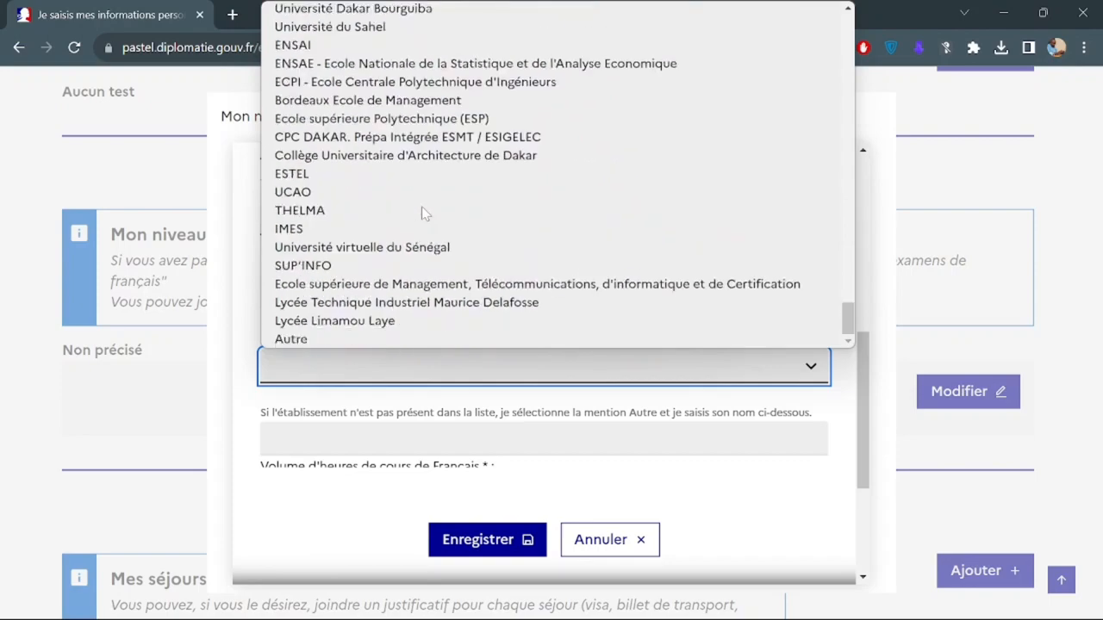
scroll(423, 214, up, 12)
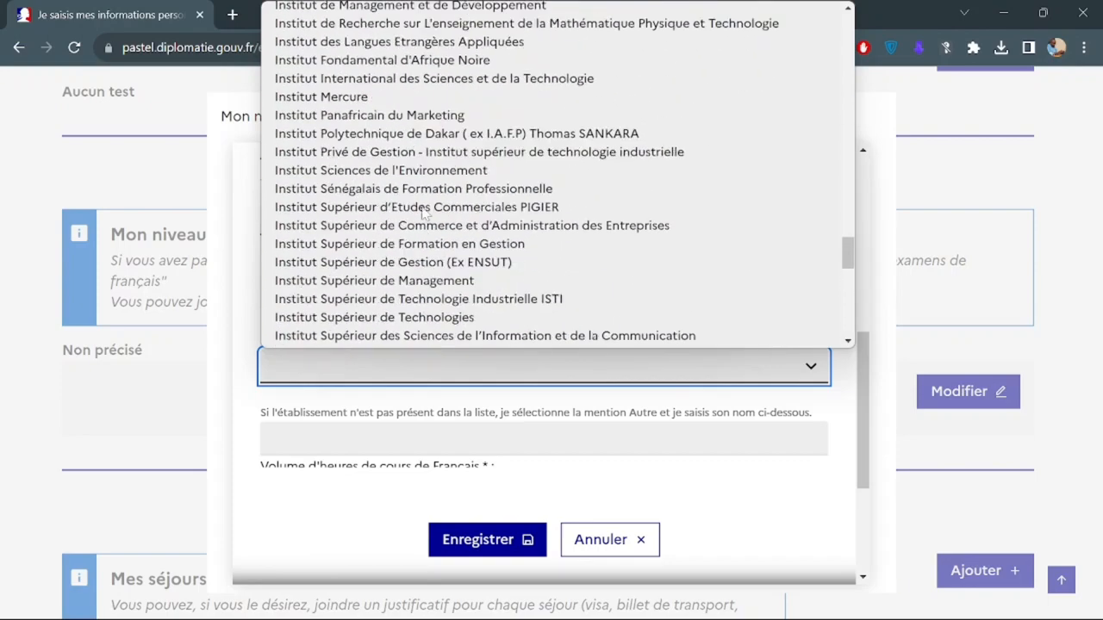
scroll(423, 214, up, 9)
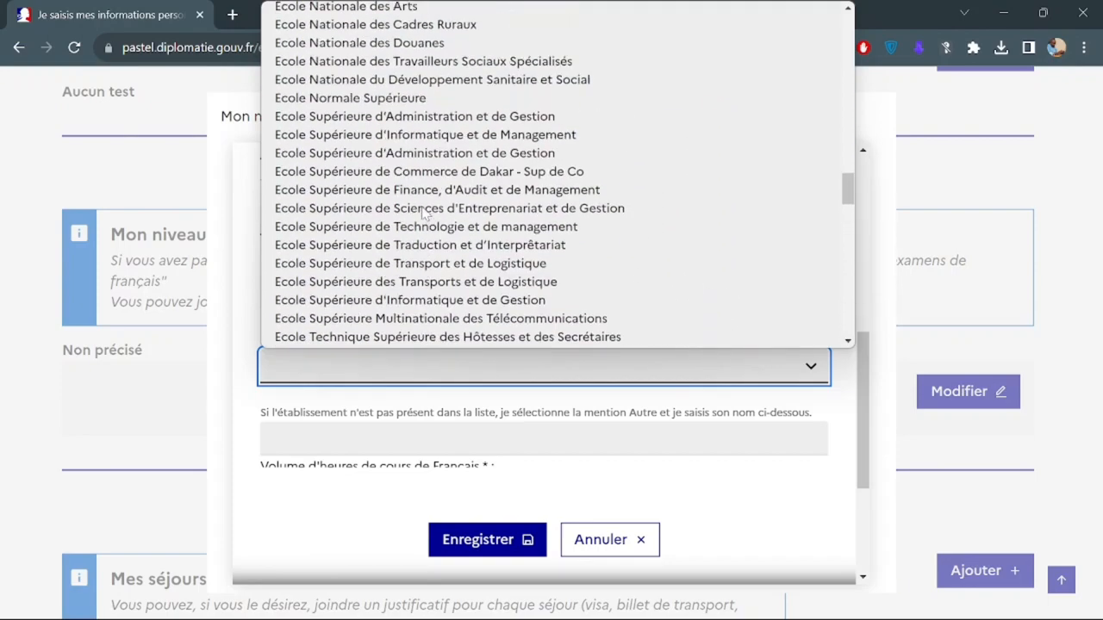
scroll(423, 213, down, 10)
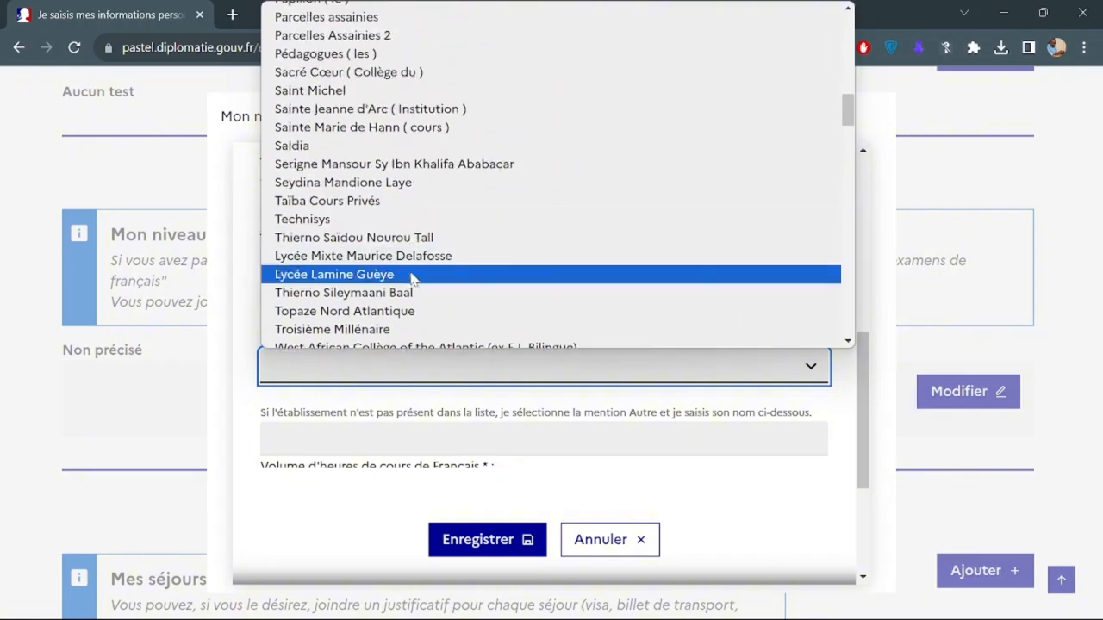
scroll(412, 277, down, 1)
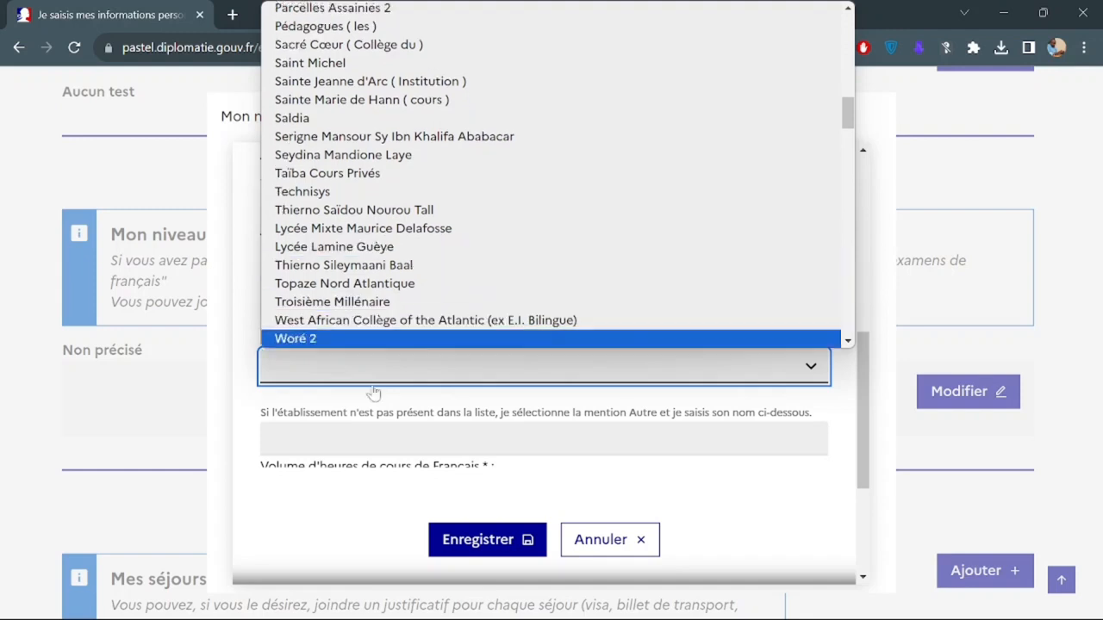
click(371, 408)
Change the city to Guédiawaye, choose Autre as school, and enter 'Lycee Limamou Laye'.
click(320, 230)
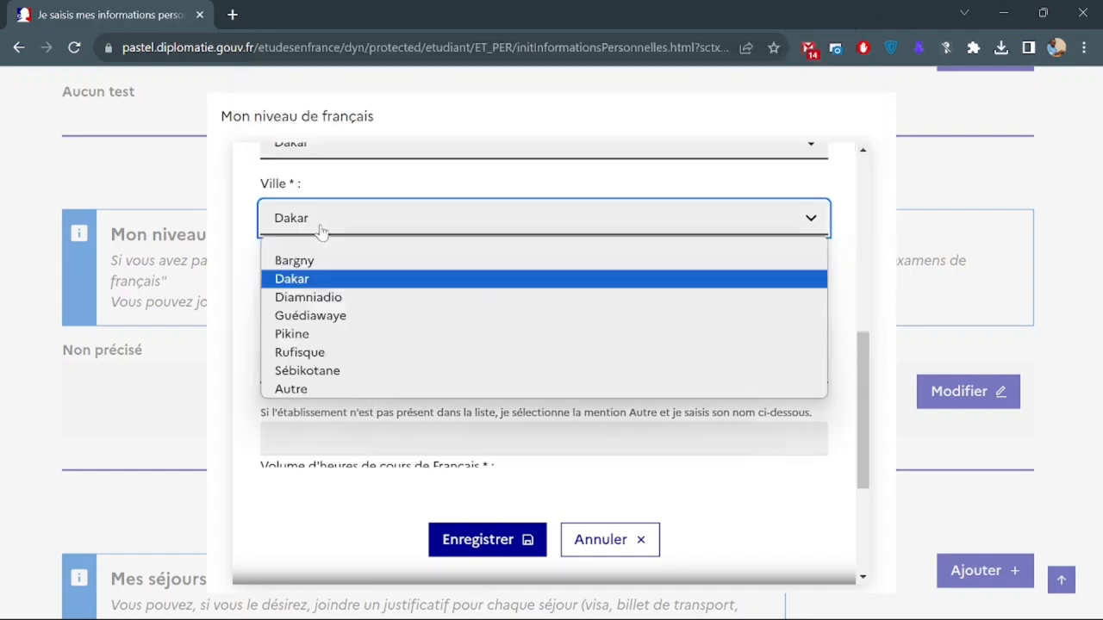
click(366, 318)
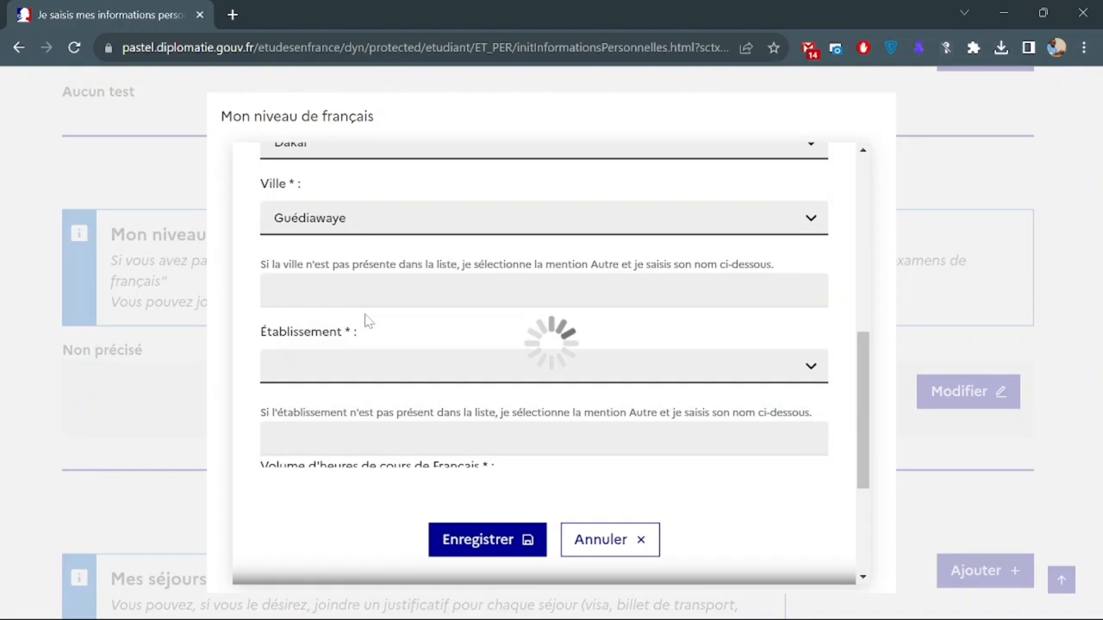
click(387, 370)
click(387, 370)
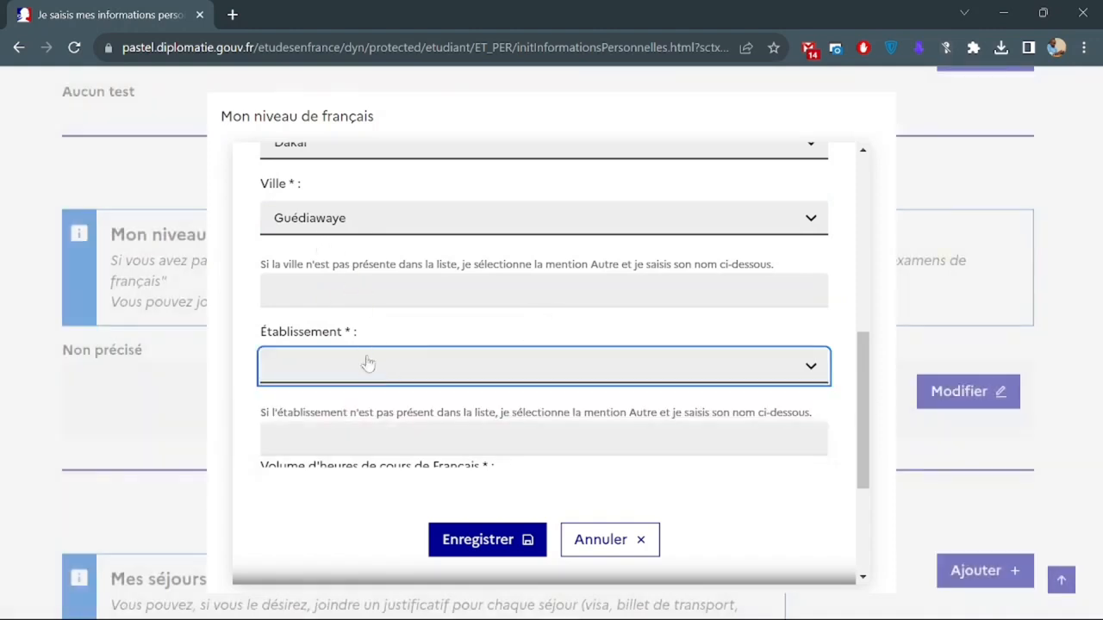
click(362, 371)
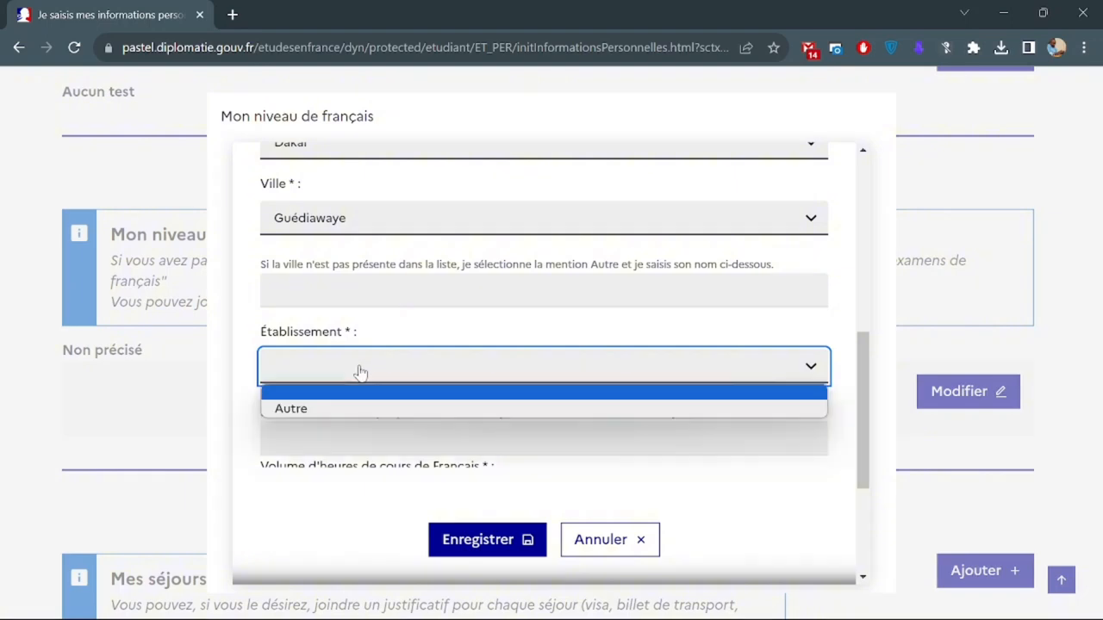
click(369, 410)
scroll(369, 410, down, 2)
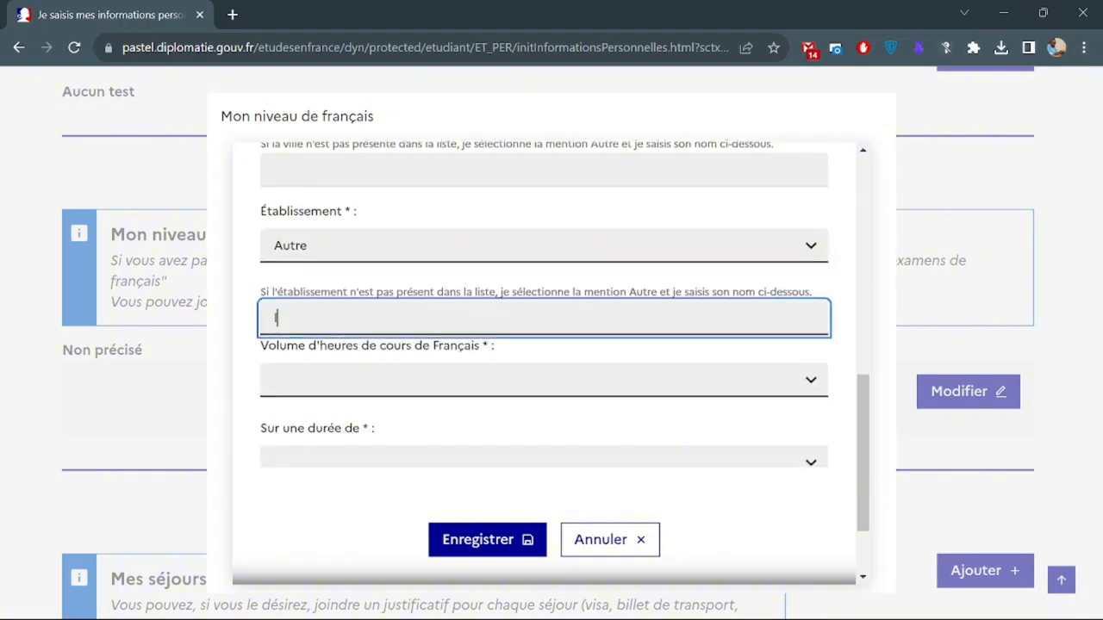
text(lYCEE)
key(BackSpace)
key(BackSpace)
key(BackSpace)
key(BackSpace)
key(BackSpace)
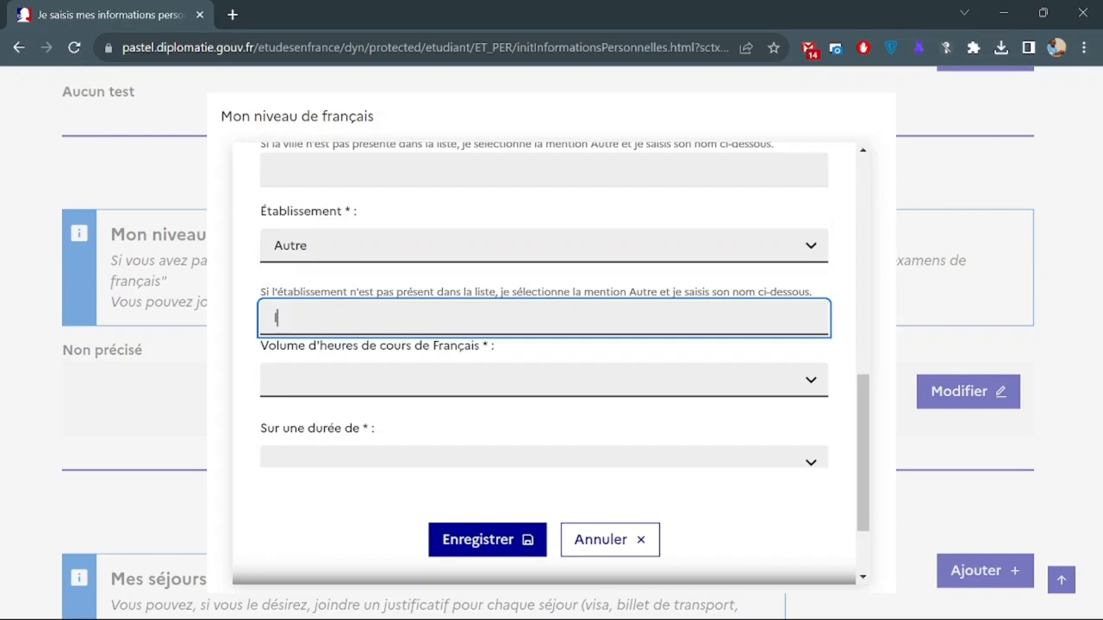
text(Lycee Limamou Laye)
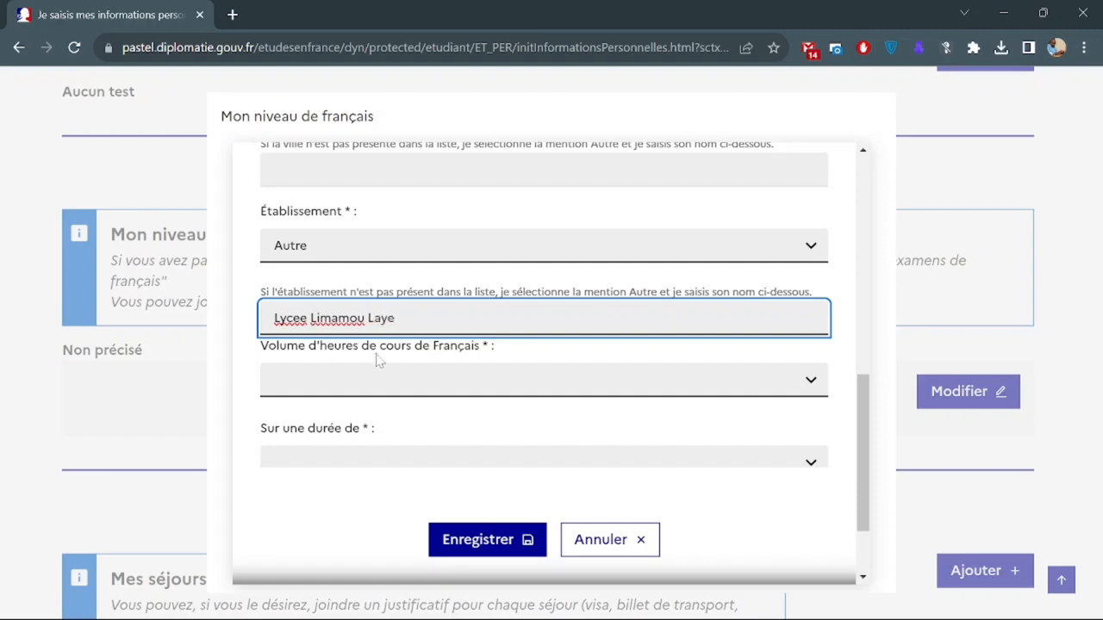
Choose Plus de 1000 heures, 4 ans et plus, level Avancé, and save.
scroll(378, 358, down, 2)
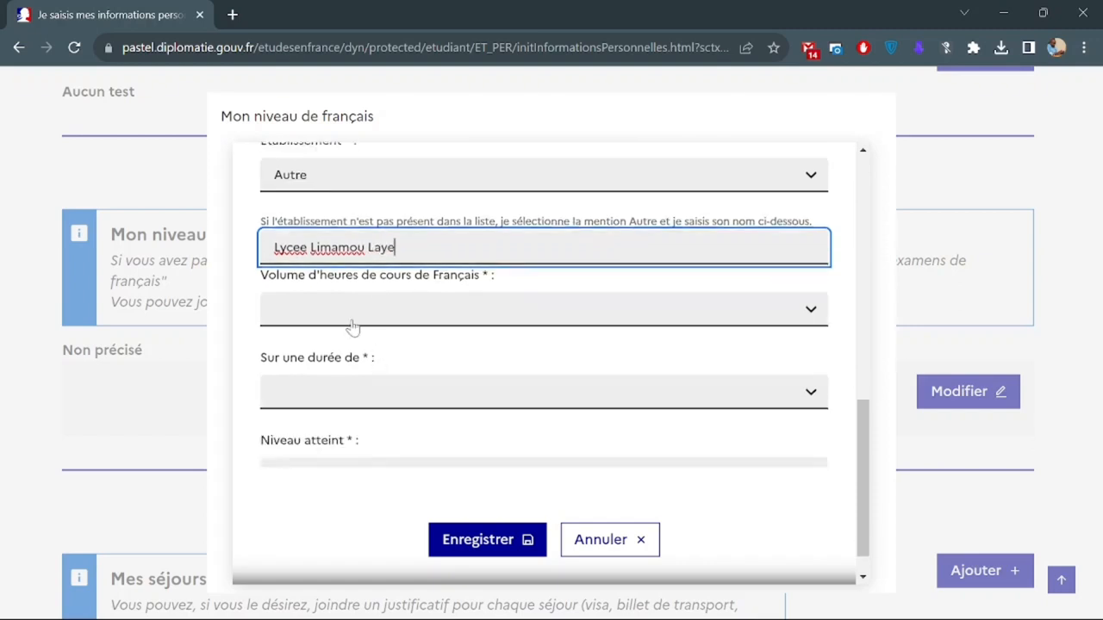
click(352, 327)
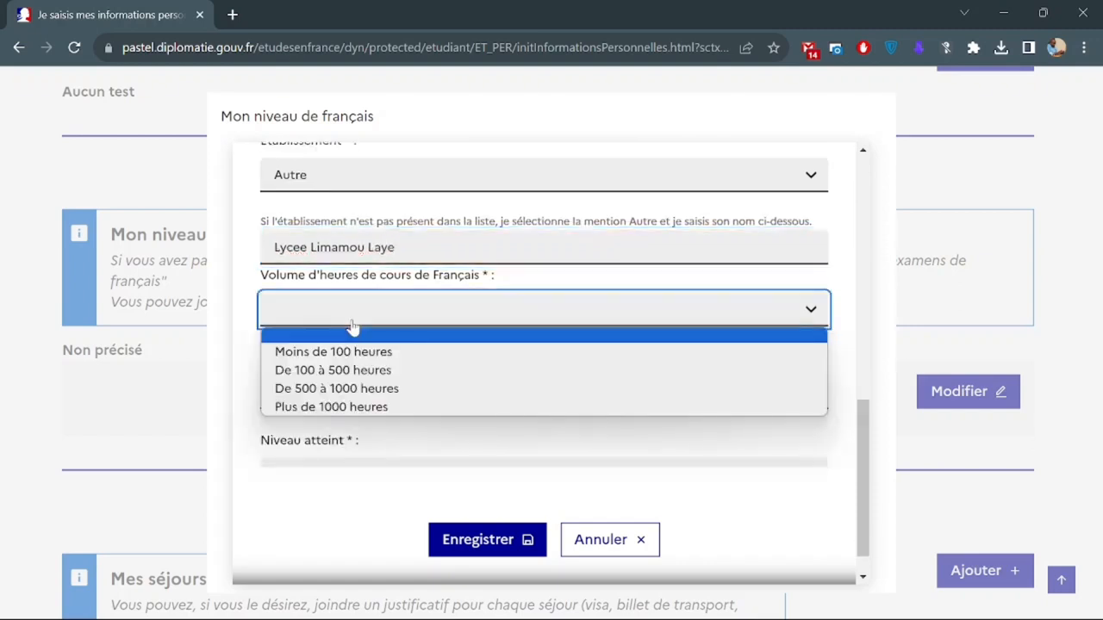
click(409, 411)
scroll(365, 356, down, 1)
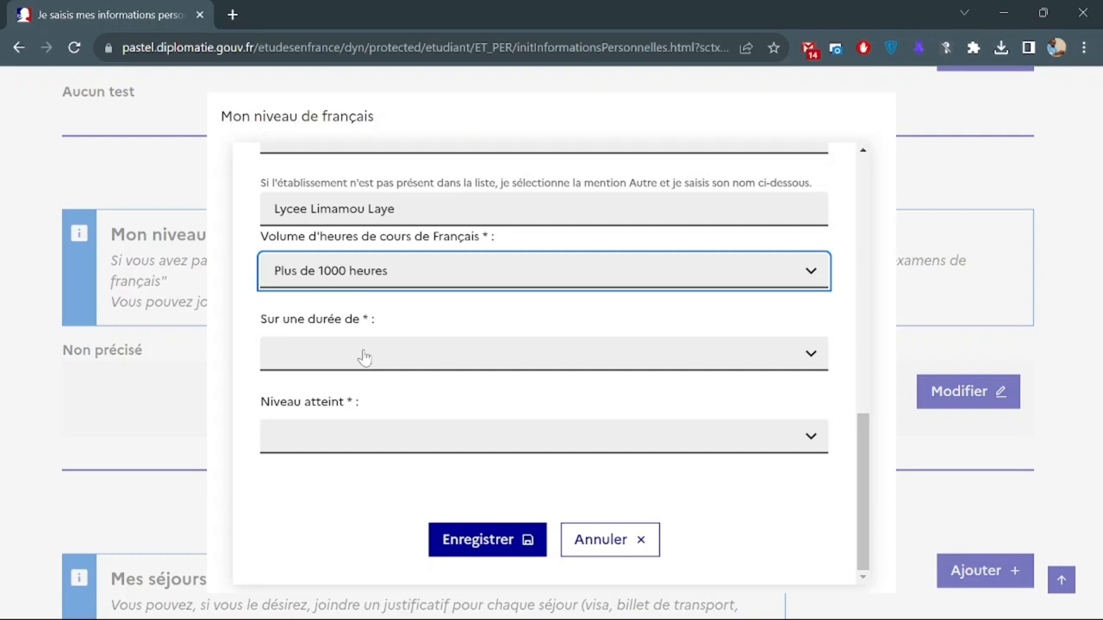
click(365, 357)
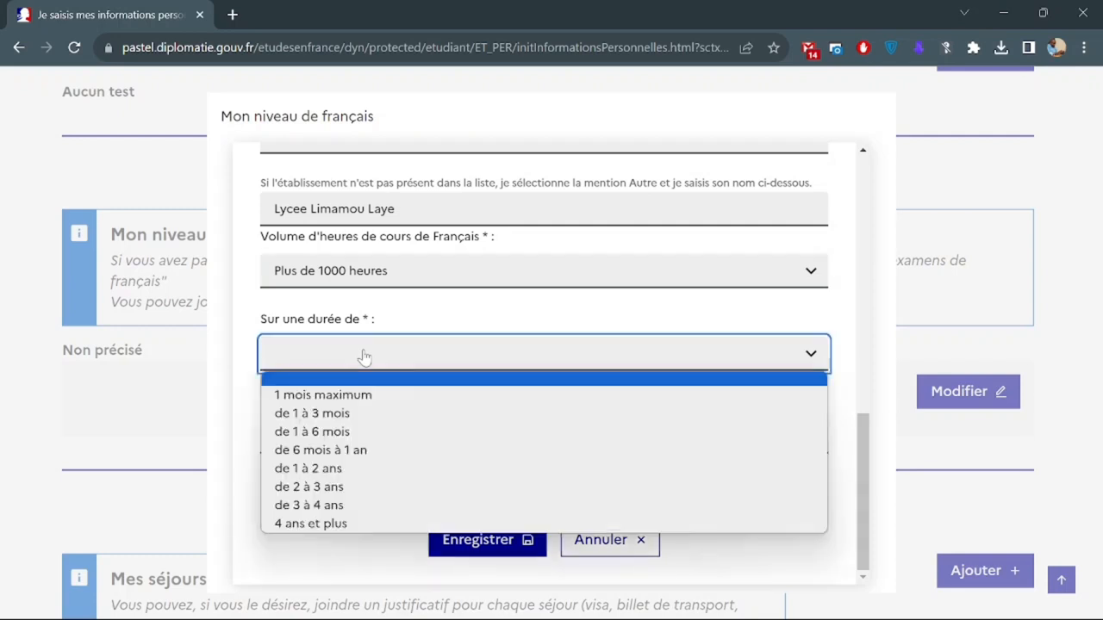
click(387, 525)
click(356, 436)
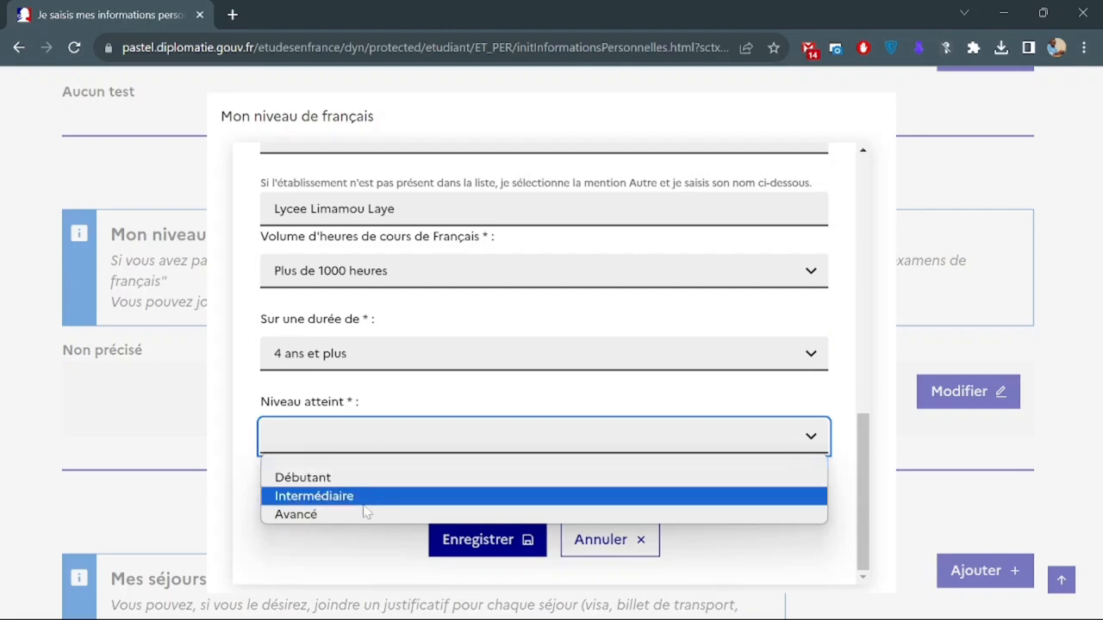
click(365, 514)
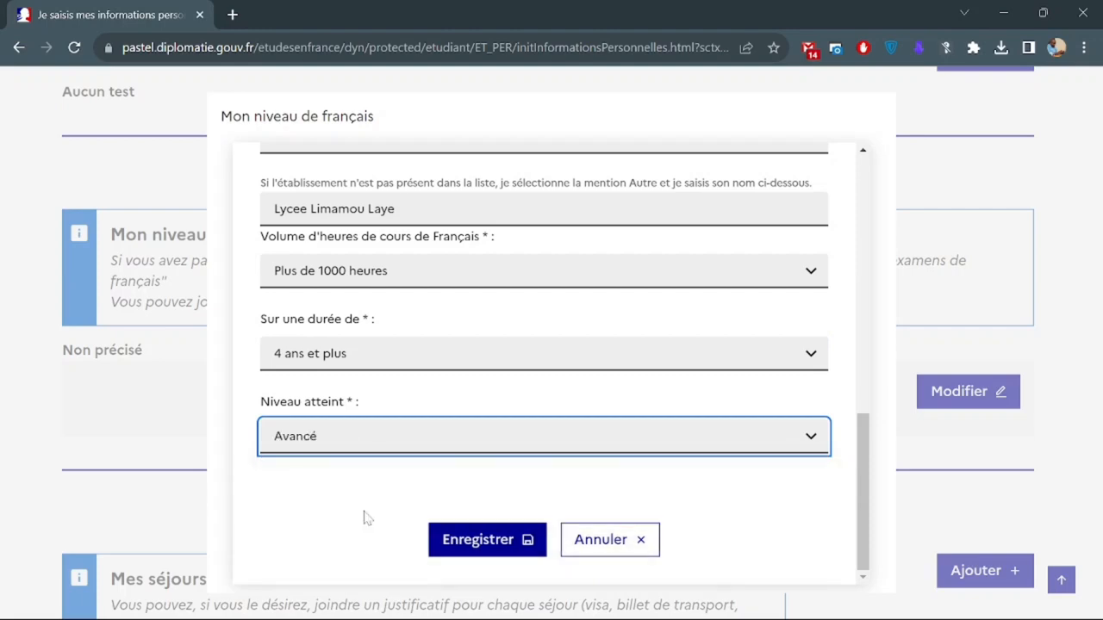
click(465, 538)
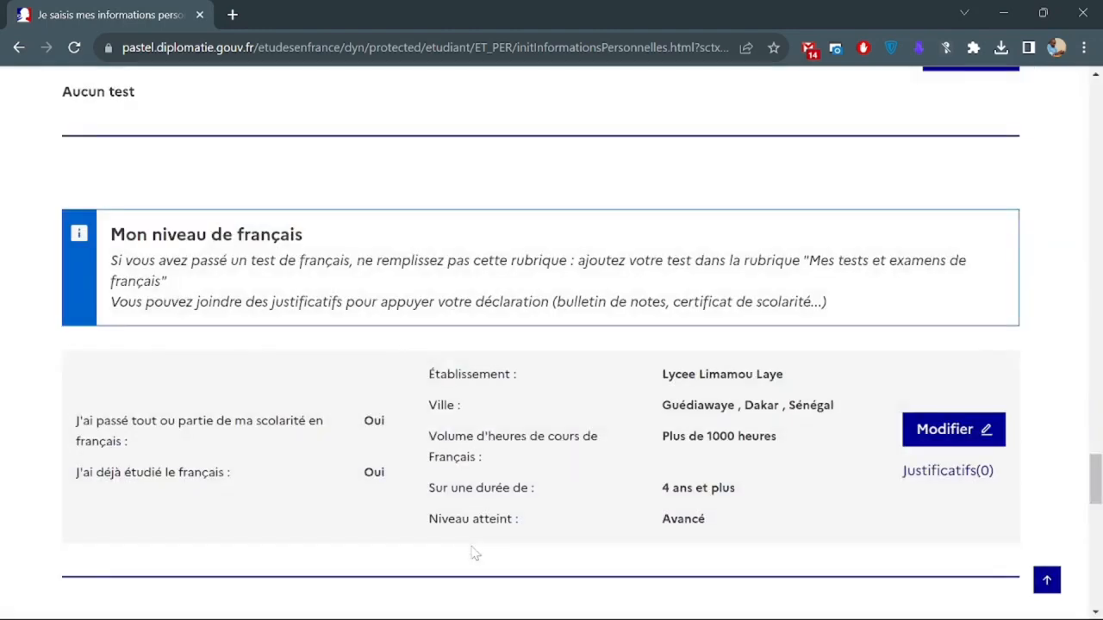
scroll(473, 553, down, 2)
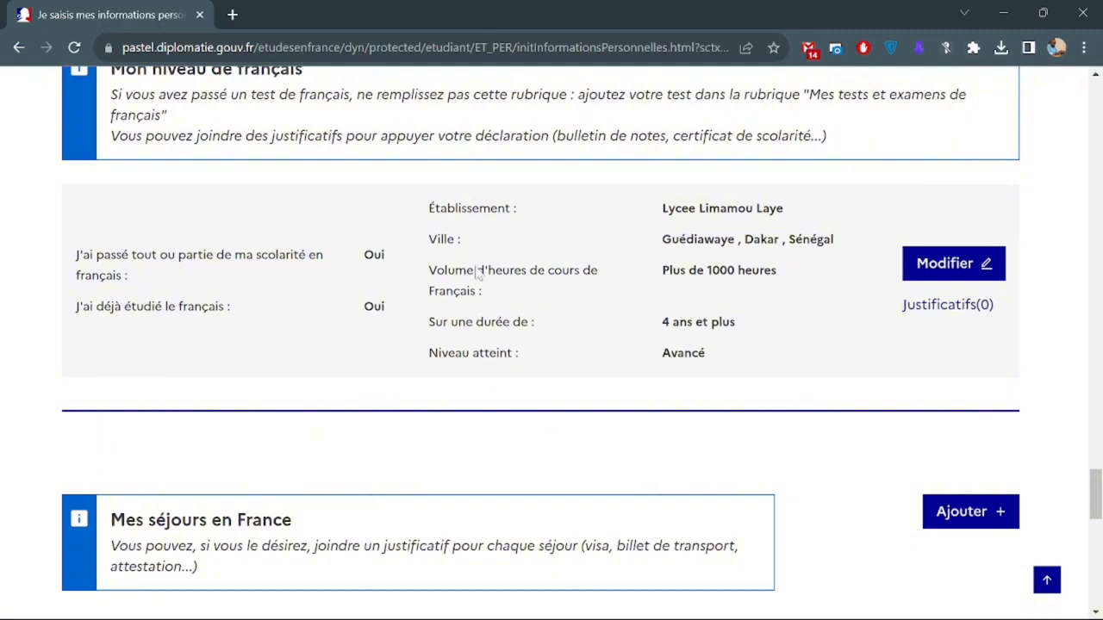
scroll(590, 326, down, 2)
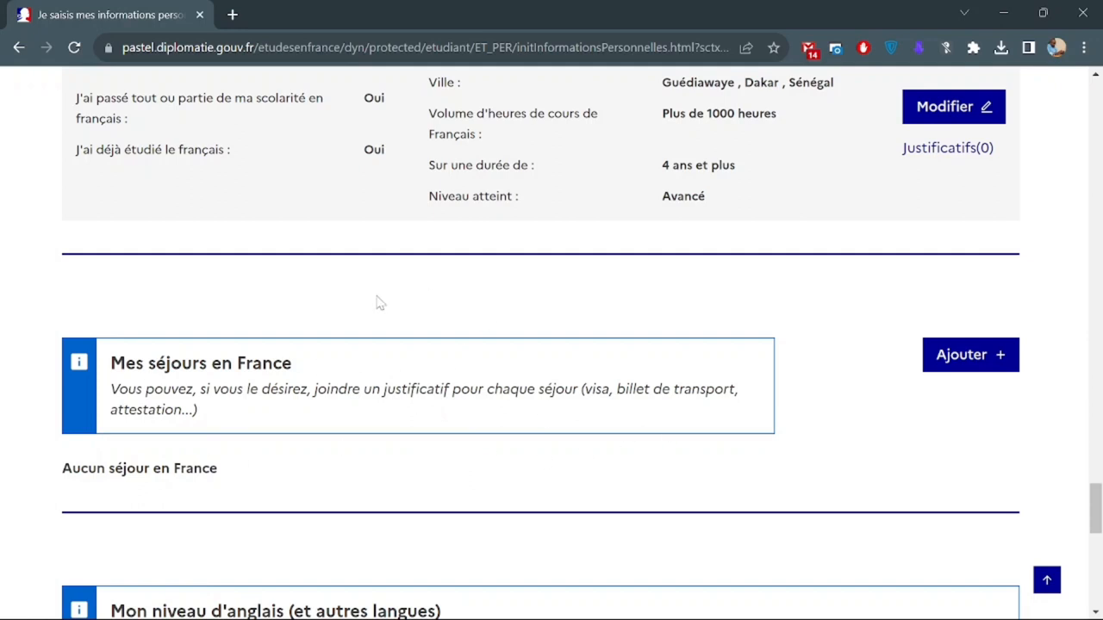
scroll(388, 453, down, 3)
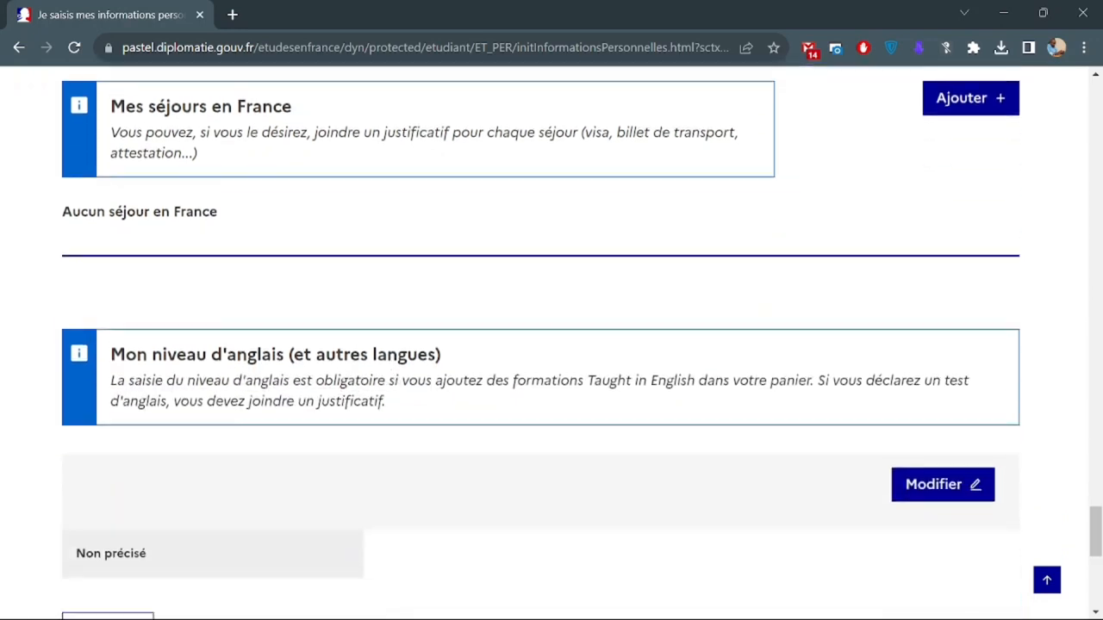
scroll(684, 307, down, 2)
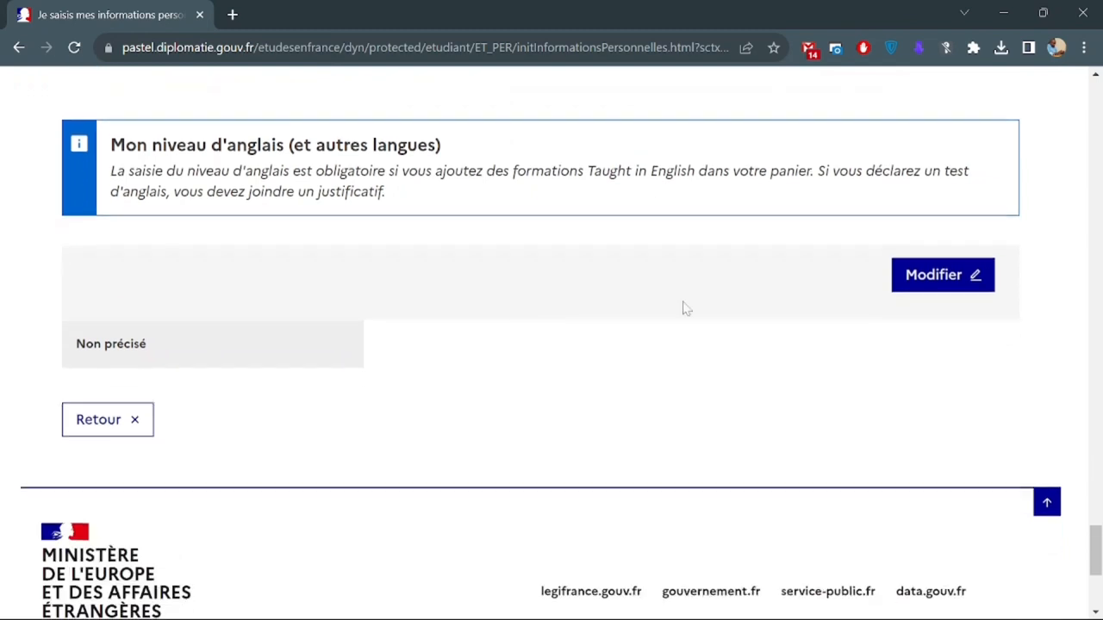
Edit the English level: studied English Oui, exam Non, other language Espagnol, then save.
click(987, 282)
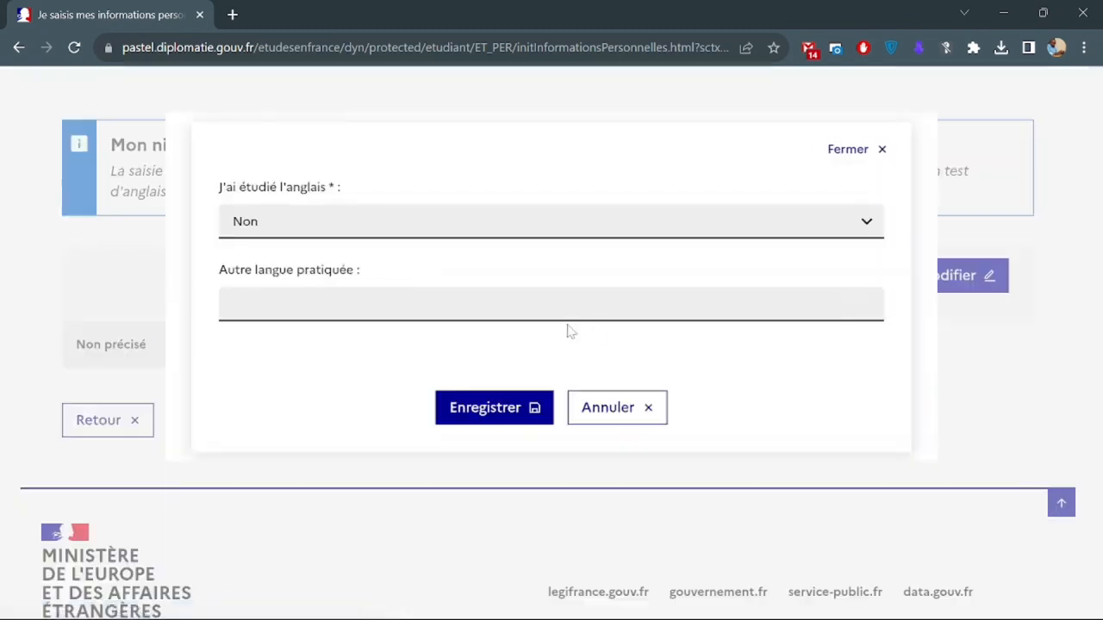
click(330, 236)
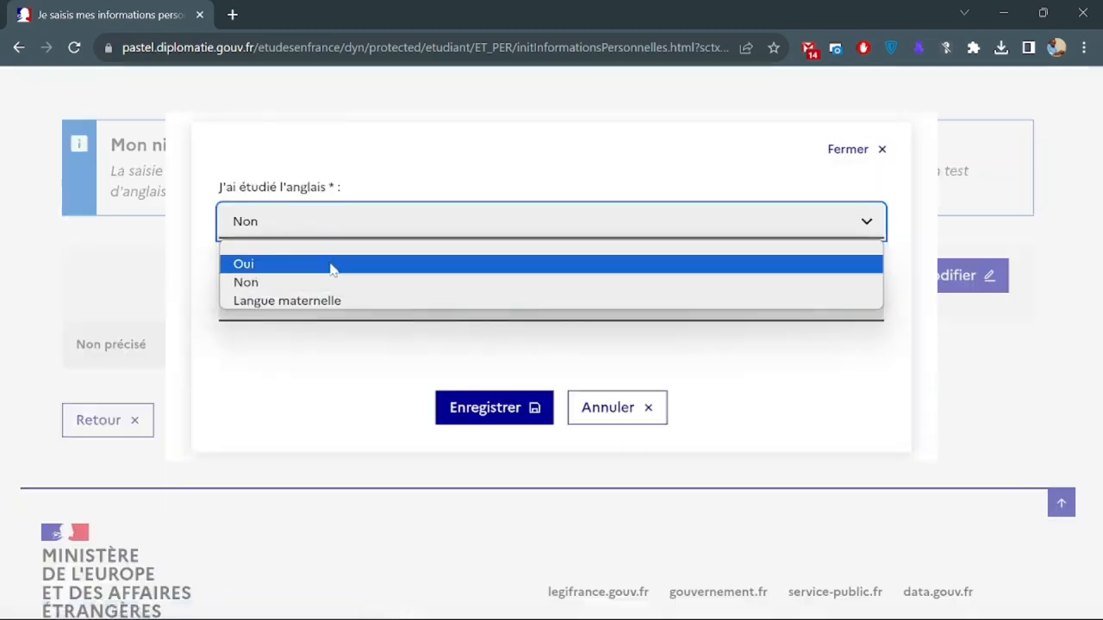
click(332, 266)
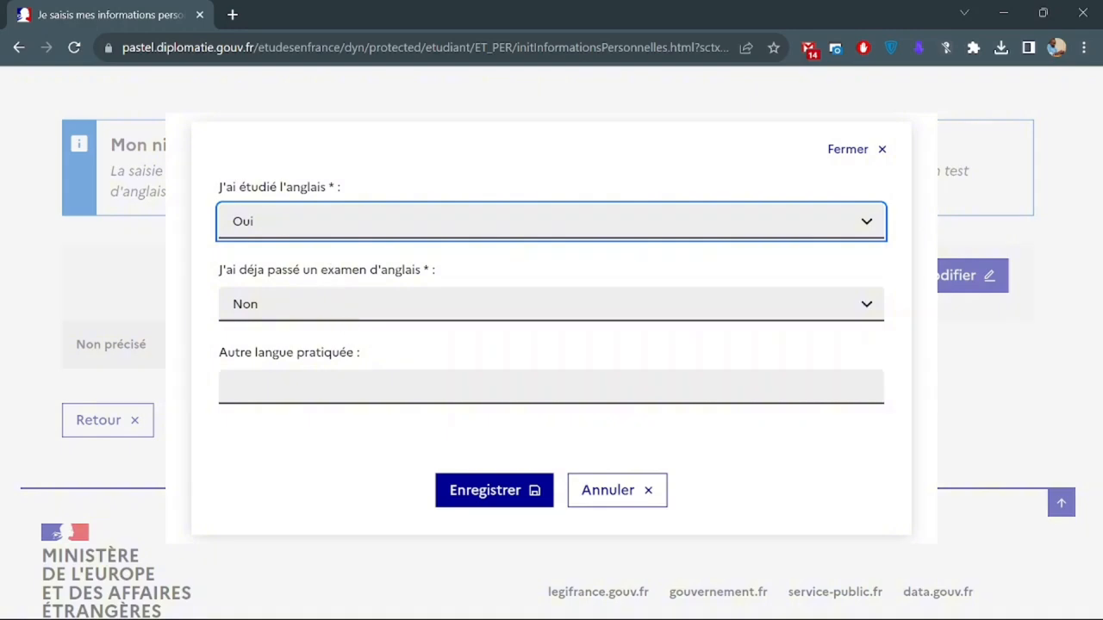
click(304, 317)
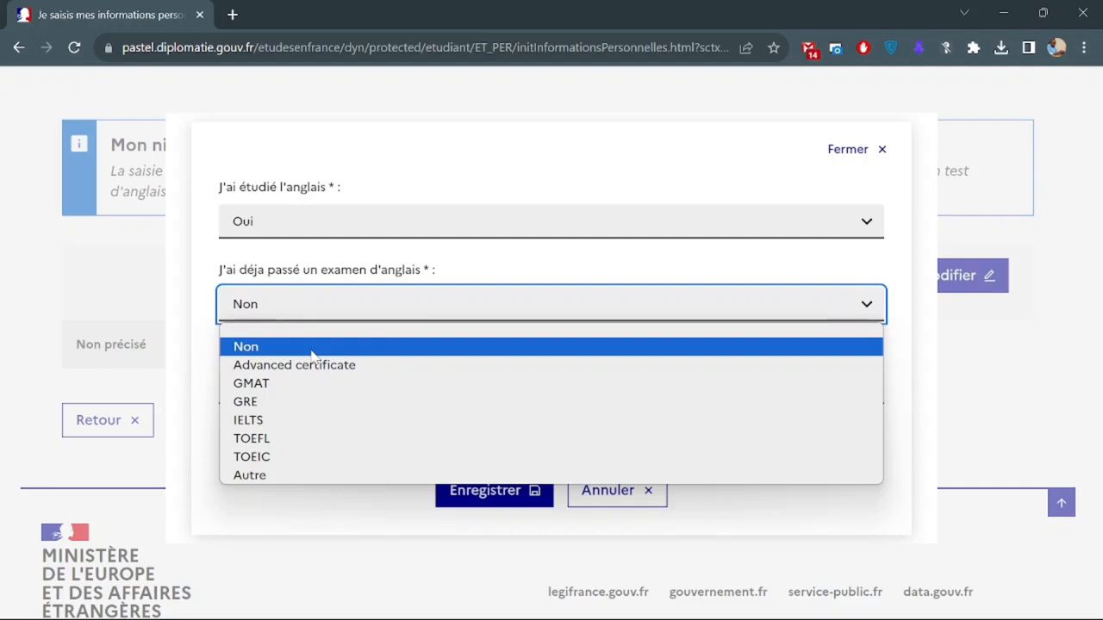
click(312, 351)
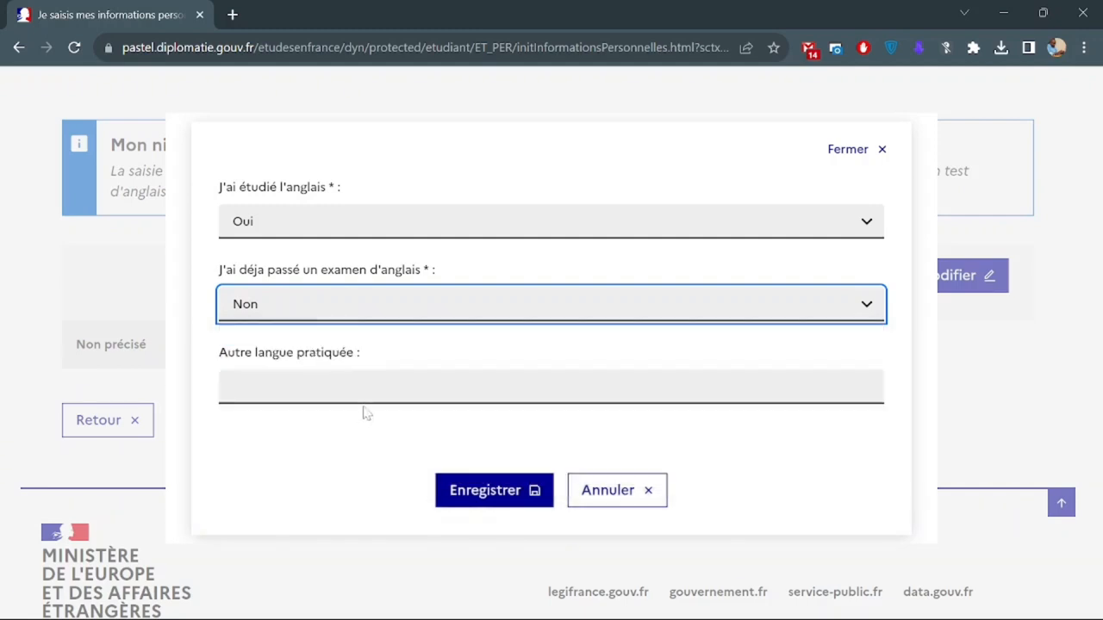
click(319, 387)
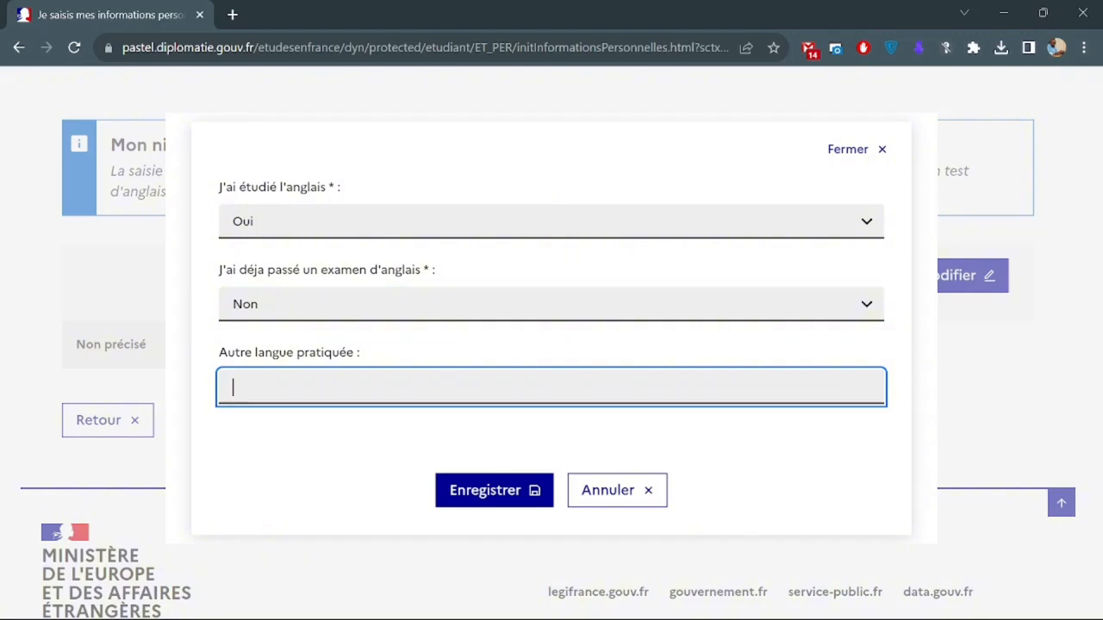
text(Espagnol)
click(485, 490)
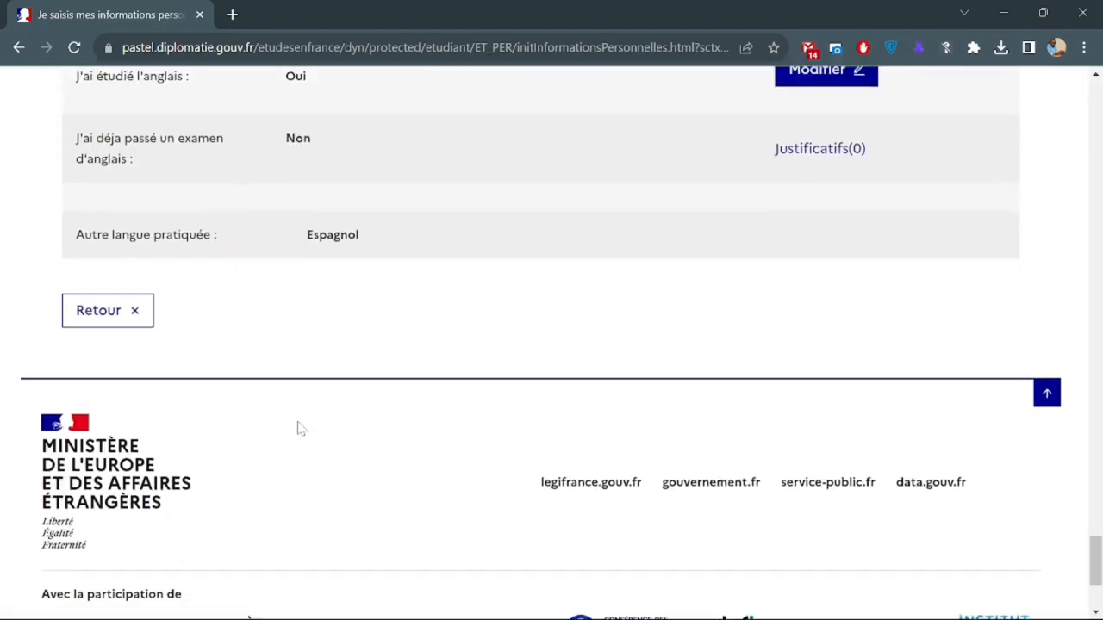
Expand '1 - Je saisis mon dossier' and confirm step 1.1 shows Complet.
scroll(300, 428, up, 20)
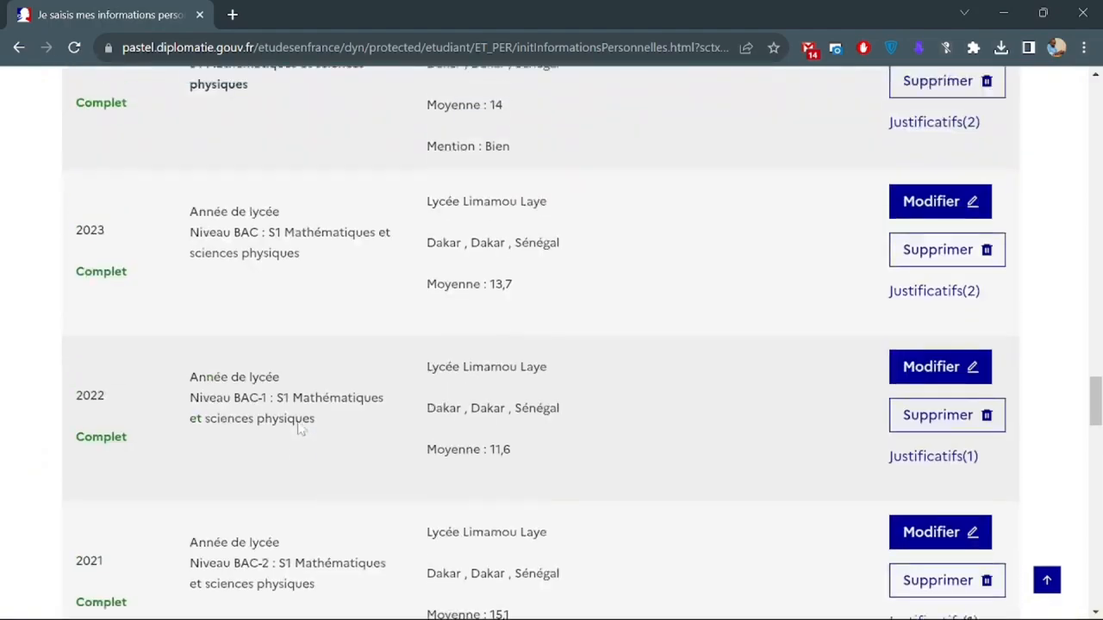
scroll(297, 422, up, 18)
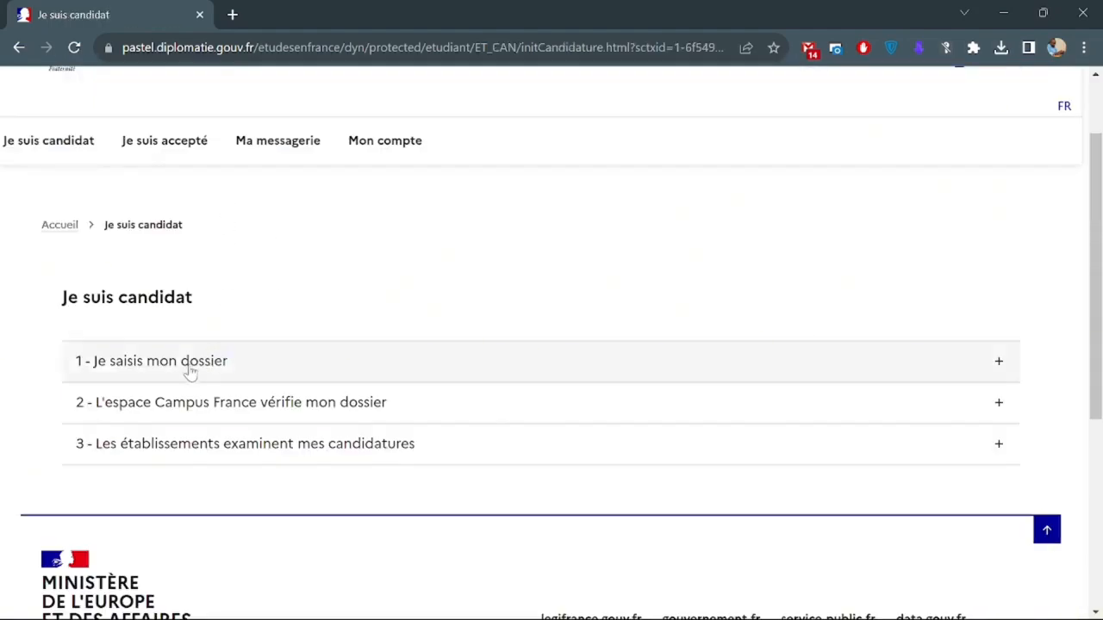
click(190, 372)
scroll(327, 345, down, 2)
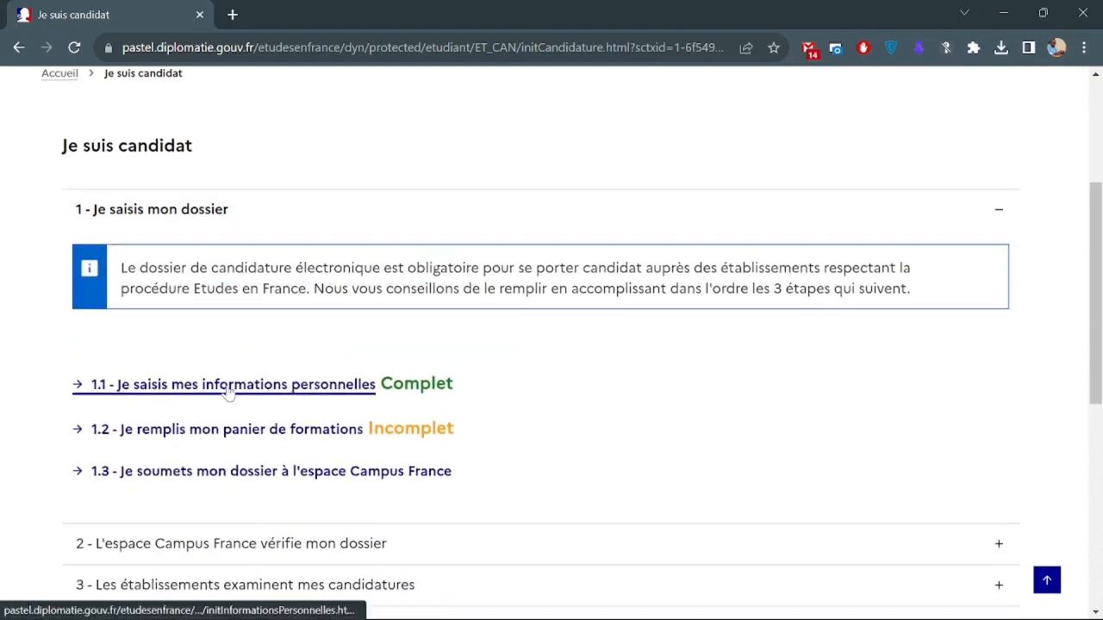
double_click(417, 385)
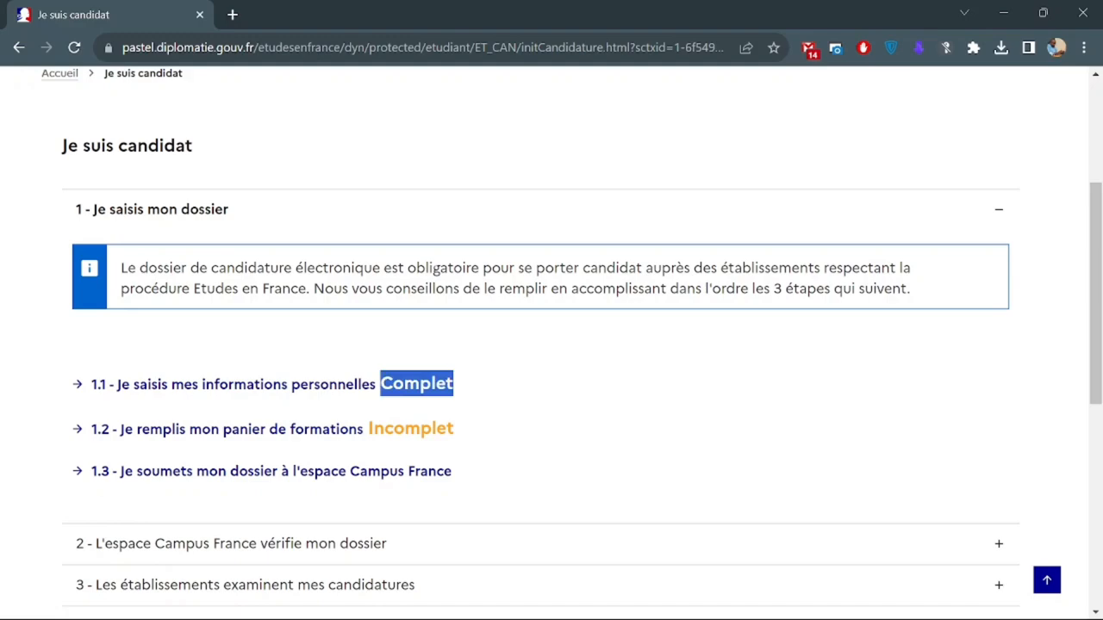